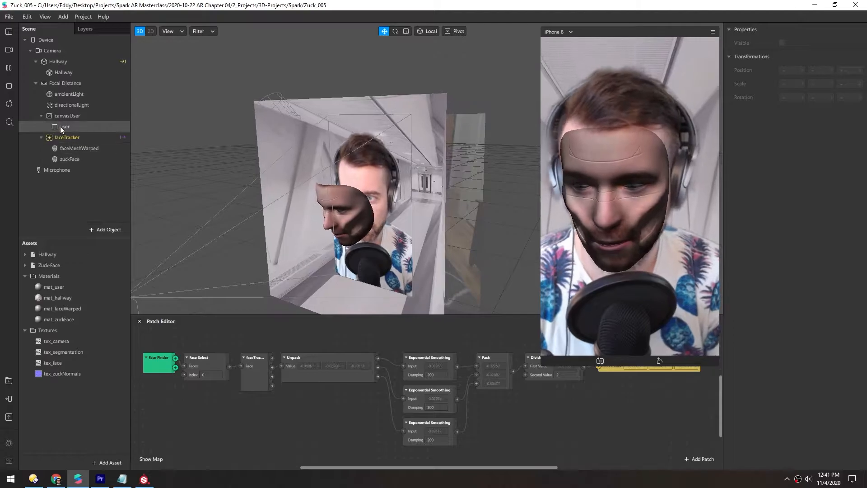
- Turn off Use Depth Test and Write to Depth Buffer on the user rectangle's material mat_user
left_click_drag(396, 205, 370, 208, "alt")
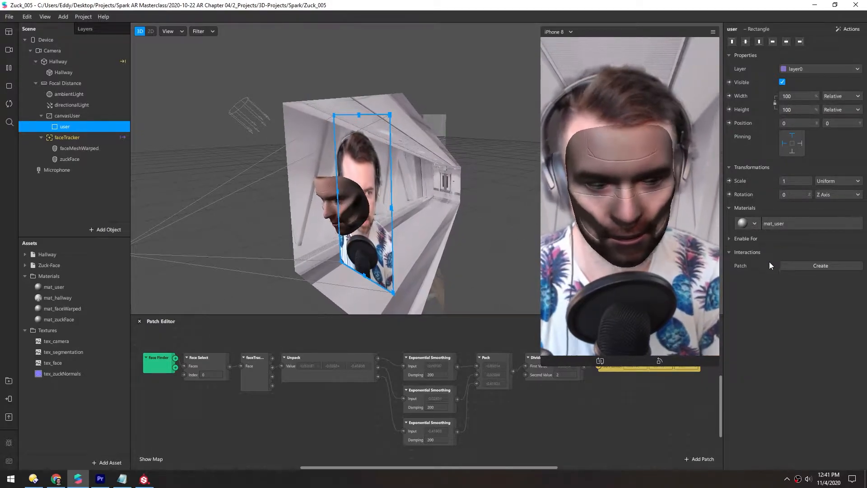
left_click(789, 224)
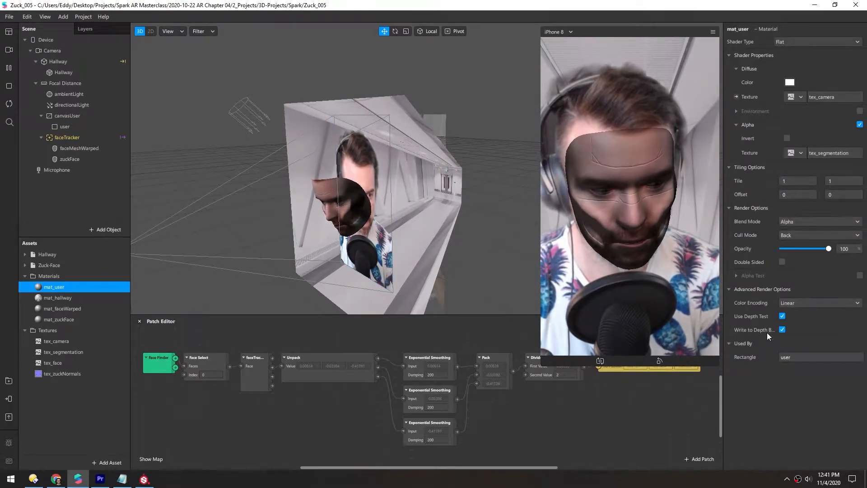
left_click(782, 316)
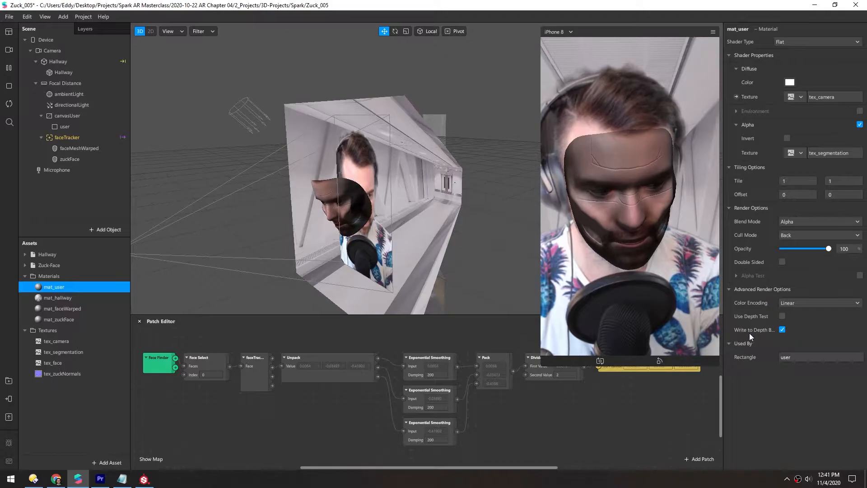
left_click(782, 330)
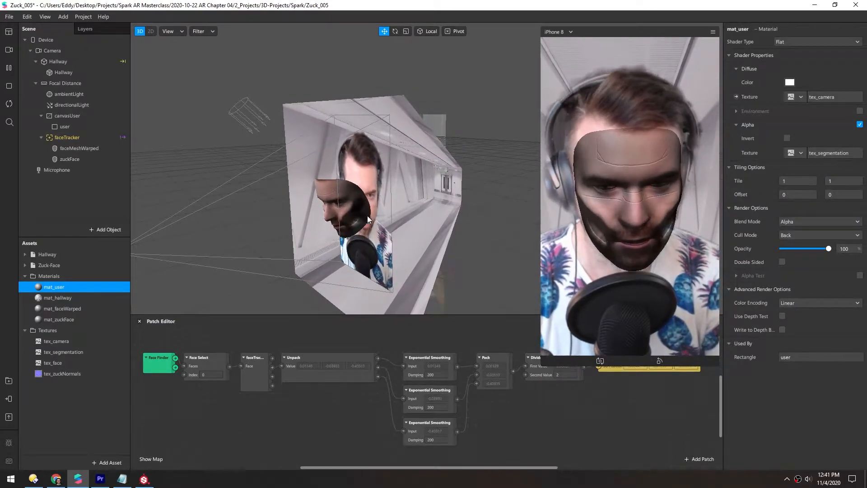
- Select the directional light and orbit and zoom the viewport to examine the lit face mesh
left_click_drag(360, 198, 354, 210, "alt")
scroll(339, 207, "up", 5)
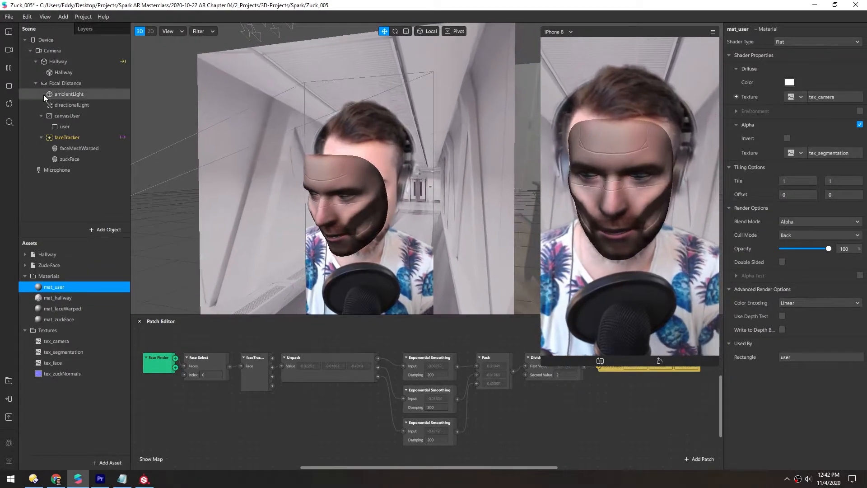
left_click(48, 106)
scroll(344, 138, "down", 5)
left_click_drag(356, 148, 329, 160, "alt")
left_click_drag(405, 186, 385, 189, "alt")
key("e")
left_click_drag(294, 128, 325, 156, "alt")
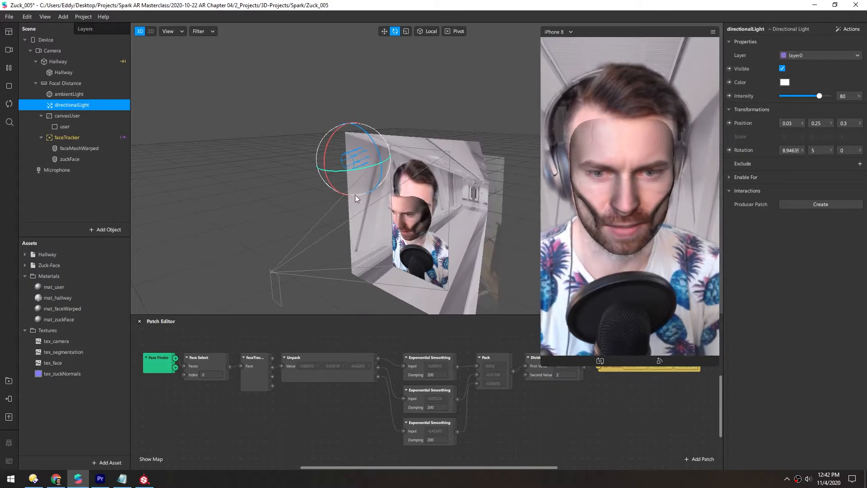
scroll(378, 223, "up", 3)
left_click_drag(379, 223, 401, 202, "alt")
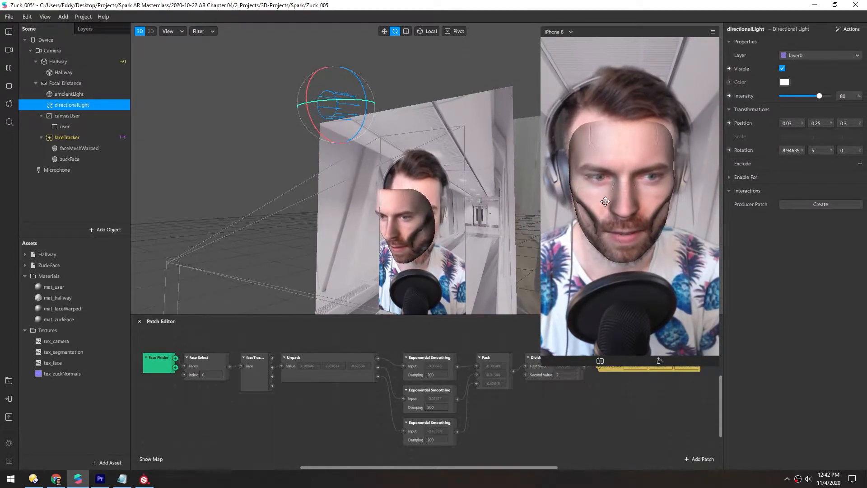
scroll(360, 234, "up", 5)
middle_click_drag(364, 235, 409, 147)
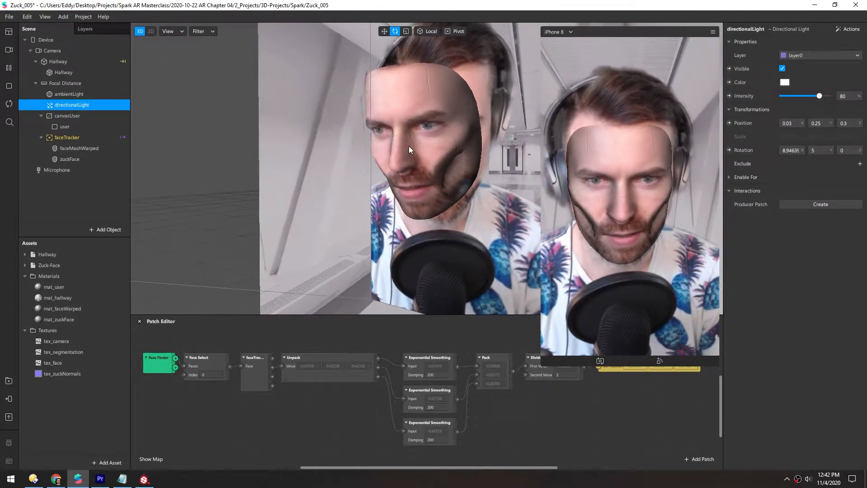
scroll(408, 136, "up", 6)
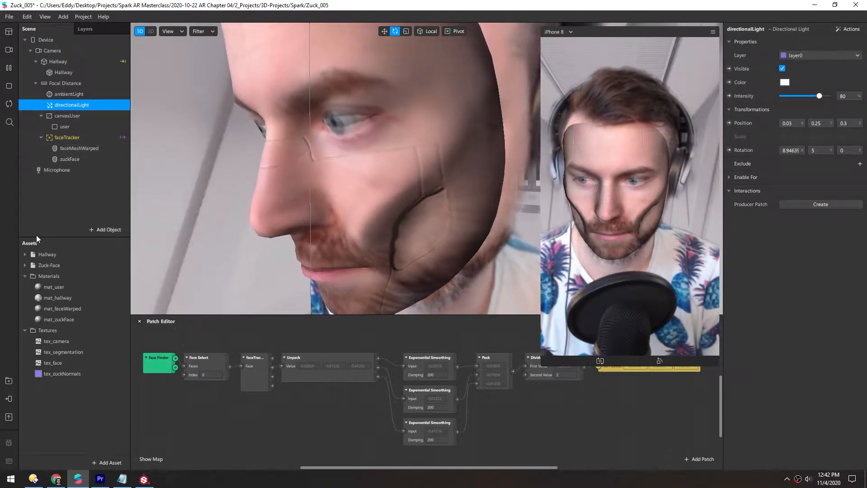
- Enable the Eyes and Mouth openings on the zuckFace face mesh
left_click(55, 149)
left_click(56, 160)
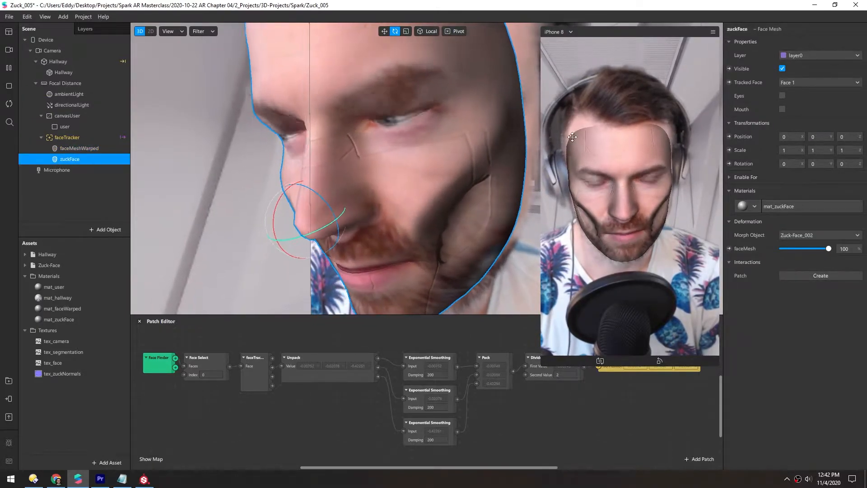
left_click(782, 95)
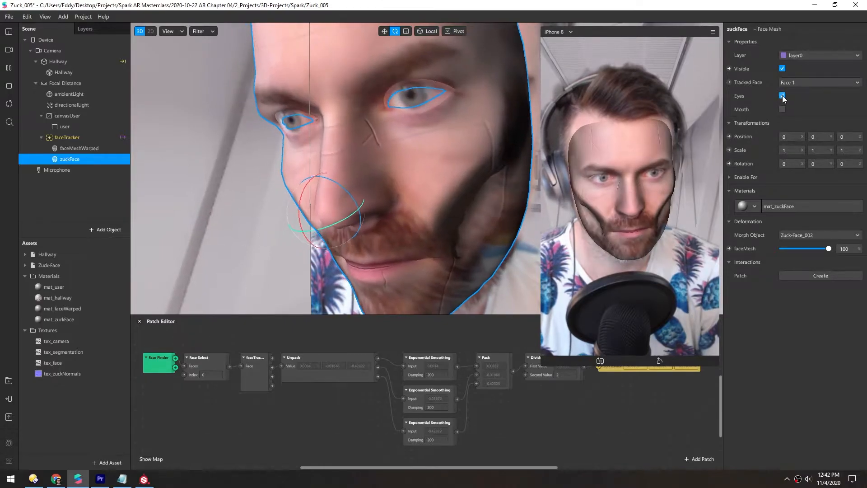
left_click(782, 109)
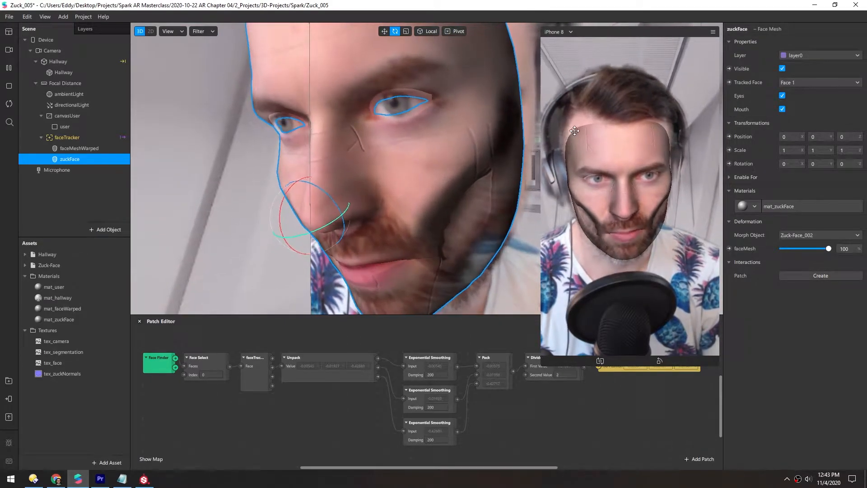
- Switch to Substance Painter and start a new project from Zuck-Face_002.fbx with 2048 document resolution
left_click(81, 199)
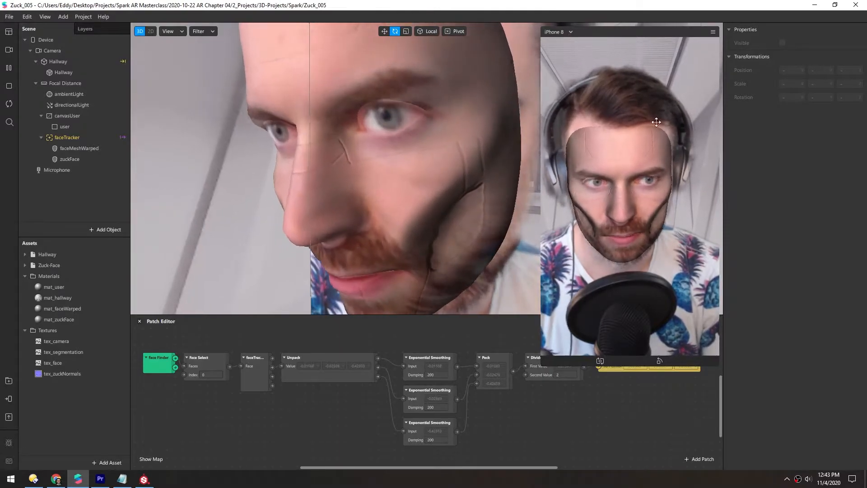
left_click(144, 480)
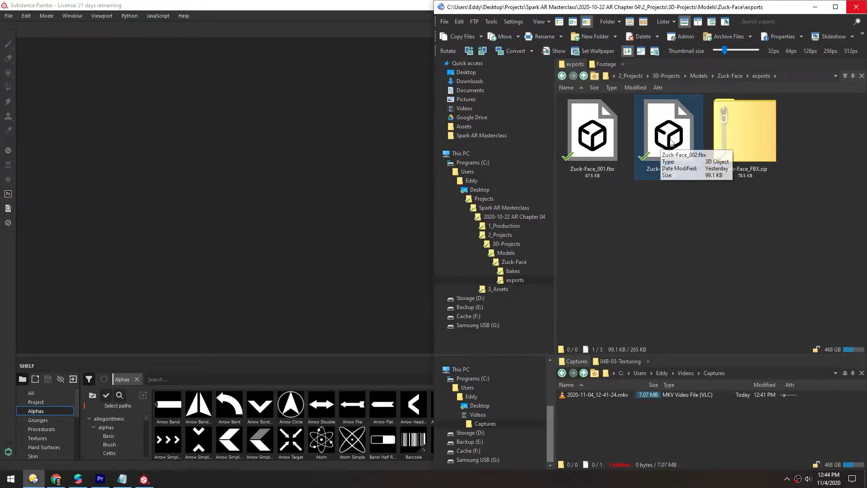
mouse_move(671, 143)
left_mouse_down()
mouse_move(235, 163)
mouse_move(237, 172)
left_mouse_up()
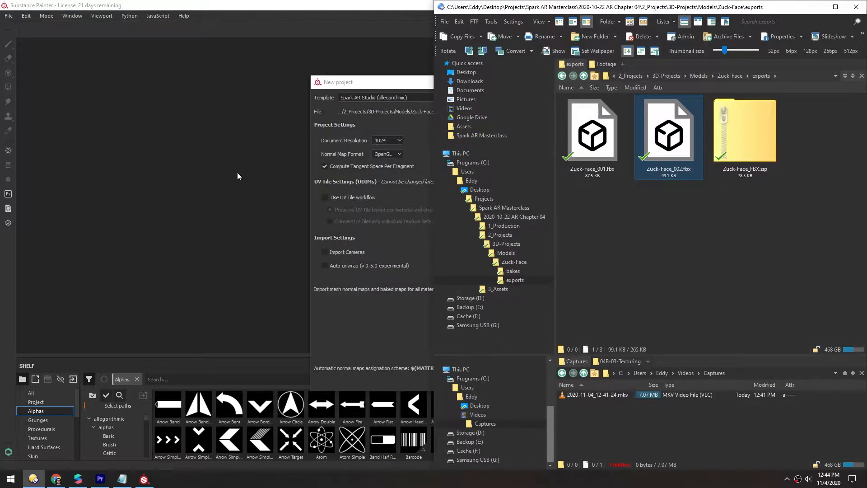
left_click(379, 83)
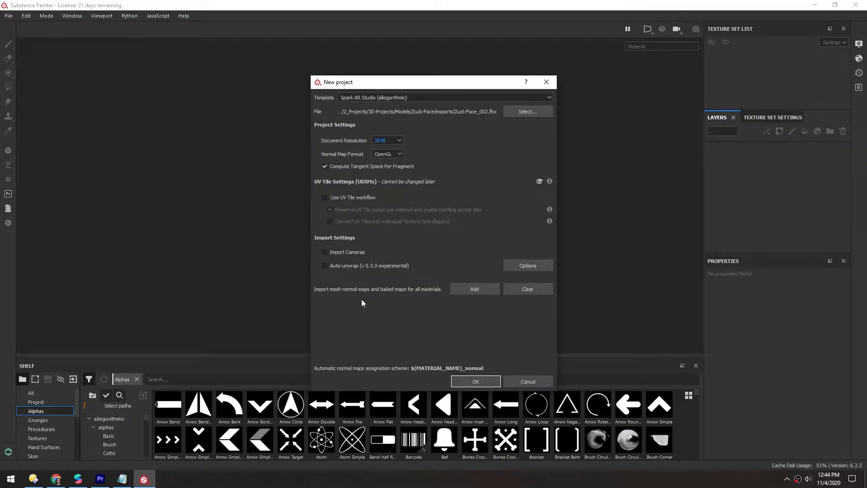
- Import the Zuck-Bake_002 ambient occlusion and normal source maps as baked maps and create the project
left_click(475, 289)
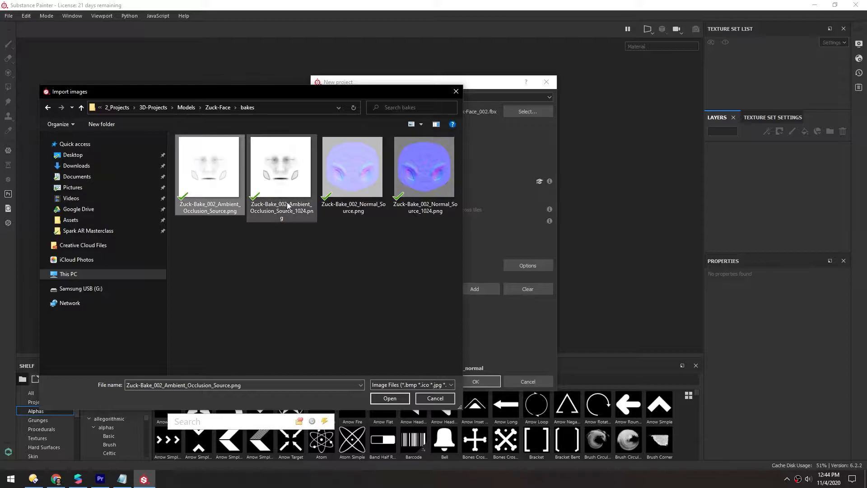
left_click(352, 174, "ctrl")
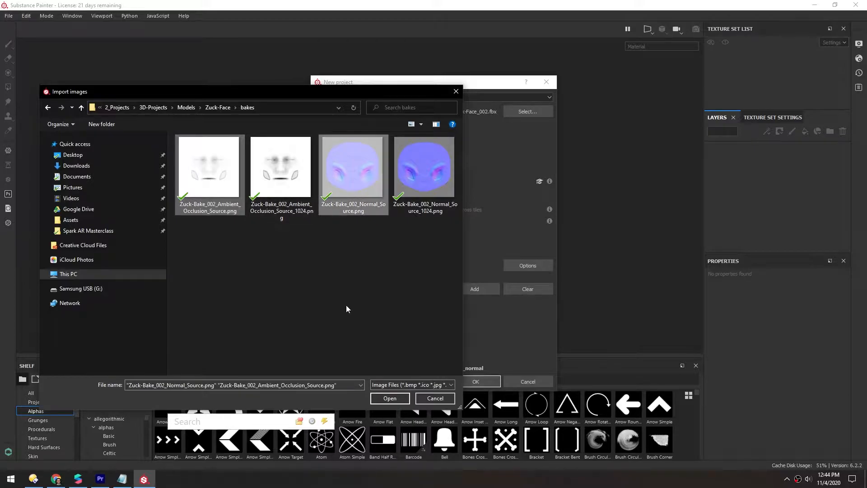
left_click(390, 399)
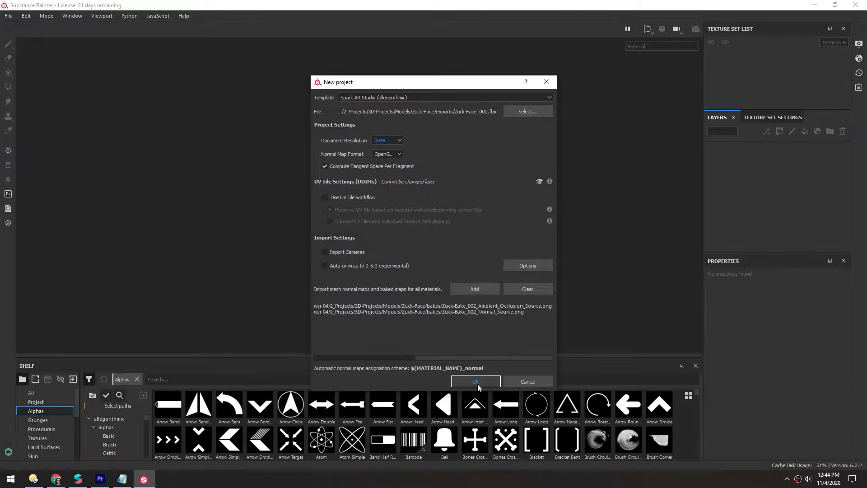
left_click(477, 383)
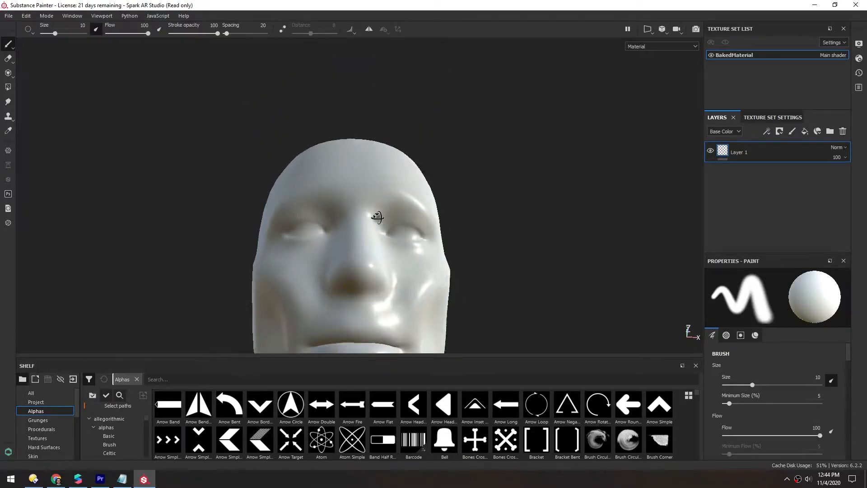
- Rearrange the panel layout, docking the paint properties beside the texture set list and layers
mouse_move(733, 262)
left_mouse_down()
mouse_move(715, 237)
mouse_move(710, 181)
left_mouse_up()
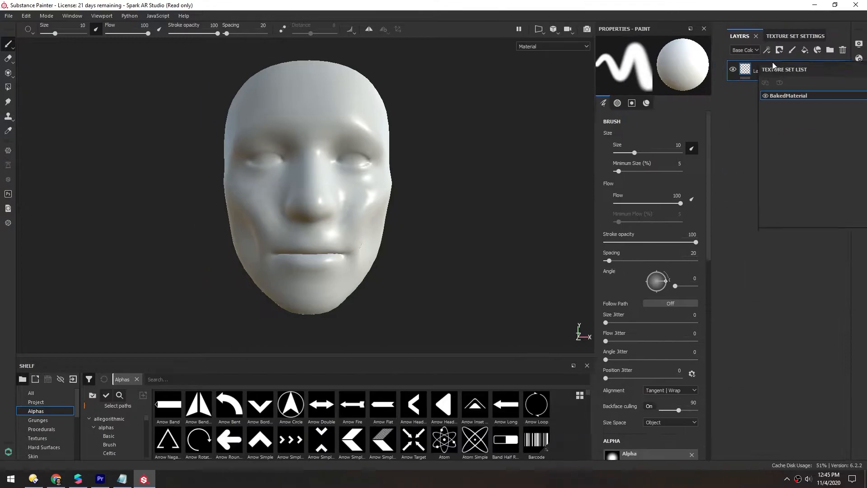
left_click_drag(606, 182, 570, 181)
left_click(775, 107)
left_click(720, 107)
- Assign the project's baked normal and ambient occlusion images to the texture set's mesh map slots
left_click(37, 402)
left_click(31, 393)
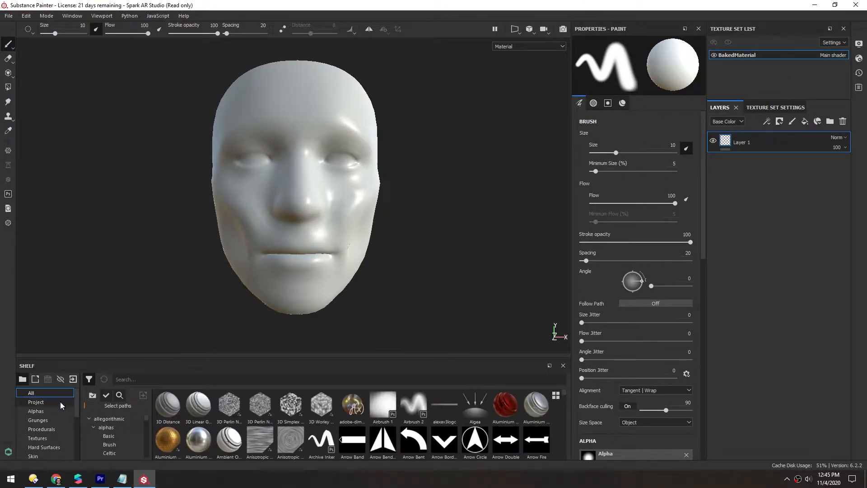
left_click(36, 402)
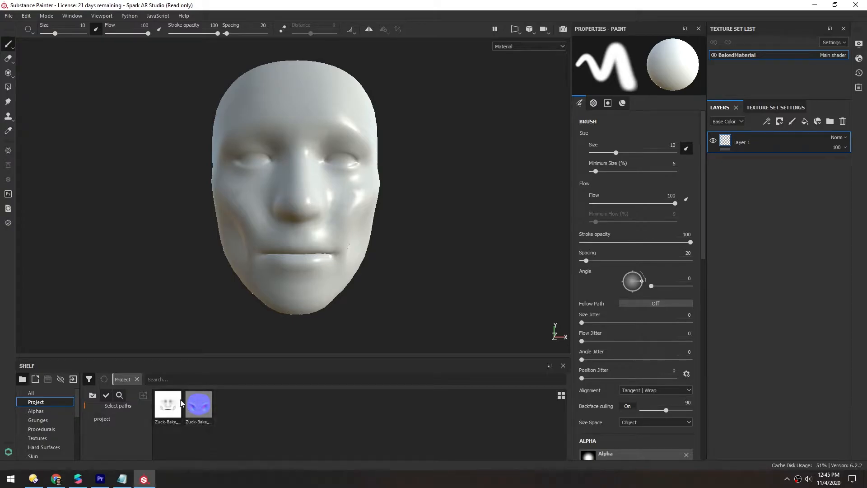
left_click(768, 108)
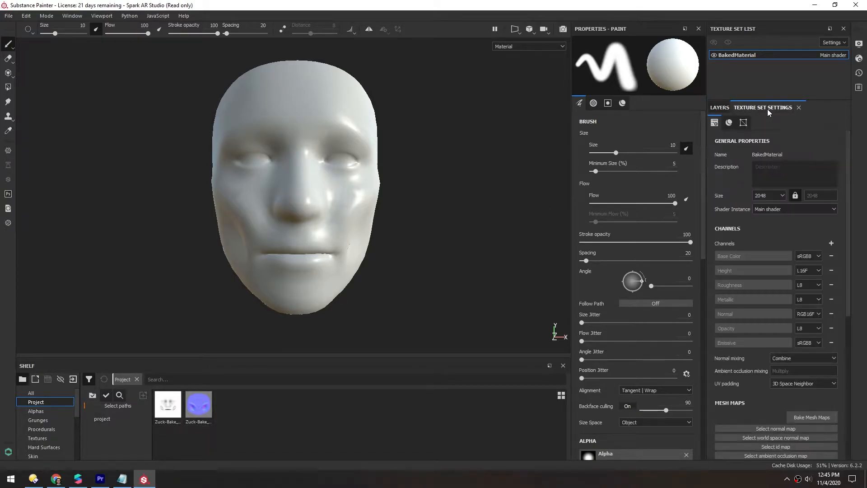
scroll(848, 247, "down", 3)
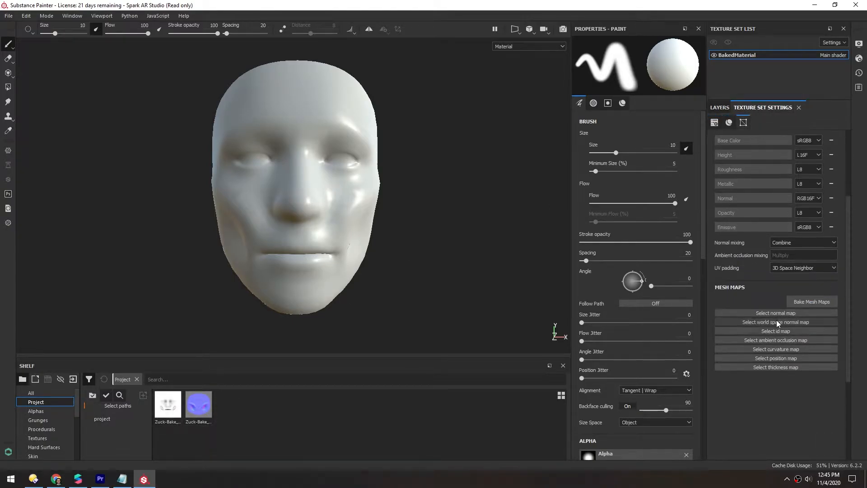
left_click_drag(570, 349, 770, 314)
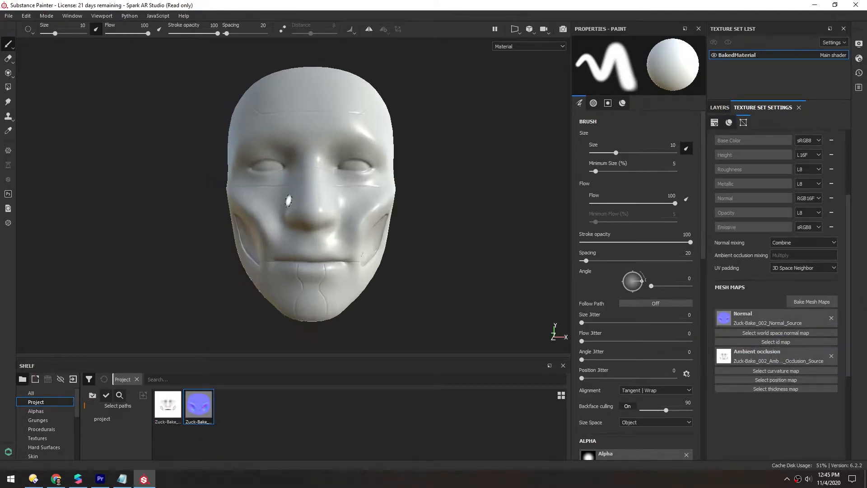
- Bake only the world space normal, curvature, position and thickness mesh maps for the texture set
left_click_drag(293, 203, 209, 275, "alt")
left_click_drag(281, 202, 381, 241, "alt")
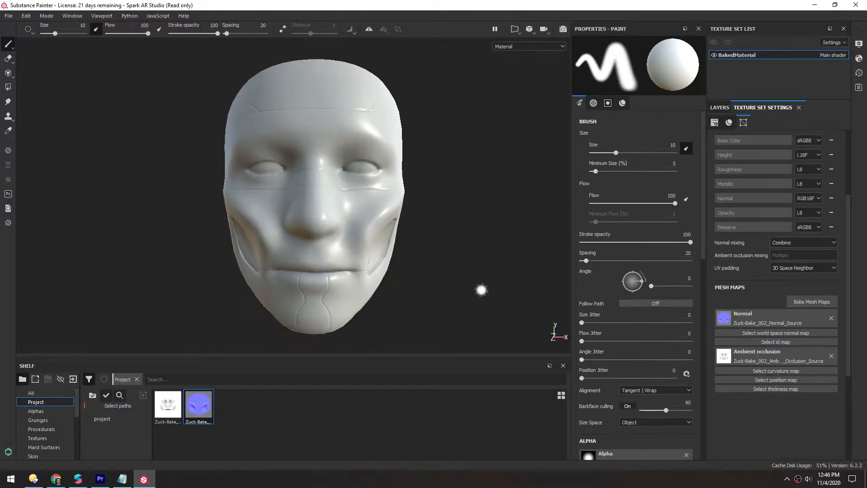
left_click(801, 302)
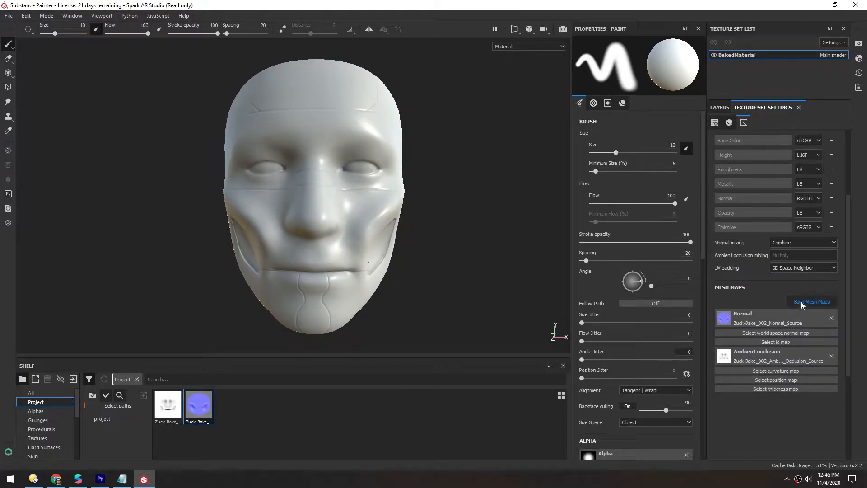
left_click_drag(425, 85, 403, 87)
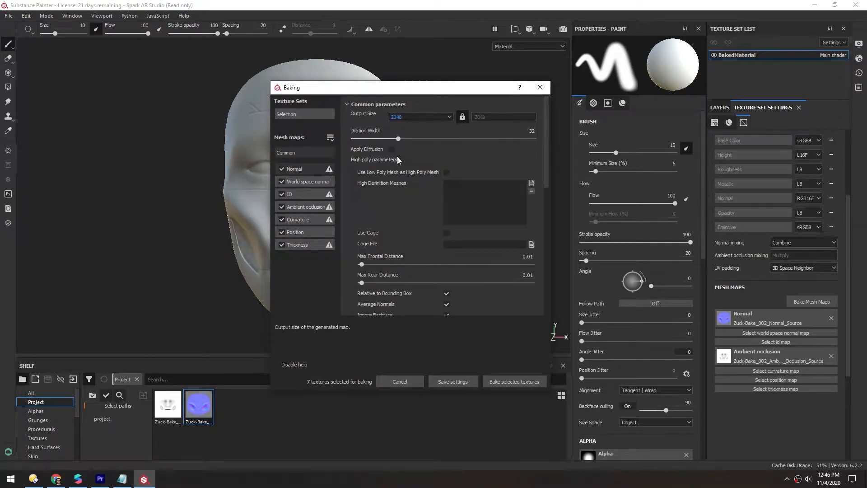
left_click(281, 169)
left_click(282, 207)
left_click(281, 194)
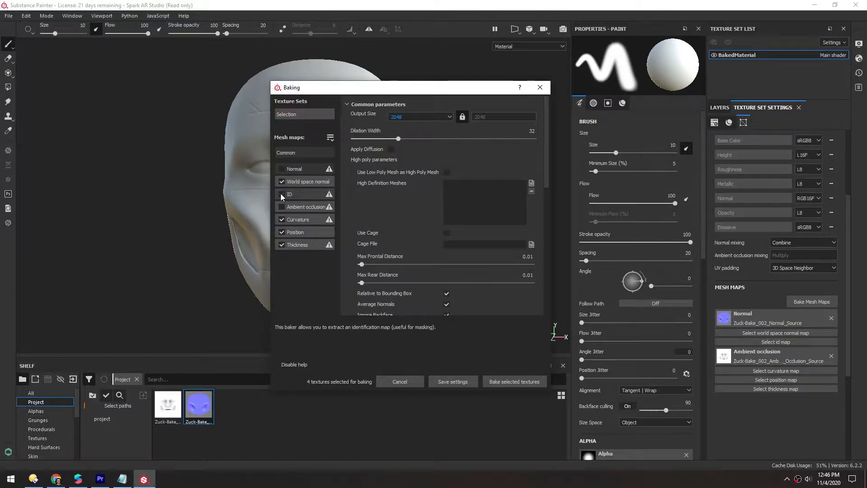
left_click(500, 381)
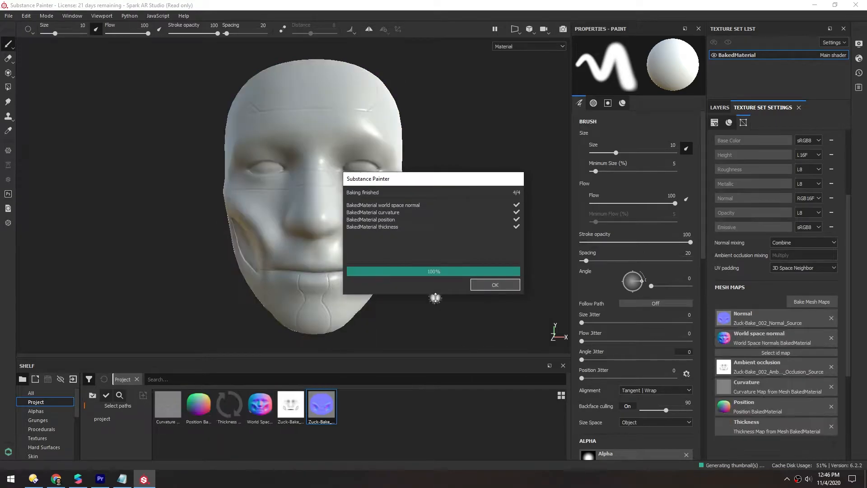
left_click(483, 286)
- Return to the layers and search the shelf for metal materials
left_click_drag(323, 184, 267, 225, "alt")
mouse_move(231, 260)
left_mouse_down("alt")
mouse_move(315, 265)
mouse_move(408, 256)
left_mouse_up("alt")
left_click_drag(316, 261, 319, 242, "alt")
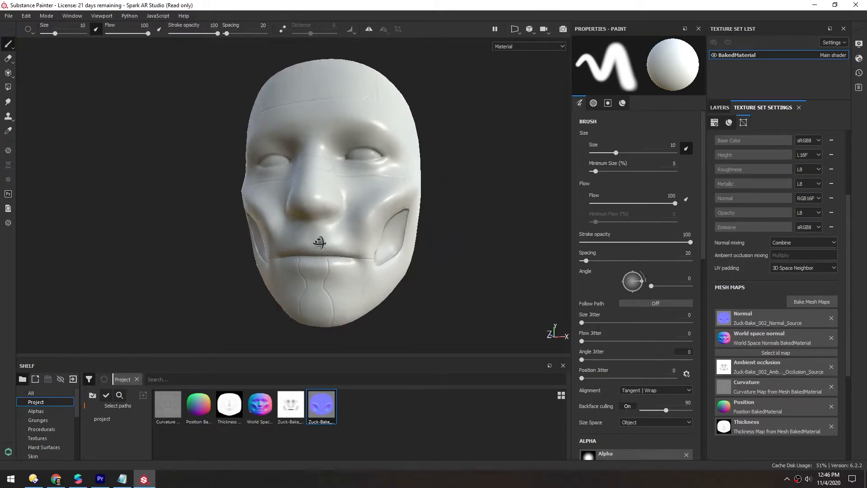
left_click(720, 108)
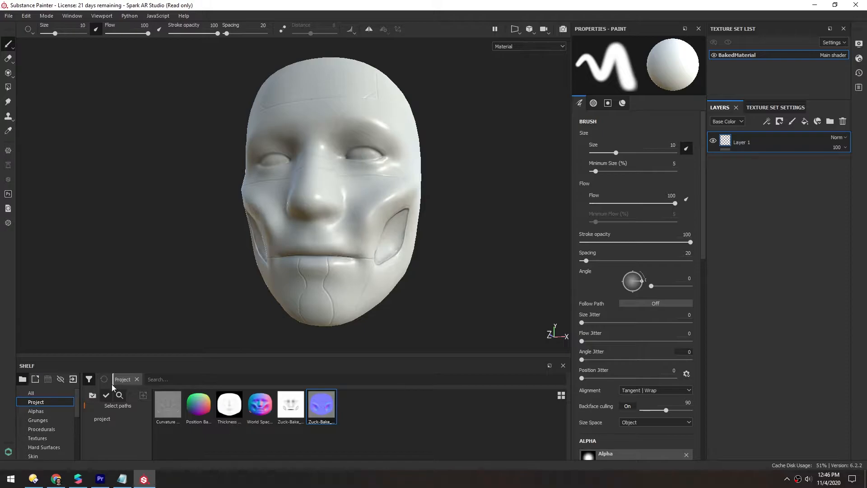
left_click(135, 379)
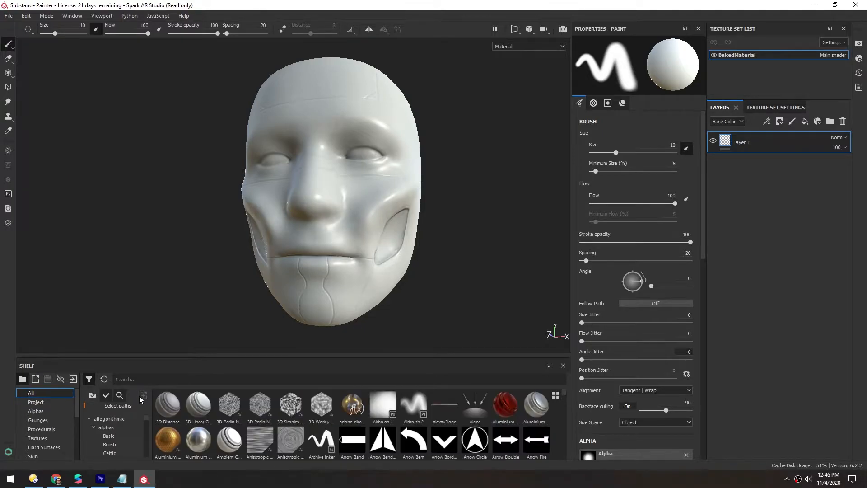
left_click(140, 378)
type("metal")
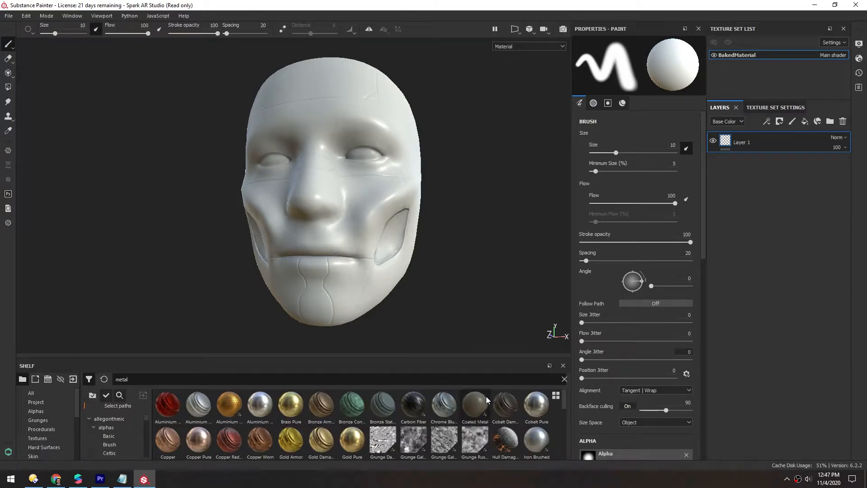
- Show the shelf with large thumbnails, enlarge the shelf panel and browse down to the steel materials
left_click(556, 396)
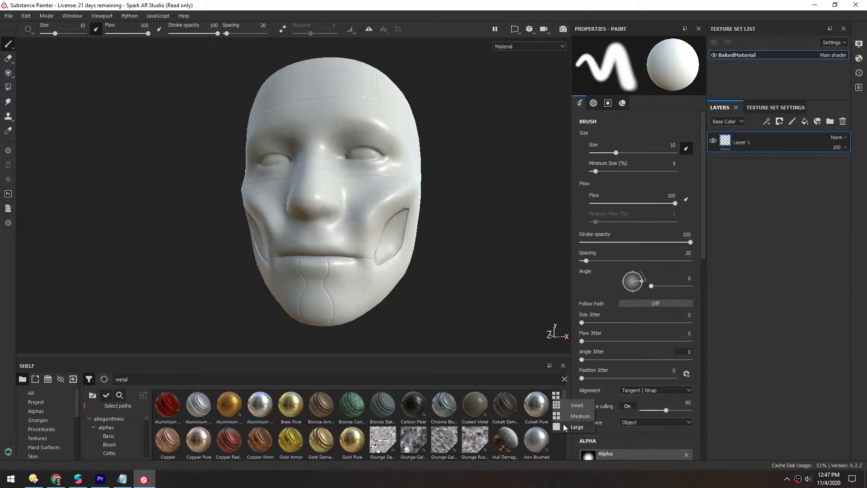
left_click(574, 426)
left_click_drag(208, 357, 177, 119)
left_click_drag(562, 196, 584, 397)
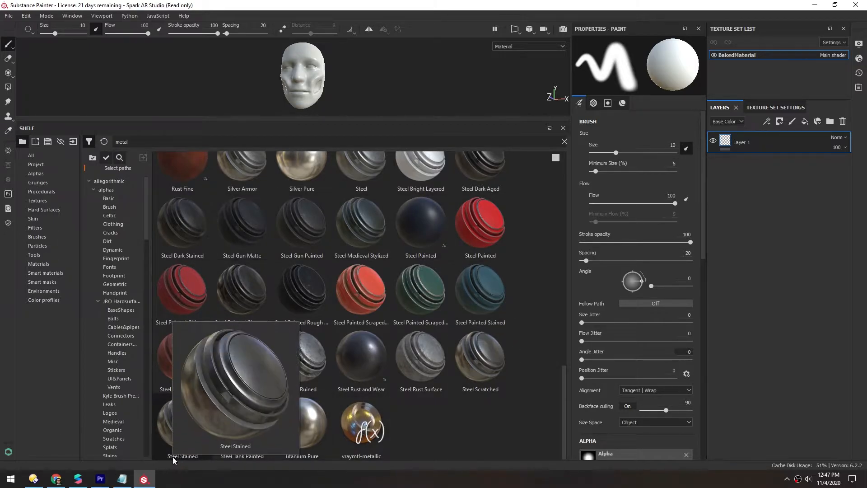
- Add the Steel Stained material to the layer stack and delete the empty Layer 1
left_click_drag(171, 432, 179, 425)
left_click_drag(742, 192, 754, 189)
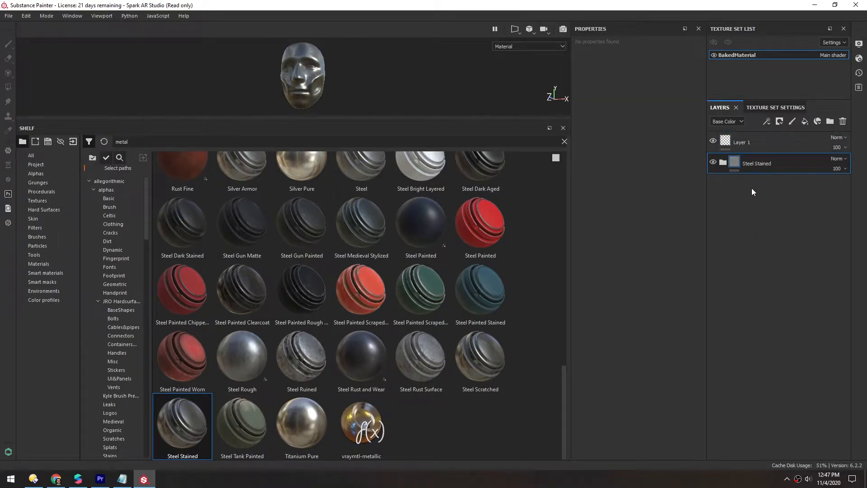
left_click(785, 139)
key("Delete")
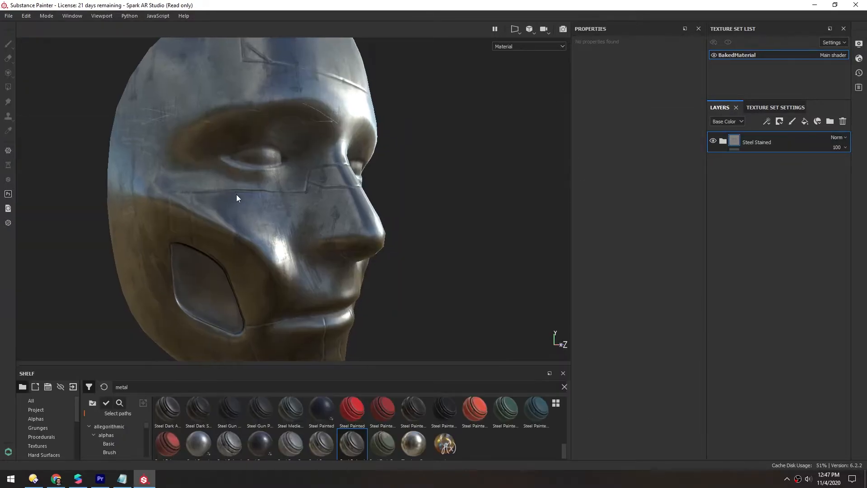
- Expand the Steel Stained group and set the Dirt layer's opacity to 0, toggling its visibility to compare
left_click_drag(237, 194, 436, 255, "alt")
left_click_drag(330, 287, 368, 211, "alt")
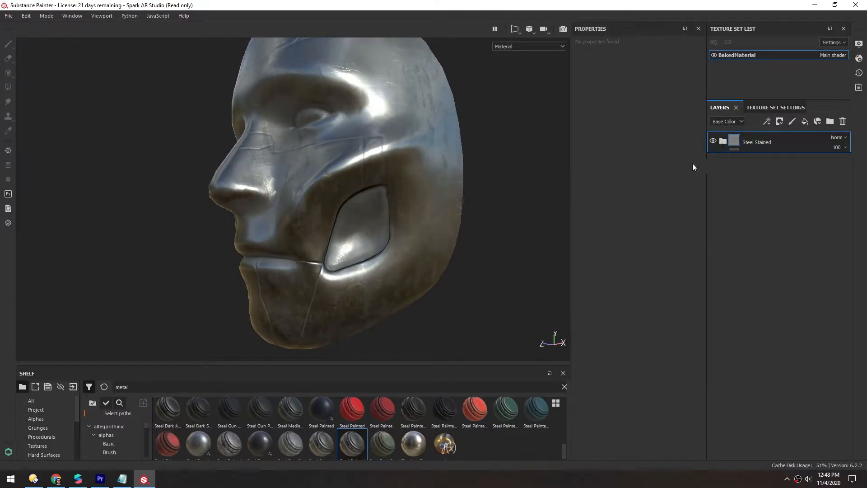
left_click(723, 141)
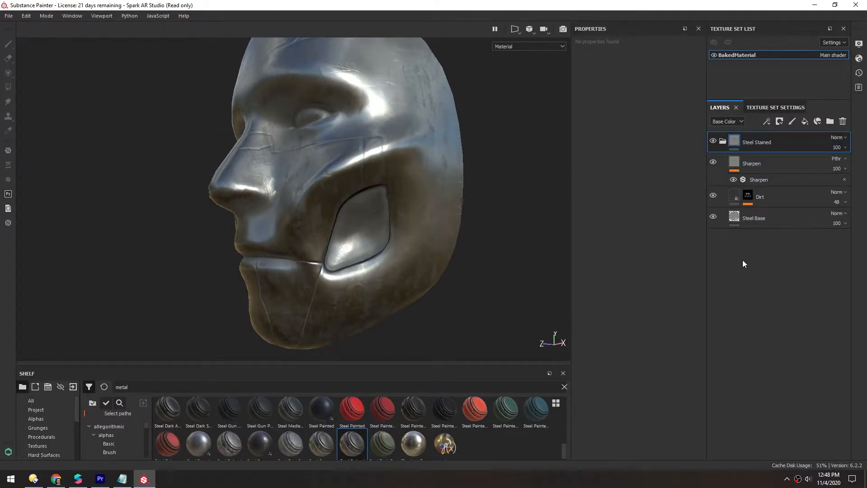
left_click(713, 196)
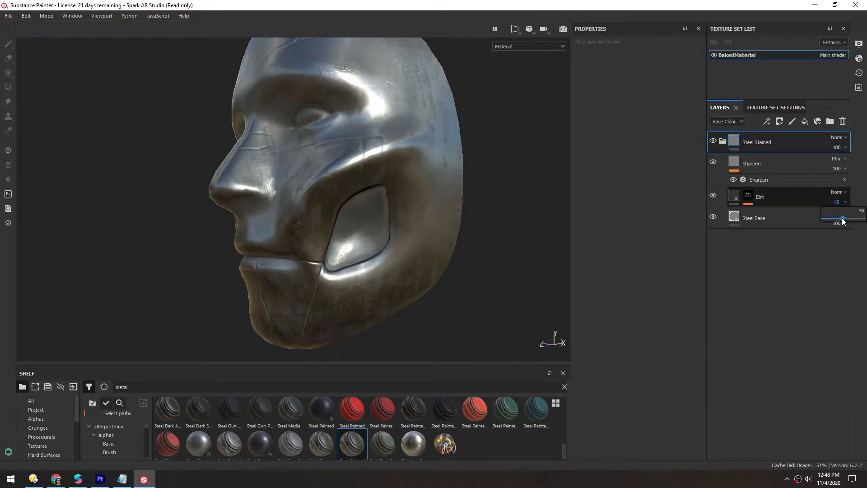
left_click_drag(843, 221, 841, 220)
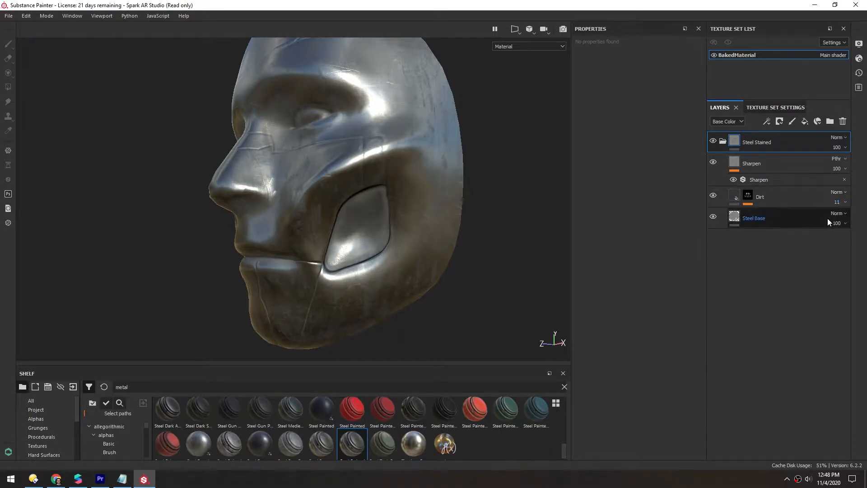
left_click(713, 195)
left_click(713, 195)
left_click(714, 195)
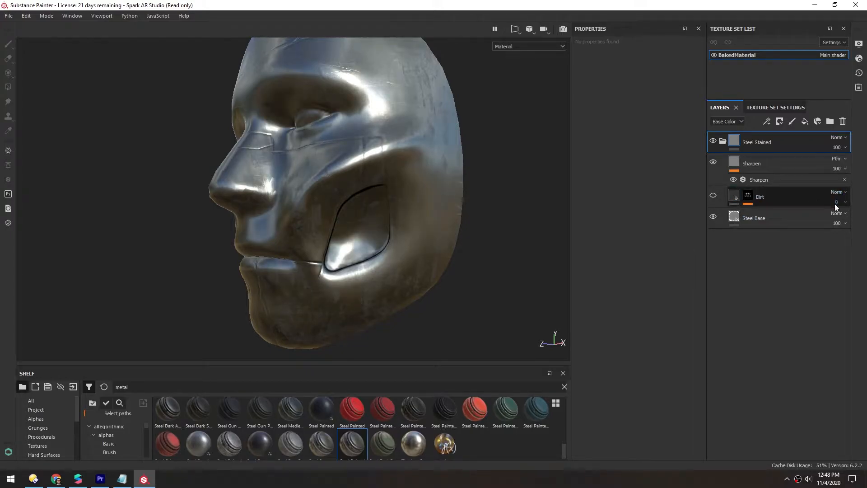
left_click(714, 196)
- Select the Dirt fill layer, lower its roughness and raise its metallic value
left_click_drag(328, 175, 344, 178, "alt")
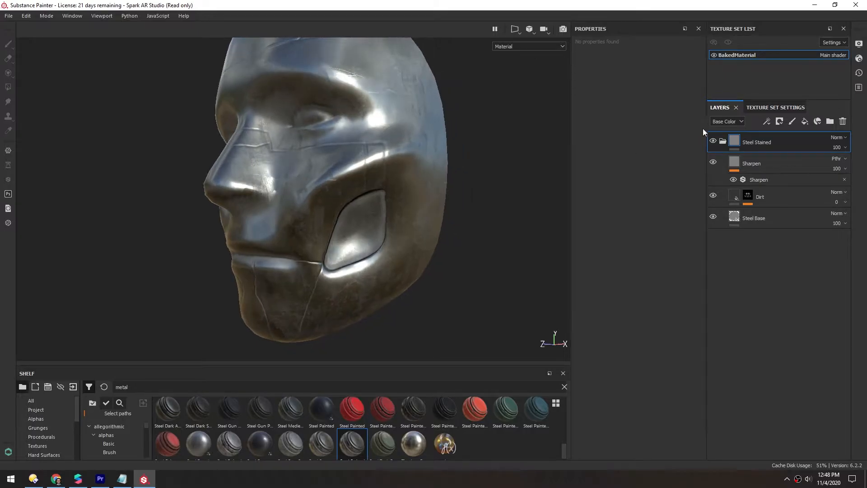
left_click(722, 121)
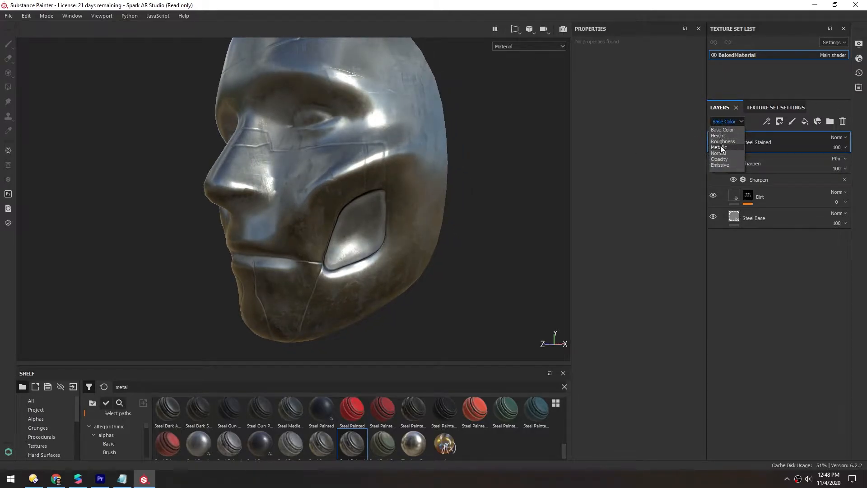
left_click(733, 270)
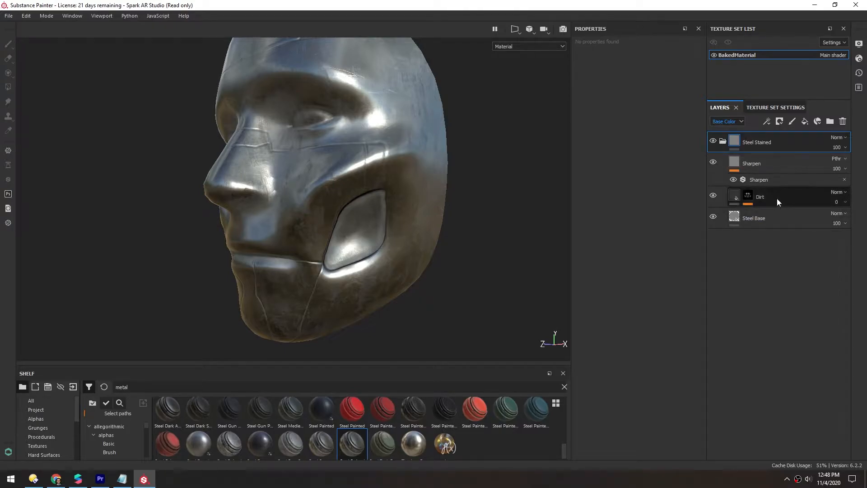
left_click(737, 194)
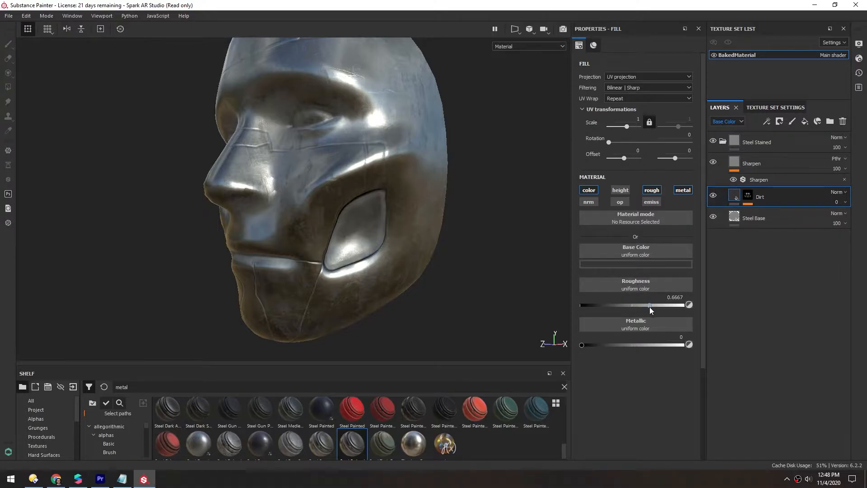
mouse_move(322, 208)
left_mouse_down("alt")
mouse_move(317, 225)
mouse_move(345, 217)
mouse_move(357, 292)
mouse_move(324, 164)
mouse_move(394, 219)
left_mouse_up("alt")
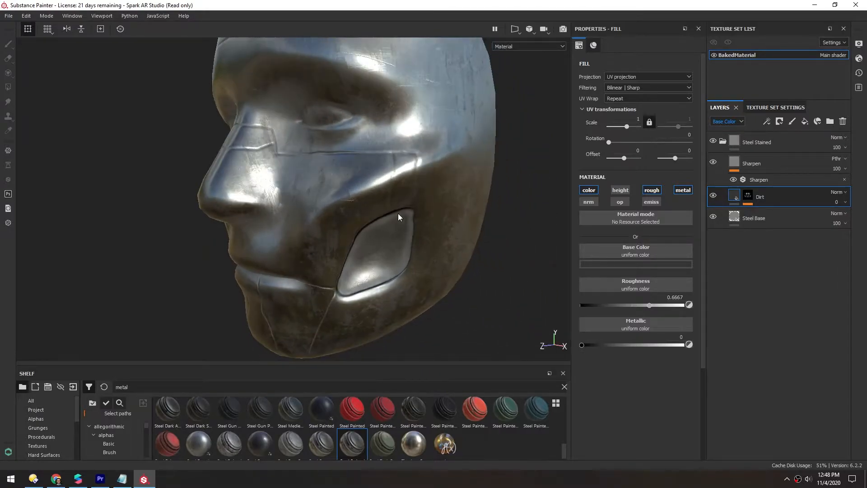
middle_click_drag(322, 246, 331, 219, "alt")
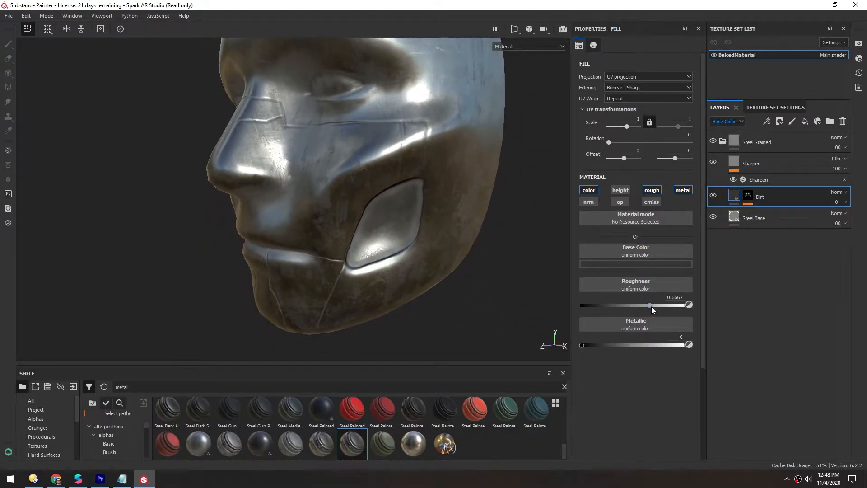
left_click_drag(650, 306, 624, 305)
left_click_drag(583, 345, 632, 345)
left_click_drag(277, 206, 366, 231, "alt")
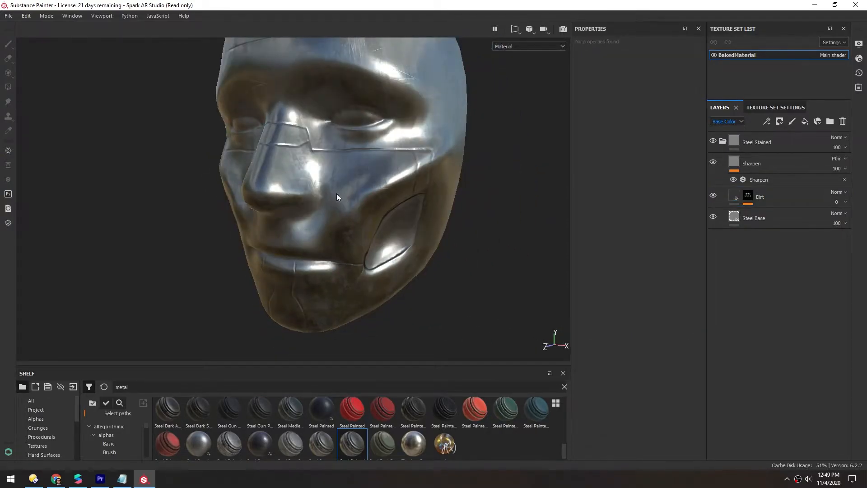
- Collapse the Steel Stained folder and add a black mask to it
left_click(723, 142)
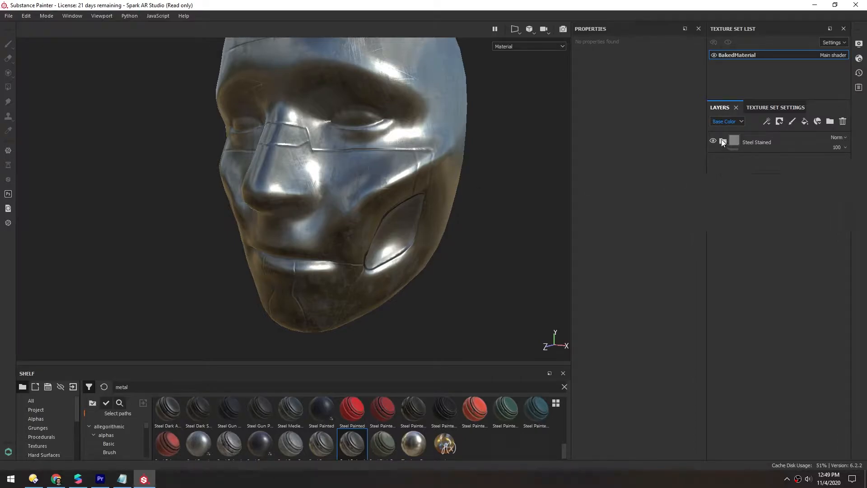
right_click(735, 140)
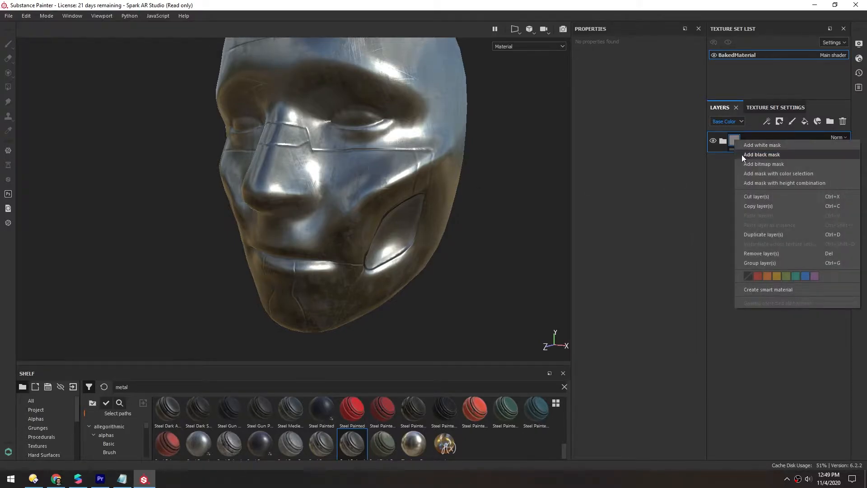
left_click(761, 154)
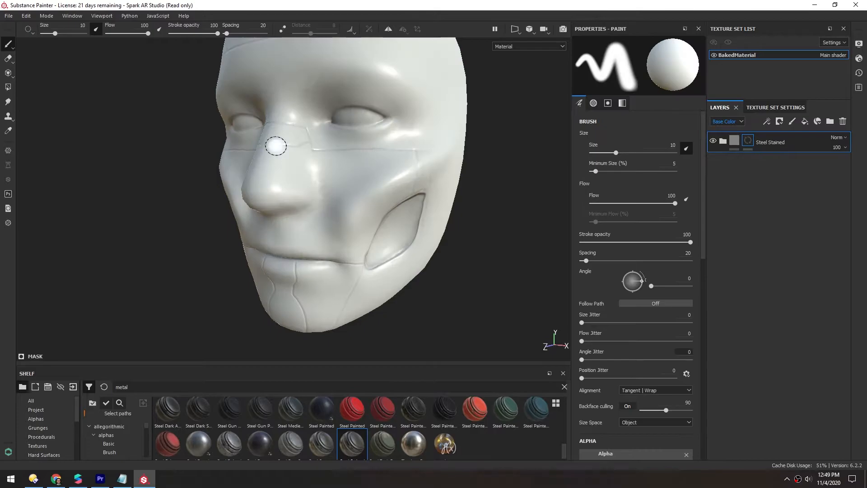
left_click_drag(265, 203, 287, 180, "alt")
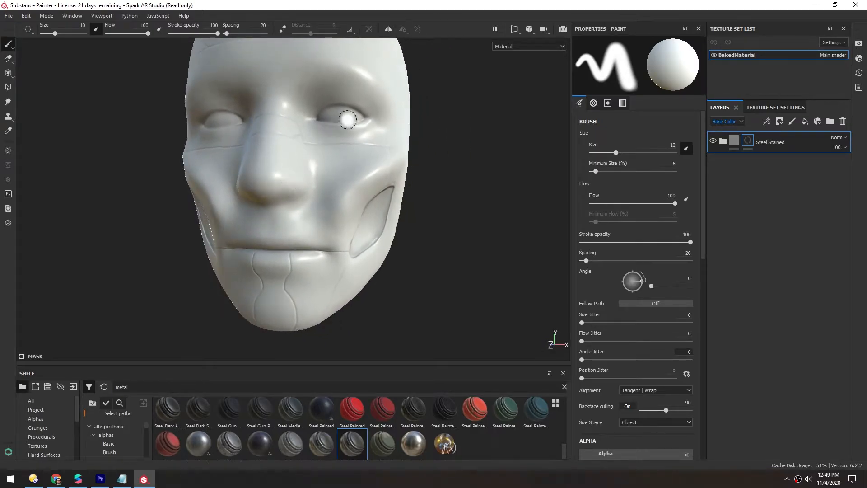
- Switch the viewport to the 2D only view
left_click(515, 29)
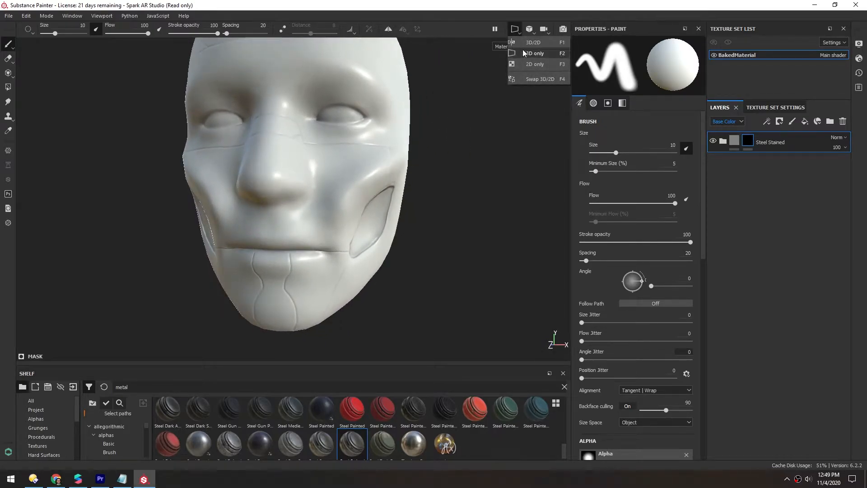
left_click(532, 64)
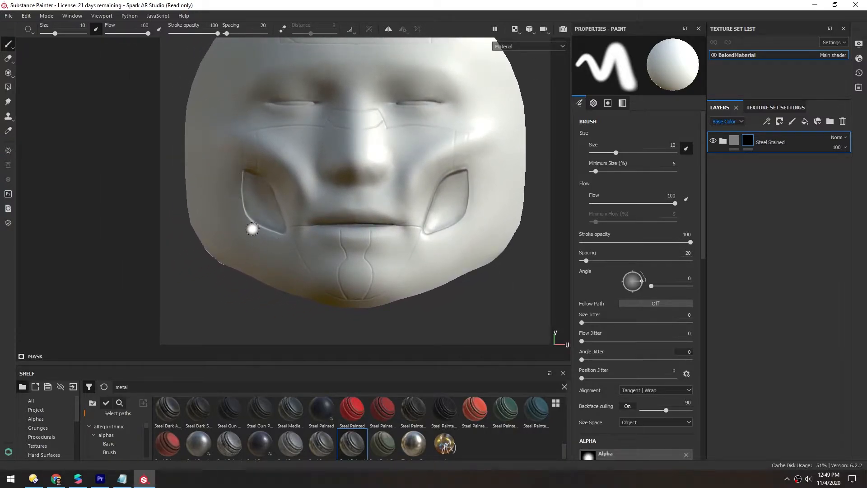
mouse_move(732, 141)
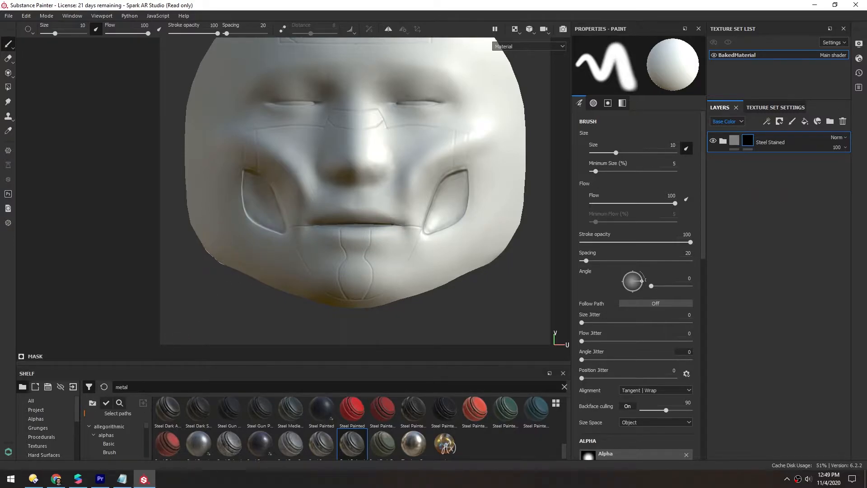
- Pick the Awesome P brush preset from the shelf's Brushes category
left_click(103, 388)
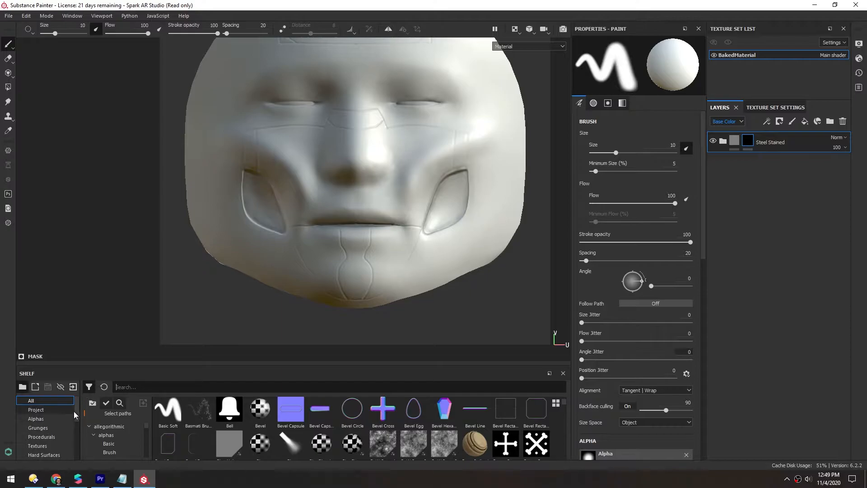
scroll(77, 415, "down", 1)
scroll(78, 415, "down", 5)
left_click(45, 428)
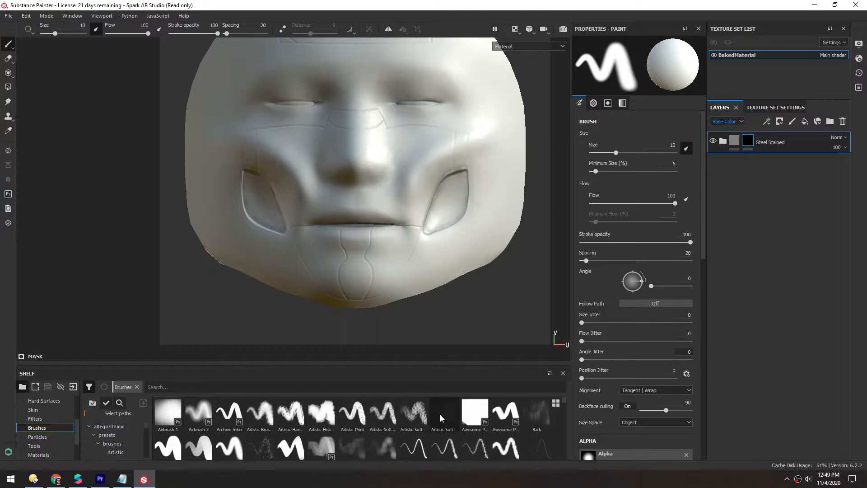
left_click(474, 418)
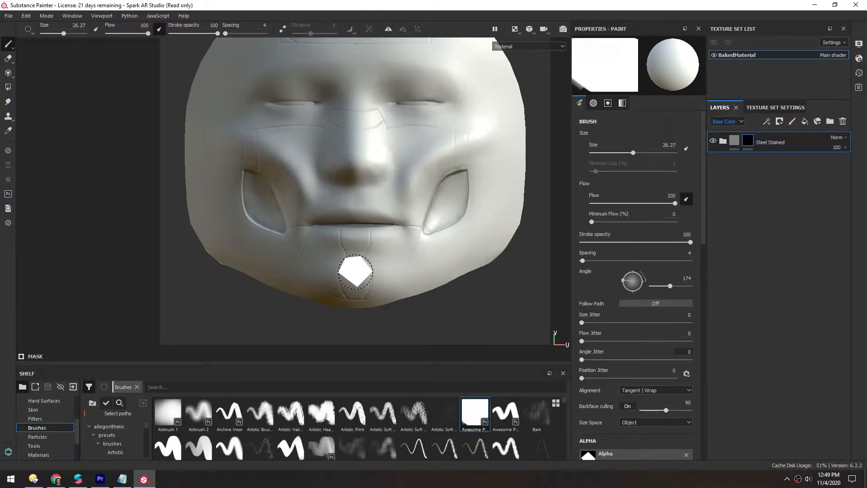
- Resize the brush to about 24.26 and paint a straight line across the left cheek on the mask, undoing the extra stroke
right_click_drag(330, 263, 308, 246, "ctrl")
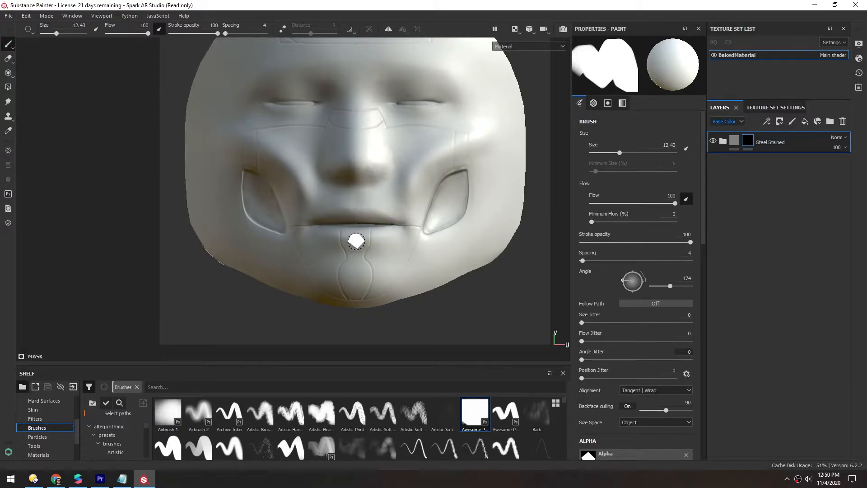
mouse_move(273, 224)
right_mouse_down("ctrl")
mouse_move(232, 204)
mouse_move(221, 185)
mouse_move(176, 170)
right_mouse_up("ctrl")
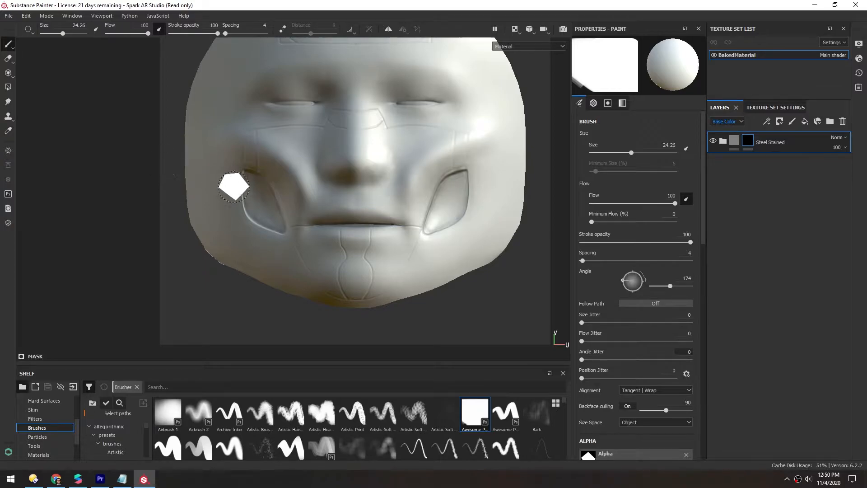
key("shift")
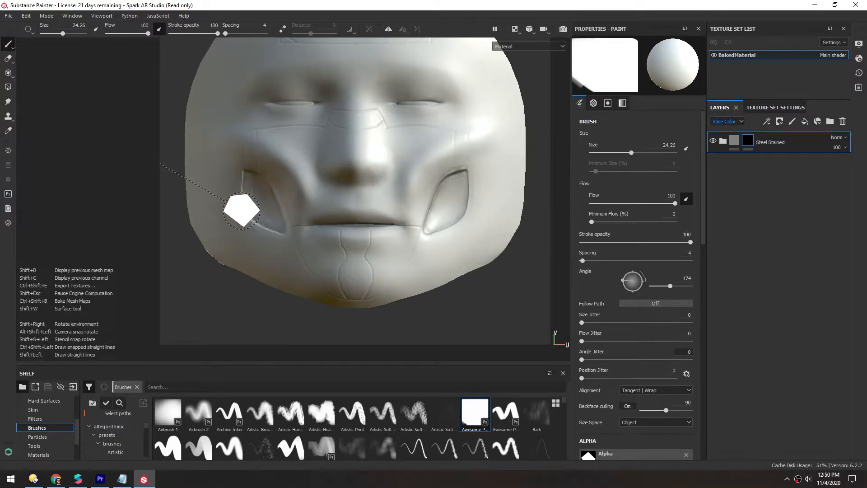
left_click(240, 185, "shift")
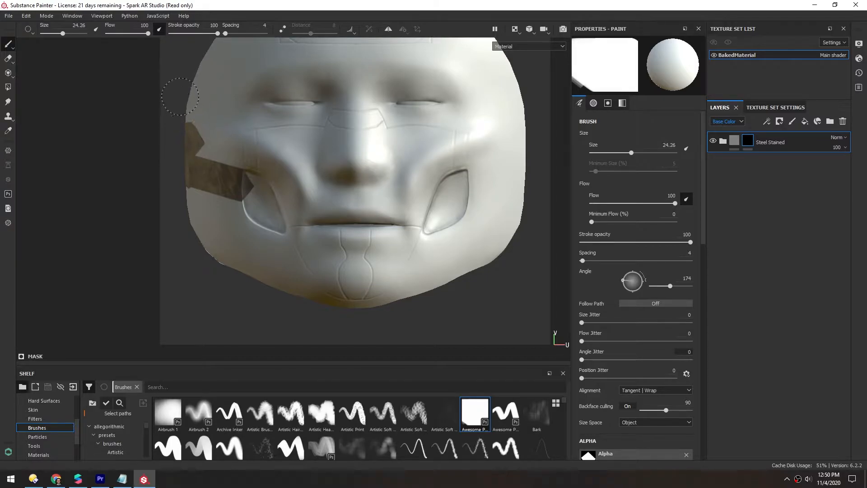
key("ctrl+z")
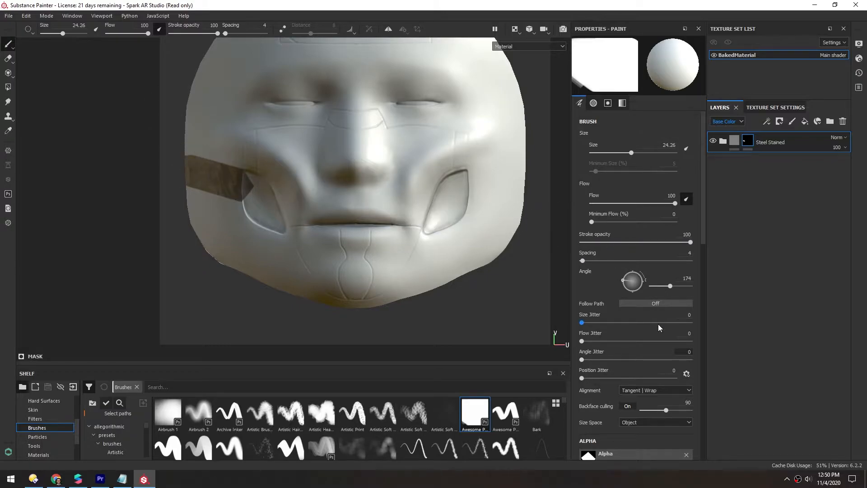
- Set the brush alignment to UV and paint on the mask near the left cheek
left_click(628, 391)
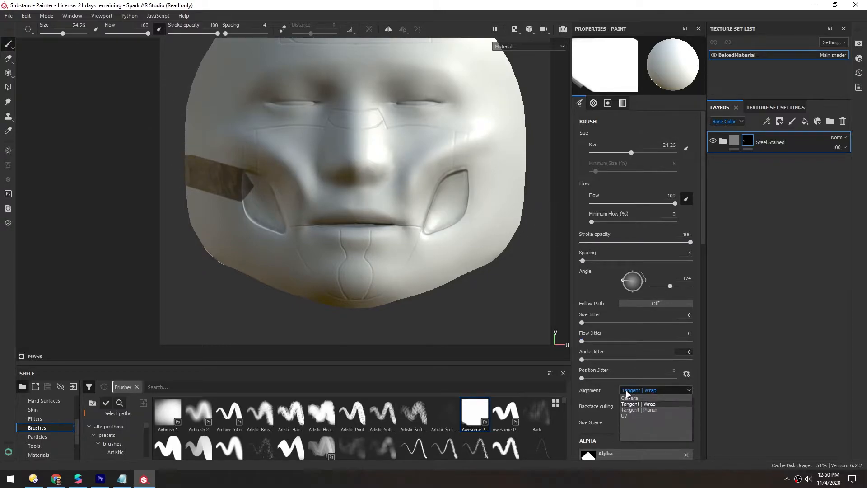
left_click(627, 414)
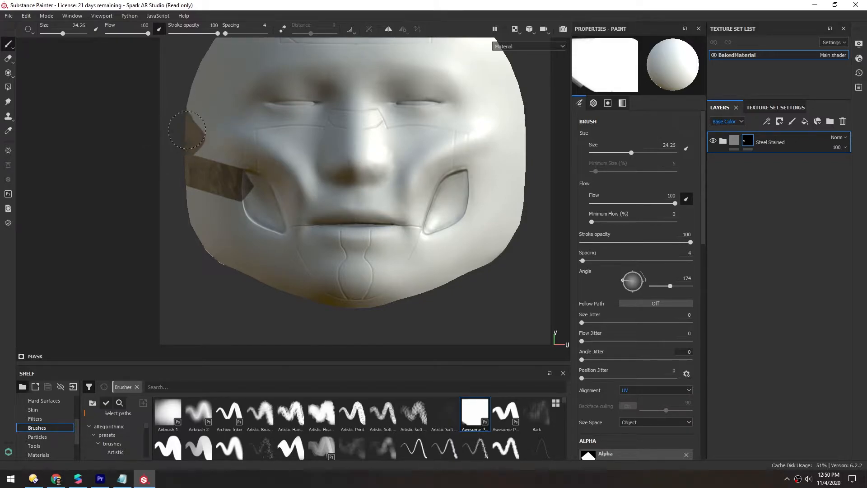
left_click(214, 194)
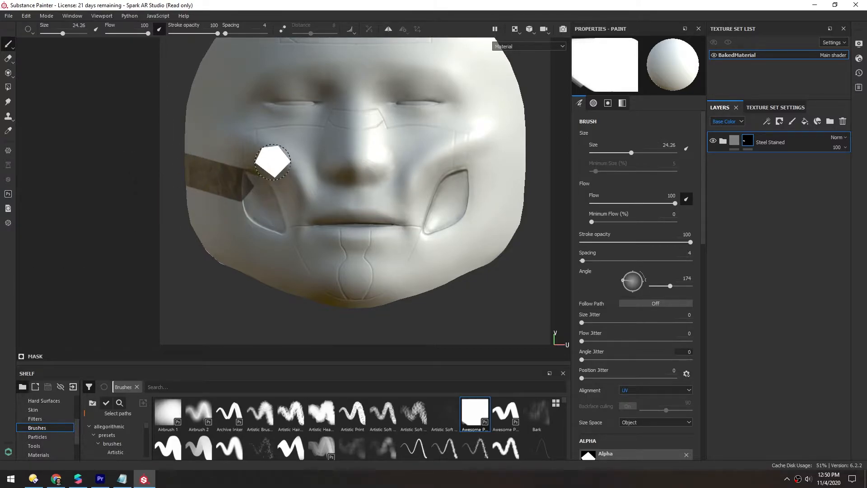
scroll(271, 167, "up", 3)
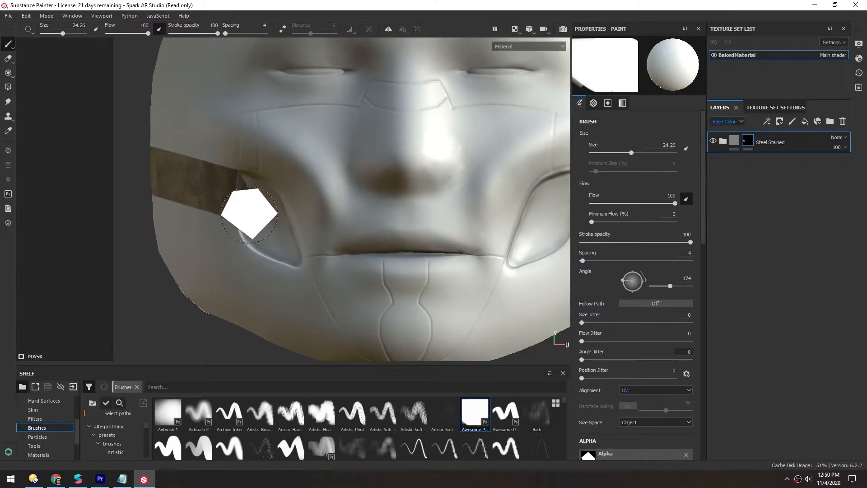
- Set the brush's size space to Viewport and shrink the brush
middle_click_drag(244, 216, 219, 183)
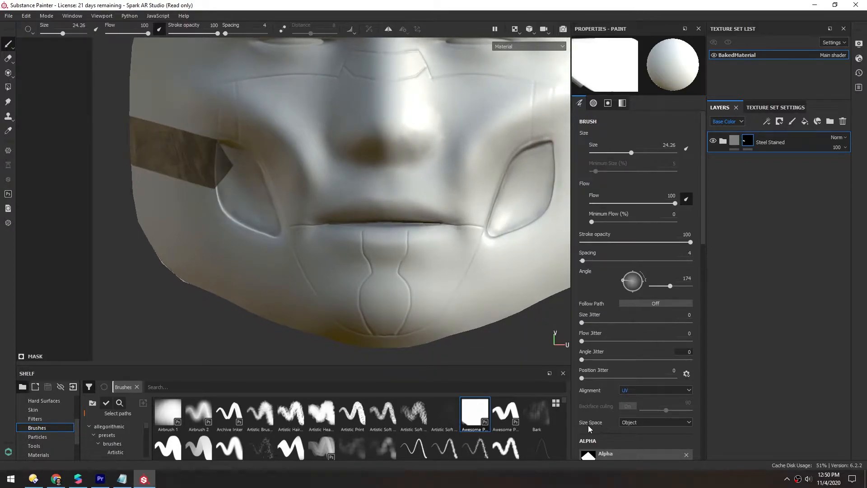
left_click(630, 423)
left_click(631, 436)
key("bracketleft")
key("bracketleft")
key("bracketleft")
key("bracketleft")
key("bracketleft")
key("bracketleft")
key("bracketleft")
key("bracketleft")
key("bracketleft")
- Paint mask bands across the mouth and both cheeks with a brush about 4.52 in size
key("bracketleft")
mouse_move(220, 181)
left_mouse_down()
mouse_move(242, 178)
mouse_move(252, 222)
mouse_move(304, 245)
mouse_move(444, 248)
left_mouse_up()
left_click(477, 252, "shift")
middle_click_drag(410, 235, 275, 248, "alt")
left_click(372, 254)
left_click(388, 204, "shift")
key("bracketleft")
key("bracketleft")
key("bracketleft")
key("bracketleft")
left_click(389, 179, "shift")
left_click(419, 165, "shift")
left_click(521, 143, "shift")
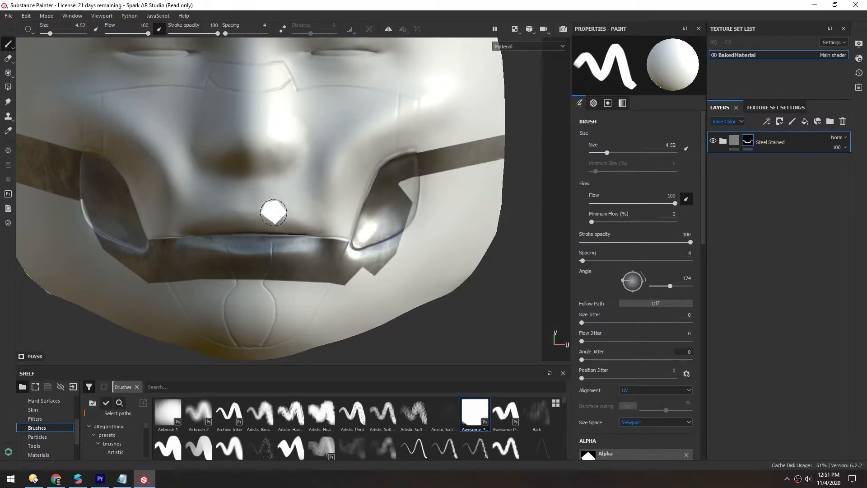
- Enlarge the brush to about 12.43 and fill the whole lower face below the cheeks on the mask
middle_click_drag(286, 209, 326, 209, "alt")
scroll(326, 208, "down", 3)
key("bracketright")
key("bracketright")
key("bracketright")
key("bracketright")
key("bracketright")
key("bracketright")
key("bracketright")
key("bracketright")
key("bracketright")
key("bracketright")
key("bracketright")
mouse_move(159, 218)
left_mouse_down()
mouse_move(432, 284)
mouse_move(447, 207)
left_mouse_up()
key("bracketleft")
key("bracketleft")
key("bracketleft")
key("bracketleft")
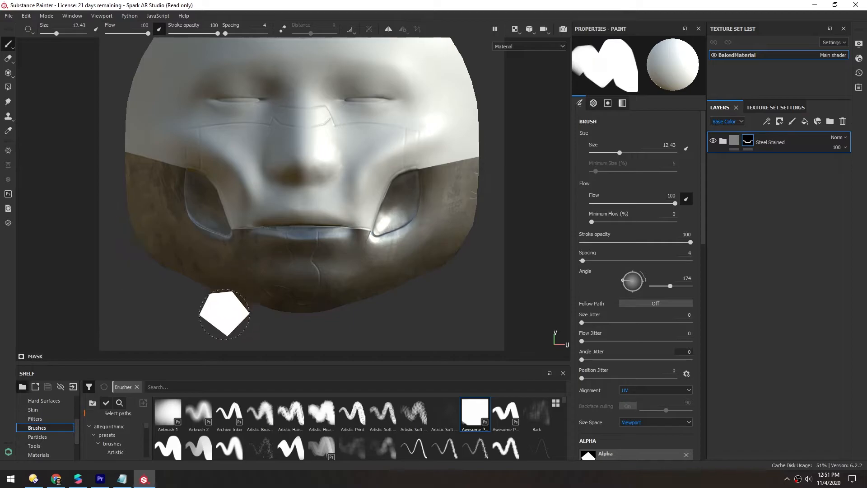
- Shrink the brush to about 1.27 and touch up the mask's upper edge across the cheeks
scroll(333, 329, "up", 5)
key("bracketleft")
key("bracketleft")
key("bracketleft")
key("bracketleft")
key("bracketleft")
key("bracketleft")
key("bracketleft")
key("bracketleft")
key("bracketleft")
key("bracketleft")
middle_click_drag(432, 192, 160, 236, "alt")
left_click(409, 208)
left_click(376, 201, "shift")
left_click(345, 199, "shift")
left_click(273, 195, "shift")
left_click(155, 191, "shift")
scroll(320, 188, "down", 6)
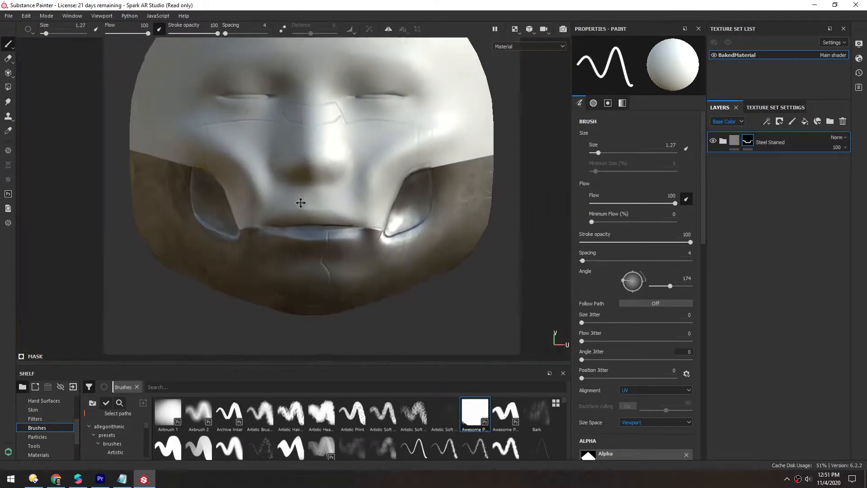
middle_click_drag(272, 183, 279, 197, "alt")
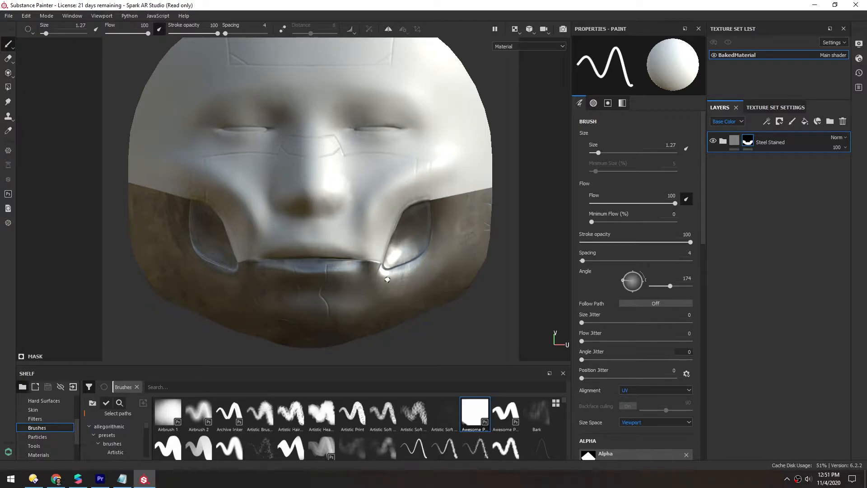
middle_click_drag(289, 199, 291, 213, "alt")
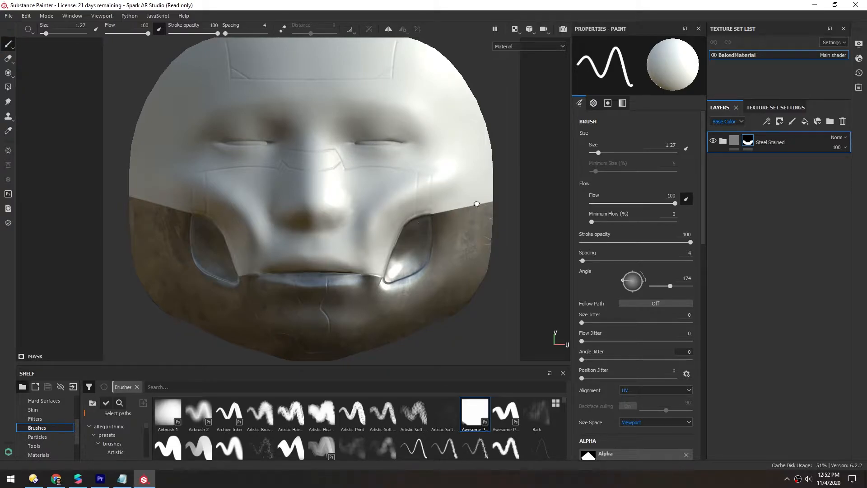
- Expand the Steel Stained folder, select its Steel Base layer and switch the layer channel view to Height
left_click(723, 141)
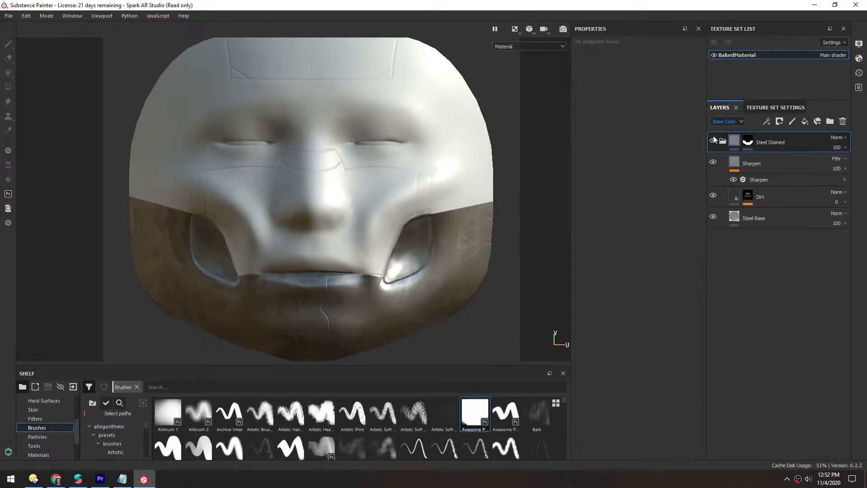
left_click(735, 217)
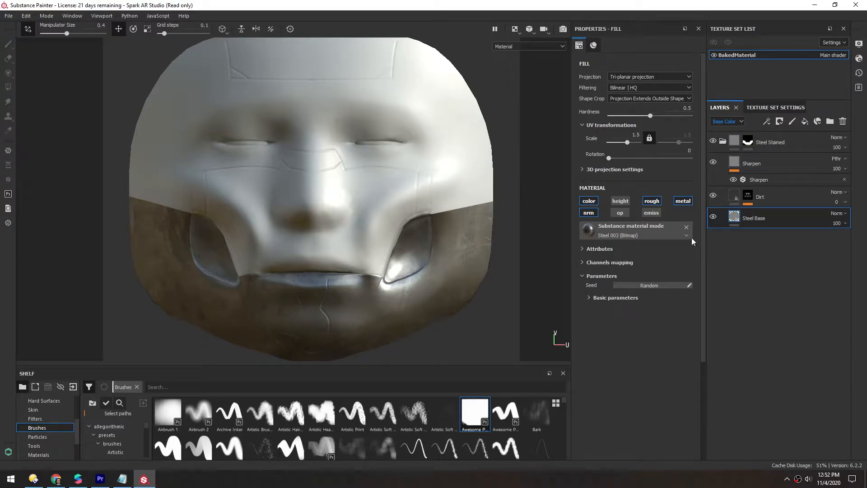
left_click(722, 121)
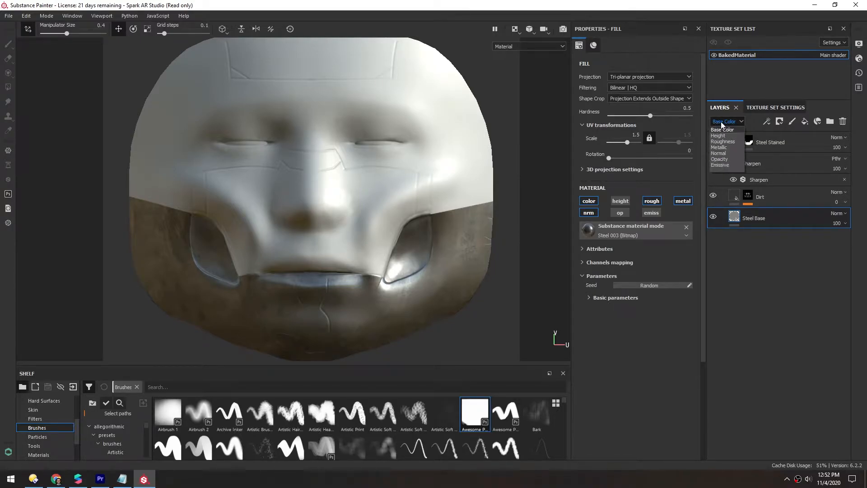
left_click(718, 135)
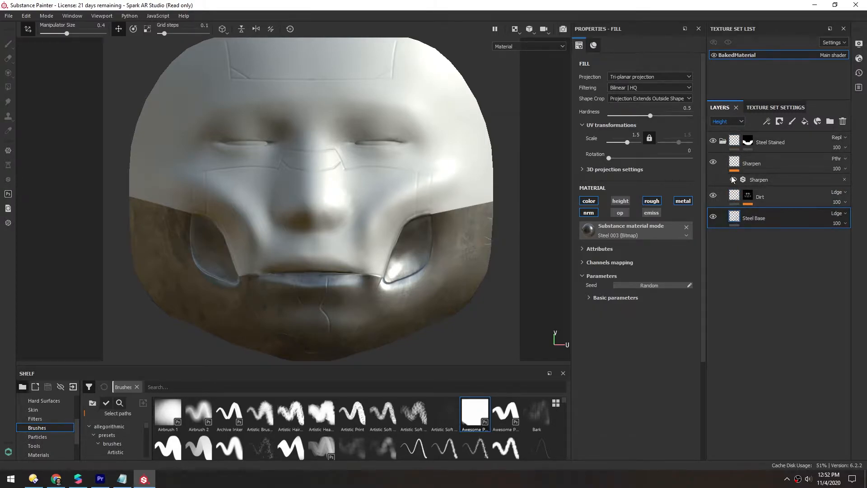
- Add a fill layer beneath Steel Base with only the height channel enabled, set to 0.4522
left_click(805, 122)
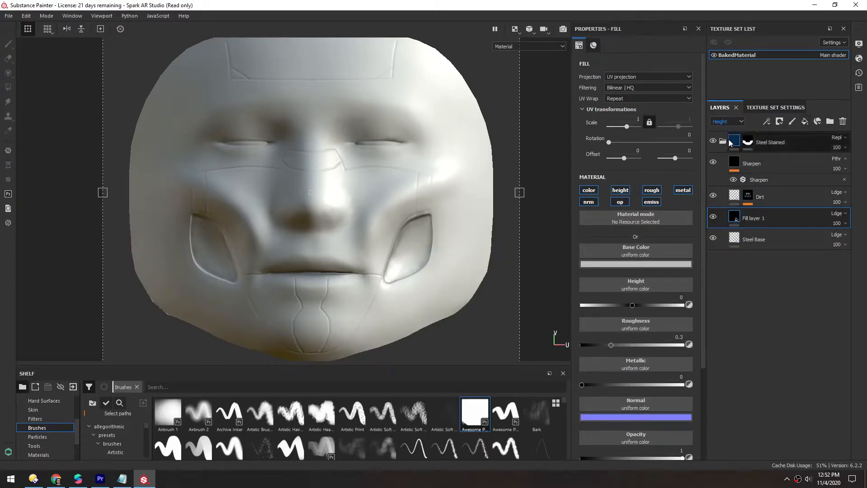
left_click_drag(734, 218, 734, 243)
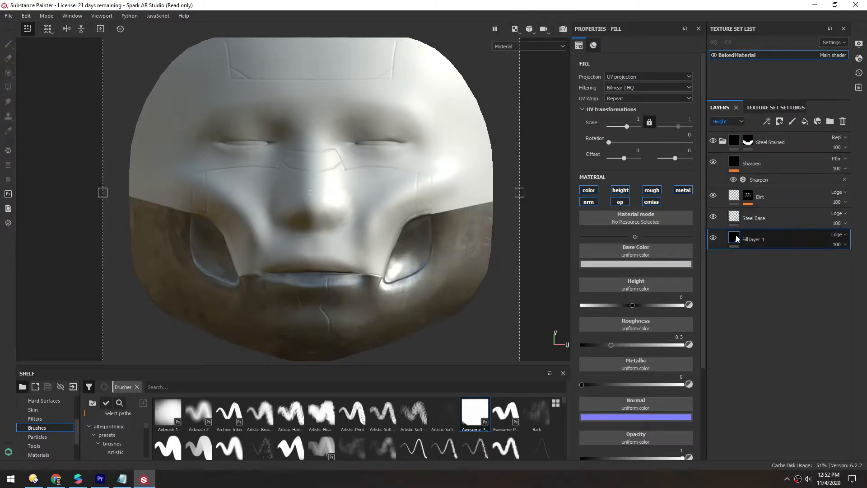
left_click(589, 202)
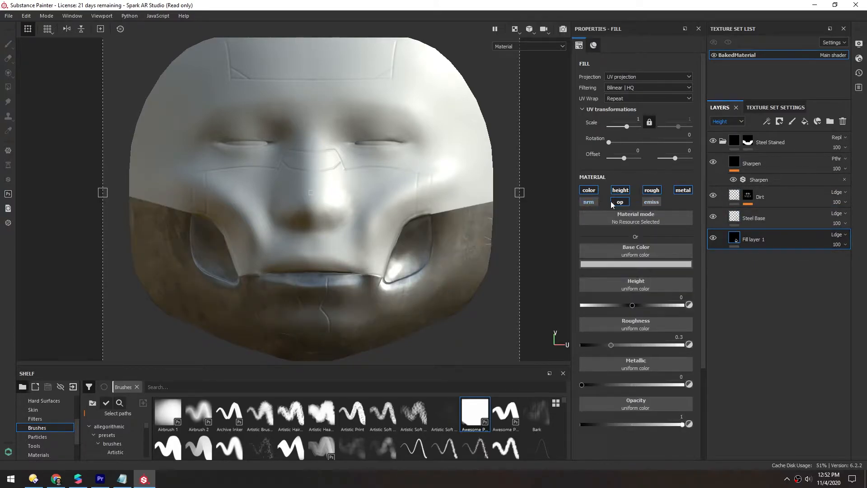
left_click(620, 202)
left_click(589, 190)
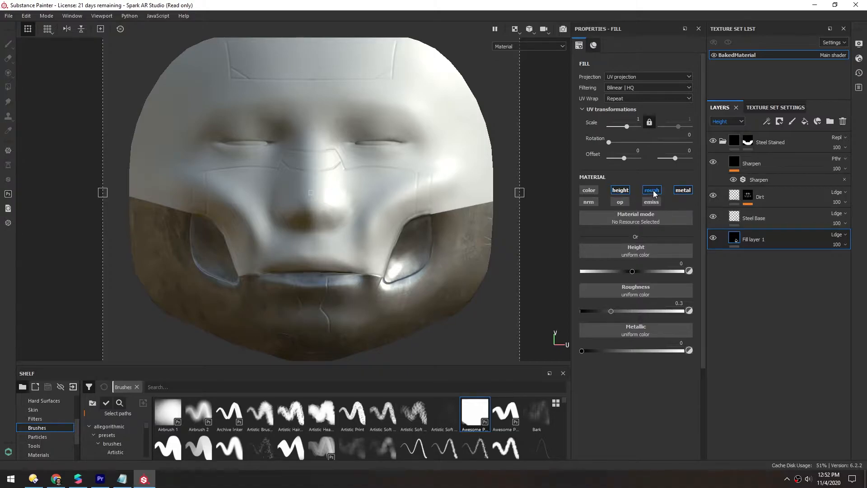
left_click(653, 190)
left_click(683, 190)
left_click_drag(646, 273, 673, 273)
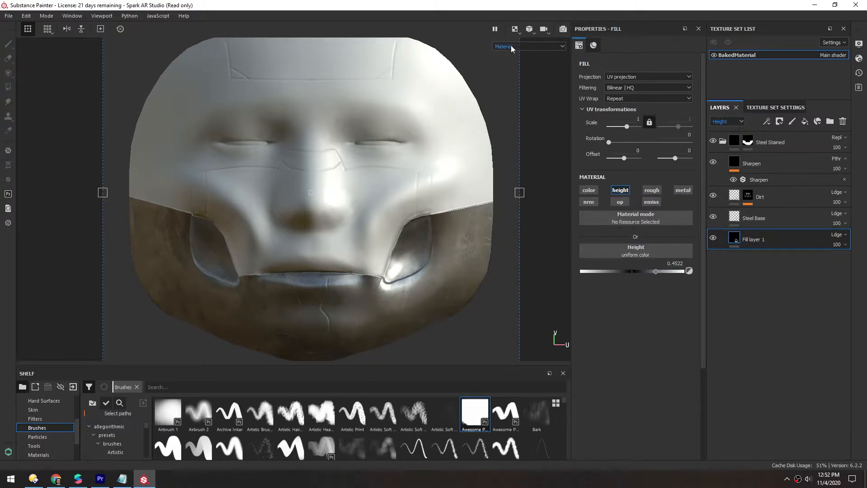
- Set the new fill layer's height to -0.2957
scroll(485, 223, "up", 5)
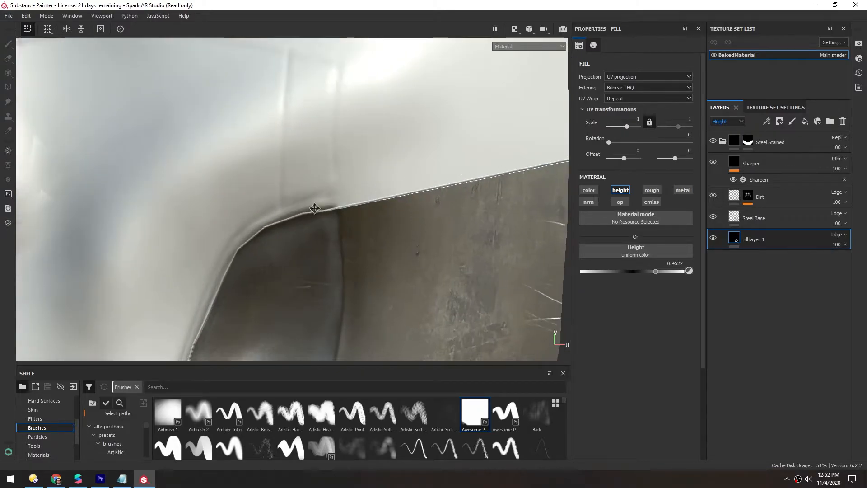
scroll(325, 206, "down", 2)
scroll(333, 199, "down", 3)
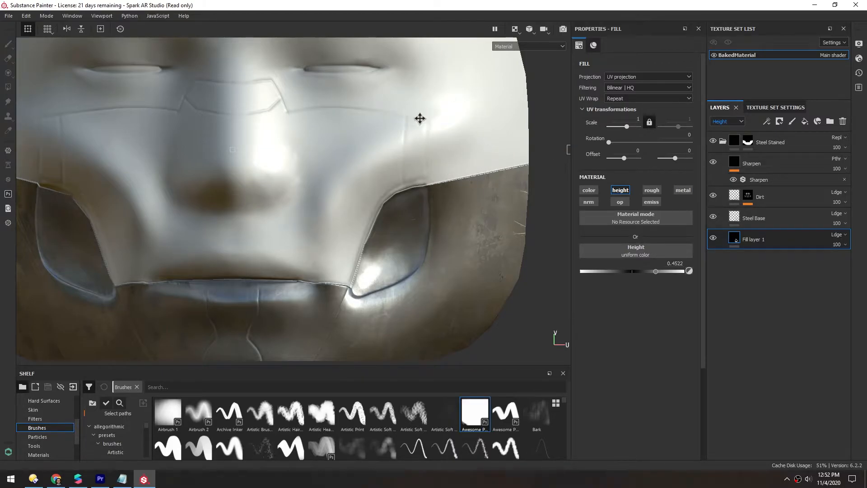
left_click_drag(657, 272, 616, 275)
right_click_drag(380, 185, 285, 182, "alt")
middle_click_drag(285, 182, 268, 196, "alt")
scroll(410, 197, "up", 6)
middle_click_drag(409, 197, 204, 217, "alt")
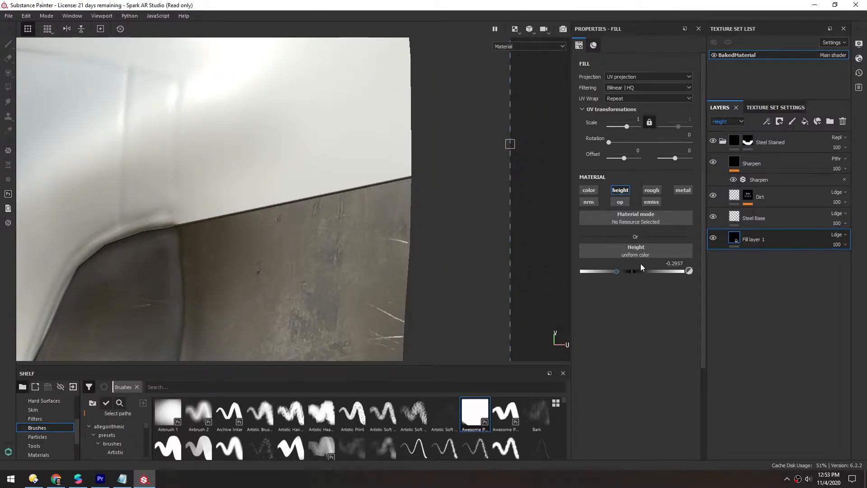
- Compare the face with Fill layer 1 hidden and shown, and collapse the Steel Stained folder
left_click(713, 237)
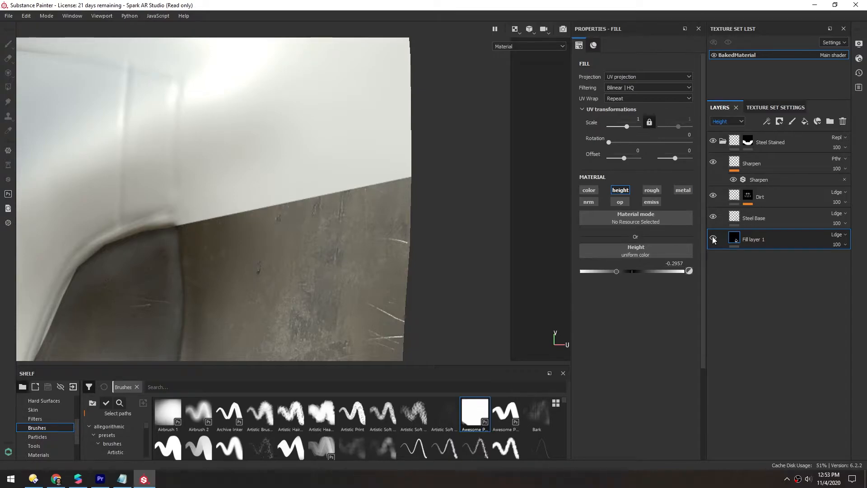
left_click(713, 240)
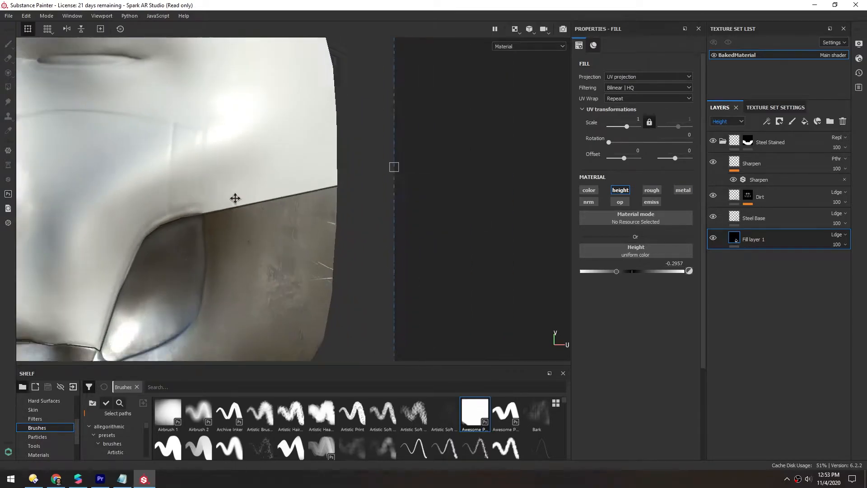
right_click_drag(236, 198, 27, 177, "alt")
middle_click_drag(27, 177, 227, 179, "alt")
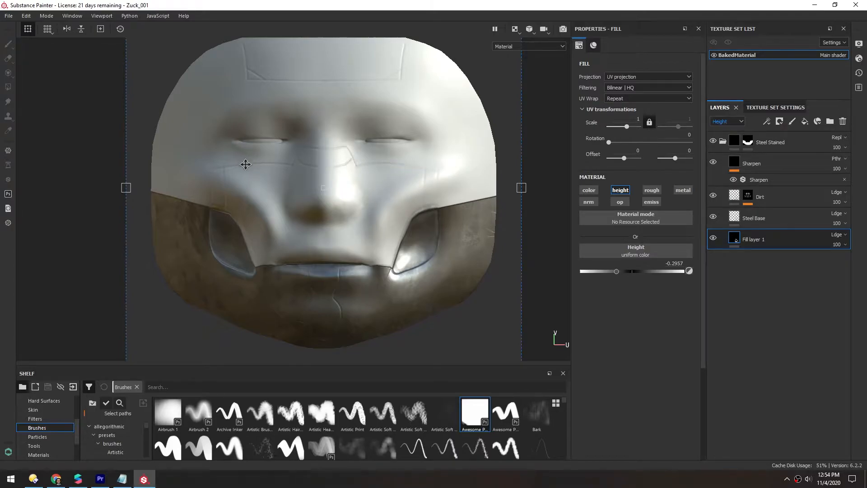
middle_click_drag(256, 166, 231, 173)
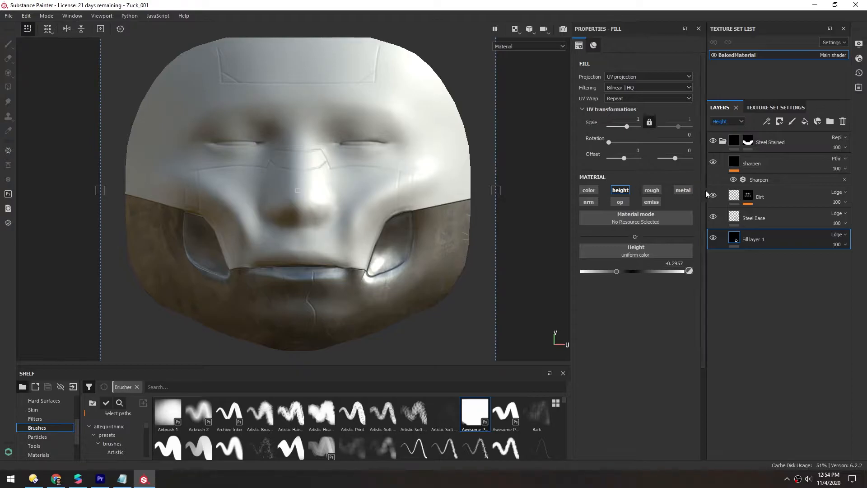
left_click(723, 141)
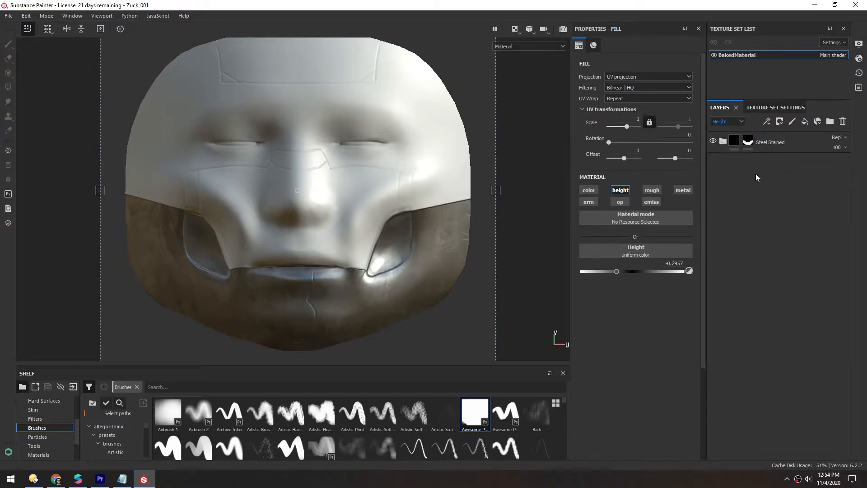
- Add a fill layer at the top of the stack and set its base color to blue
left_click(805, 121)
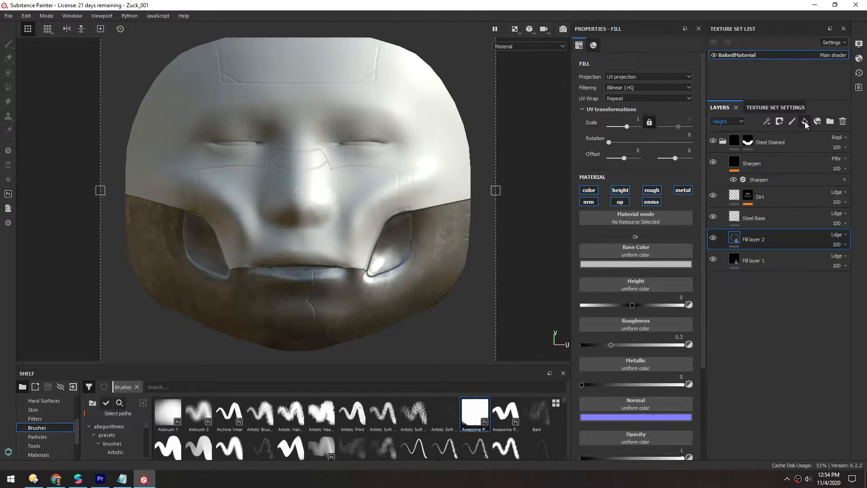
left_click_drag(736, 239, 731, 134)
left_click(723, 163)
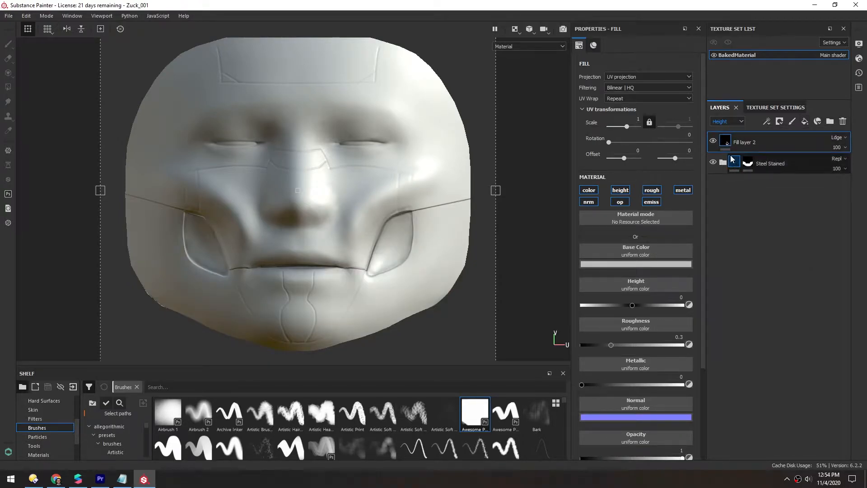
left_click(632, 265)
left_click_drag(669, 307, 731, 308)
left_click(713, 310)
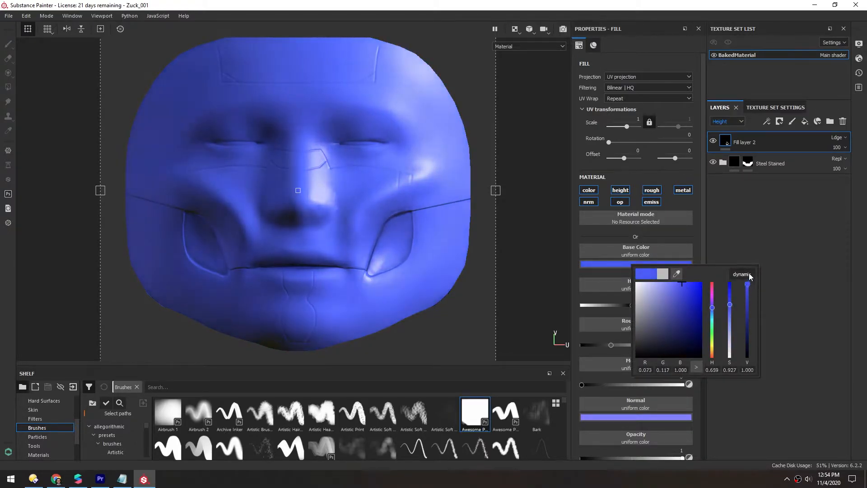
left_click(735, 207)
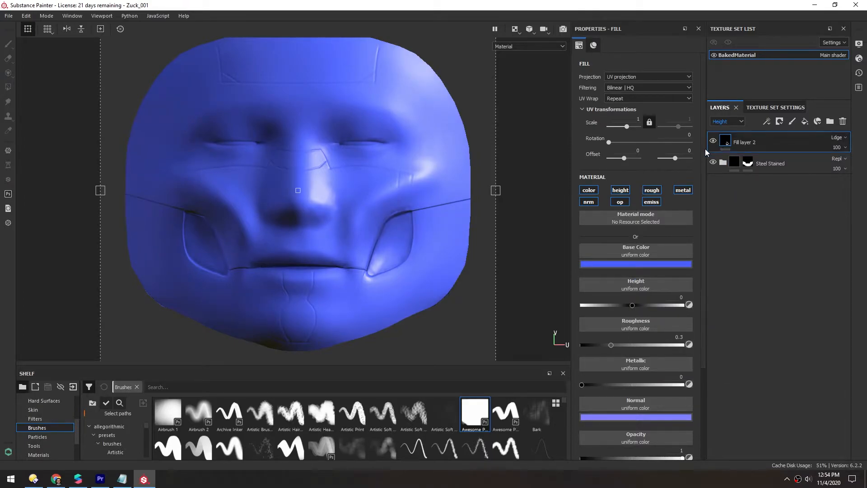
- Add a black mask to Fill layer 2 with a Mask Editor generator
right_click(725, 146)
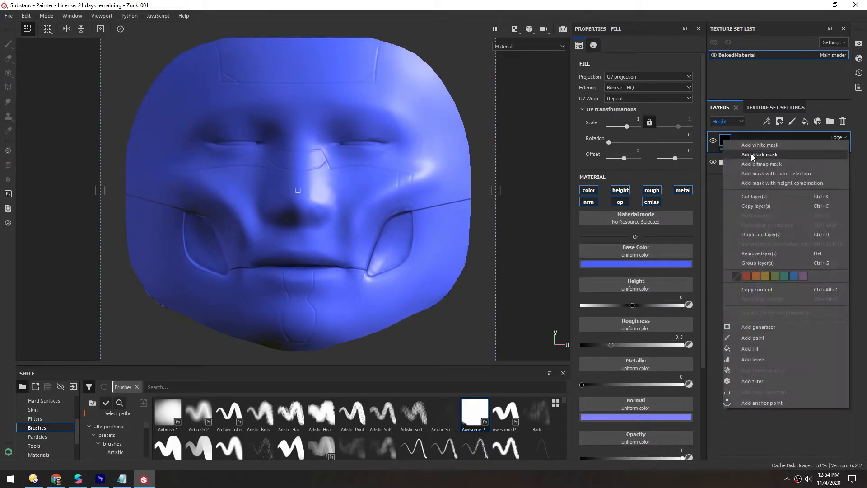
left_click(754, 156)
right_click(739, 144)
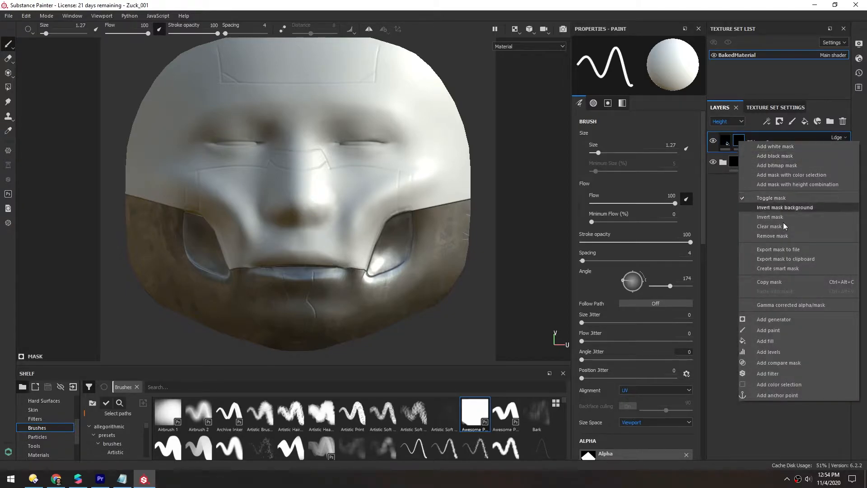
left_click(783, 321)
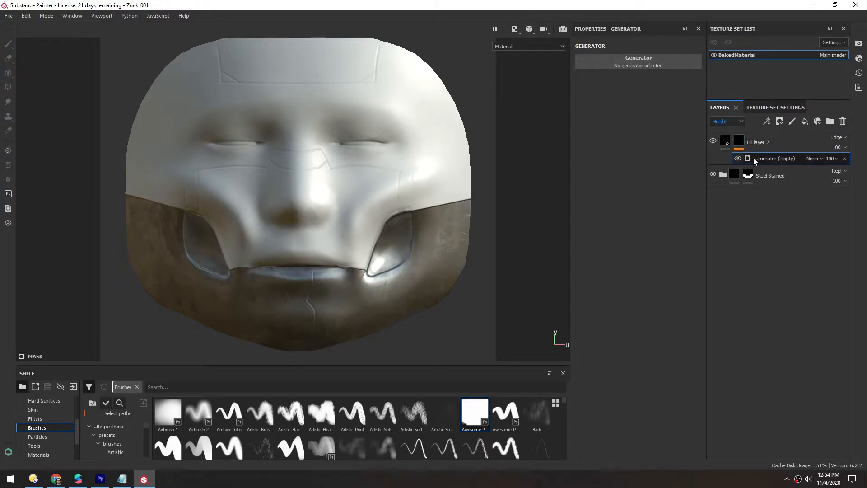
left_click(641, 61)
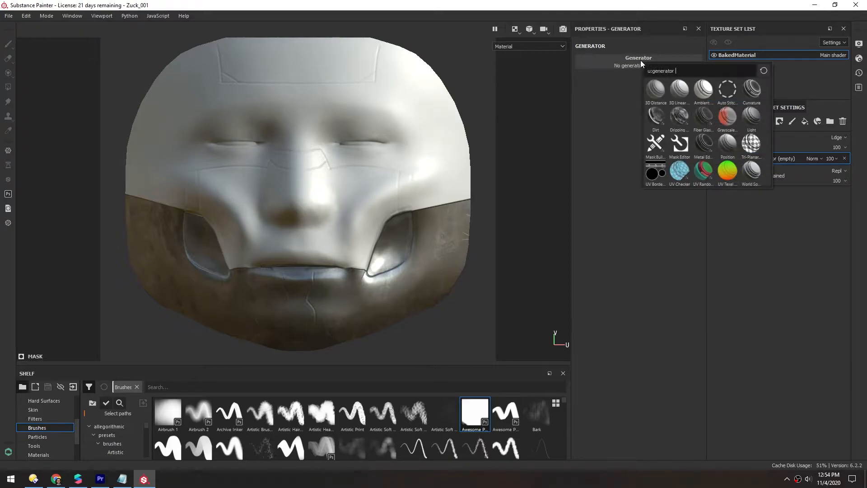
left_click(680, 145)
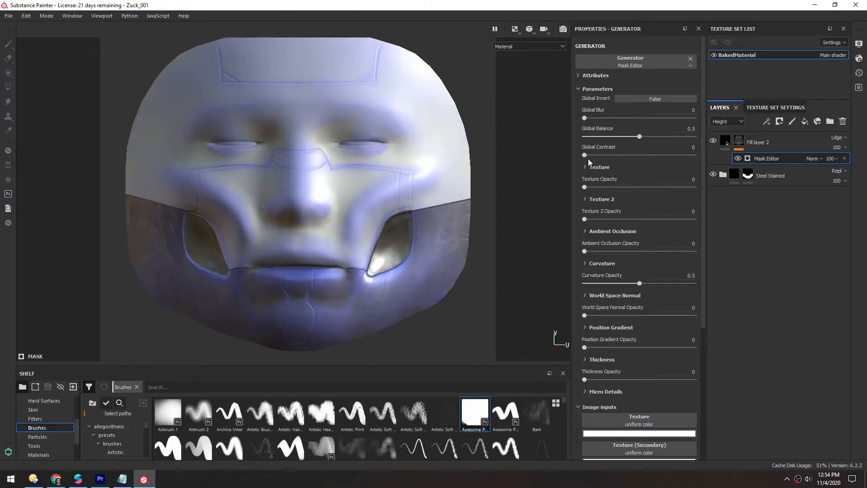
- Set the Mask Editor's Global Contrast to 1 and Global Balance to 0.63
left_click_drag(585, 155, 696, 157)
mouse_move(642, 139)
left_mouse_down()
mouse_move(610, 137)
mouse_move(682, 138)
mouse_move(654, 132)
left_mouse_up()
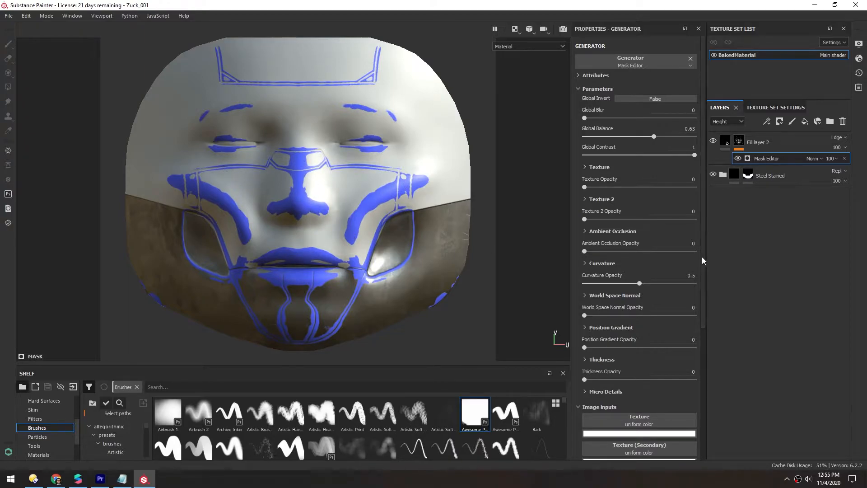
- Assign the Zuck-Bake_002_Normal_Source project texture to the Mask Editor's Micro Normal input
left_click_drag(704, 261, 714, 394)
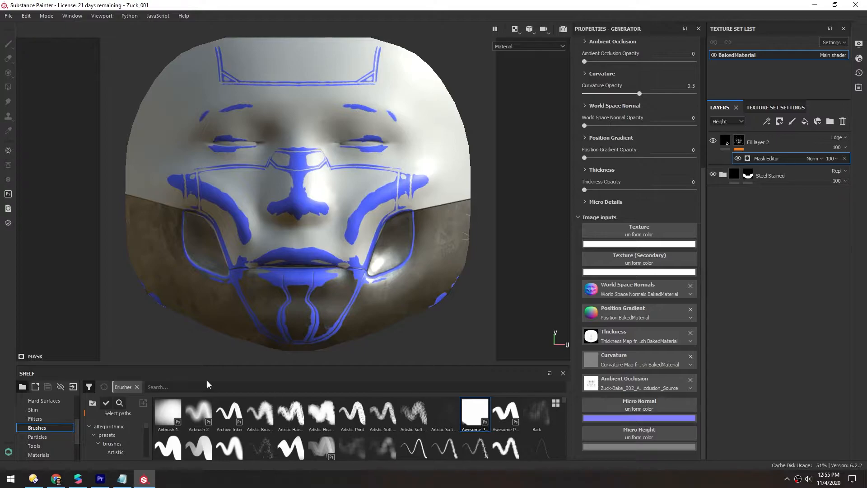
left_click(136, 386)
scroll(40, 430, "up", 2)
left_click(35, 411)
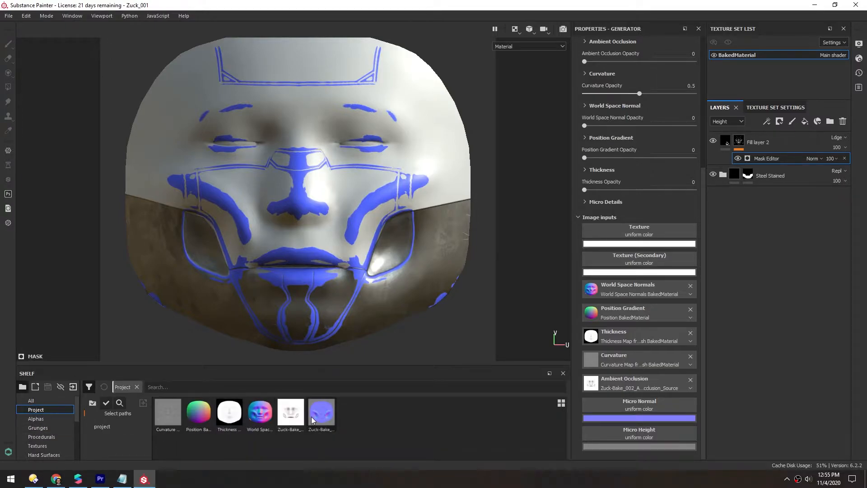
left_click_drag(318, 411, 635, 403)
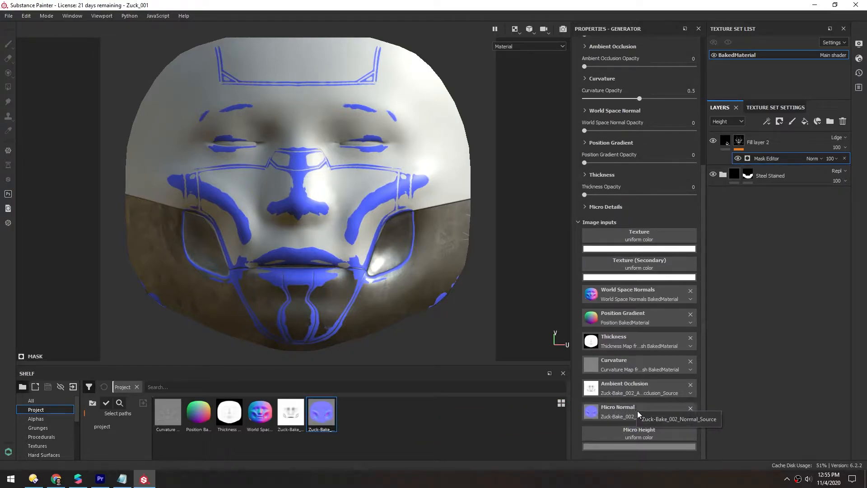
- Expand the Mask Editor's Micro Details section and set Micro Normal to True
left_click_drag(703, 406, 704, 276)
left_click(585, 391)
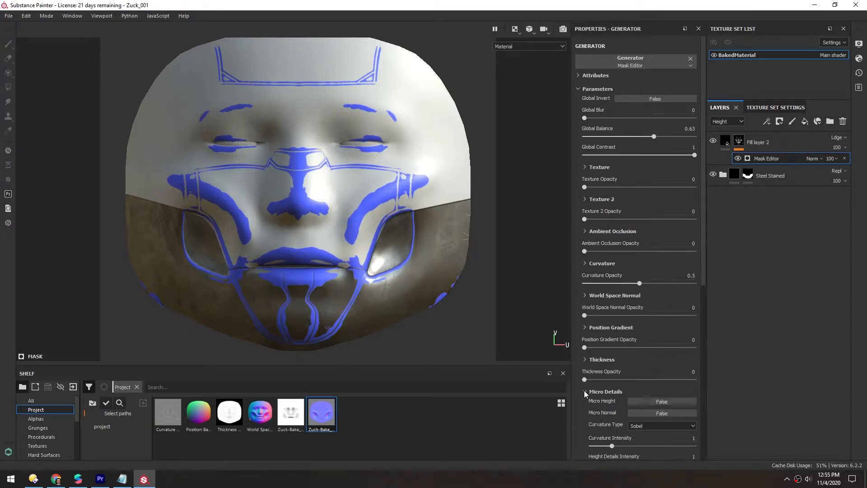
left_click_drag(703, 252, 707, 333)
left_click(651, 273)
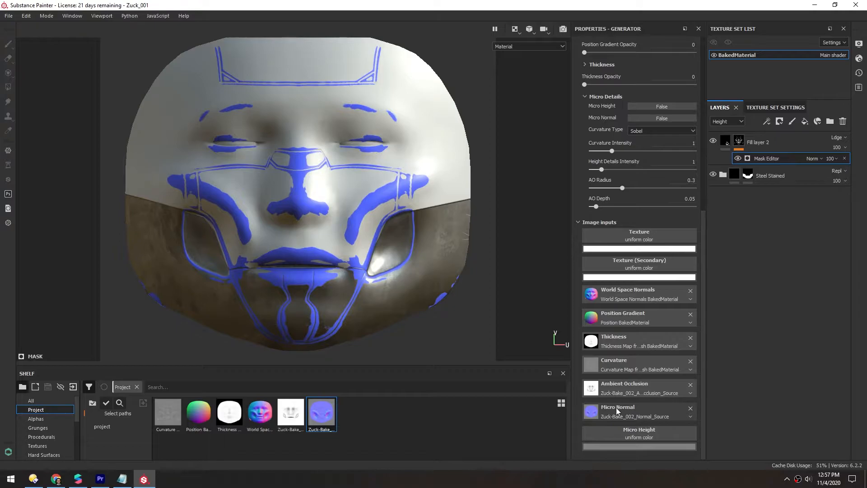
- Remove the Ambient Occlusion, Curvature, Thickness, Position Gradient and World Space Normals image inputs from the Mask Editor
left_click(690, 385)
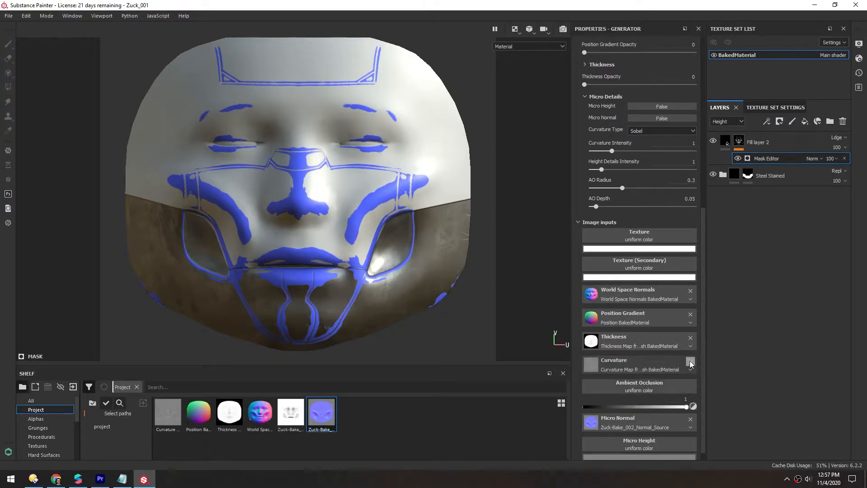
left_click(690, 362)
left_click(691, 337)
left_click(691, 314)
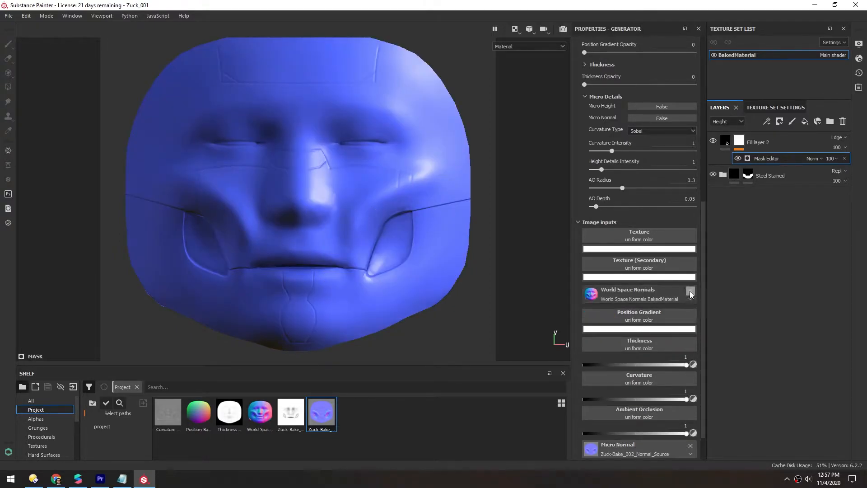
left_click(691, 292)
- Set the Mask Editor's Global Invert to True
left_click_drag(702, 303, 701, 236)
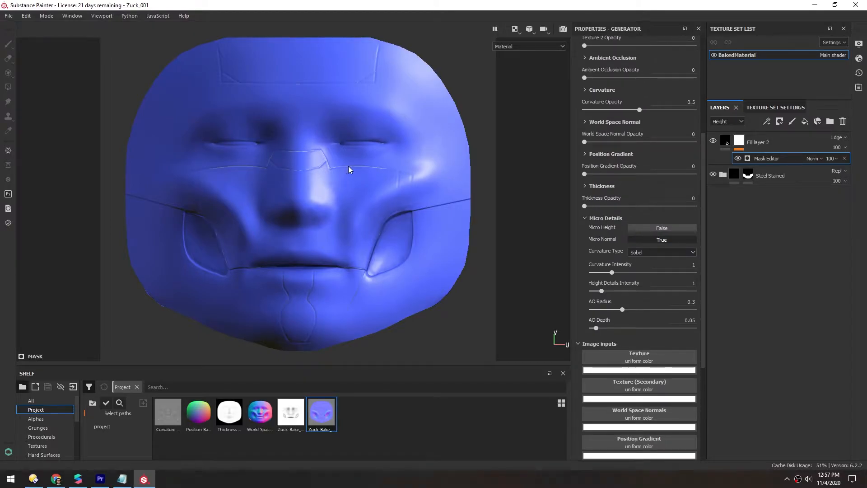
left_click_drag(706, 232, 697, 115)
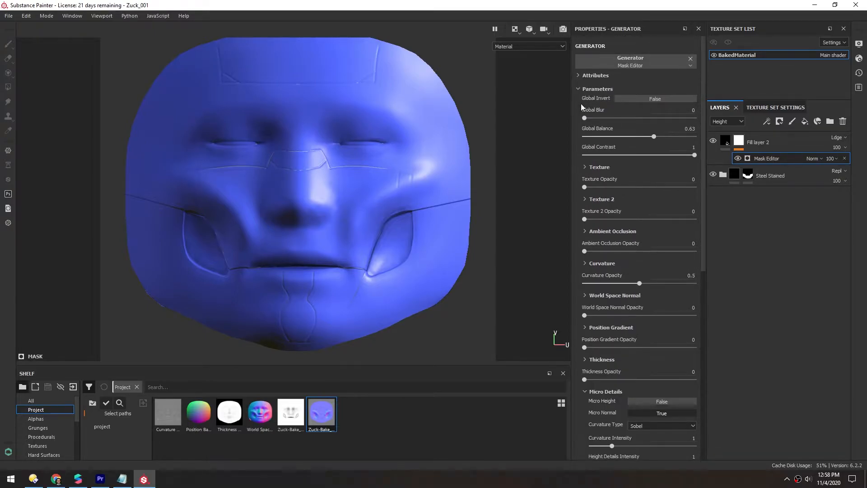
left_click(639, 98)
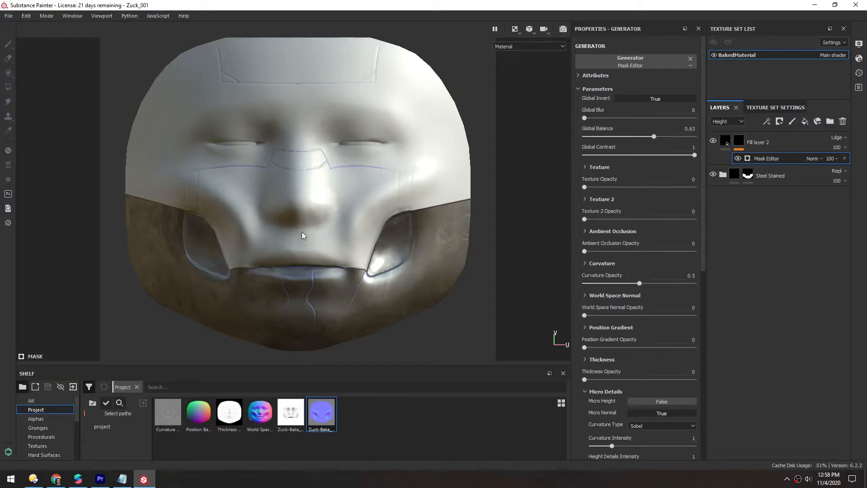
- Set Curvature Intensity to 5, Height Details Intensity to 0, AO Radius to 0, and lower AO Depth
left_click_drag(704, 263, 706, 397)
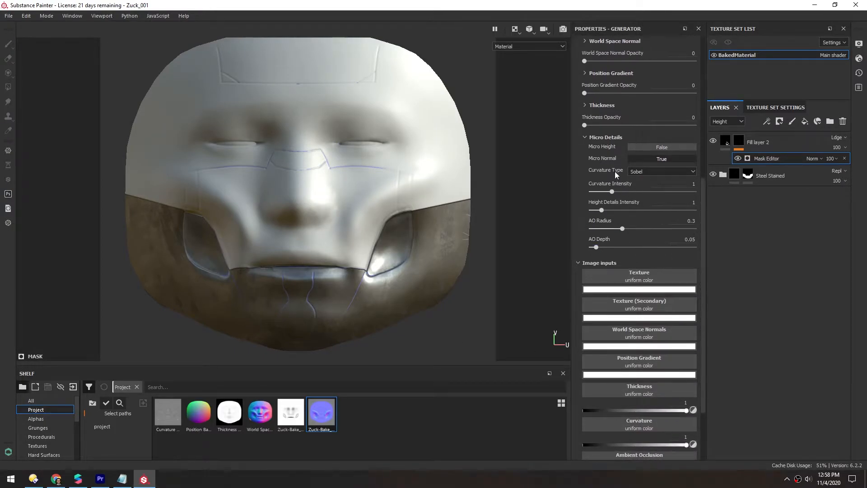
left_click_drag(613, 192, 718, 188)
mouse_move(601, 210)
left_mouse_down()
mouse_move(676, 212)
mouse_move(594, 215)
left_mouse_up()
left_click_drag(675, 229, 563, 227)
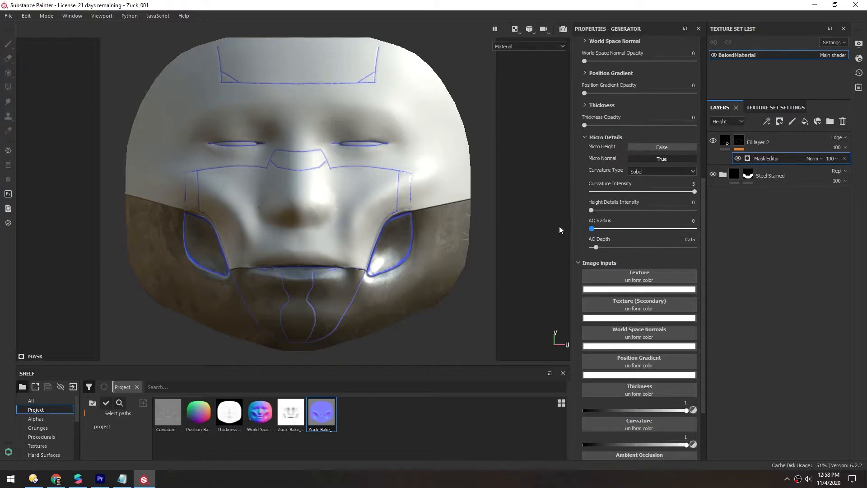
left_click_drag(597, 249, 578, 245)
left_click_drag(703, 401, 706, 278)
left_click_drag(640, 253, 599, 256)
key("ctrl+z")
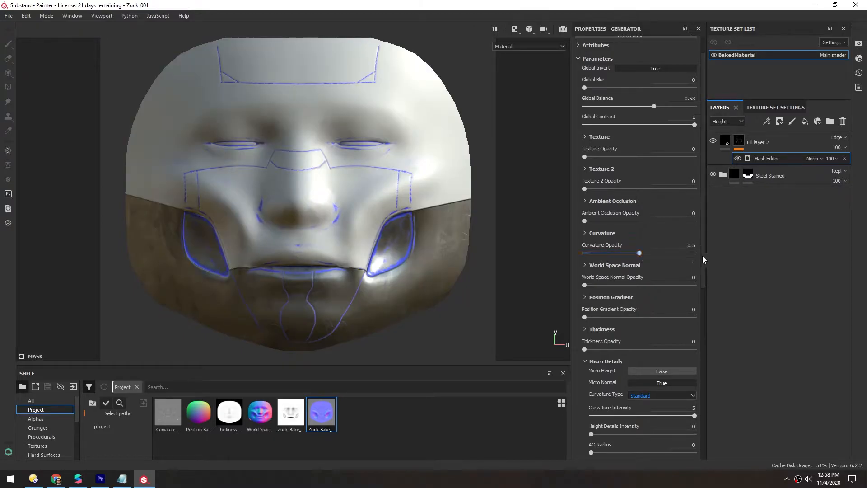
- Set the Mask Editor's Global Blur to 0.33
left_click_drag(703, 256, 703, 234)
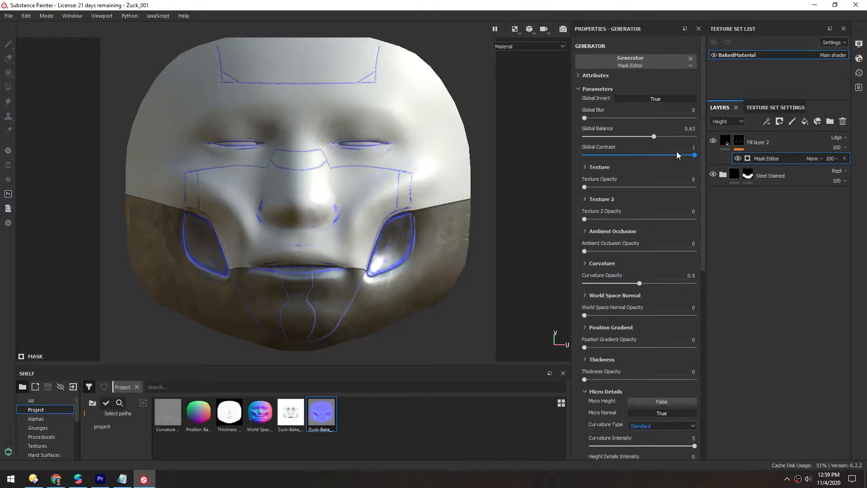
scroll(398, 178, "up", 8)
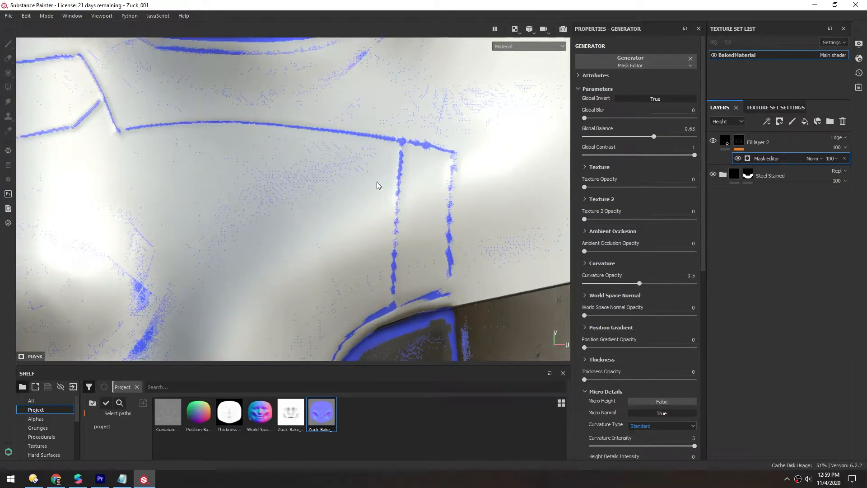
middle_click_drag(357, 167, 352, 199, "alt")
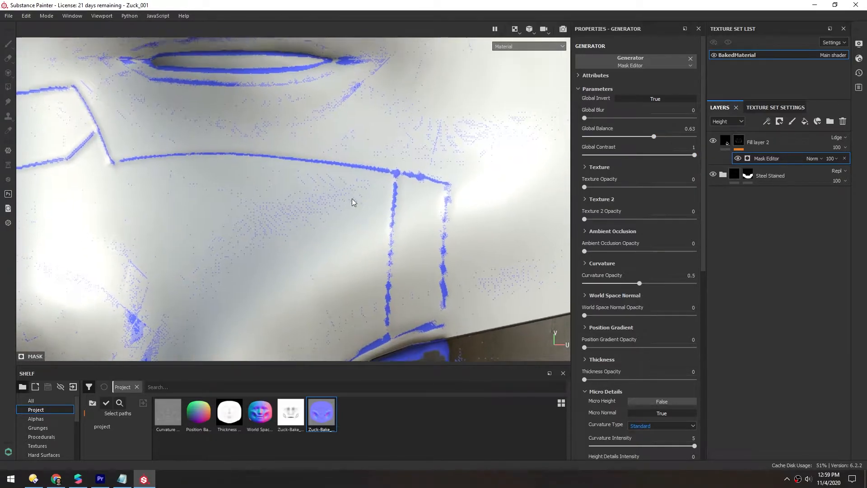
scroll(259, 222, "up", 2)
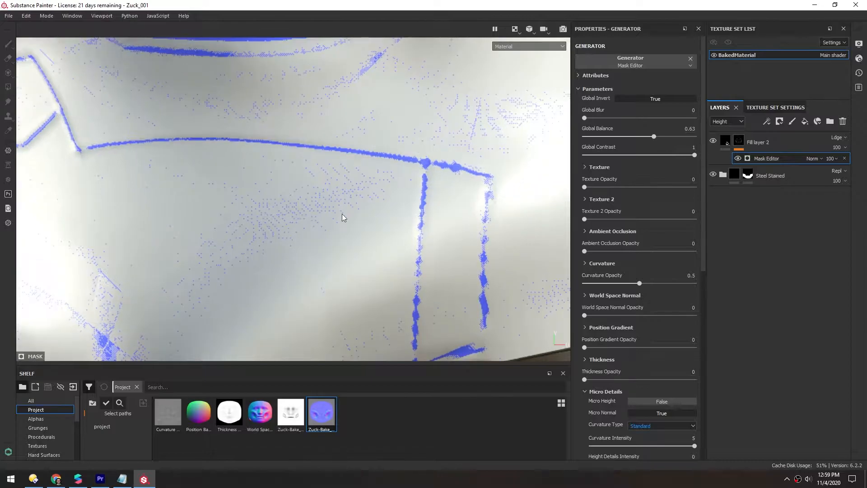
scroll(426, 175, "down", 2)
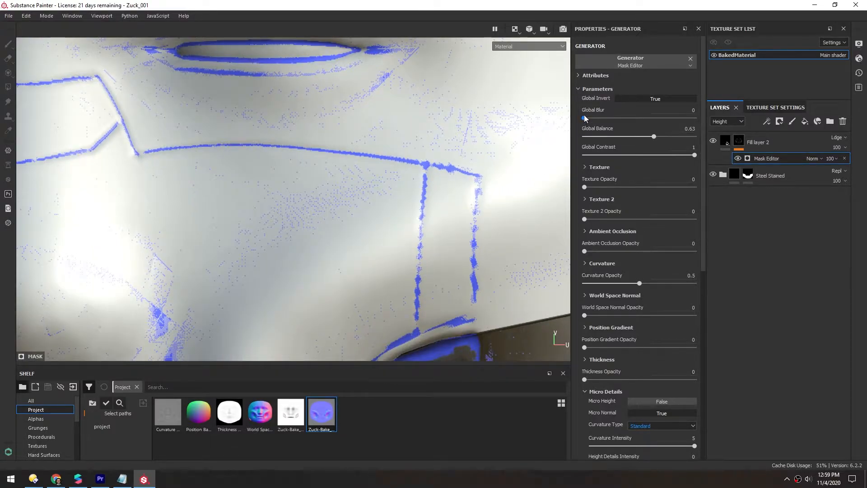
left_click_drag(585, 119, 583, 122)
- Zoom and orbit around the face to inspect the blue edge lines
scroll(228, 248, "down", 3)
middle_click_drag(228, 248, 327, 207, "alt")
scroll(323, 202, "down", 6)
middle_click_drag(239, 201, 329, 204, "alt")
middle_click_drag(314, 246, 298, 179, "alt")
left_click_drag(695, 157, 650, 160)
scroll(329, 211, "down", 4)
scroll(470, 168, "up", 3)
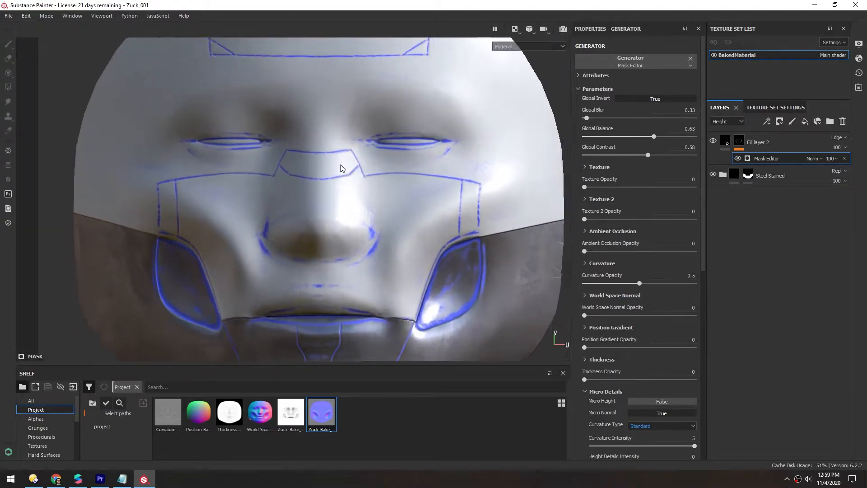
left_click_drag(649, 155, 698, 156)
- Set the Mask Editor's Global Balance to 0.57
scroll(473, 185, "down", 2)
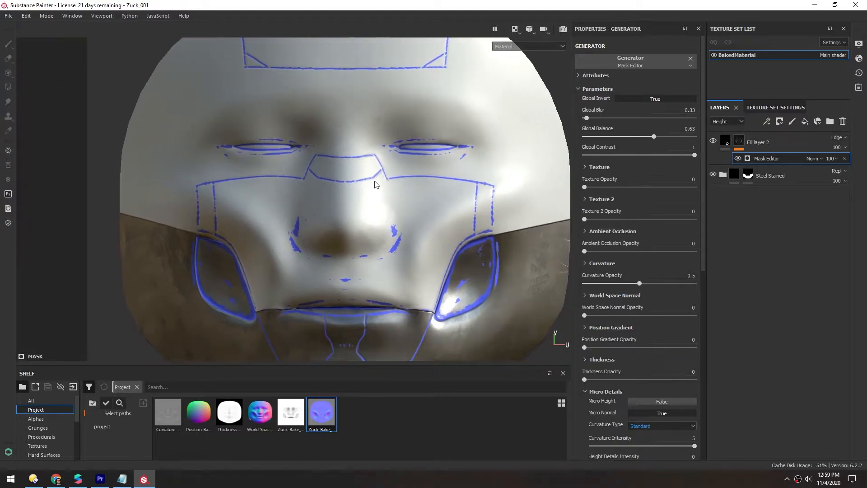
mouse_move(654, 136)
left_mouse_down()
mouse_move(665, 137)
mouse_move(653, 136)
left_mouse_up()
scroll(285, 254, "down", 1)
middle_click_drag(279, 243, 293, 200, "alt")
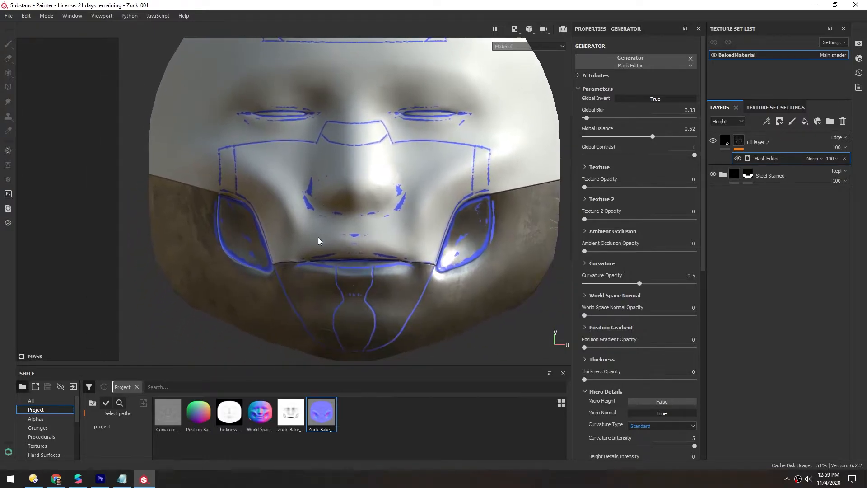
left_click_drag(656, 136, 648, 138)
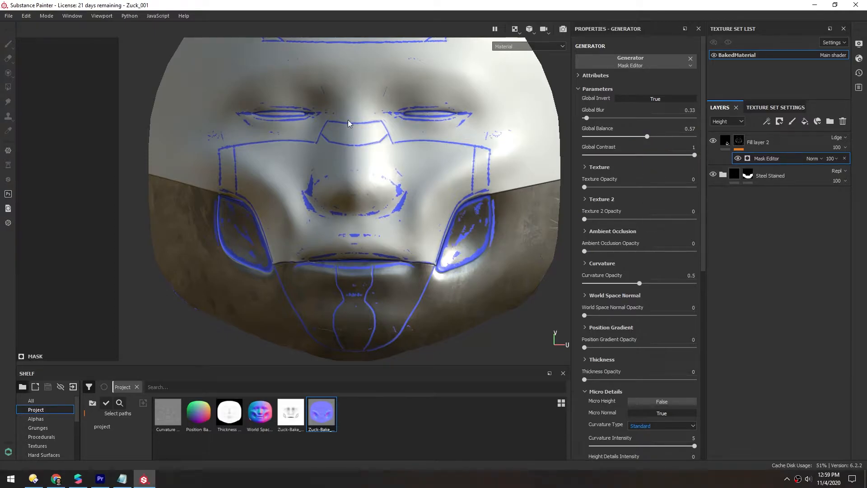
- Add a paint effect to Fill layer 2's mask
scroll(355, 156, "up", 3)
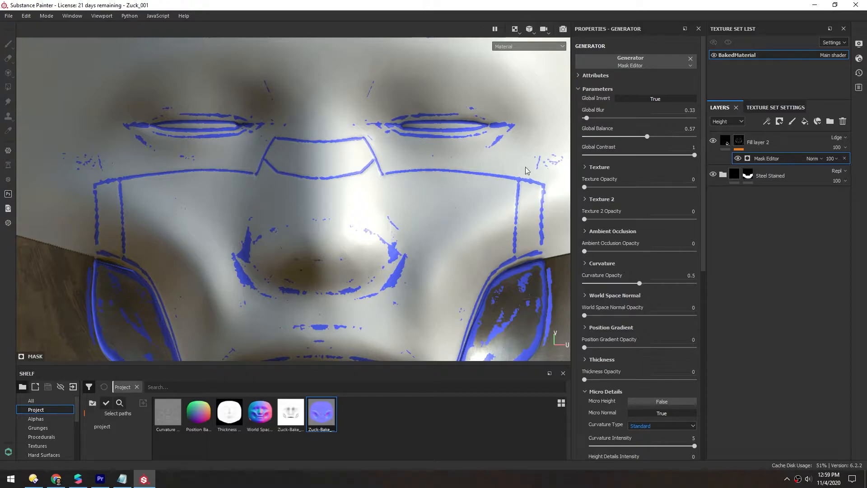
scroll(386, 202, "down", 2)
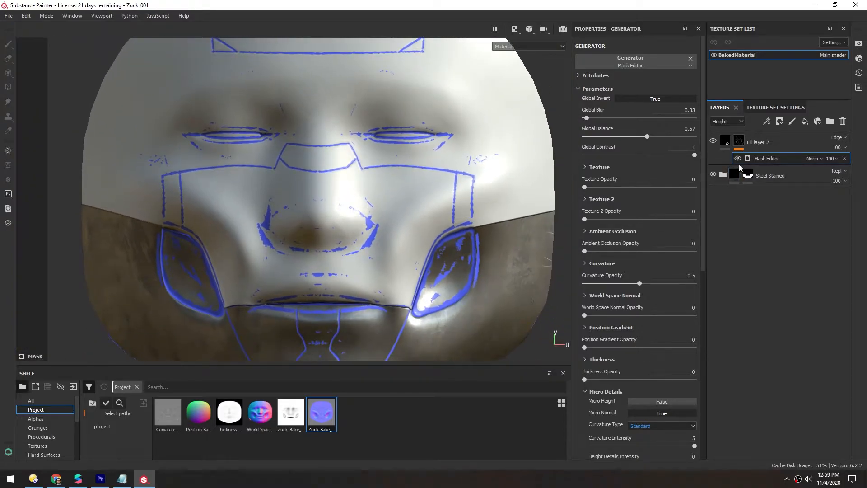
right_click(739, 141)
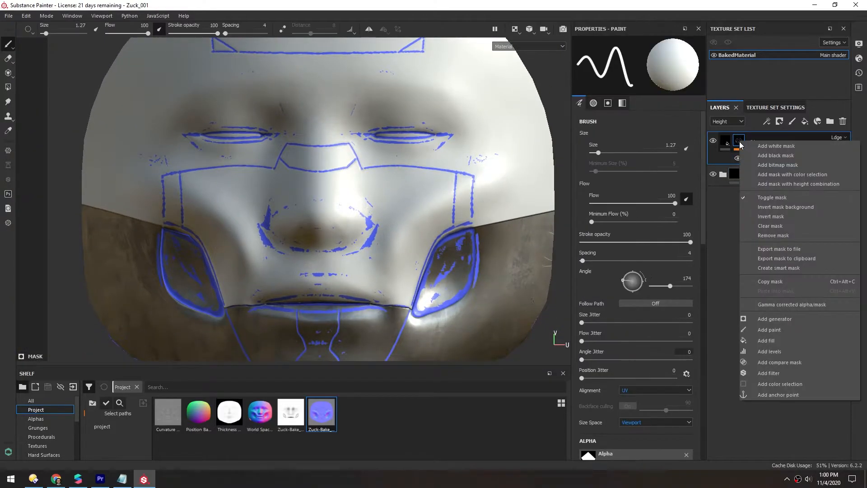
left_click(778, 329)
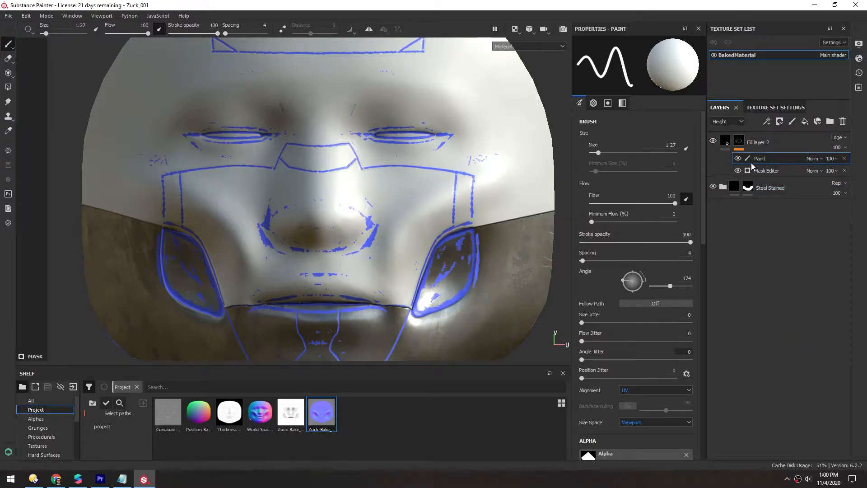
- Set the brush size to about 5.41 and switch the paint color to black
right_click_drag(316, 175, 318, 170, "ctrl")
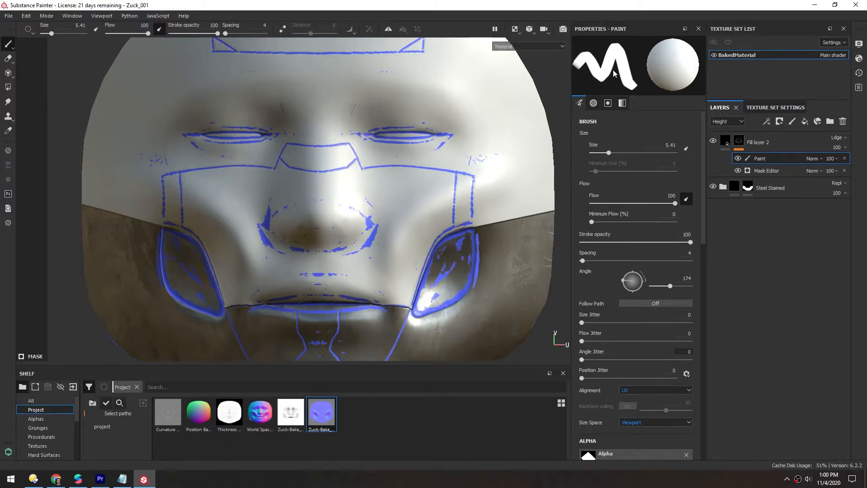
key("x")
key("x")
key("x")
key("x")
key("x")
- Reduce the brush size to about 2.33, keeping black as the paint color
key("x")
key("x")
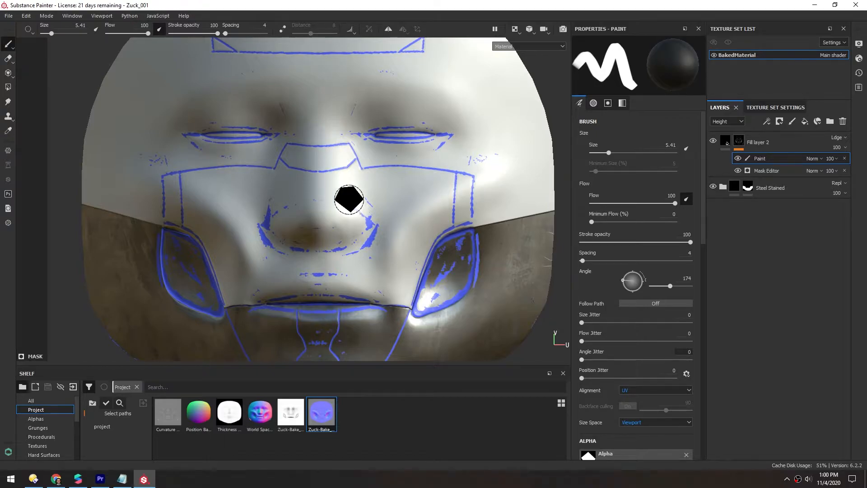
mouse_move(704, 179)
left_mouse_down()
mouse_move(716, 327)
mouse_move(709, 317)
left_mouse_up()
key("x")
key("x")
key("x")
key("x")
key("x")
key("x")
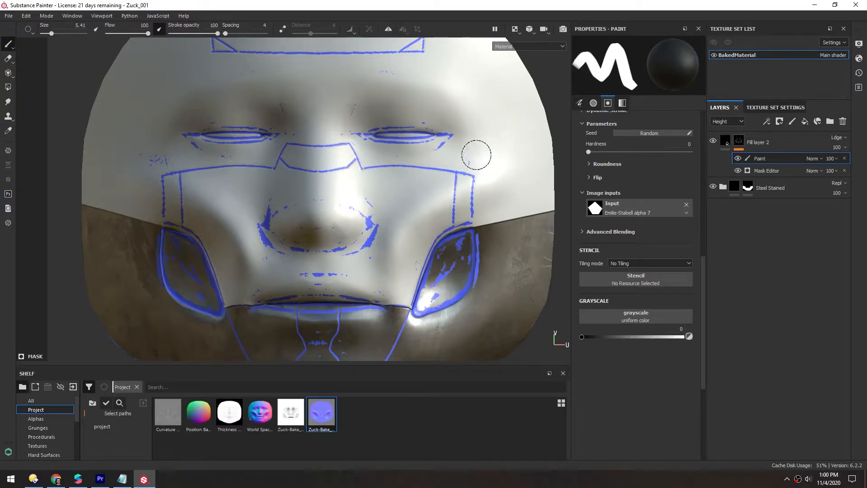
right_click_drag(476, 154, 464, 161, "ctrl")
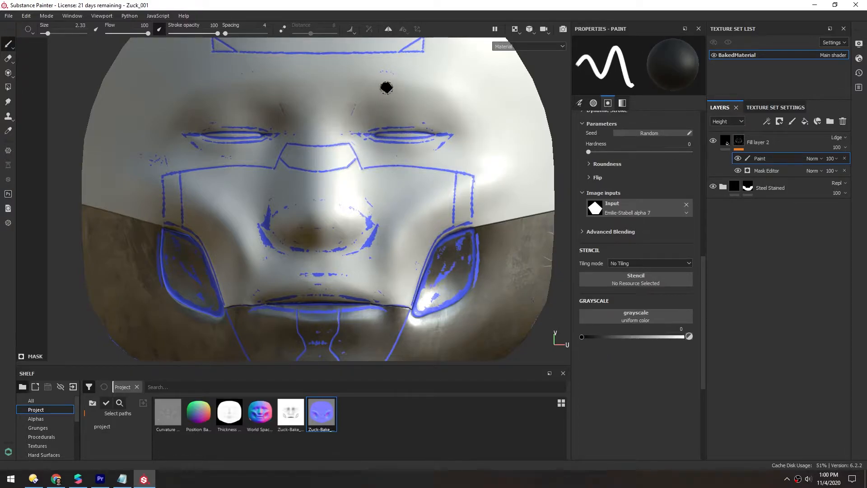
- Paint black over stray blue specks on the forehead, eyes, nose and mouth to mask them out
middle_click_drag(260, 125, 316, 179)
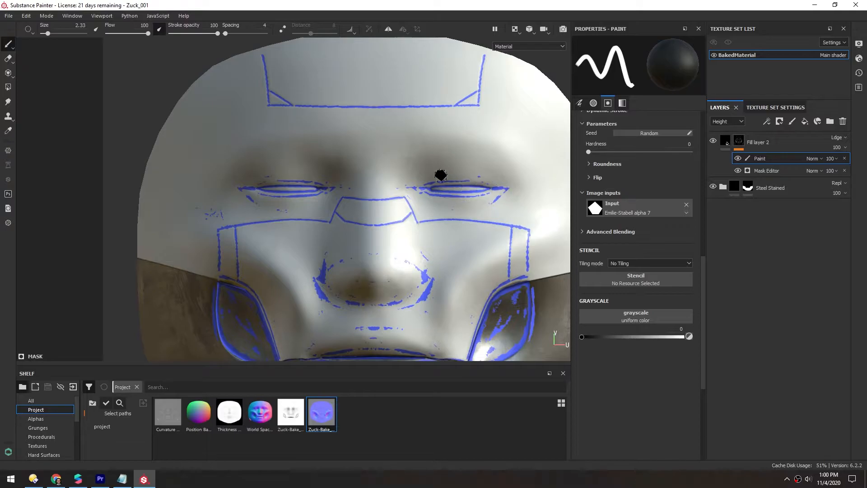
mouse_move(367, 225)
middle_mouse_down()
mouse_move(316, 146)
mouse_move(332, 176)
middle_mouse_up()
right_click_drag(372, 164, 387, 144, "ctrl")
mouse_move(386, 145)
left_mouse_down()
mouse_move(455, 140)
mouse_move(430, 147)
left_mouse_up()
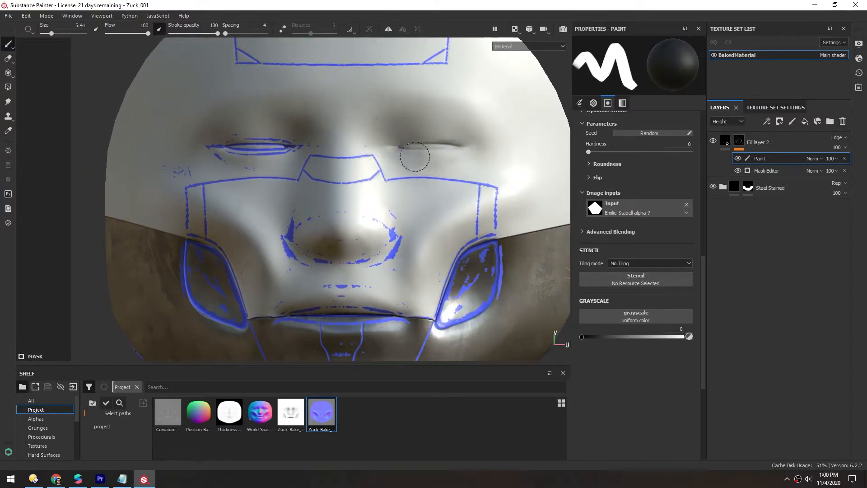
mouse_move(329, 138)
left_mouse_down()
mouse_move(201, 151)
mouse_move(178, 171)
left_mouse_up()
mouse_move(280, 235)
left_mouse_down()
mouse_move(398, 248)
mouse_move(367, 279)
mouse_move(298, 249)
left_mouse_up()
middle_click_drag(298, 249, 292, 153, "alt")
right_click_drag(409, 309, 397, 297, "ctrl")
right_click_drag(362, 272, 343, 249, "ctrl")
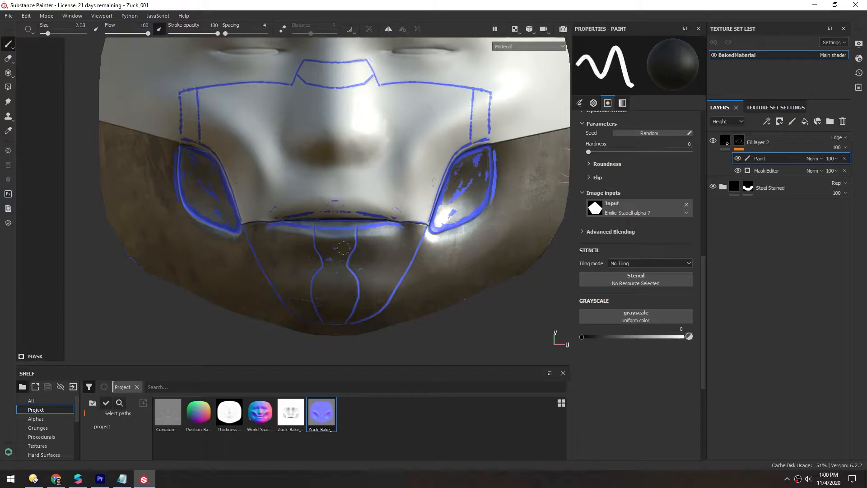
- Paint out the stray blue specks around the cheek openings
key("bracketright")
scroll(209, 205, "up", 4)
left_click_drag(244, 247, 207, 191)
middle_click_drag(207, 192, 253, 232, "alt")
mouse_move(198, 149)
left_mouse_down()
mouse_move(254, 174)
mouse_move(293, 287)
mouse_move(179, 220)
left_mouse_up()
middle_click_drag(179, 220, 151, 252, "alt")
left_click_drag(178, 180, 292, 301)
middle_click_drag(292, 301, 95, 241, "alt")
mouse_move(418, 225)
middle_mouse_down("alt")
mouse_move(529, 268)
mouse_move(180, 286)
middle_mouse_up("alt")
mouse_move(253, 318)
left_mouse_down()
mouse_move(278, 301)
mouse_move(308, 208)
mouse_move(349, 267)
mouse_move(306, 232)
left_mouse_up()
- Paint out the remaining blue specks around the mouth and chin lines
scroll(133, 210, "down", 4)
mouse_move(133, 211)
middle_mouse_down("alt")
mouse_move(175, 166)
mouse_move(336, 192)
middle_mouse_up("alt")
scroll(336, 192, "down", 2)
scroll(290, 90, "up", 2)
middle_click_drag(290, 84, 271, 178, "alt")
scroll(260, 312, "down", 2)
mouse_move(259, 323)
middle_mouse_down("alt")
mouse_move(268, 209)
mouse_move(248, 183)
middle_mouse_up("alt")
scroll(292, 246, "up", 3)
left_click_drag(227, 247, 251, 245)
right_click_drag(252, 245, 235, 245, "ctrl")
left_click_drag(251, 242, 293, 239)
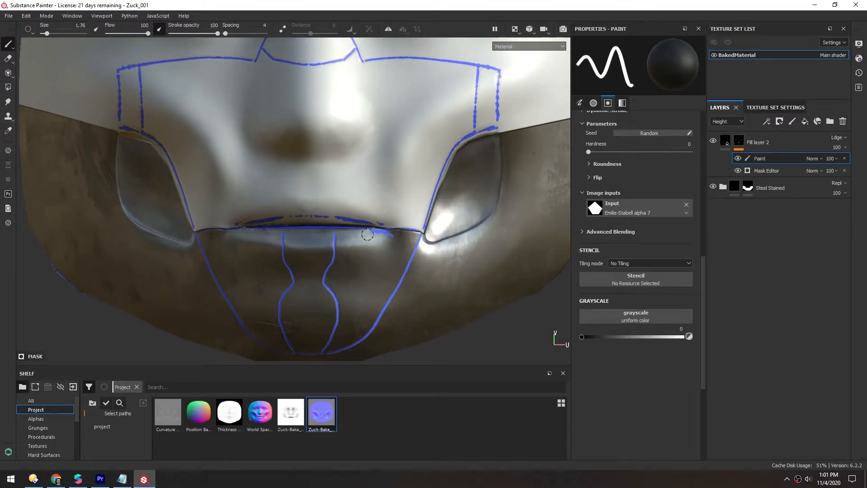
- Paint out a leftover speck along the upper lip
left_click(382, 228, "shift")
scroll(271, 213, "down", 2)
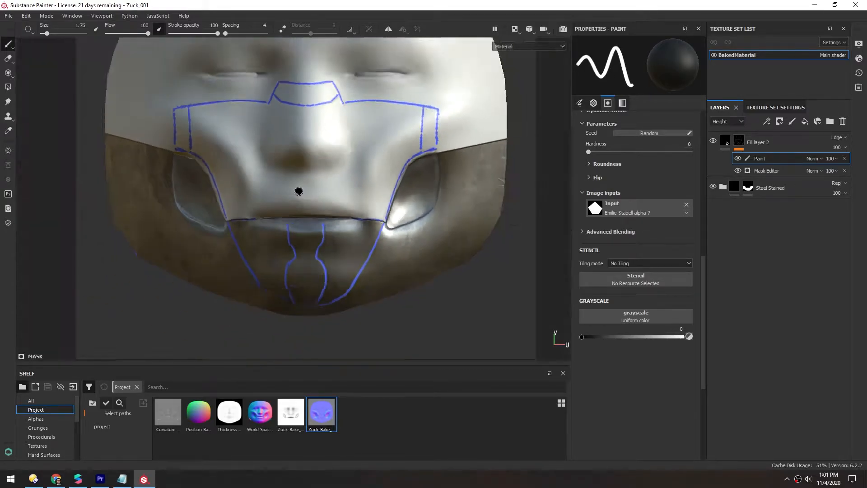
scroll(361, 230, "up", 2)
scroll(260, 174, "down", 3)
middle_click_drag(273, 128, 282, 179, "alt")
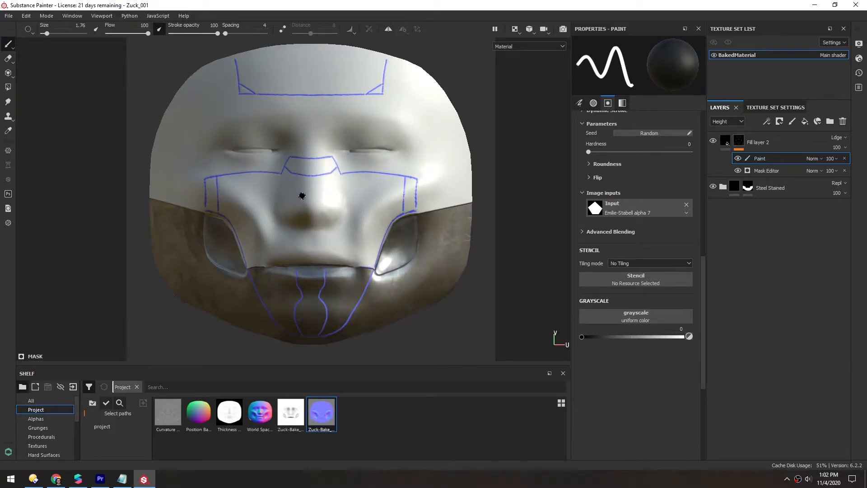
scroll(384, 205, "up", 5)
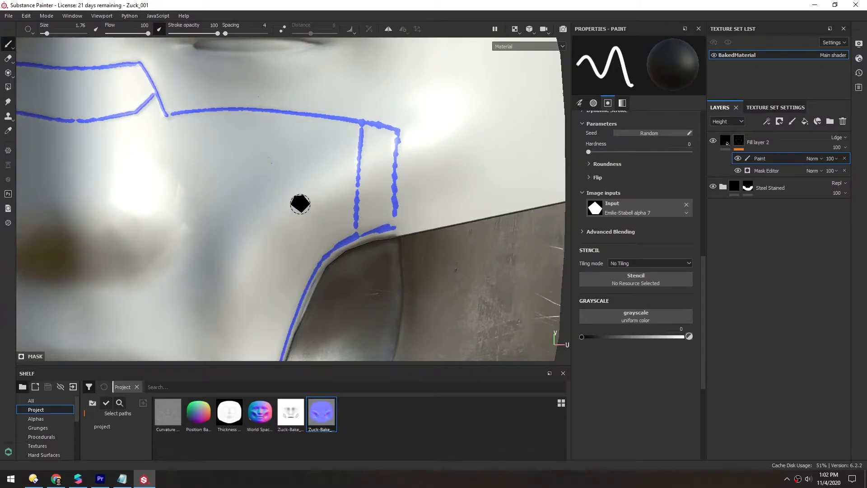
- Switch the paint color to white and shrink the brush to about 0.53, undoing a stray stroke
key("x")
mouse_move(347, 118)
left_mouse_down()
mouse_move(366, 181)
mouse_move(318, 113)
mouse_move(200, 176)
mouse_move(248, 143)
mouse_move(300, 184)
left_mouse_up()
key("ctrl+z")
key("[")
key("[")
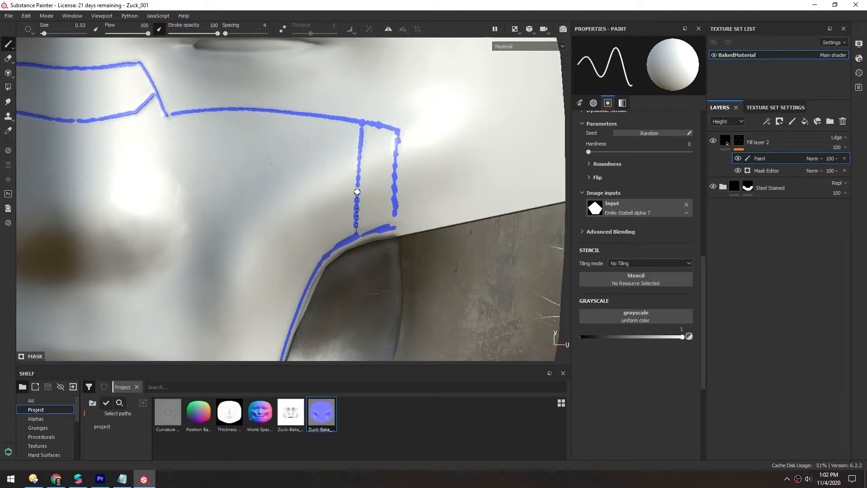
- Paint straight white mask lines to close the blue edge outline at the cheek panel's lower corners
left_click(359, 149, "shift")
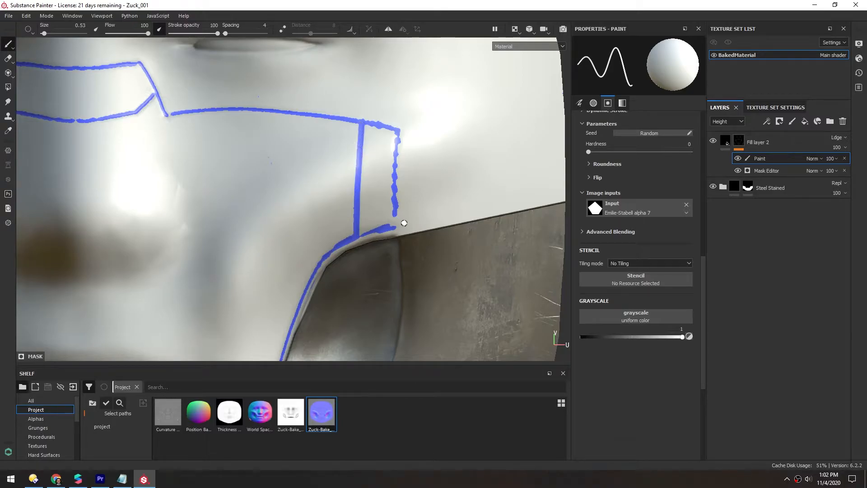
left_click(394, 170, "shift")
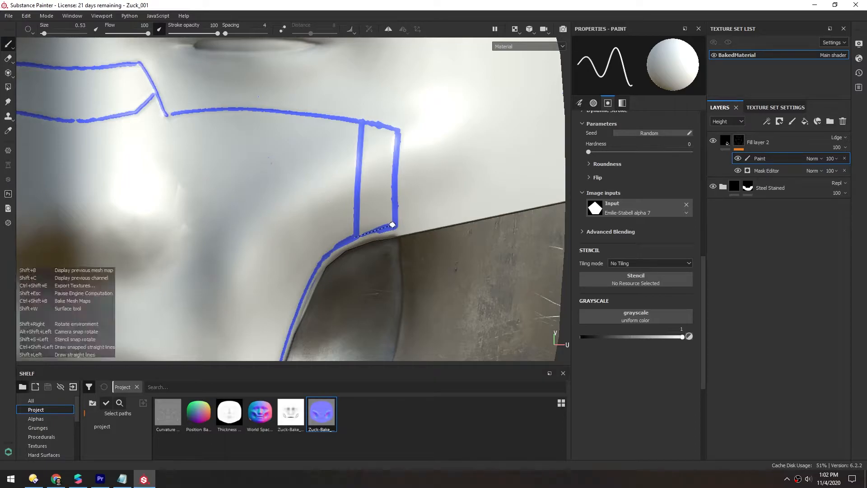
middle_click_drag(69, 115, 360, 194, "alt")
middle_click_drag(269, 190, 482, 161, "alt")
left_click(297, 285, "shift")
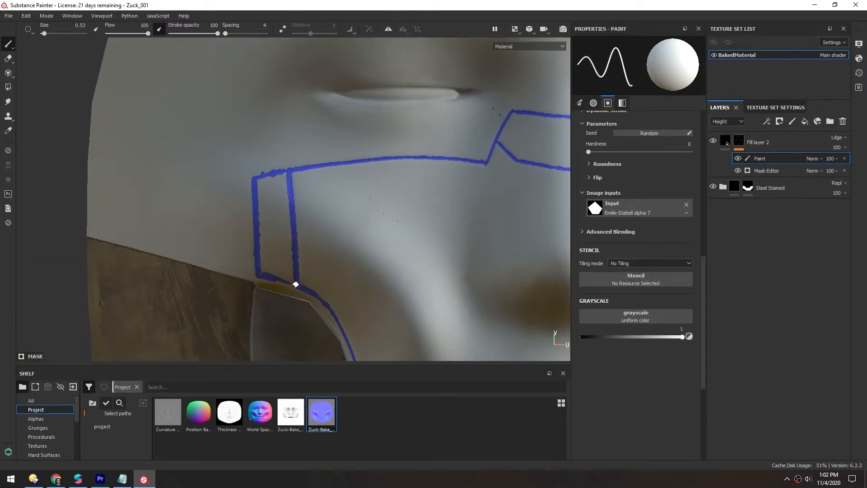
left_click(259, 274, "shift")
- Frame the face and switch the viewport to 3D only
scroll(337, 227, "down", 5)
mouse_move(337, 226)
middle_mouse_down("alt")
mouse_move(266, 218)
mouse_move(235, 319)
middle_mouse_up("alt")
scroll(235, 319, "up", 4)
mouse_move(144, 193)
left_mouse_down()
mouse_move(287, 195)
mouse_move(440, 159)
left_mouse_up()
key("f")
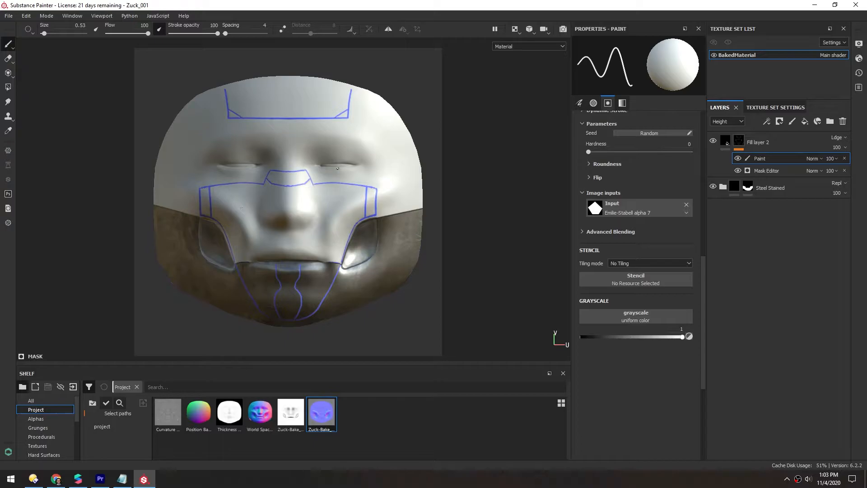
left_click(515, 31)
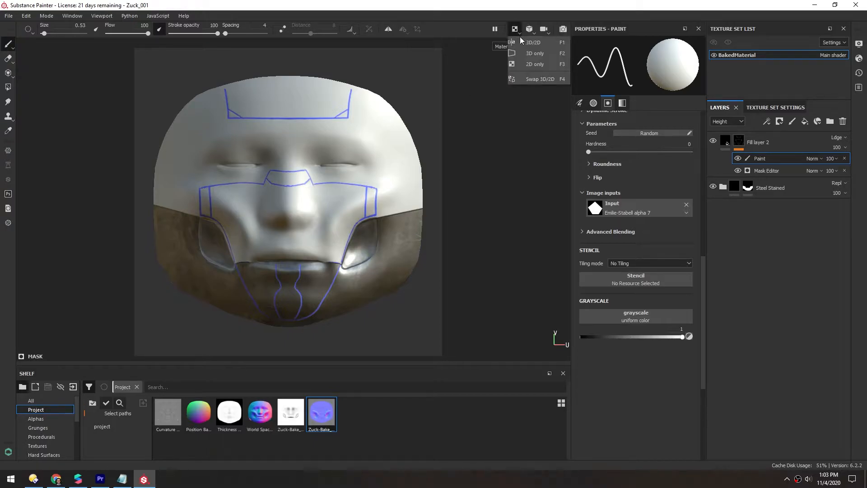
left_click(527, 53)
- Orbit the face and switch the viewport display to the Base Color channel
left_click_drag(238, 165, 323, 177, "alt")
scroll(293, 157, "down", 3)
scroll(272, 184, "up", 3)
middle_click_drag(271, 184, 276, 199, "alt")
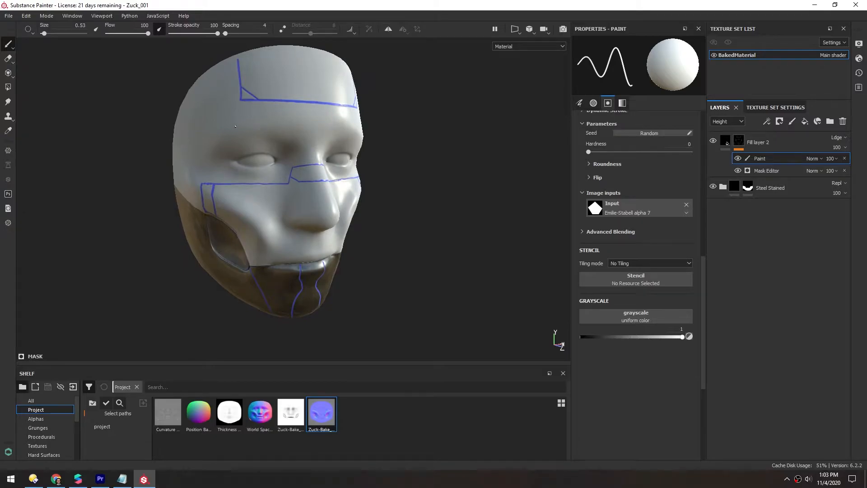
middle_click_drag(203, 130, 217, 143, "alt")
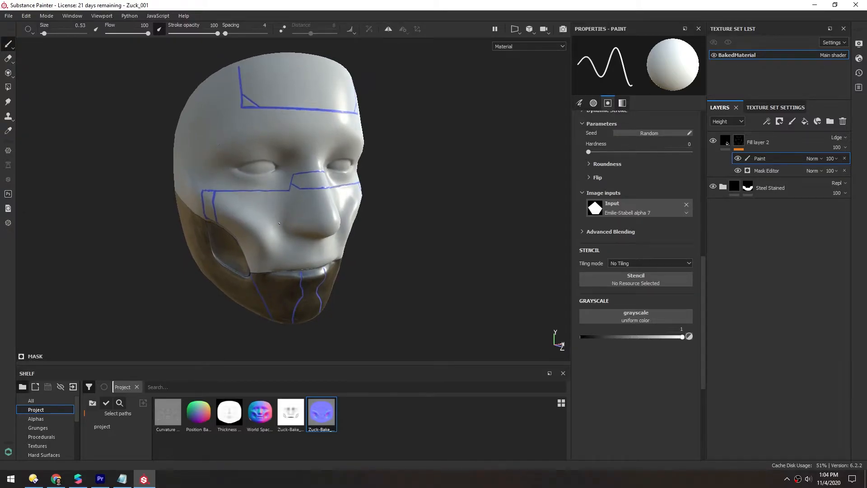
left_click(515, 48)
left_click(512, 71)
left_click_drag(274, 198, 332, 161, "alt")
middle_click_drag(332, 162, 353, 243, "alt")
left_click_drag(311, 197, 204, 228, "alt")
left_click_drag(251, 281, 271, 196, "alt")
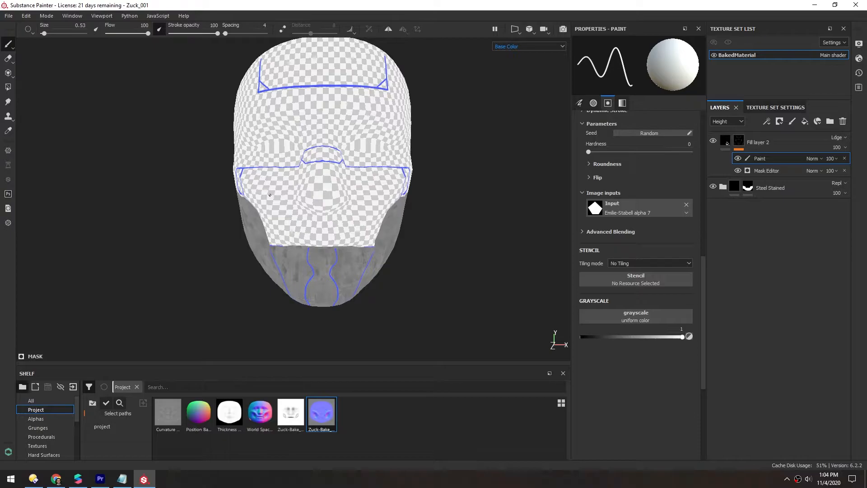
- Add a new fill layer on top and give it a black mask
left_click(805, 122)
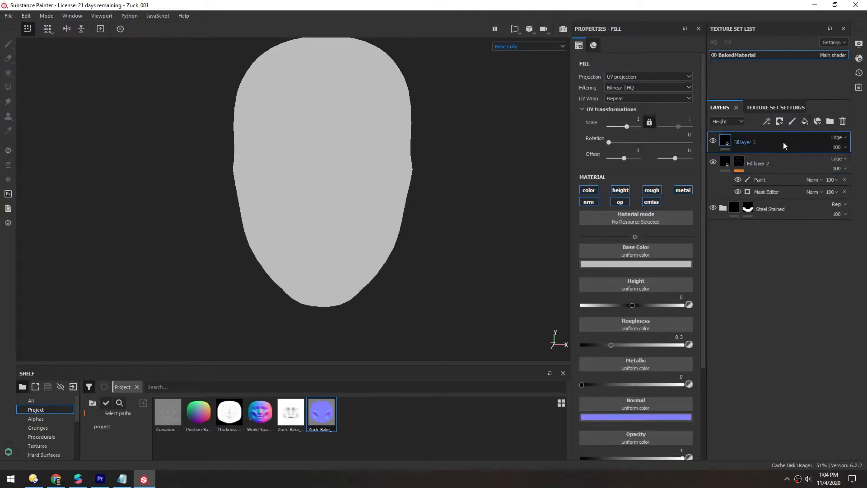
right_click(726, 144)
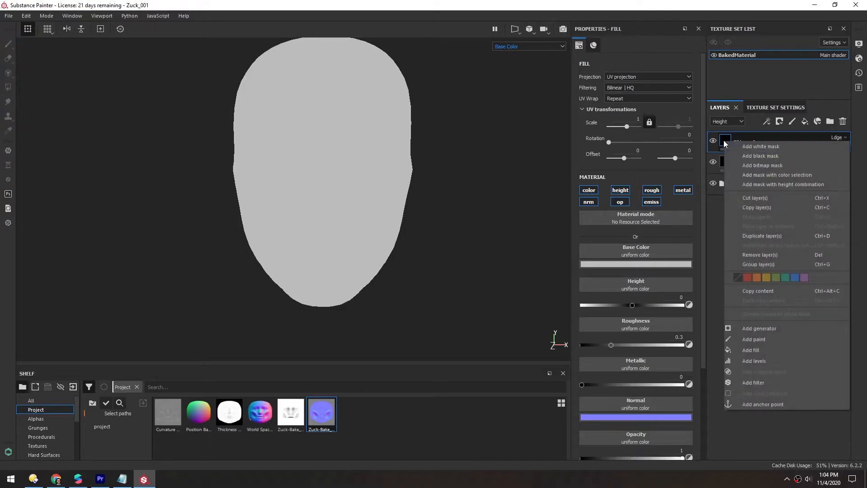
left_click(745, 153)
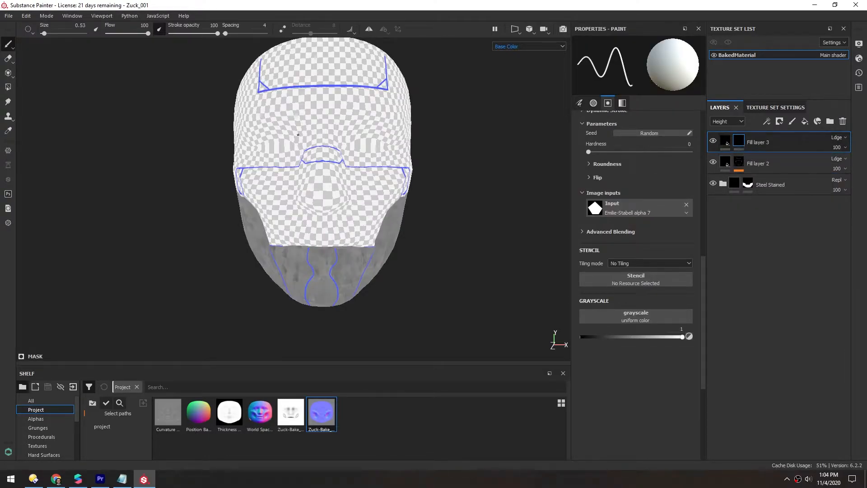
- Set the new fill layer's height to about 0.13
scroll(330, 186, "up", 1)
middle_click_drag(330, 187, 322, 198, "alt")
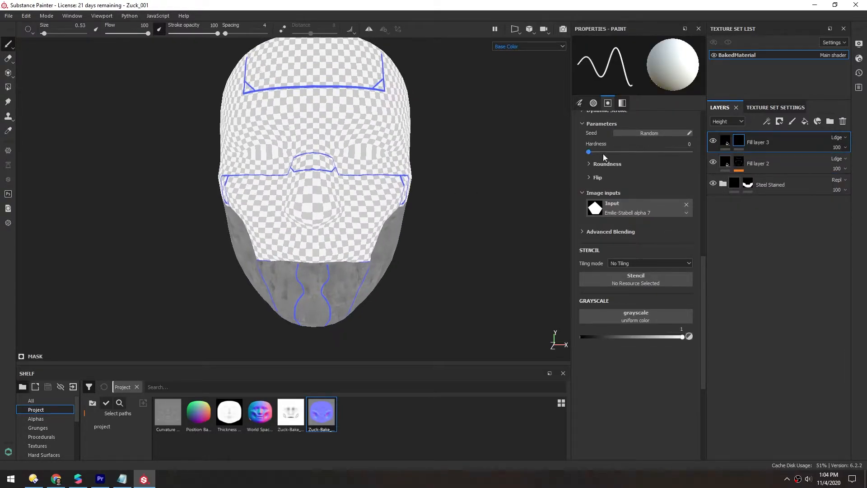
left_click(725, 144)
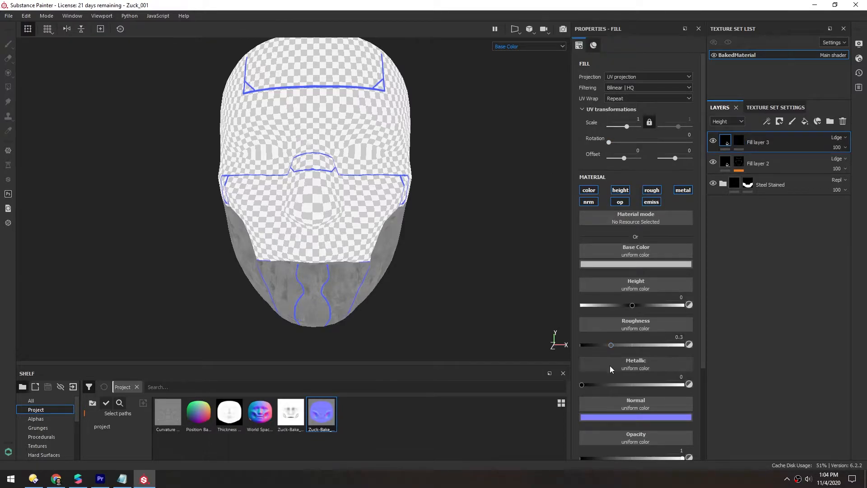
left_click_drag(703, 351, 702, 408)
scroll(703, 394, "up", 2)
left_click(634, 269)
left_click_drag(633, 268, 637, 267)
- Select the fill layer's mask, enlarge the brush to about 5.41, and paint a patch on the cheek plate
left_click(739, 140)
scroll(339, 242, "up", 3)
key("bracketright")
key("bracketright")
key("bracketright")
key("bracketright")
key("bracketright")
key("bracketright")
key("bracketright")
key("bracketright")
scroll(346, 233, "up", 3)
mouse_move(347, 232)
left_mouse_down("alt")
mouse_move(360, 201)
mouse_move(267, 186)
mouse_move(366, 190)
left_mouse_up("alt")
left_click_drag(452, 204, 450, 194)
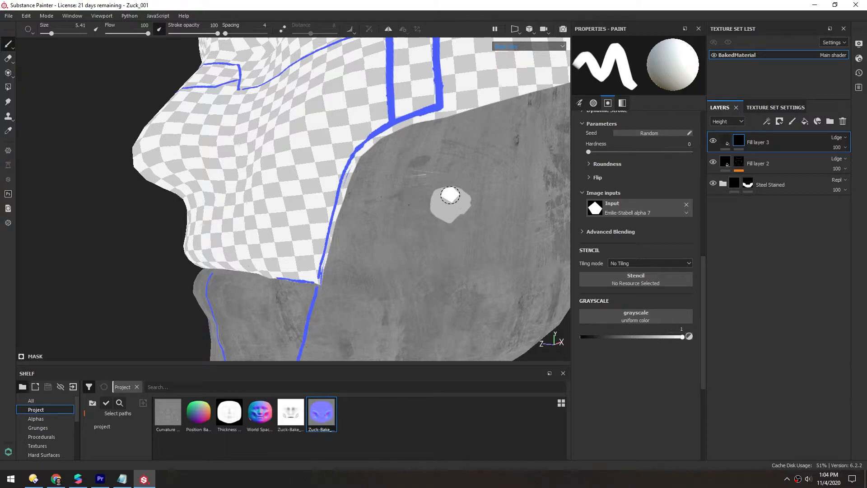
- Switch the viewport back to the Material view and zoom in on the painted patch
left_click(519, 46)
left_click(502, 54)
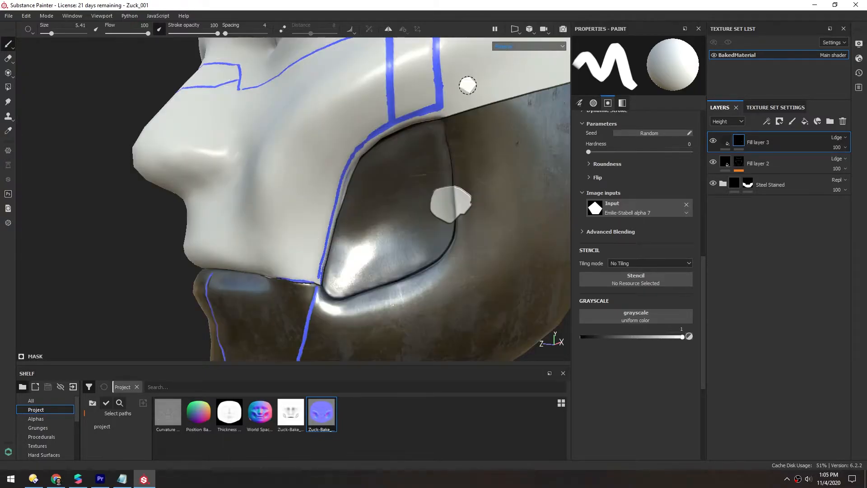
scroll(423, 235, "up", 4)
middle_click_drag(456, 197, 406, 197, "alt")
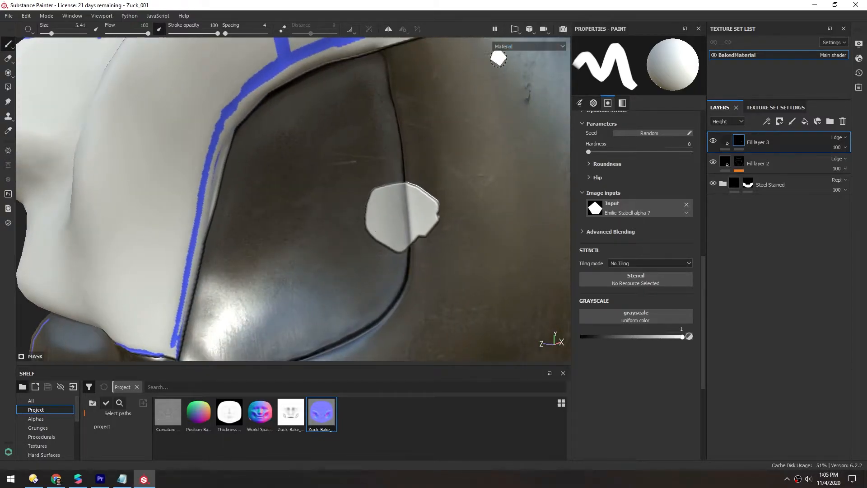
middle_click_drag(382, 234, 364, 219, "alt")
mouse_move(382, 221)
left_mouse_down("alt")
mouse_move(387, 228)
mouse_move(389, 204)
mouse_move(384, 215)
left_mouse_up("alt")
scroll(383, 215, "up", 3)
scroll(428, 238, "down", 3)
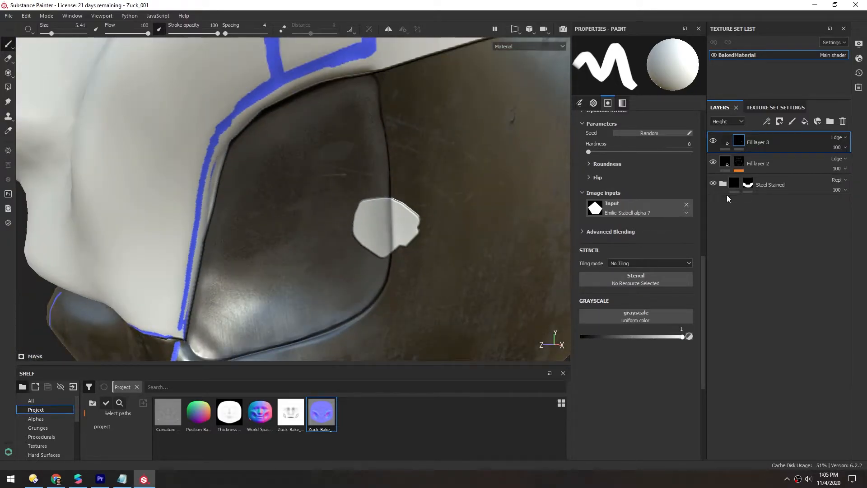
- Raise the fill layer's height toward the maximum
left_click(725, 140)
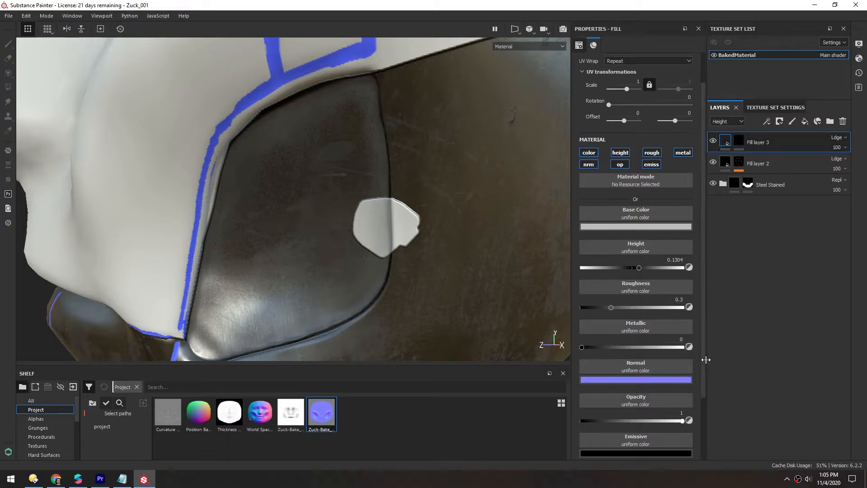
mouse_move(657, 268)
left_mouse_down()
mouse_move(602, 268)
mouse_move(673, 266)
mouse_move(632, 267)
mouse_move(649, 268)
left_mouse_up()
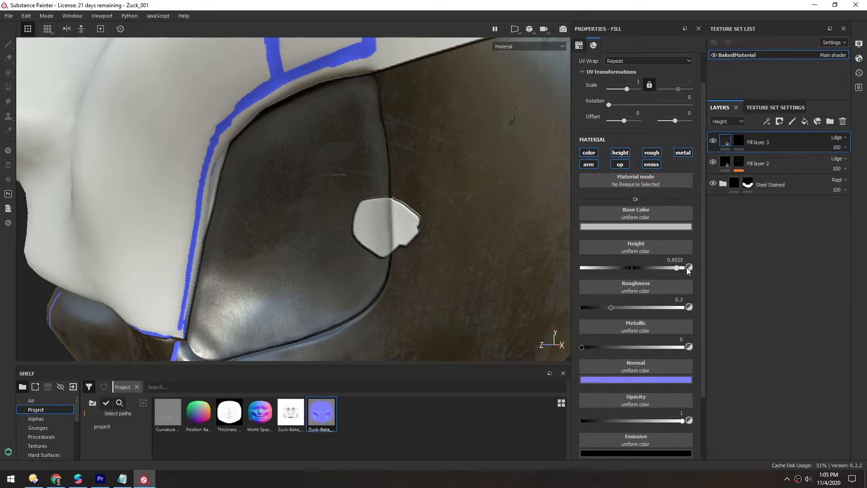
left_click(792, 121)
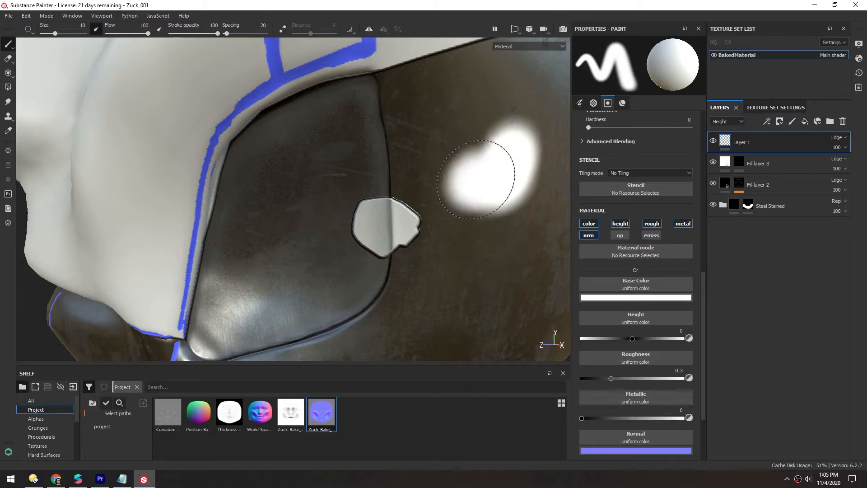
middle_click_drag(508, 170, 405, 156, "alt")
scroll(406, 155, "down", 1)
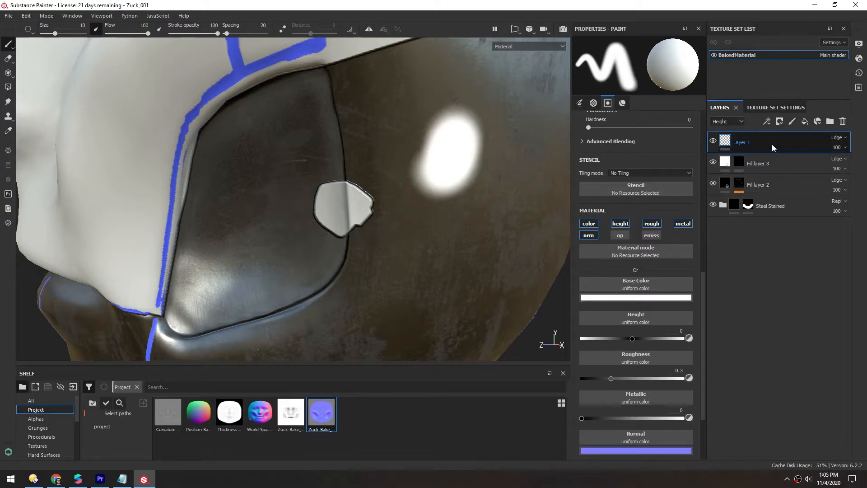
key("Delete")
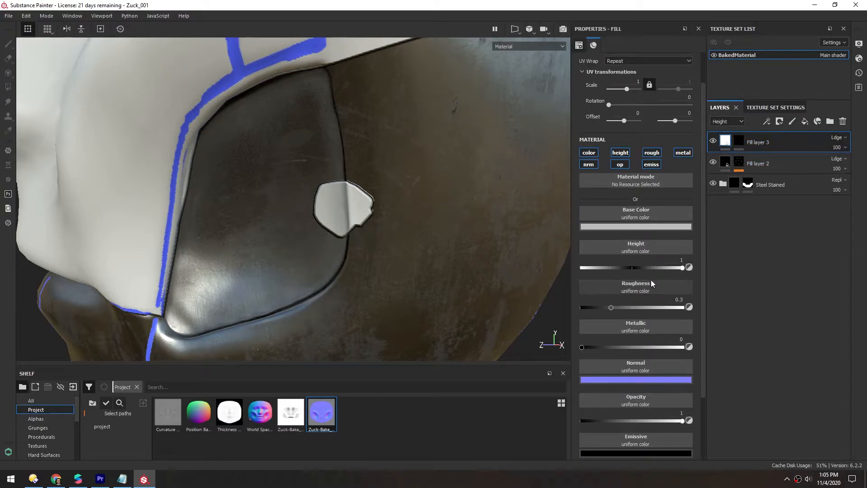
- Raise the fill layer's roughness to about 0.56, then undo the changes
left_click_drag(615, 307, 634, 305)
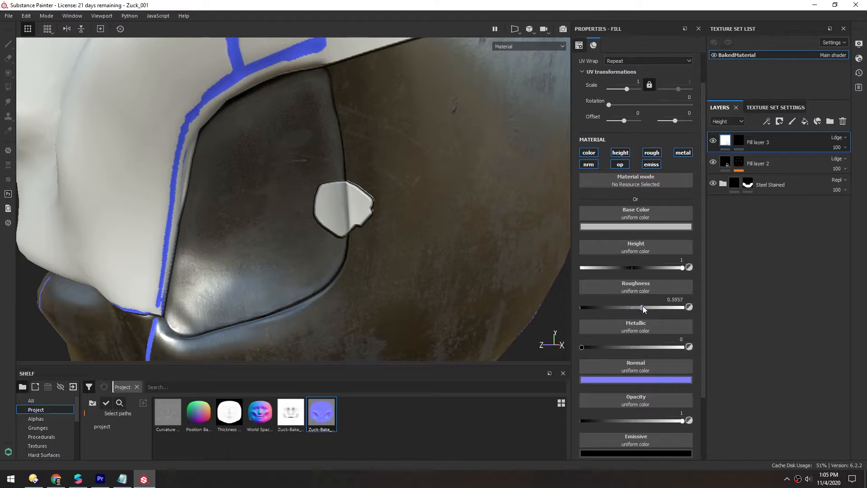
mouse_move(354, 218)
left_mouse_down("alt")
mouse_move(393, 192)
mouse_move(353, 214)
left_mouse_up("alt")
key("ctrl+z")
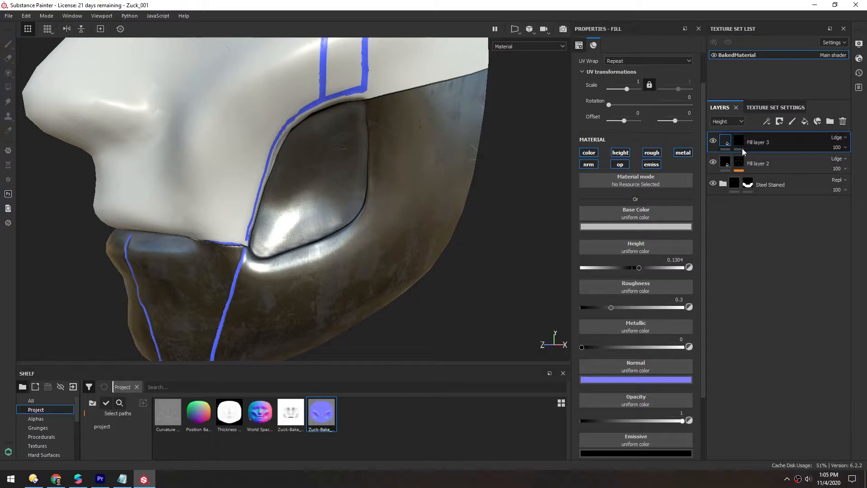
- Restrict the fill layer to the height channel only, disabling color, roughness, metal, normal, opacity and emissive
left_click(589, 164)
left_click(620, 164)
left_click(650, 163)
left_click(590, 152)
left_click(652, 152)
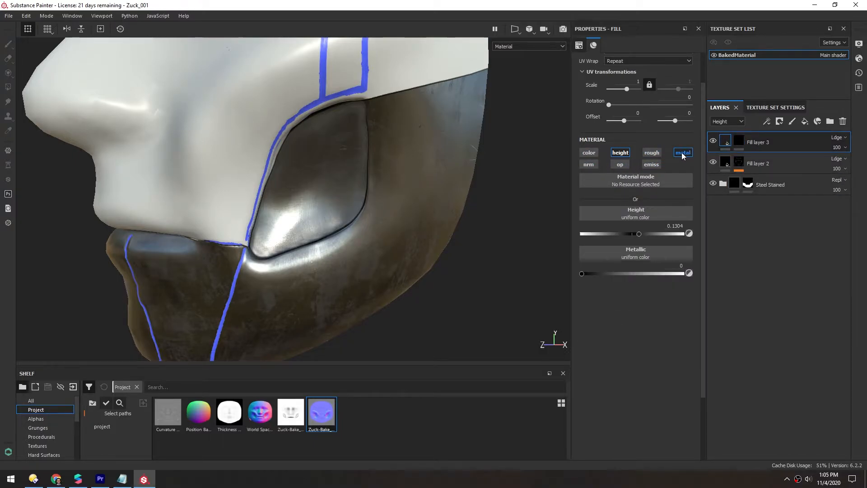
left_click(683, 153)
- Select the fill layer's mask and examine the raised patch on the cheek plate
left_click(739, 140)
mouse_move(326, 194)
left_mouse_down("alt")
mouse_move(356, 191)
mouse_move(368, 170)
left_mouse_up("alt")
scroll(355, 191, "up", 3)
scroll(393, 174, "up", 2)
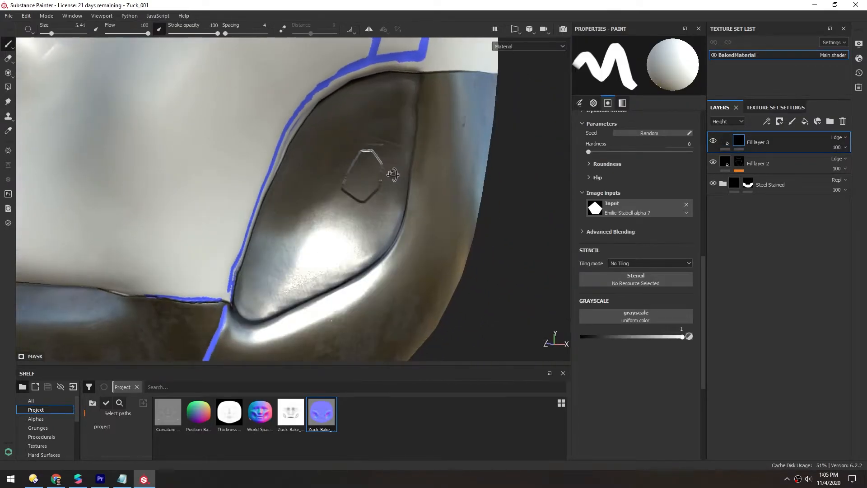
scroll(392, 173, "down", 3)
left_click_drag(372, 174, 398, 186, "alt")
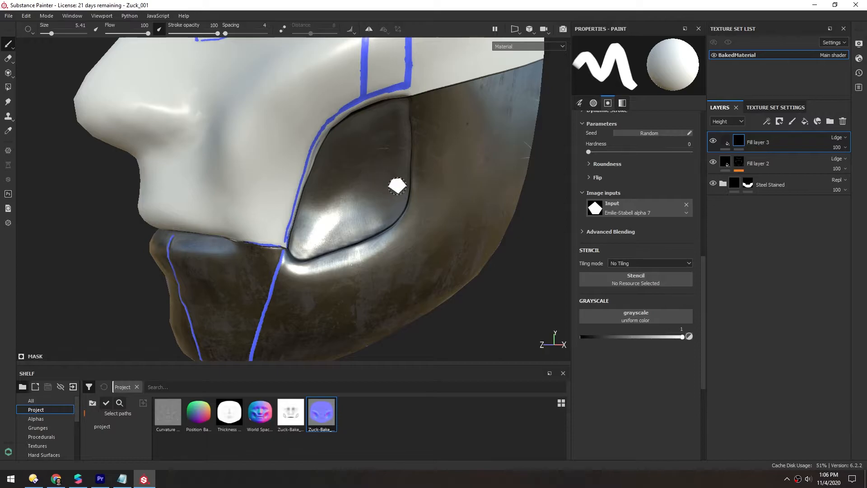
- Browse the shelf's Hard Surfaces and Alphas categories
left_click(44, 454)
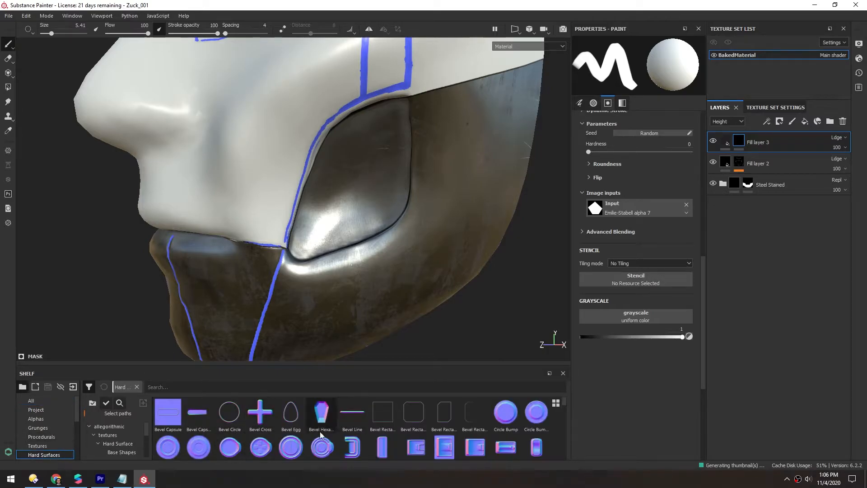
left_click_drag(565, 402, 564, 414)
scroll(564, 414, "down", 1)
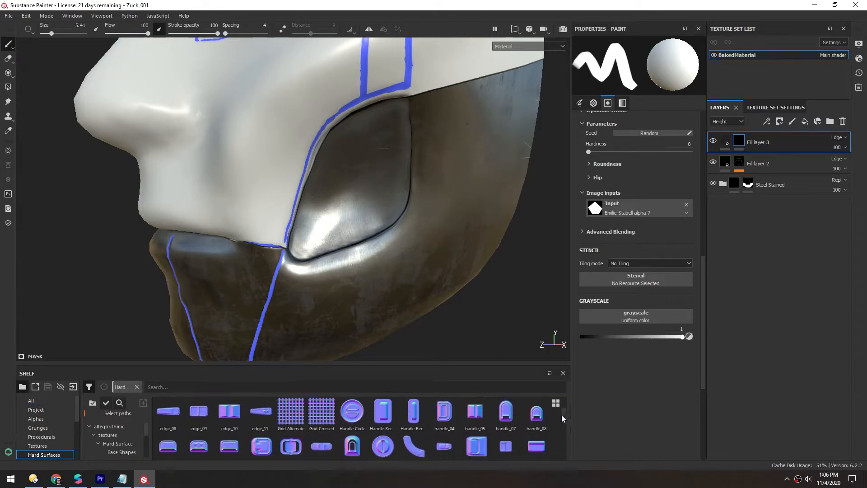
left_click(29, 418)
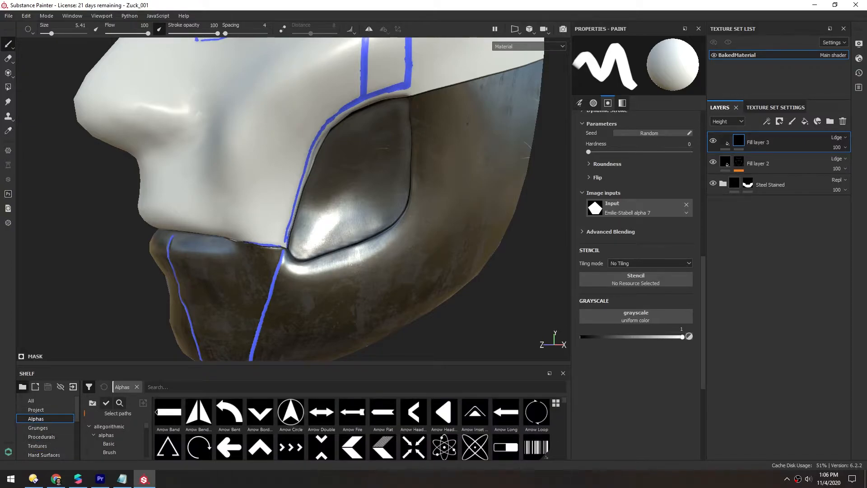
left_click(727, 143)
- Check the 325 Hardsurface Height/Alpha maps product page in the browser
left_click(56, 479)
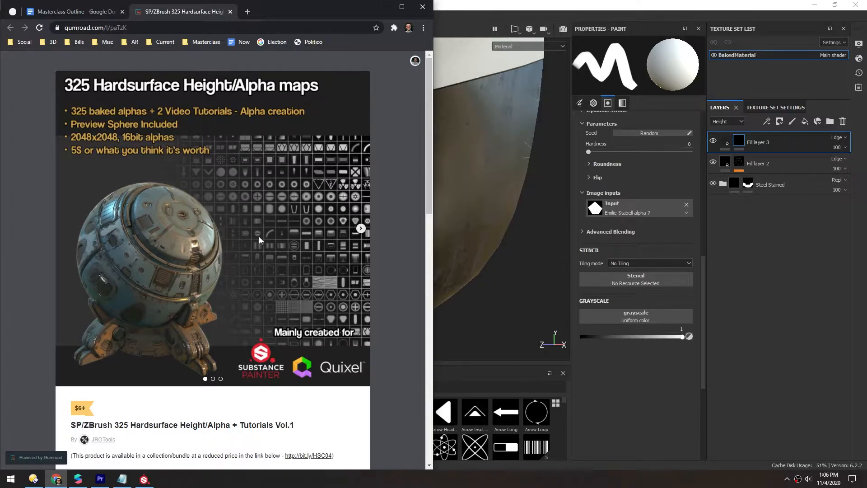
left_click(382, 8)
- Enlarge the shelf and open the JRO Hardsurface alphas folder
left_click_drag(121, 365, 122, 141)
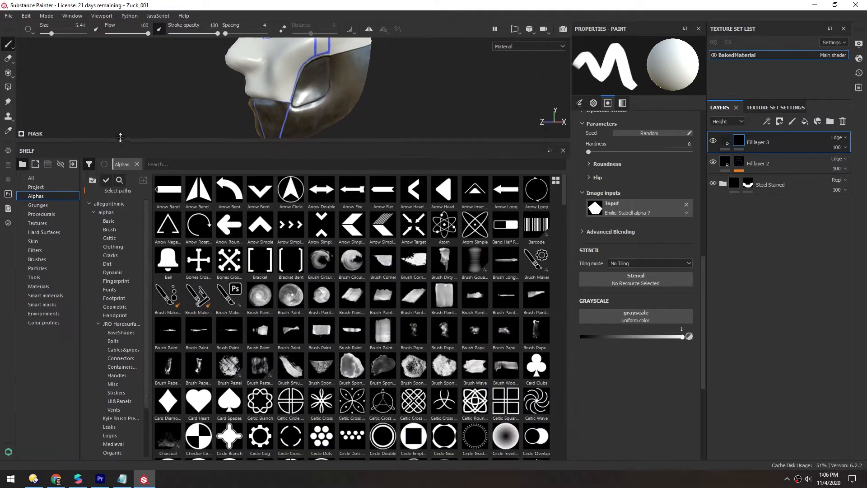
left_click(89, 159)
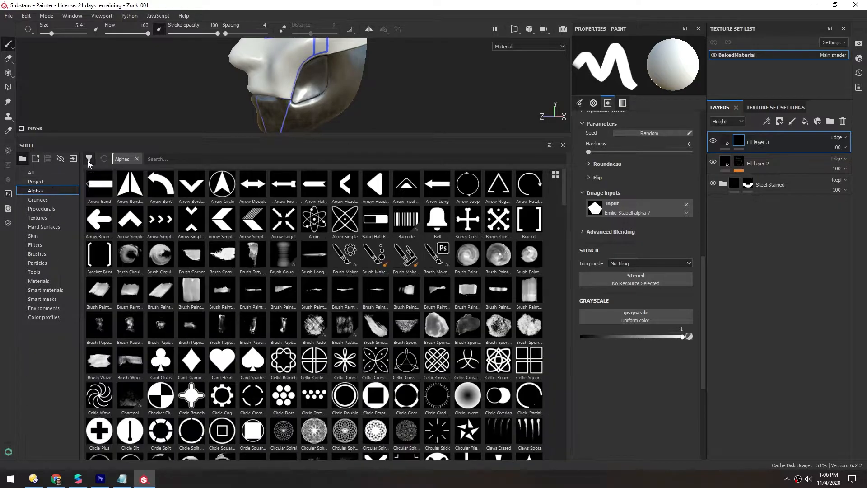
left_click(89, 160)
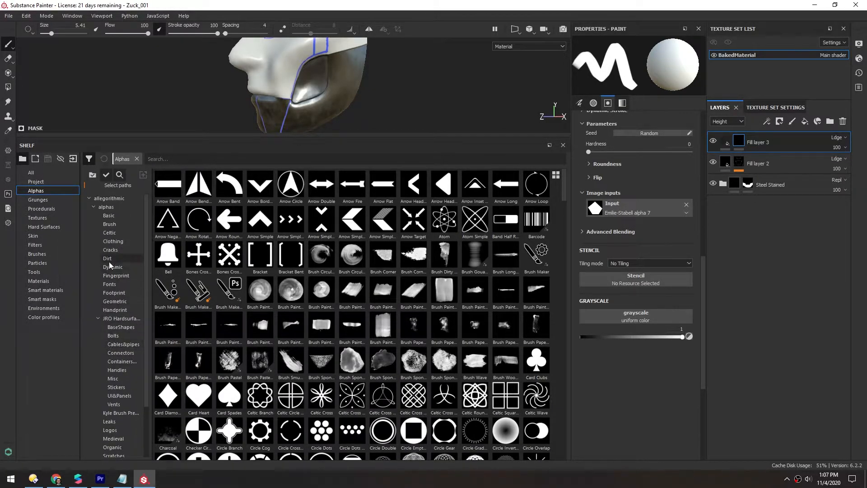
left_click(115, 319)
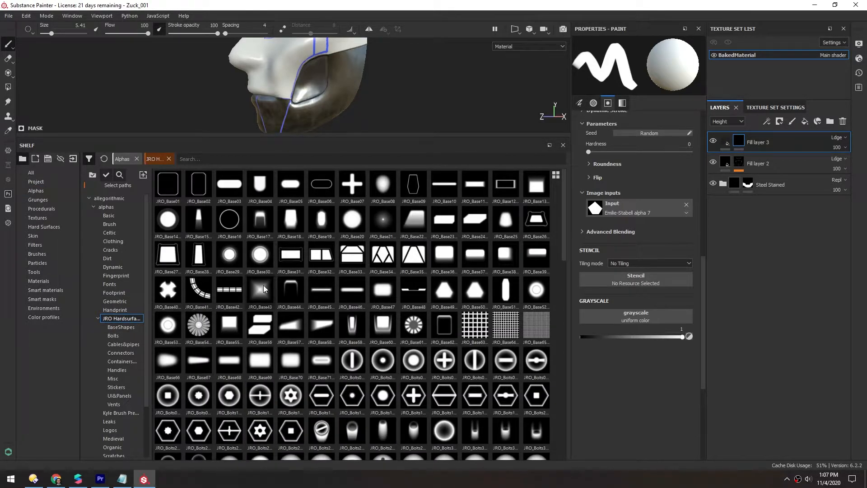
- Pick the JRO_Bolts12_in alpha from the Bolts folder and enlarge the brush to about 15
left_click(113, 335)
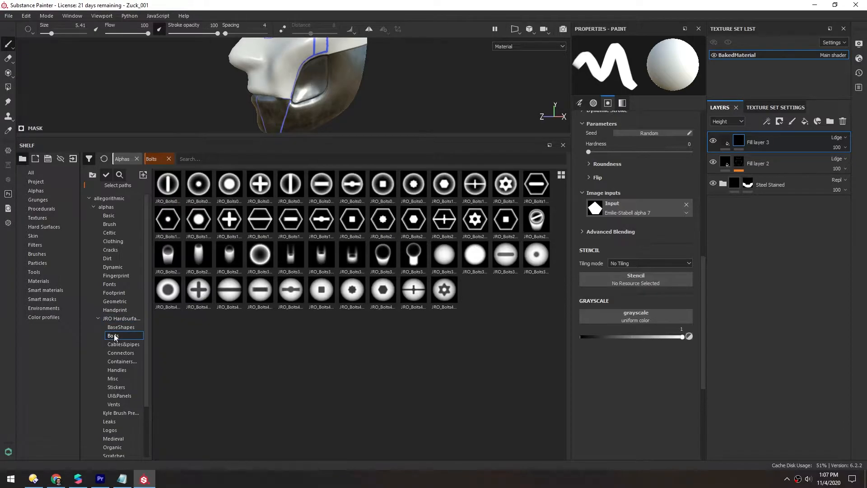
mouse_move(510, 197)
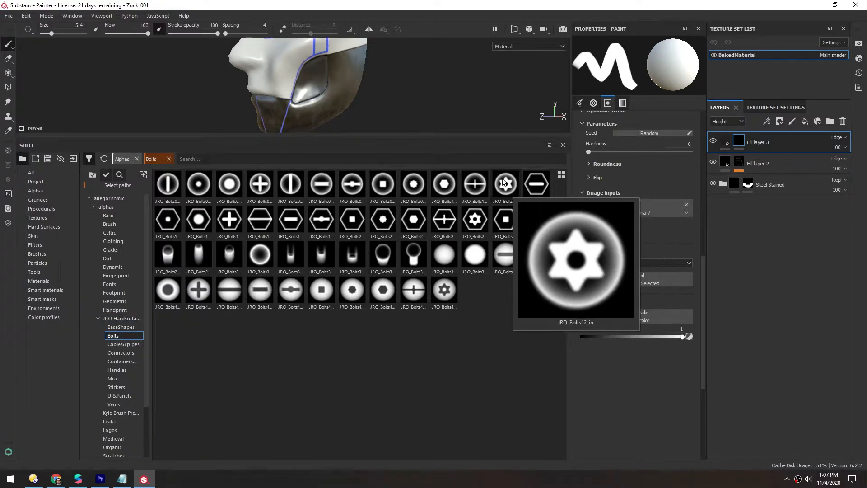
left_click(504, 184)
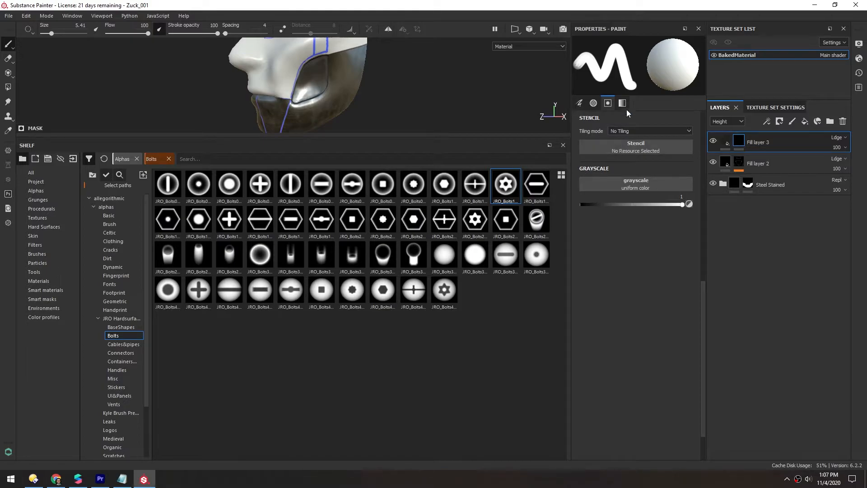
left_click_drag(341, 137, 341, 360)
key("]")
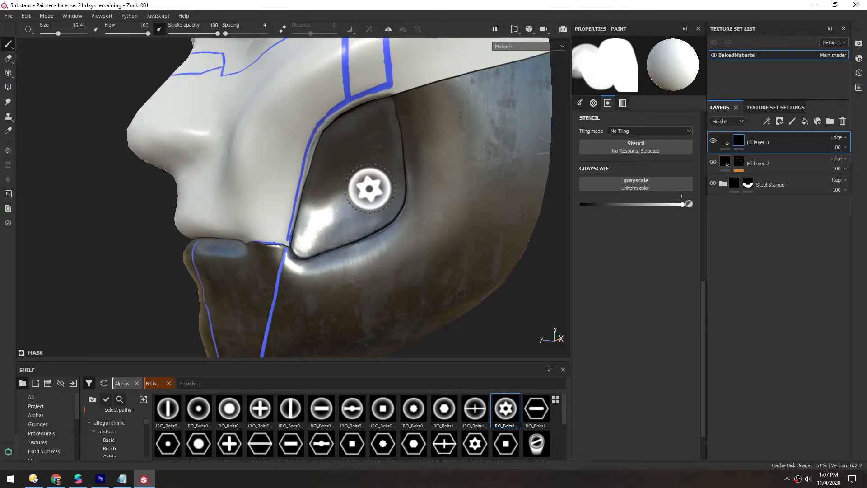
left_click(356, 189)
mouse_move(351, 277)
left_mouse_down("alt")
mouse_move(308, 223)
mouse_move(322, 196)
left_mouse_up("alt")
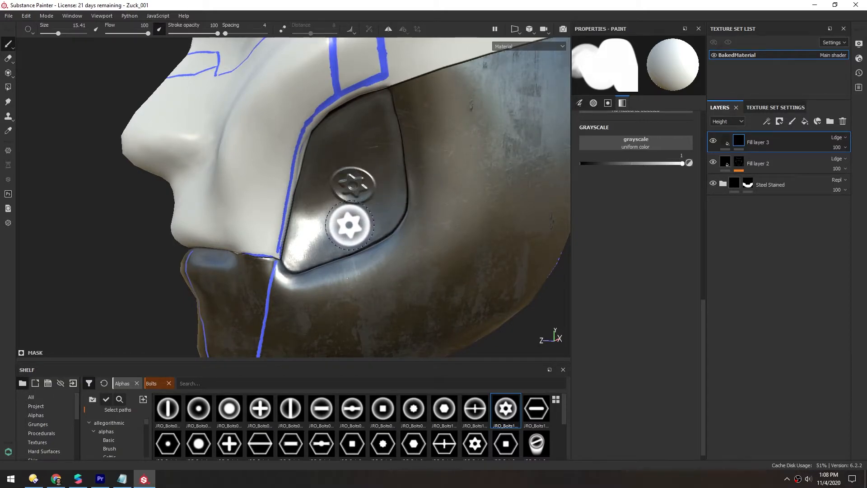
key("ctrl+z")
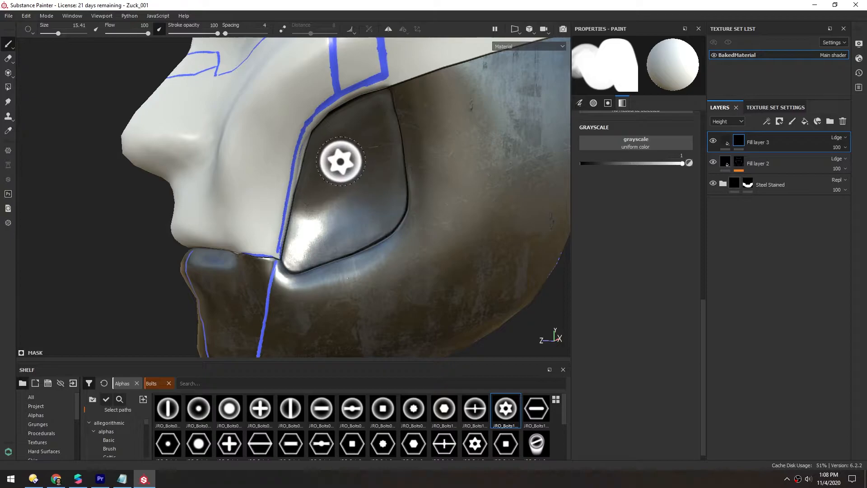
- Set the brush alignment to Tangent | Wrap
mouse_move(703, 338)
left_mouse_down()
mouse_move(704, 204)
mouse_move(665, 225)
left_mouse_up()
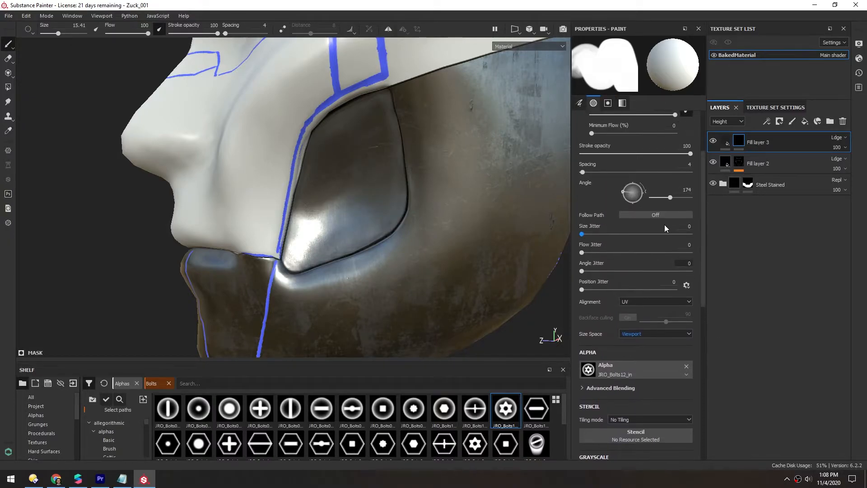
left_click(629, 303)
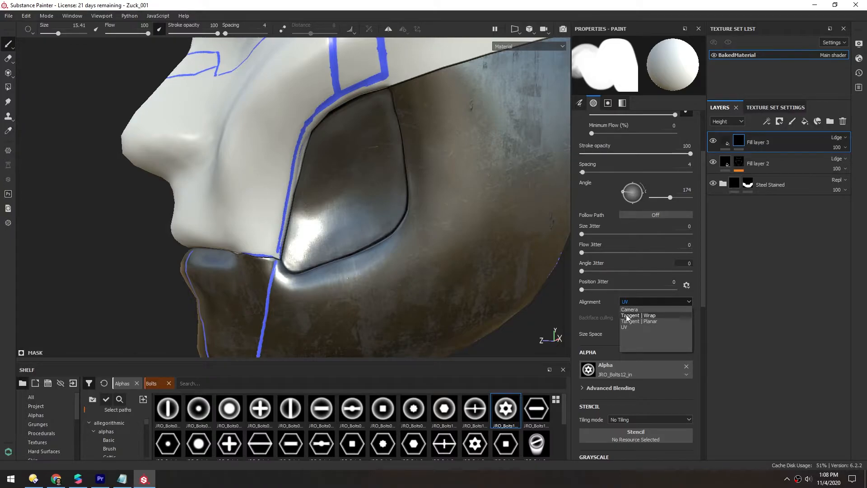
left_click(640, 316)
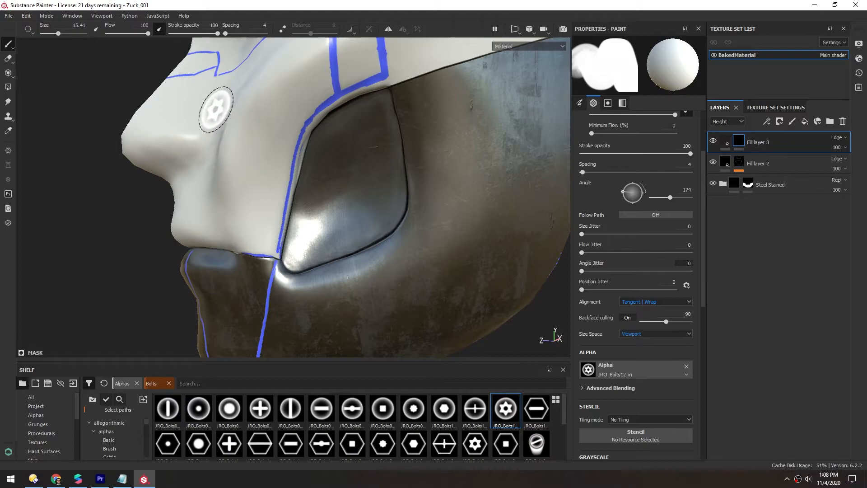
- Stamp the bolt alpha onto the middle of the cheek plate
left_click(352, 190)
left_click_drag(348, 188, 317, 186, "alt")
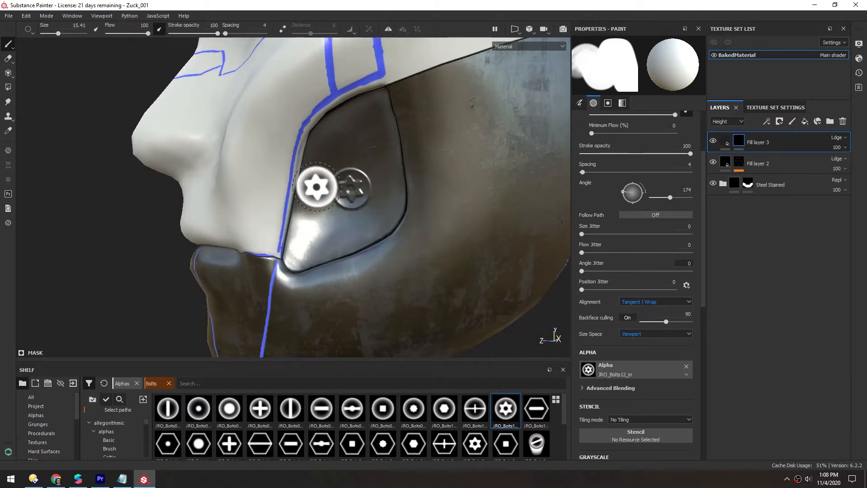
scroll(286, 218, "up", 3)
mouse_move(287, 217)
left_mouse_down("alt")
mouse_move(355, 201)
mouse_move(389, 213)
mouse_move(312, 191)
left_mouse_up("alt")
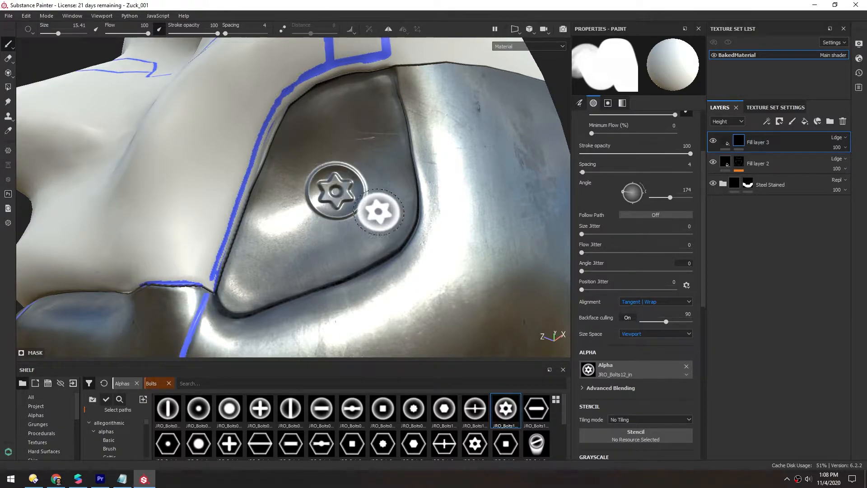
- Set the fill layer's height to -0.1478 so the stamped bolt is recessed
left_click(726, 141)
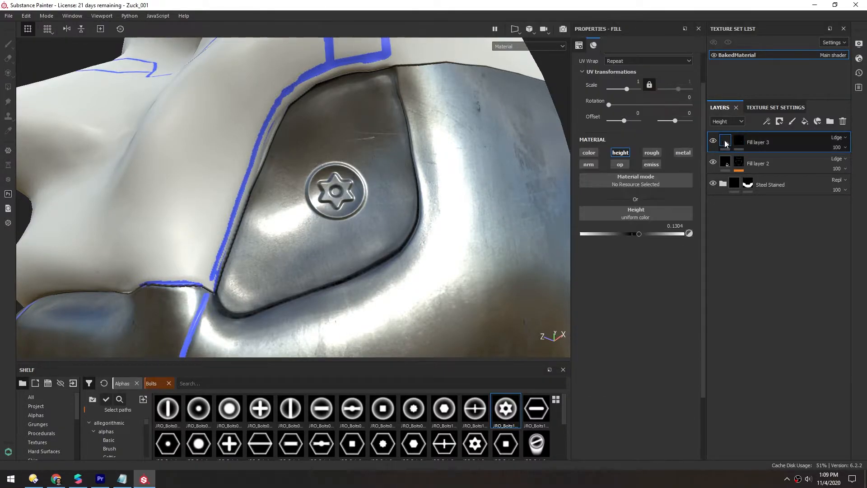
left_click_drag(639, 235, 625, 235)
mouse_move(355, 193)
left_mouse_down("alt")
mouse_move(358, 163)
mouse_move(348, 197)
left_mouse_up("alt")
right_click_drag(348, 197, 327, 223, "alt")
left_click_drag(323, 220, 324, 213, "alt")
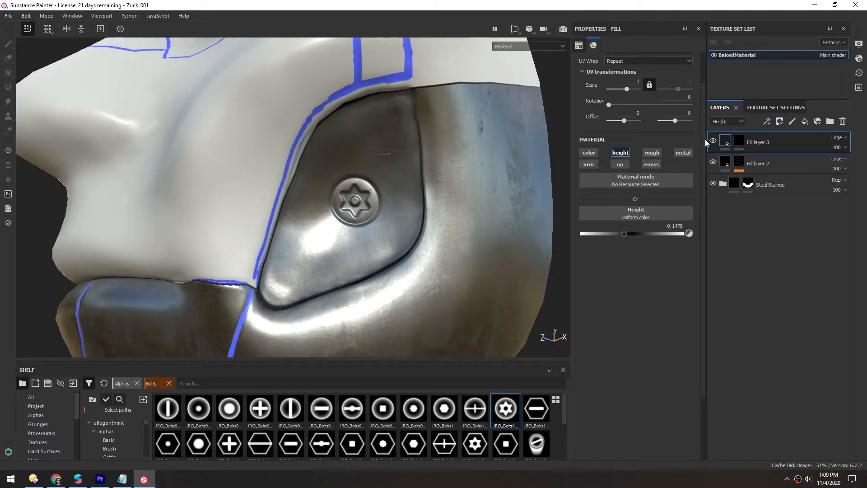
- Reset the fill layer's mask to a black mask
left_click(738, 142)
left_click_drag(281, 240, 347, 225, "alt")
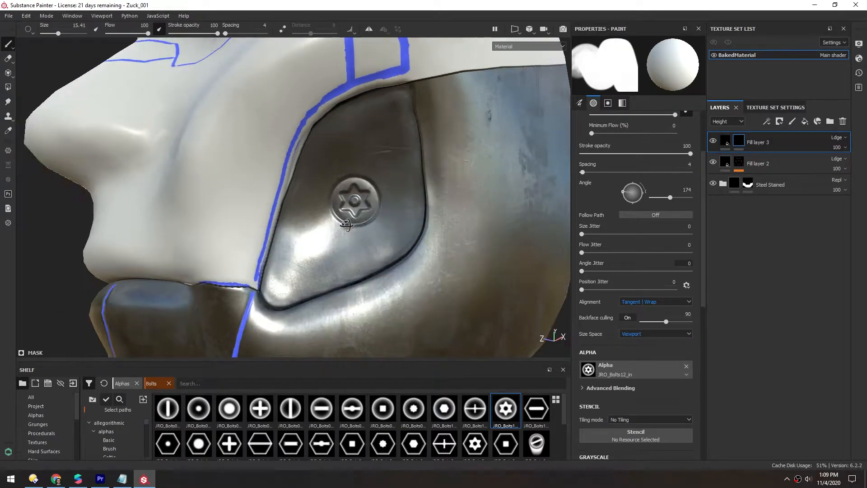
right_click(738, 142)
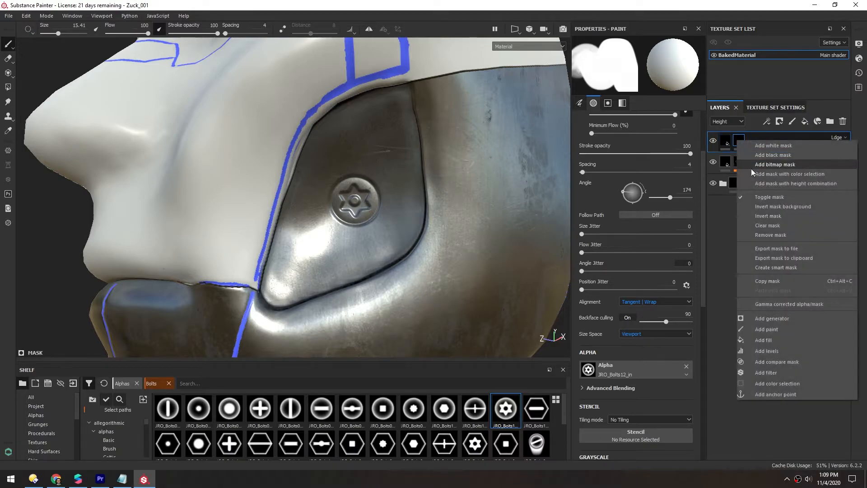
left_click(761, 157)
right_click_drag(352, 176, 352, 163, "alt")
mouse_move(353, 162)
left_mouse_down("alt")
mouse_move(360, 193)
mouse_move(334, 178)
mouse_move(277, 183)
mouse_move(307, 167)
mouse_move(349, 336)
mouse_move(378, 184)
mouse_move(517, 143)
left_mouse_up("alt")
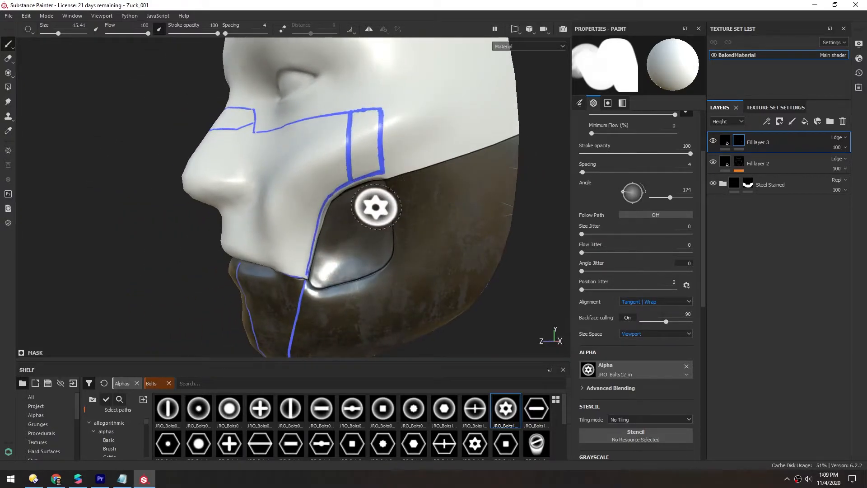
- Stamp small bolts at about size 5.7 around the nose, mouth and cheeks
right_click_drag(375, 207, 296, 204, "ctrl")
mouse_move(296, 203)
left_mouse_down("alt")
mouse_move(321, 196)
mouse_move(320, 188)
mouse_move(232, 170)
mouse_move(277, 184)
mouse_move(285, 169)
mouse_move(284, 66)
left_mouse_up("alt")
scroll(273, 212, "up", 3)
middle_click_drag(294, 216, 312, 211, "alt")
left_click_drag(312, 211, 306, 234, "alt")
scroll(306, 234, "up", 4)
left_click_drag(230, 232, 276, 293, "alt")
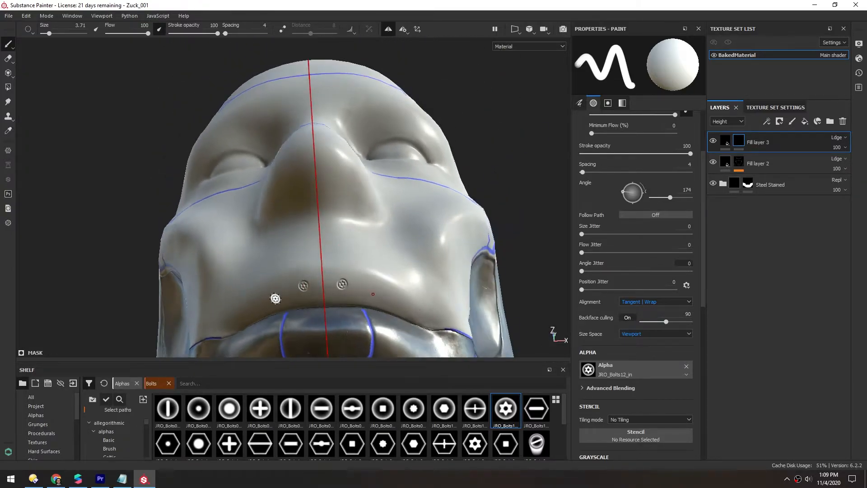
mouse_move(277, 253)
left_mouse_down("alt")
mouse_move(364, 252)
mouse_move(286, 248)
mouse_move(303, 228)
mouse_move(314, 230)
mouse_move(314, 213)
mouse_move(387, 226)
mouse_move(263, 203)
mouse_move(386, 156)
mouse_move(457, 162)
mouse_move(348, 207)
mouse_move(437, 230)
mouse_move(319, 201)
mouse_move(306, 207)
left_mouse_up("alt")
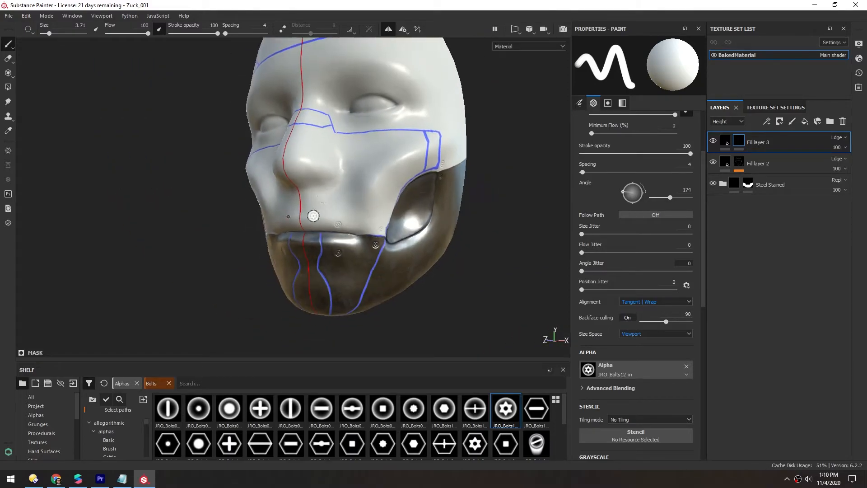
- Choose the JRO_Vent34_in alpha from the JRO Hardsurface alphas
left_click_drag(170, 361, 150, 183)
scroll(141, 344, "down", 2)
left_click(109, 320)
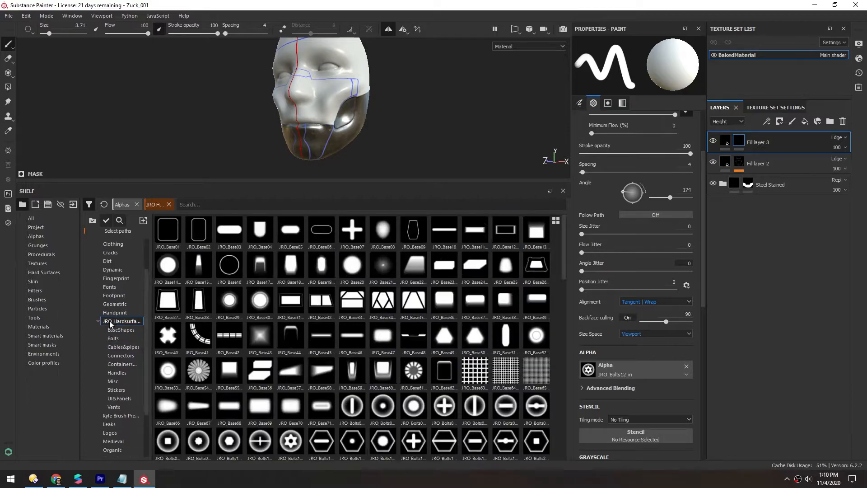
left_click_drag(563, 244, 568, 428)
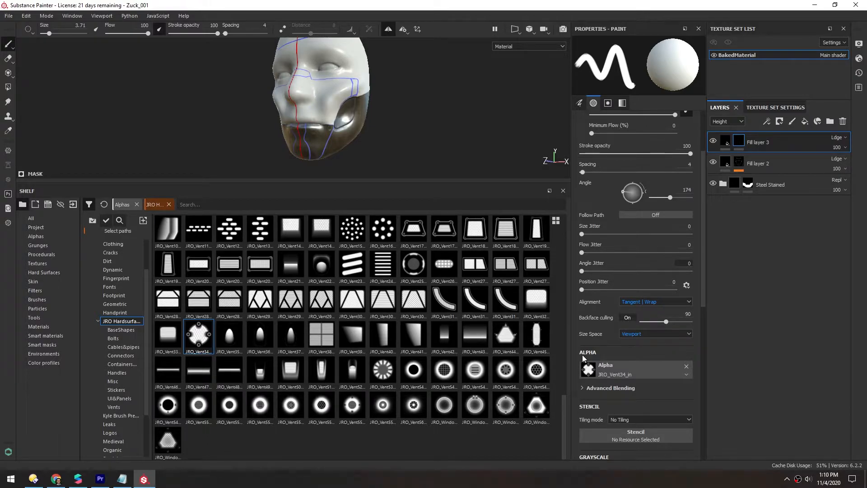
left_click_drag(342, 183, 342, 339)
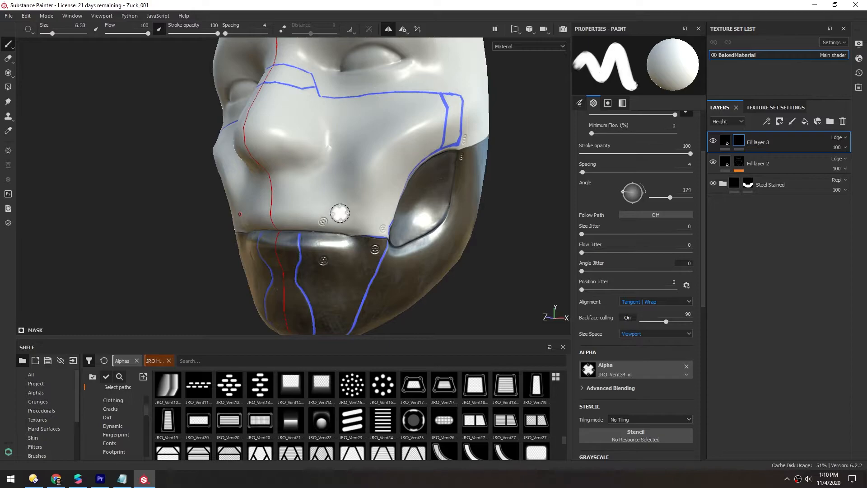
- Stamp the vent alpha at about size 18.7 onto the rear of the cheek plate
right_click_drag(341, 209, 368, 210, "ctrl")
scroll(327, 184, "down", 1)
middle_click_drag(335, 198, 327, 180, "alt")
mouse_move(393, 186)
left_mouse_down("alt")
mouse_move(363, 189)
mouse_move(375, 194)
mouse_move(366, 198)
left_mouse_up("alt")
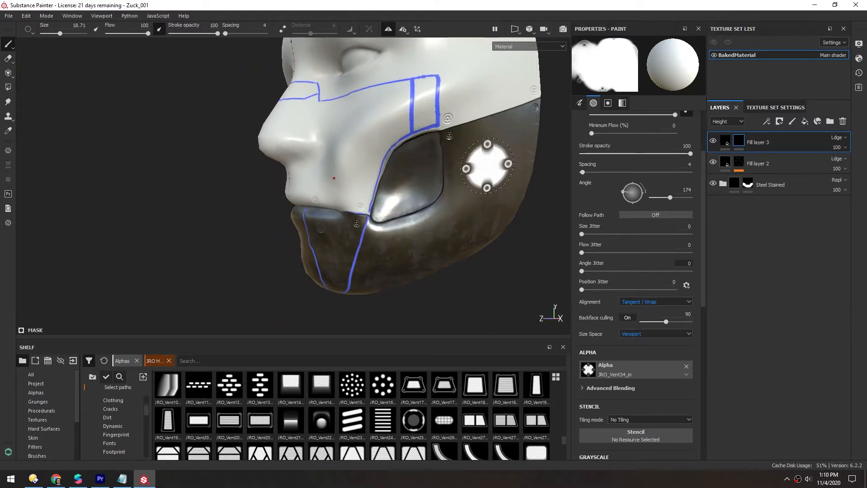
middle_click_drag(401, 124, 345, 175, "alt")
left_click_drag(395, 194, 365, 201, "alt")
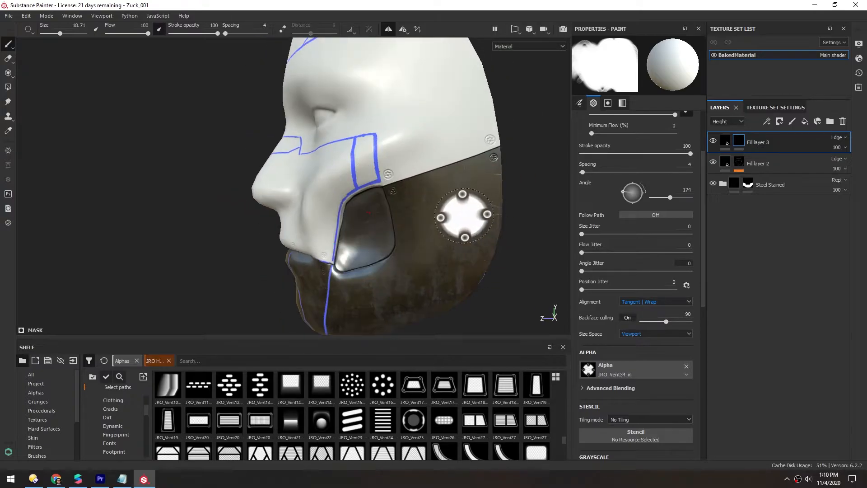
- Inspect the stamped vent up close from several angles
scroll(448, 221, "up", 1)
left_click(445, 231)
mouse_move(377, 251)
left_mouse_down("alt")
mouse_move(356, 210)
mouse_move(364, 228)
mouse_move(310, 232)
mouse_move(314, 216)
mouse_move(335, 228)
mouse_move(339, 200)
mouse_move(299, 211)
mouse_move(432, 211)
mouse_move(270, 200)
mouse_move(412, 181)
mouse_move(357, 199)
mouse_move(329, 193)
left_mouse_up("alt")
scroll(341, 226, "down", 2)
scroll(310, 232, "up", 3)
scroll(334, 227, "down", 3)
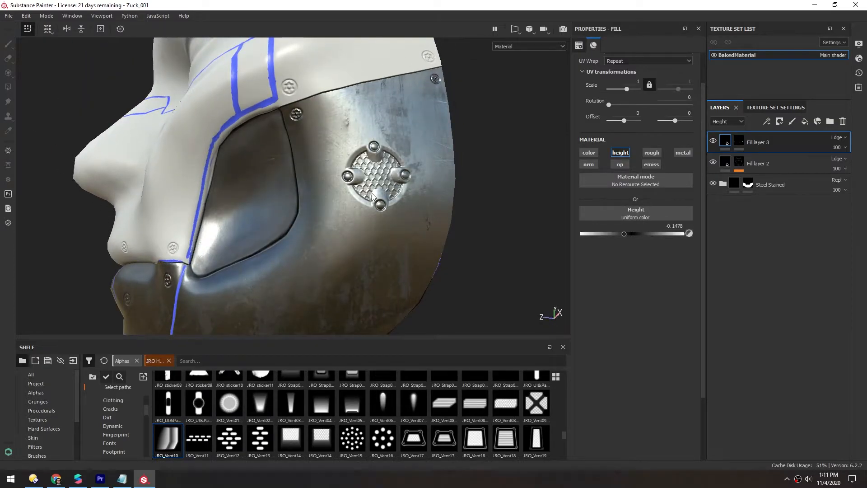
scroll(372, 194, "up", 2)
left_click_drag(372, 194, 397, 157, "alt")
scroll(355, 201, "up", 1)
left_click_drag(353, 200, 375, 180, "alt")
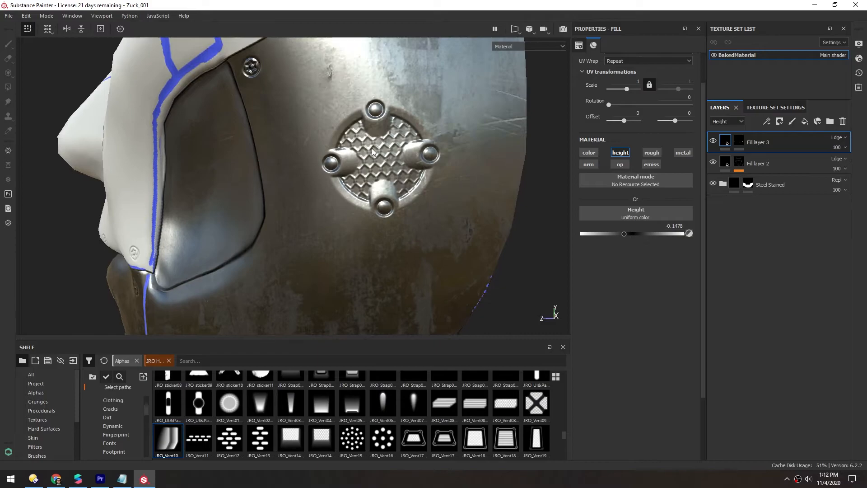
right_click_drag(371, 150, 329, 168, "alt")
left_click_drag(329, 168, 372, 153, "alt")
right_click_drag(372, 154, 378, 153, "alt")
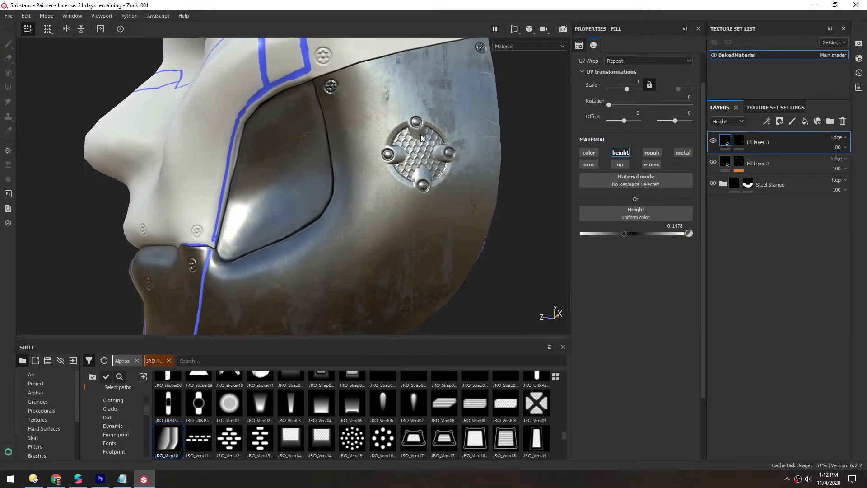
left_click_drag(402, 159, 331, 96, "alt")
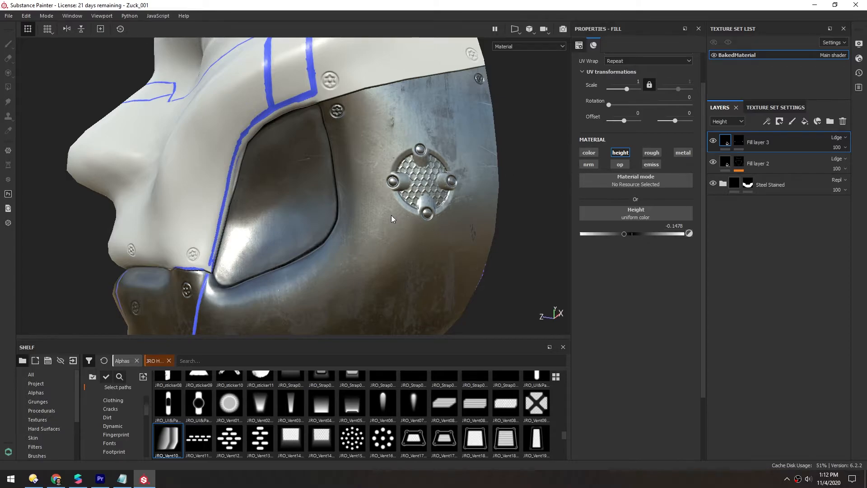
- Enable the fill layer's color channel and set its base color to black
left_click(589, 153)
left_click_drag(389, 148, 467, 170, "alt")
scroll(386, 210, "up", 4)
left_click_drag(457, 221, 344, 202, "alt")
scroll(335, 233, "down", 4)
scroll(344, 202, "down", 1)
scroll(394, 215, "up", 3)
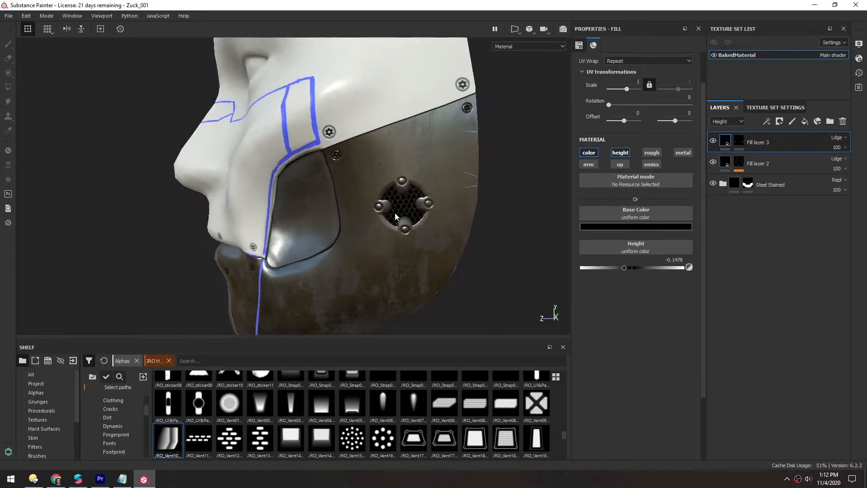
left_click(624, 228)
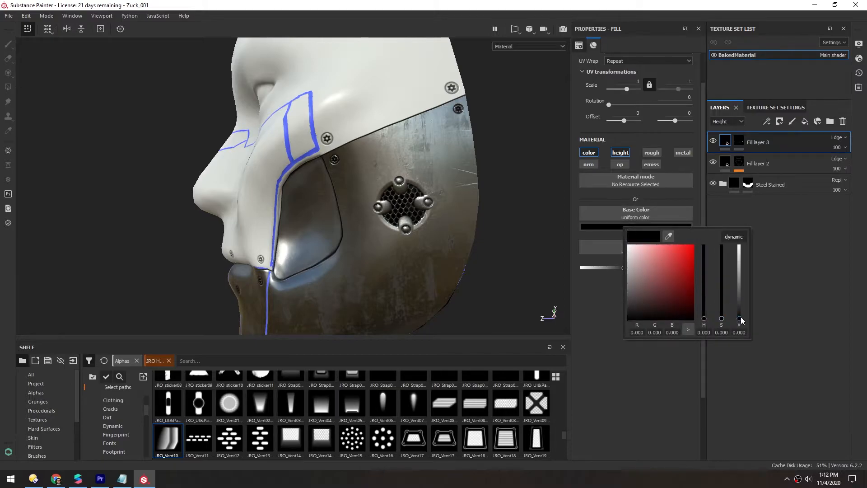
mouse_move(742, 321)
left_mouse_down()
mouse_move(740, 257)
mouse_move(742, 338)
left_mouse_up()
left_click(588, 335)
- Stamp the JRO_Handle19_in alpha above the vent on the cheek plate
right_click_drag(342, 185, 414, 181, "alt")
left_click_drag(413, 181, 411, 187, "alt")
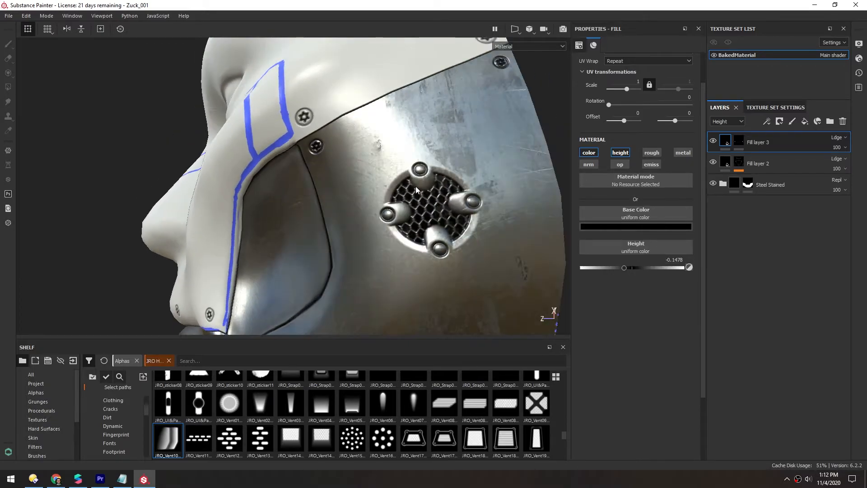
right_click_drag(441, 181, 227, 207, "alt")
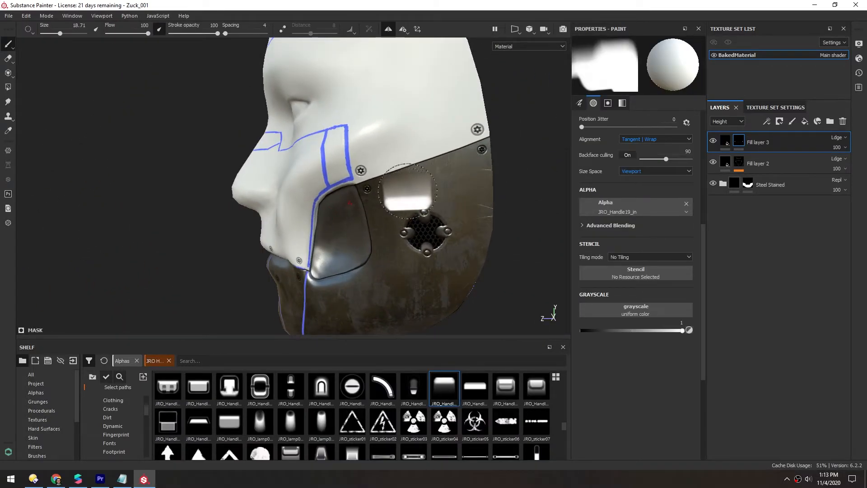
right_click_drag(417, 192, 398, 193, "ctrl")
left_click_drag(418, 192, 414, 212, "ctrl")
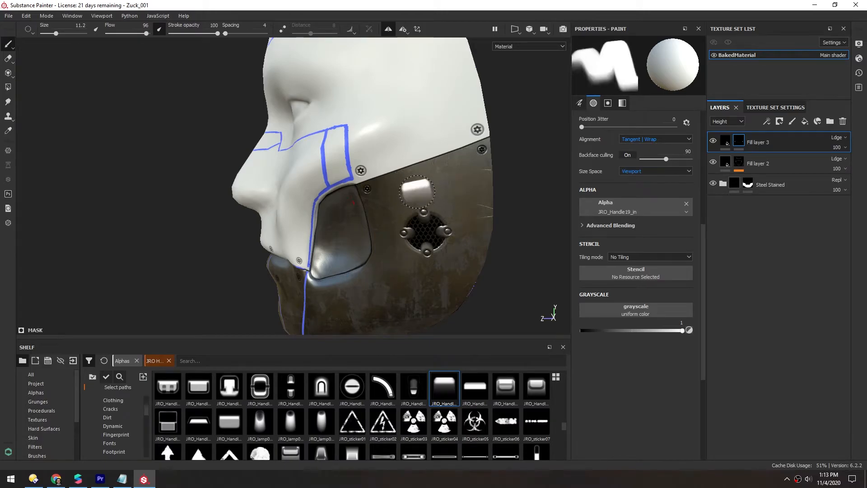
- Pick the JRO_Container_19_in alpha from the shelf
mouse_move(427, 178)
left_mouse_down("alt")
mouse_move(474, 185)
mouse_move(434, 190)
left_mouse_up("alt")
scroll(560, 429, "up", 1)
scroll(565, 420, "up", 1)
left_click(291, 407)
right_click_drag(428, 194, 470, 194, "ctrl")
scroll(428, 194, "up", 2)
- Duplicate Fill layer 3 and add a black mask to the copy
left_click_drag(428, 195, 341, 266, "alt")
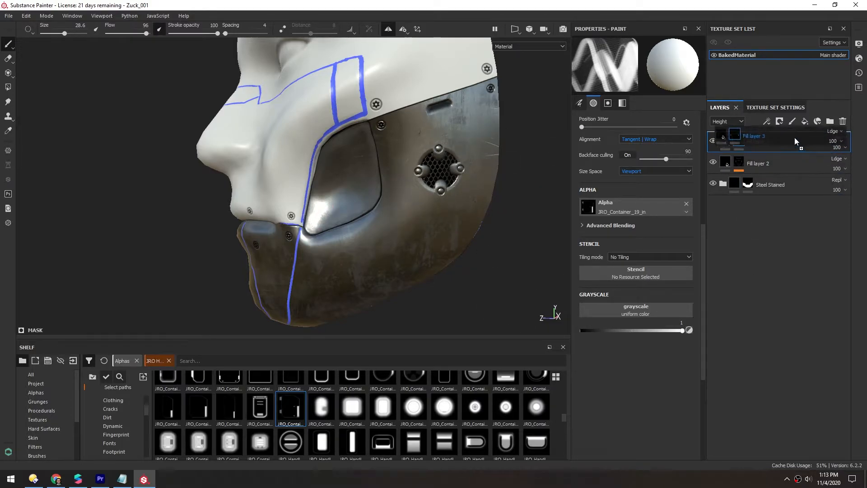
key("ctrl+d")
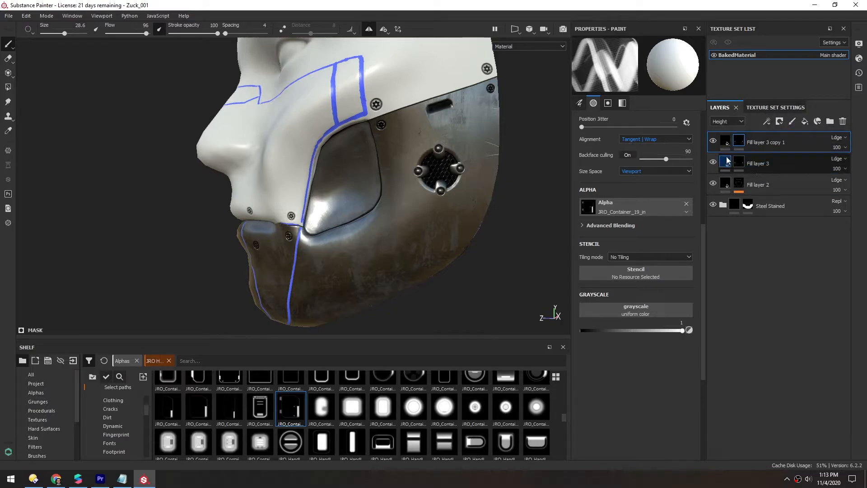
right_click(736, 143)
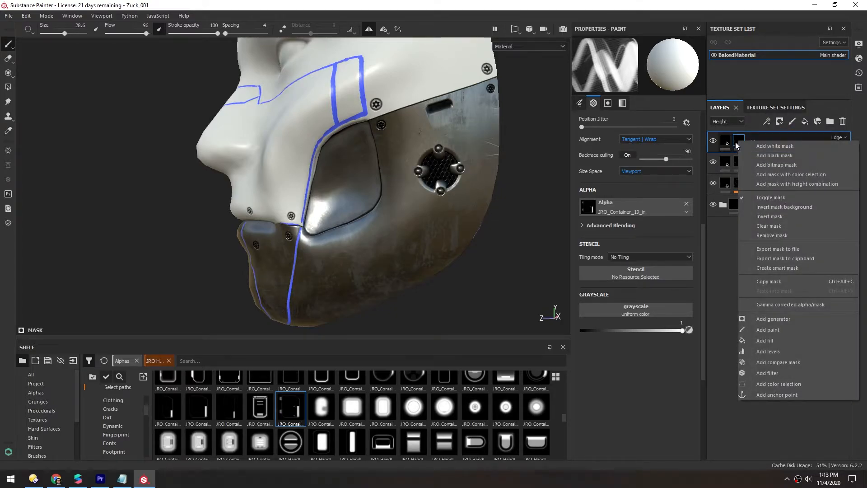
left_click(763, 155)
- Stamp the JRO_Container_19_in alpha as a plate around the cheek vent
left_click_drag(387, 162, 408, 186, "alt")
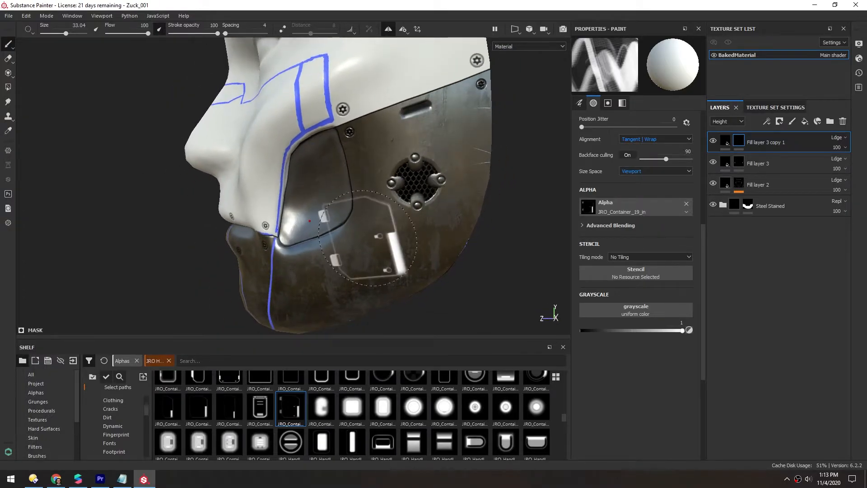
right_click_drag(412, 183, 419, 181, "ctrl")
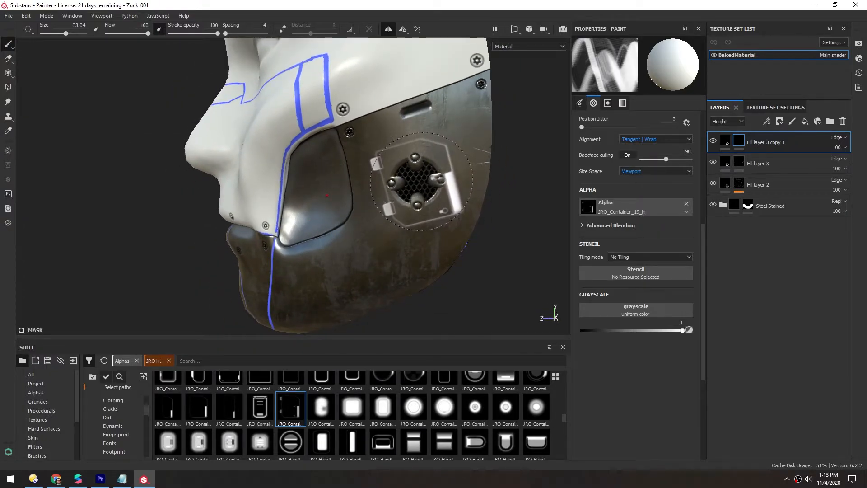
scroll(299, 292, "up", 2)
mouse_move(312, 276)
left_mouse_down("alt")
mouse_move(361, 244)
mouse_move(377, 205)
left_mouse_up("alt")
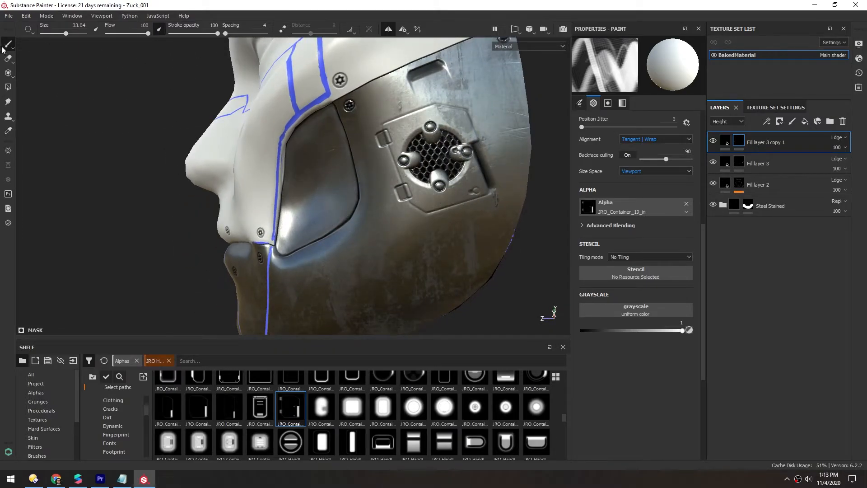
- Erase parts of the stamped container plate with a small eraser
left_click(9, 59)
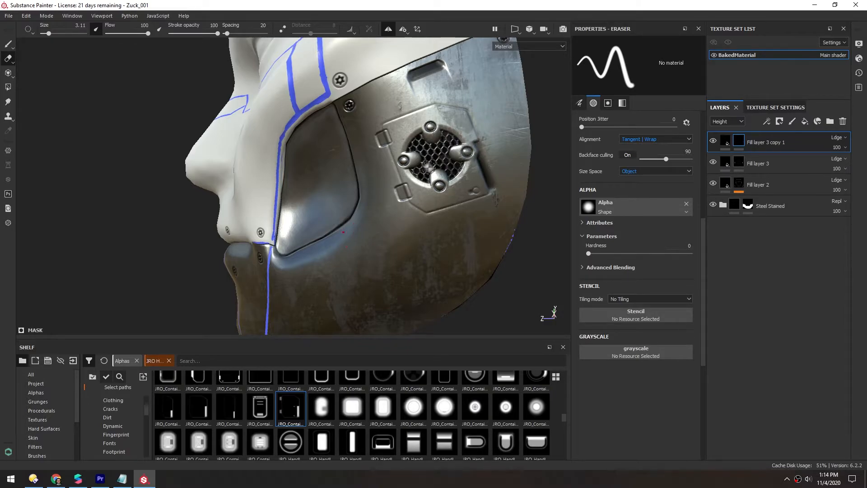
right_click_drag(427, 176, 472, 174, "alt")
middle_click_drag(472, 174, 422, 178, "alt")
right_click_drag(423, 178, 461, 177, "alt")
mouse_move(461, 177)
left_mouse_down("alt")
mouse_move(428, 181)
mouse_move(434, 196)
mouse_move(396, 189)
left_mouse_up("alt")
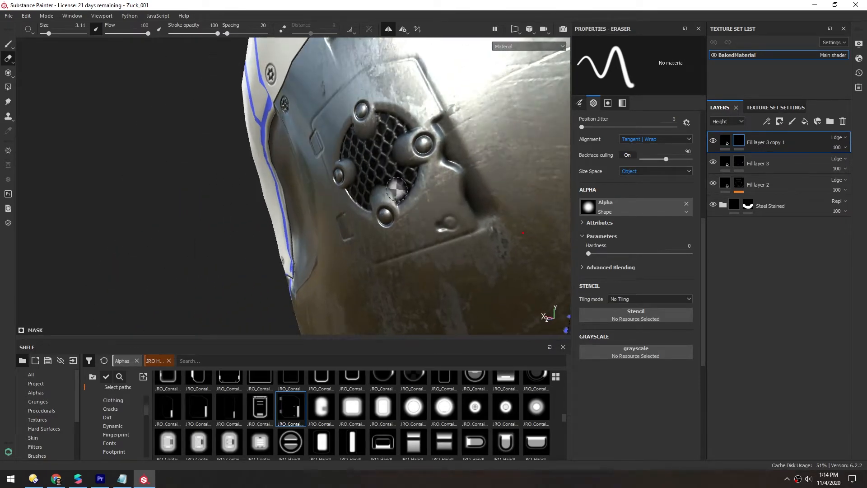
right_click_drag(450, 176, 429, 177, "alt")
left_click_drag(430, 177, 470, 165, "alt")
right_click_drag(384, 160, 328, 157, "alt")
left_click_drag(329, 157, 436, 166, "alt")
right_click_drag(436, 166, 400, 174, "alt")
left_click_drag(399, 174, 394, 190, "alt")
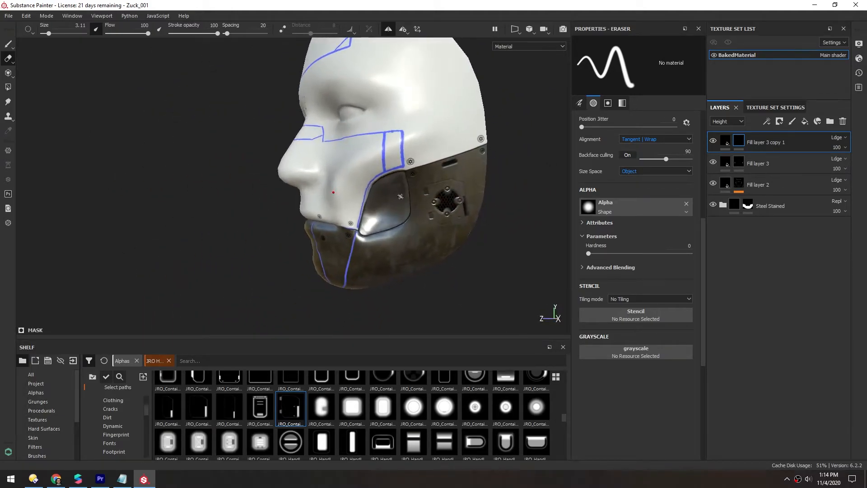
right_click_drag(394, 189, 452, 199, "alt")
middle_click_drag(452, 199, 374, 180, "alt")
right_click_drag(374, 181, 413, 185, "alt")
middle_click_drag(414, 185, 384, 185, "alt")
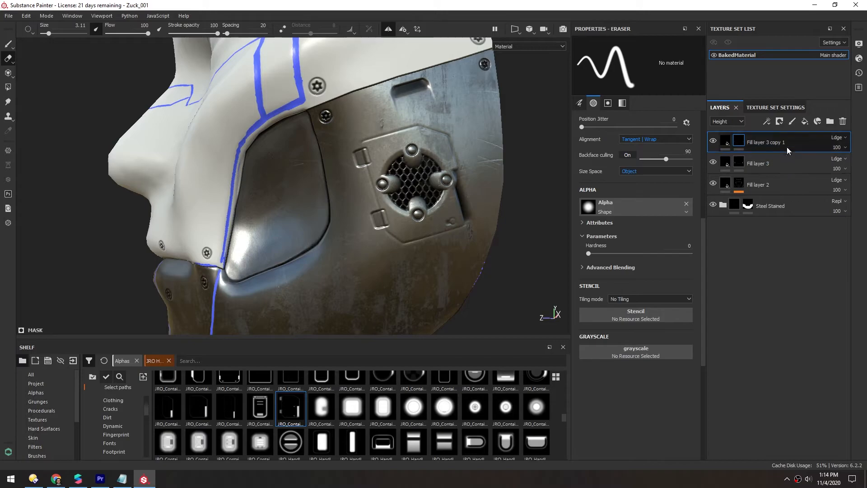
- Reset the copy's mask to a new black mask and make a few eraser strokes
right_click(739, 145)
left_click(770, 159)
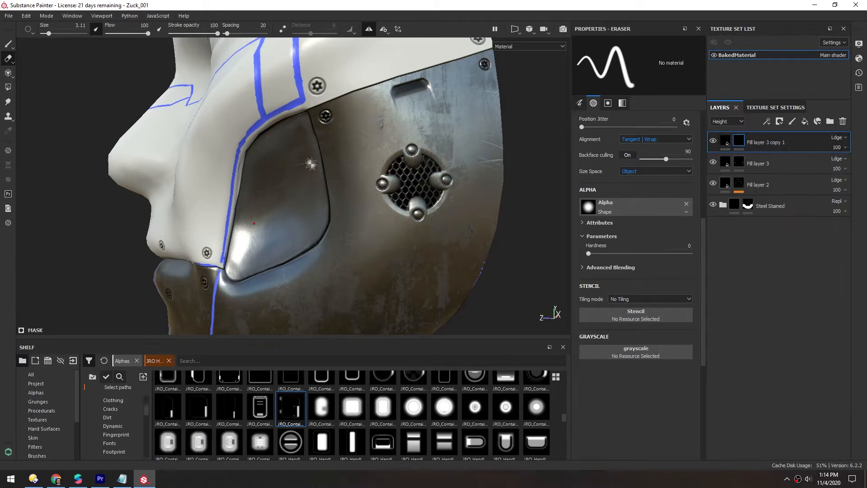
right_click_drag(324, 163, 308, 186, "alt")
middle_click_drag(308, 186, 354, 165, "alt")
left_click_drag(355, 166, 365, 170, "alt")
- Pick the JRO_Vent08_02_in alpha from the shelf's vents
left_click_drag(563, 418, 566, 408)
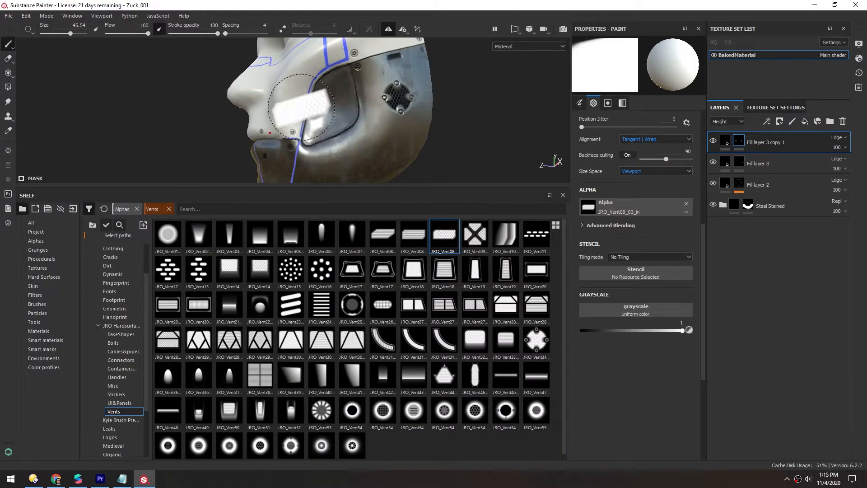
left_click_drag(359, 186, 361, 297)
left_click(409, 339)
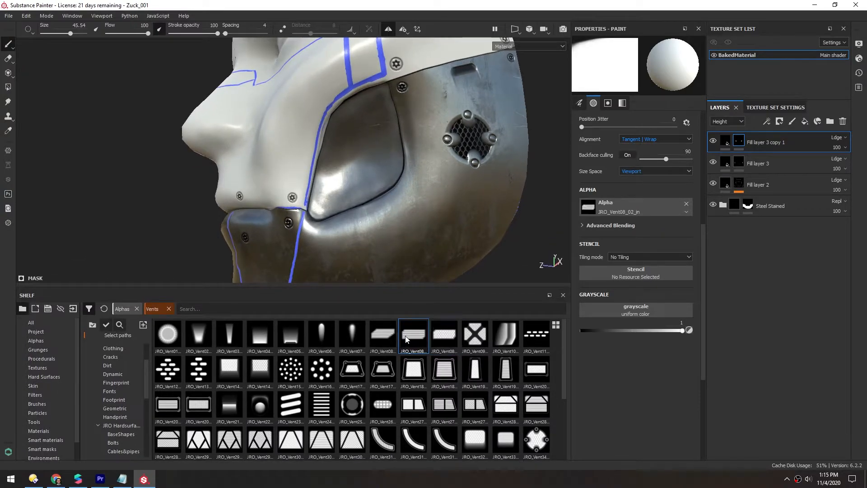
- Duplicate the copied fill layer and add a black mask to the new copy
scroll(336, 140, "up", 3)
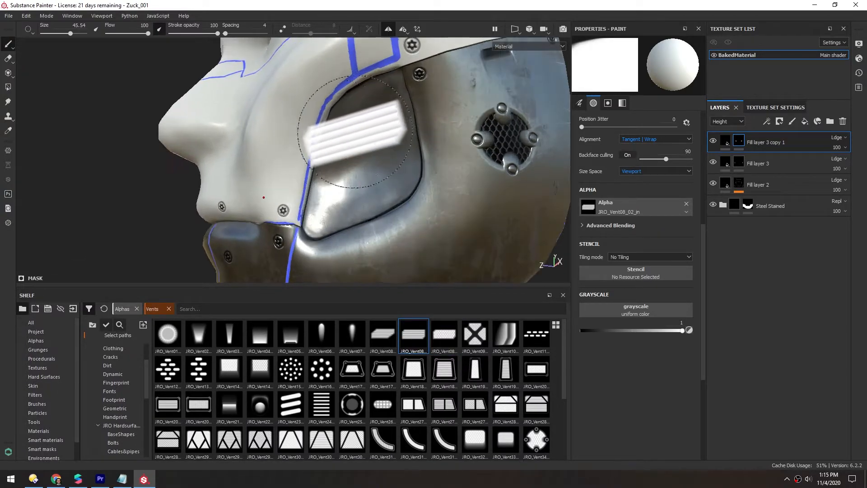
key("ctrl+d")
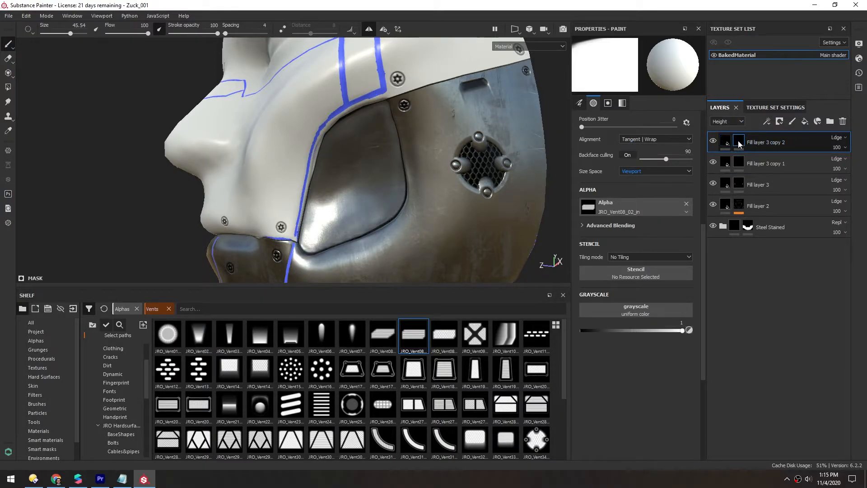
right_click(739, 140)
left_click(770, 156)
- Delete Fill layer 3 copy 1 and reselect Fill layer 3 copy 2
left_click(798, 166)
key("Delete")
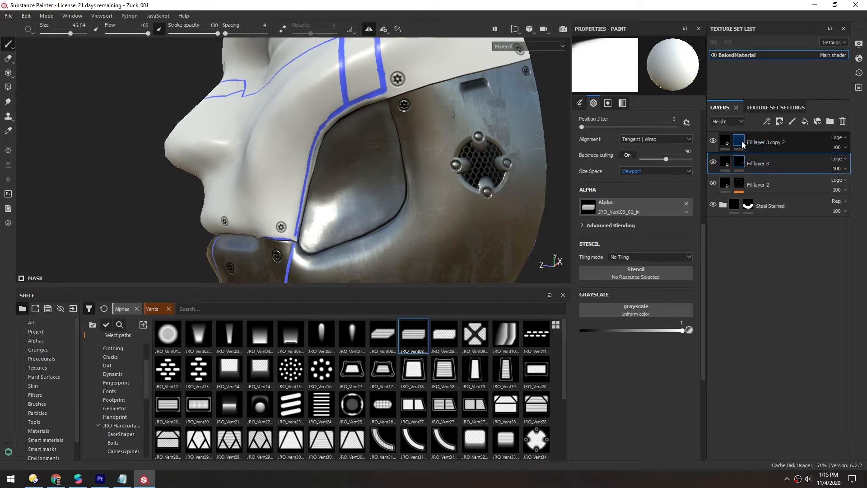
left_click(743, 144)
- Try stamping the enlarged, rotated vent alpha on the jaw plate and undo it
middle_click_drag(352, 159, 389, 172)
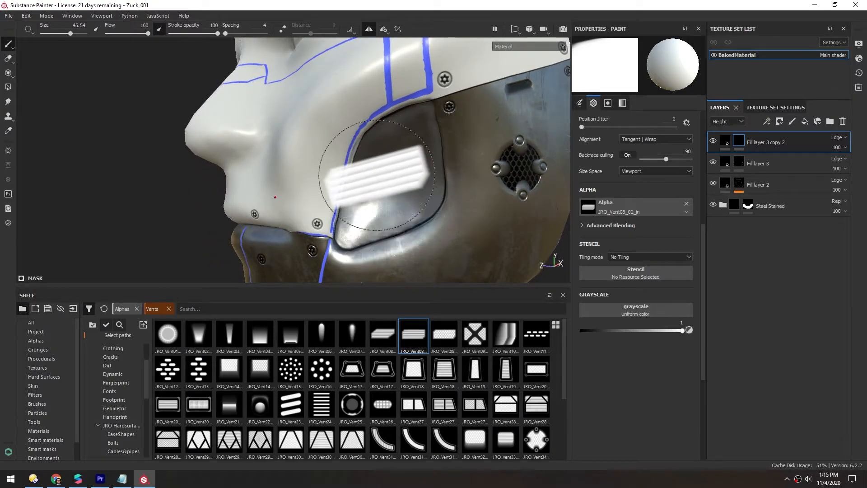
right_click_drag(375, 167, 386, 165, "ctrl")
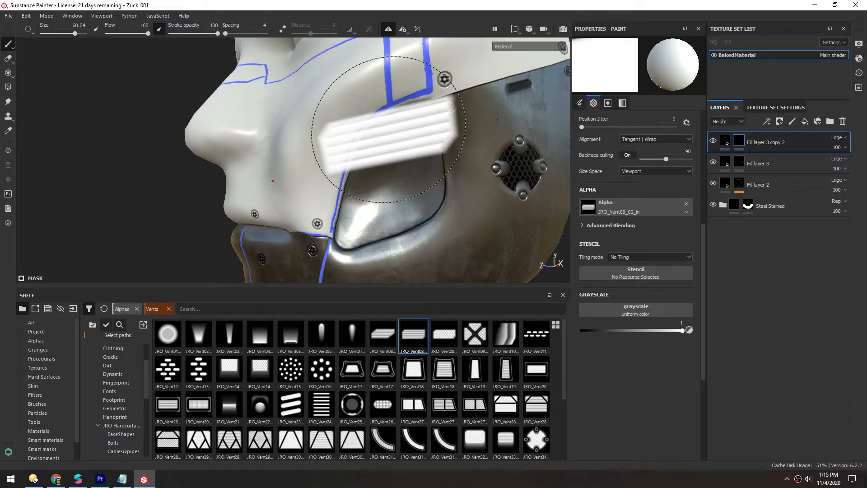
left_click_drag(391, 134, 393, 138, "ctrl")
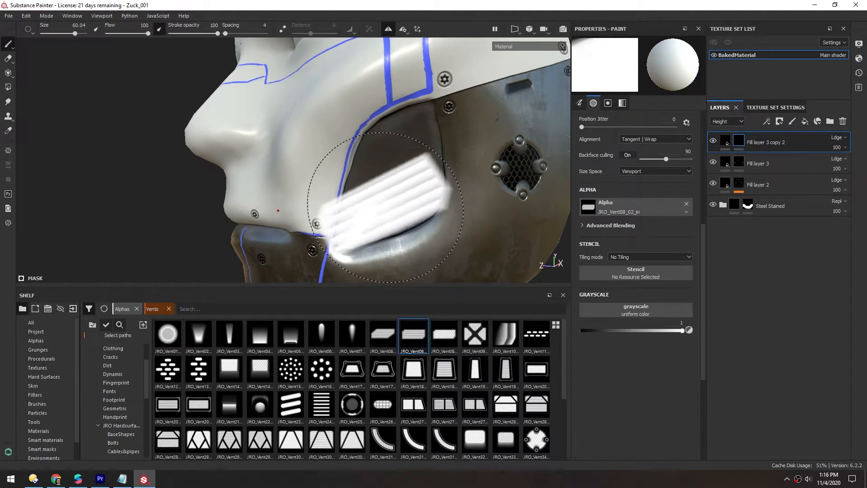
left_click(385, 208)
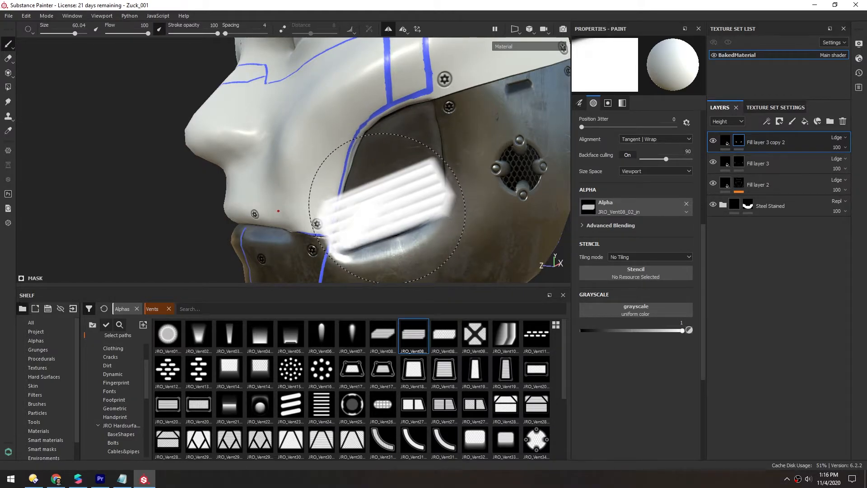
mouse_move(385, 146)
left_mouse_down("alt")
mouse_move(271, 156)
mouse_move(299, 157)
mouse_move(300, 170)
mouse_move(276, 171)
left_mouse_up("alt")
key("ctrl+z")
- Set the brush alignment to Camera and stamp the vent alpha as a grille inside the cheek opening
scroll(703, 248, "up", 3)
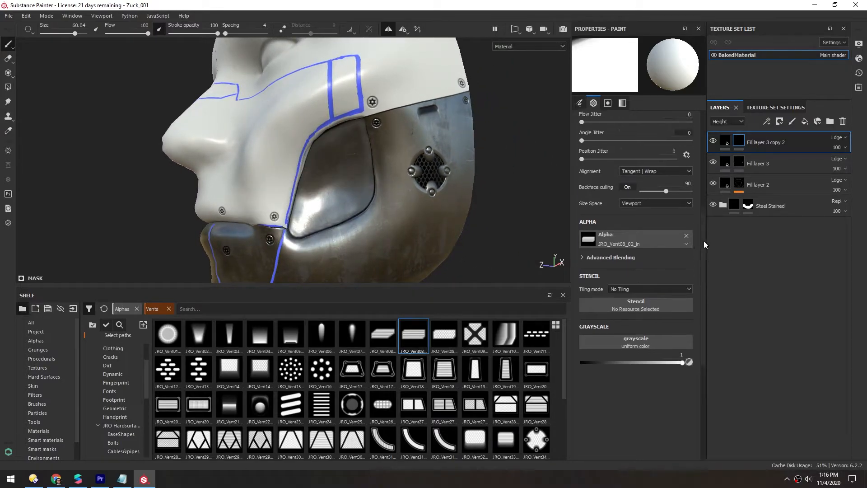
left_click(637, 204)
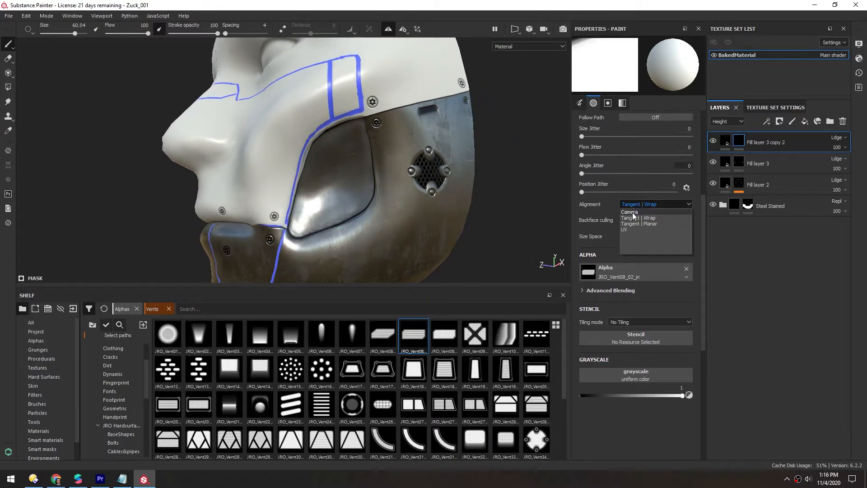
left_click(633, 213)
mouse_move(290, 246)
left_mouse_down("alt")
mouse_move(336, 185)
mouse_move(351, 234)
left_mouse_up("alt")
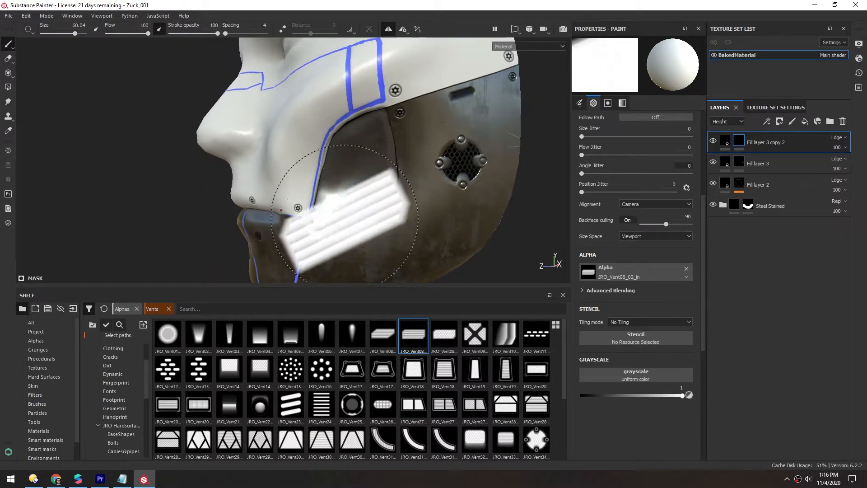
left_click_drag(322, 200, 343, 200, "alt")
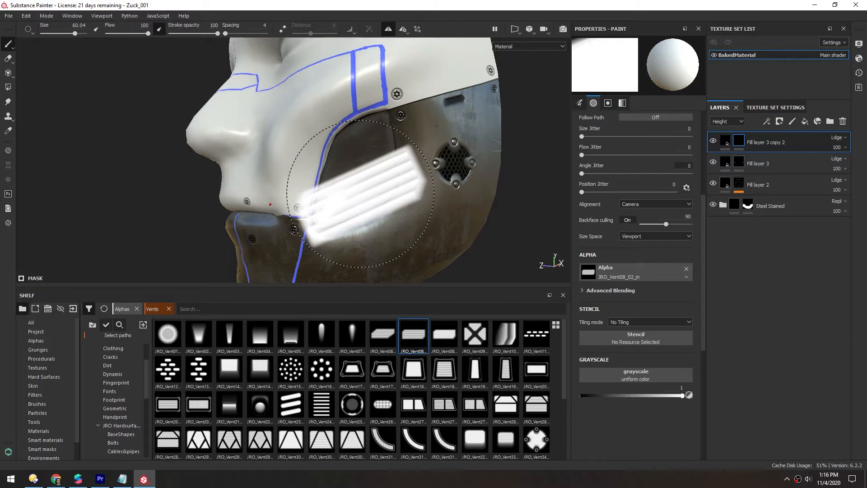
left_click(360, 193)
left_click(356, 139)
mouse_move(229, 175)
left_mouse_down("alt")
mouse_move(231, 153)
mouse_move(231, 172)
mouse_move(210, 160)
left_mouse_up("alt")
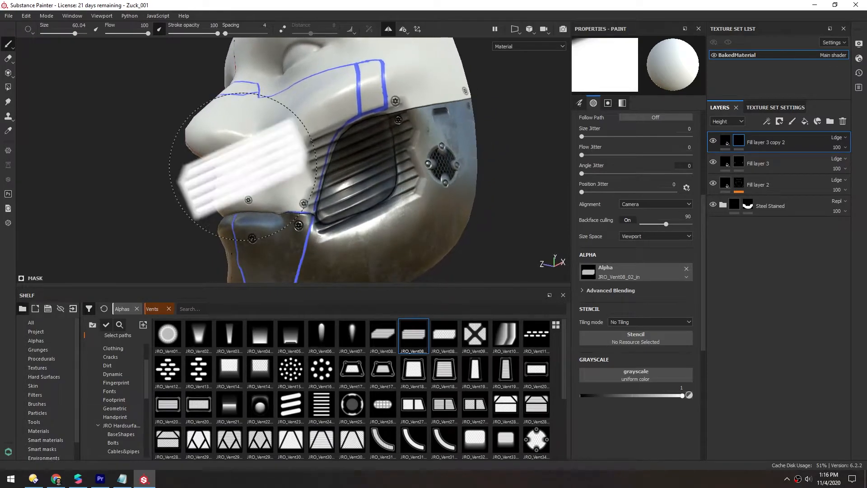
- Erase the grille's overflow along the opening's edge with the Basic Soft eraser brush
left_click(7, 59)
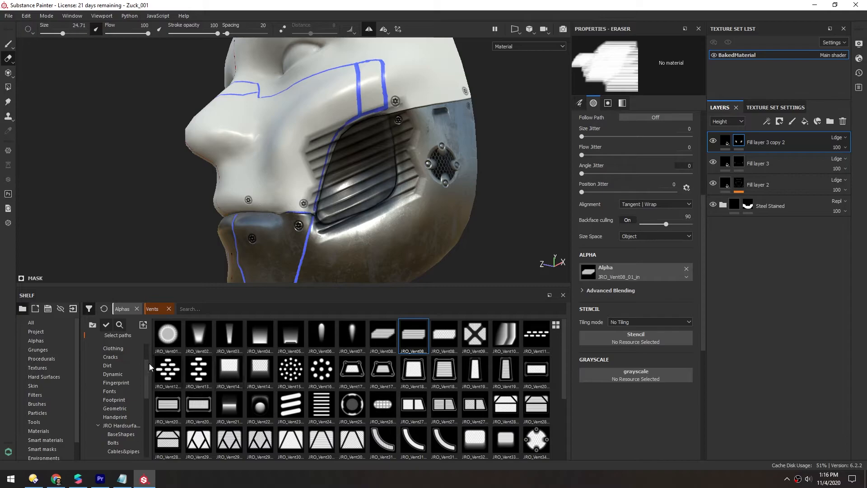
left_click(41, 404)
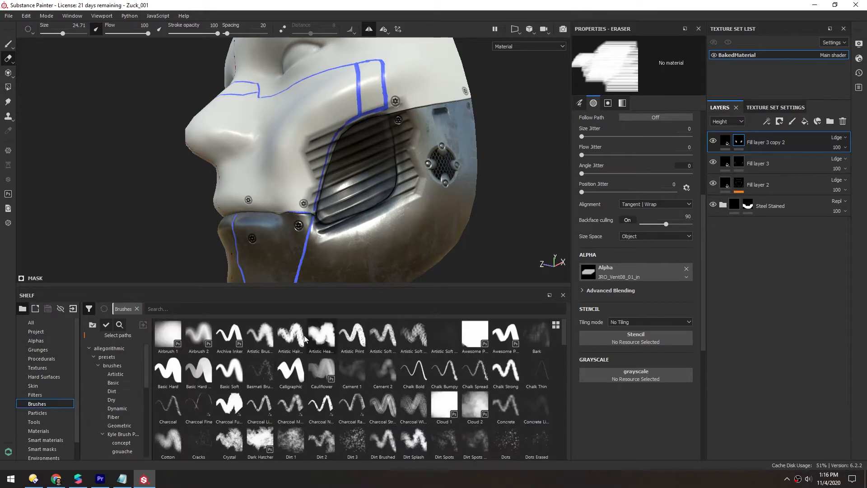
left_click(236, 372)
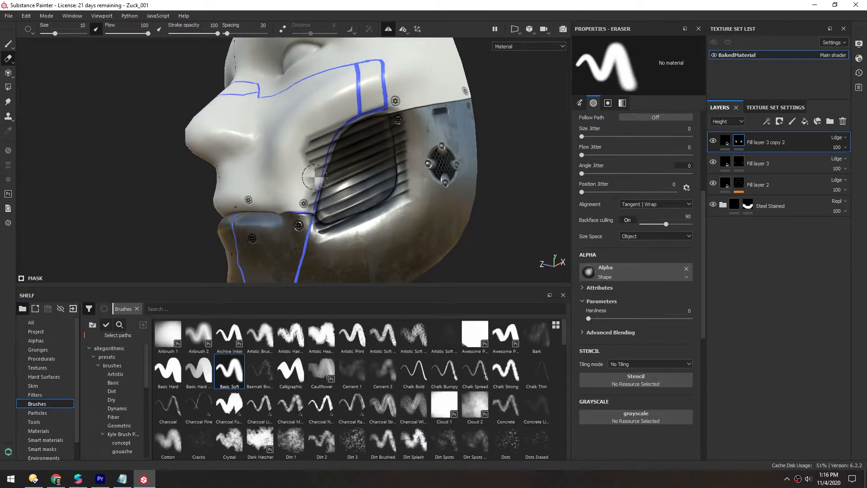
scroll(278, 198, "up", 3)
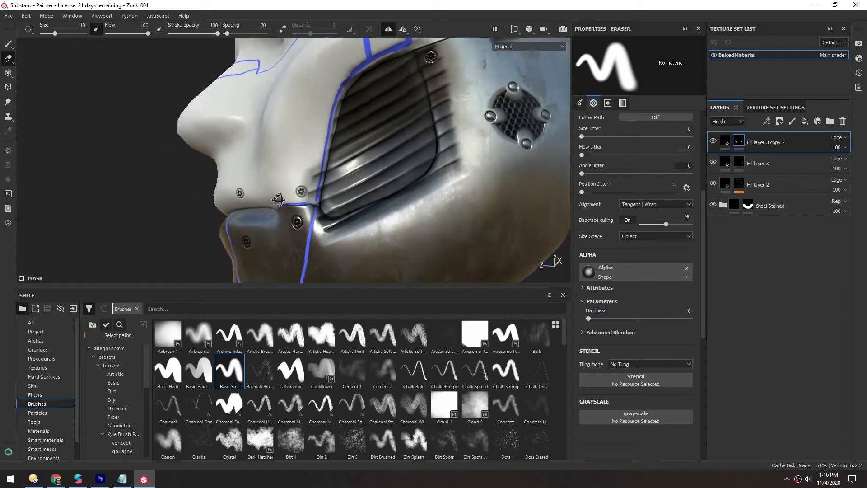
left_click_drag(278, 199, 279, 212, "alt")
left_click_drag(281, 287, 281, 373)
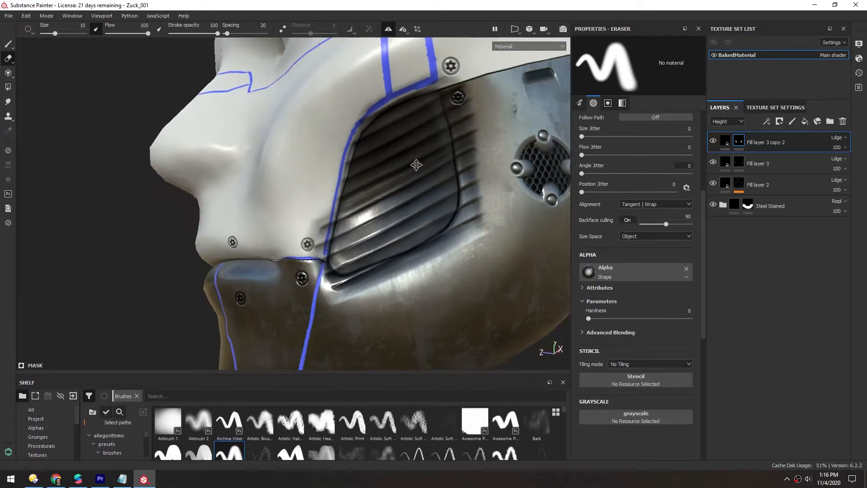
middle_click_drag(429, 149, 377, 199, "alt")
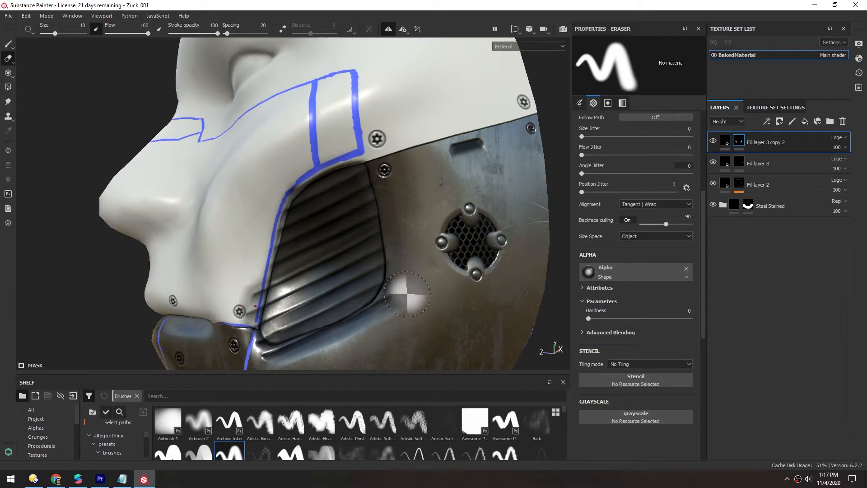
scroll(328, 312, "up", 2)
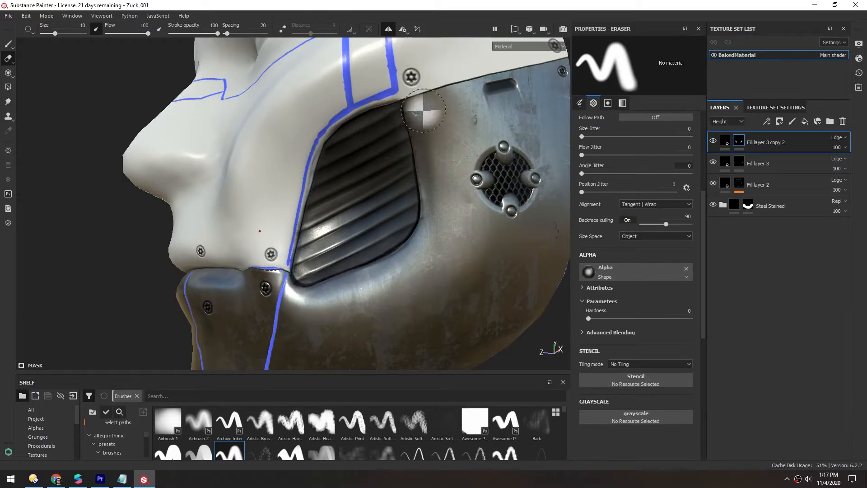
scroll(316, 203, "down", 3)
mouse_move(310, 200)
left_mouse_down("alt")
mouse_move(410, 188)
mouse_move(307, 193)
mouse_move(322, 152)
left_mouse_up("alt")
- Turn off symmetry and examine the face from the front
scroll(380, 267, "up", 3)
scroll(419, 267, "down", 3)
left_click_drag(419, 267, 247, 191, "alt")
left_click(389, 29)
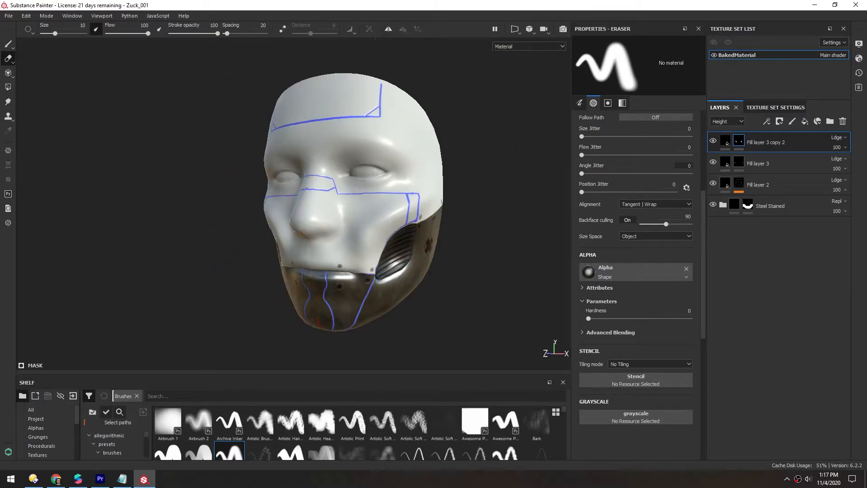
left_click_drag(316, 209, 332, 196, "alt")
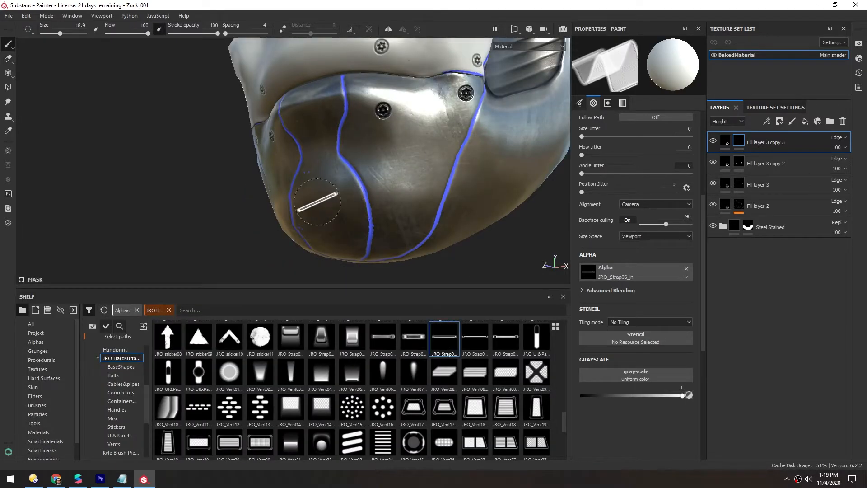
- Reduce the strap alpha brush size to about 23
left_click_drag(329, 193, 358, 229, "alt")
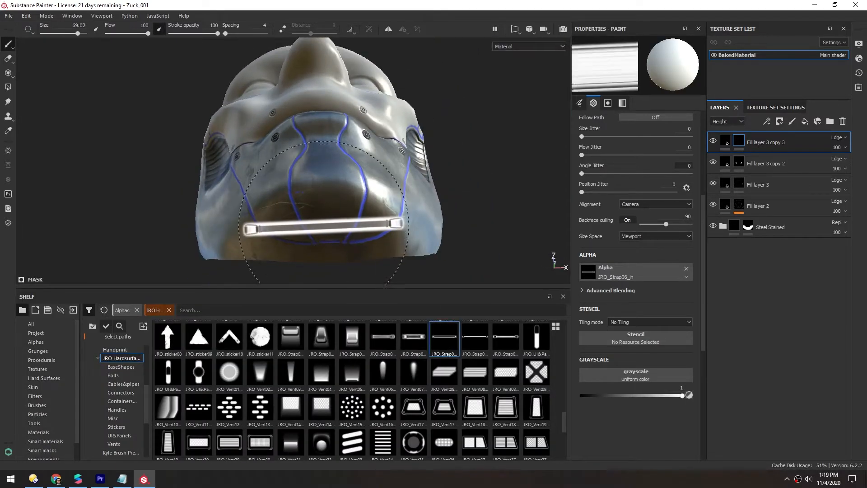
right_click_drag(324, 226, 325, 226, "ctrl")
left_click(328, 207)
mouse_move(328, 207)
left_mouse_down("alt")
mouse_move(312, 159)
mouse_move(300, 211)
left_mouse_up("alt")
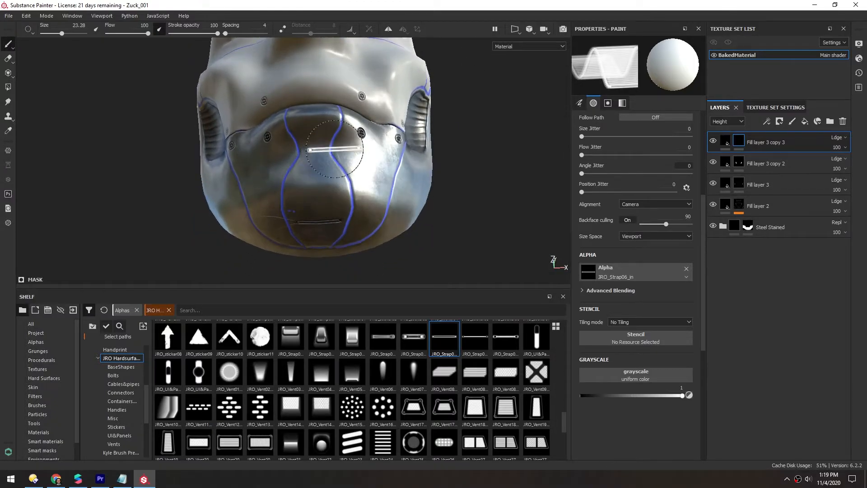
- Stamp the strap alpha along the underside of the chin and erase its excess
left_click_drag(156, 153, 175, 157, "alt")
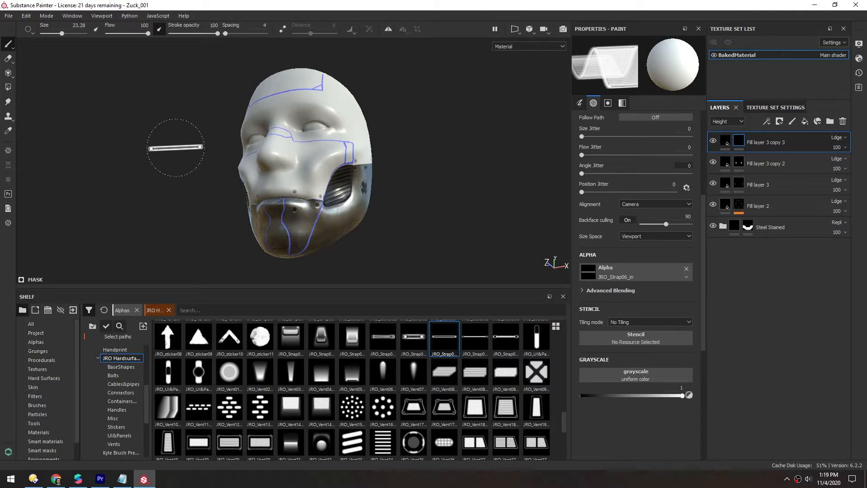
mouse_move(204, 163)
left_mouse_down("alt")
mouse_move(247, 190)
mouse_move(288, 126)
mouse_move(296, 154)
mouse_move(253, 143)
mouse_move(332, 164)
mouse_move(288, 161)
left_mouse_up("alt")
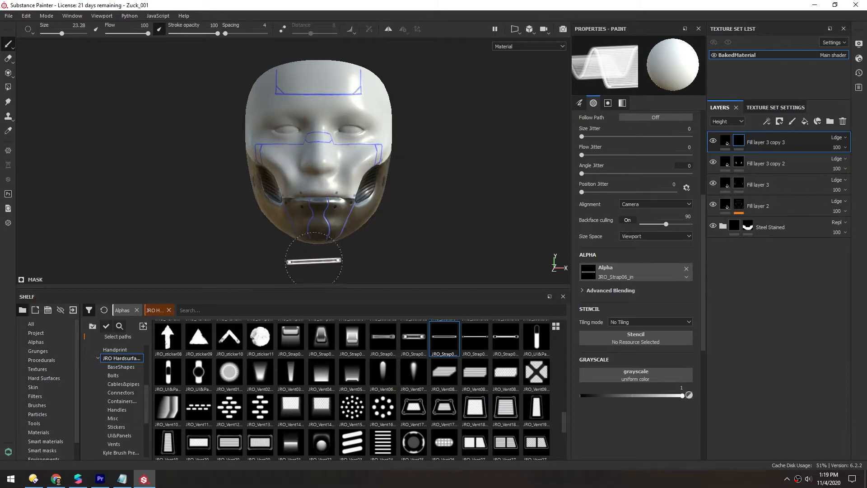
scroll(318, 243, "up", 8)
left_click_drag(320, 234, 321, 224, "ctrl")
left_click(323, 223)
right_click_drag(322, 197, 332, 197, "ctrl")
key("2")
mouse_move(299, 222)
left_mouse_down()
mouse_move(345, 222)
mouse_move(297, 211)
mouse_move(326, 201)
left_mouse_up()
scroll(289, 181, "down", 4)
key("1")
- Pick a round grille alpha from the hard-surface set and stamp it beneath the chin
left_click(414, 375)
scroll(296, 211, "up", 4)
left_click(382, 408)
scroll(287, 226, "down", 2)
right_click_drag(325, 202, 300, 201, "ctrl")
mouse_move(307, 208)
left_mouse_down("alt")
mouse_move(397, 262)
mouse_move(287, 200)
mouse_move(332, 203)
left_mouse_up("alt")
left_click(332, 225)
scroll(333, 226, "down", 4)
scroll(312, 386, "down", 5)
scroll(303, 393, "up", 10)
scroll(303, 393, "up", 3)
- Switch to the Bolts29 alpha and stamp small bolts around the cheek vent opening
left_click(414, 362)
scroll(384, 203, "up", 4)
mouse_move(434, 185)
left_mouse_down("alt")
mouse_move(402, 181)
mouse_move(363, 216)
mouse_move(331, 154)
left_mouse_up("alt")
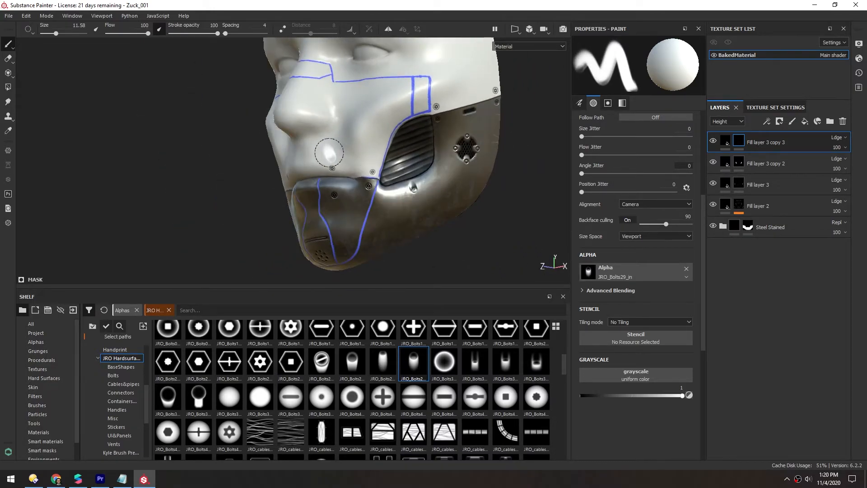
scroll(329, 152, "up", 4)
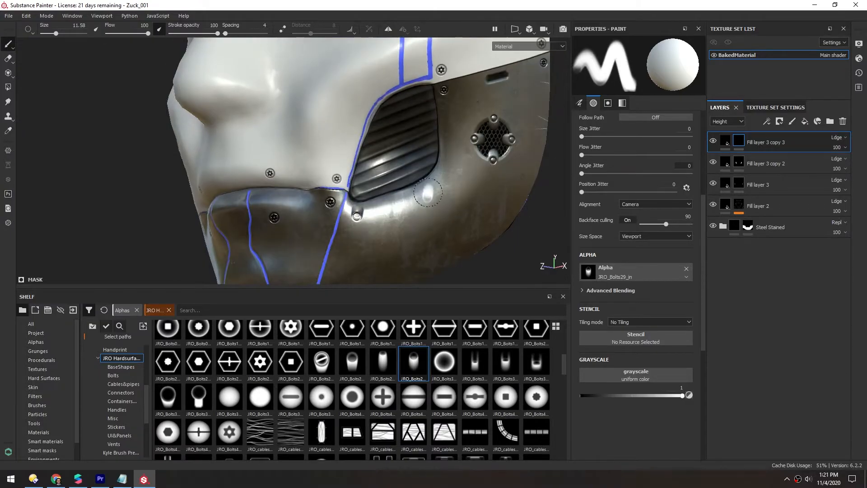
scroll(355, 156, "down", 5)
scroll(355, 156, "up", 3)
left_click_drag(354, 156, 362, 177, "alt")
scroll(457, 164, "down", 1)
left_click(389, 29)
scroll(451, 191, "up", 3)
scroll(452, 191, "down", 3)
left_click_drag(451, 191, 407, 189, "alt")
left_click_drag(365, 223, 364, 213, "ctrl")
left_click(361, 221)
left_click_drag(424, 199, 426, 190, "ctrl")
left_click(427, 187)
scroll(428, 187, "down", 1)
left_click_drag(377, 174, 433, 176, "alt")
left_click_drag(565, 363, 566, 335)
scroll(329, 385, "up", 1)
left_click(404, 29)
- Cycle the viewport through each material channel to inspect the face
mouse_move(469, 132)
left_mouse_down("alt")
mouse_move(406, 113)
mouse_move(343, 117)
left_mouse_up("alt")
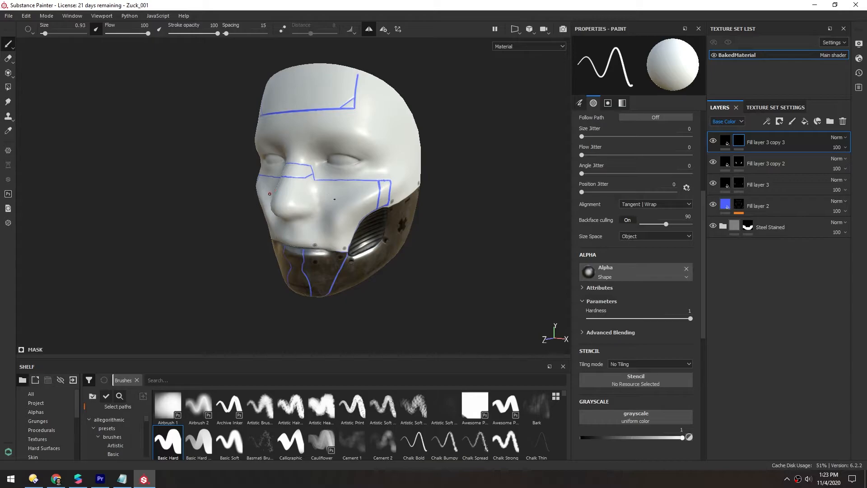
left_click_drag(332, 194, 323, 205, "alt")
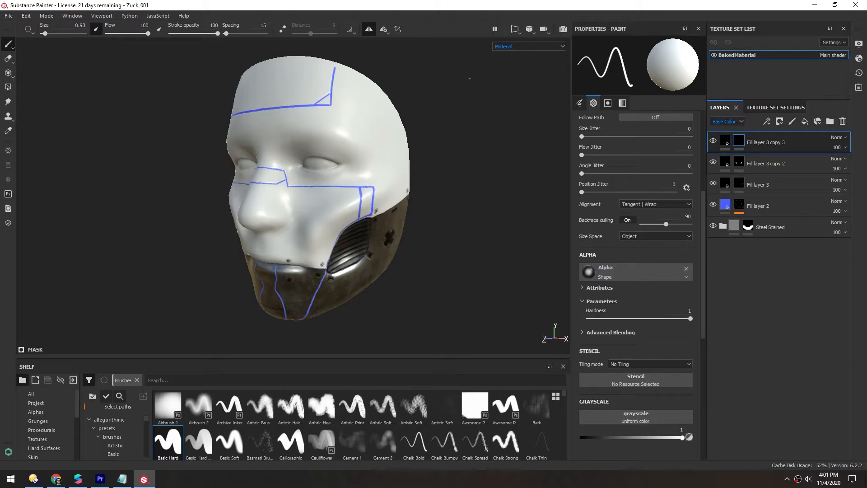
key("c")
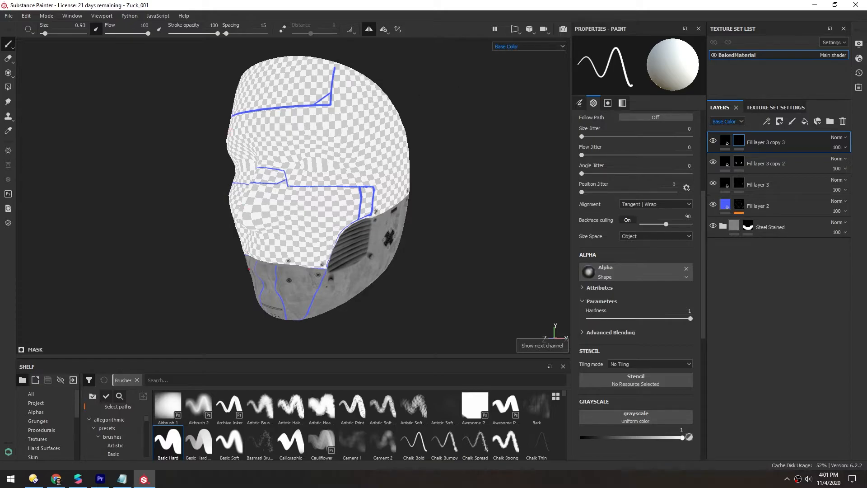
key("c")
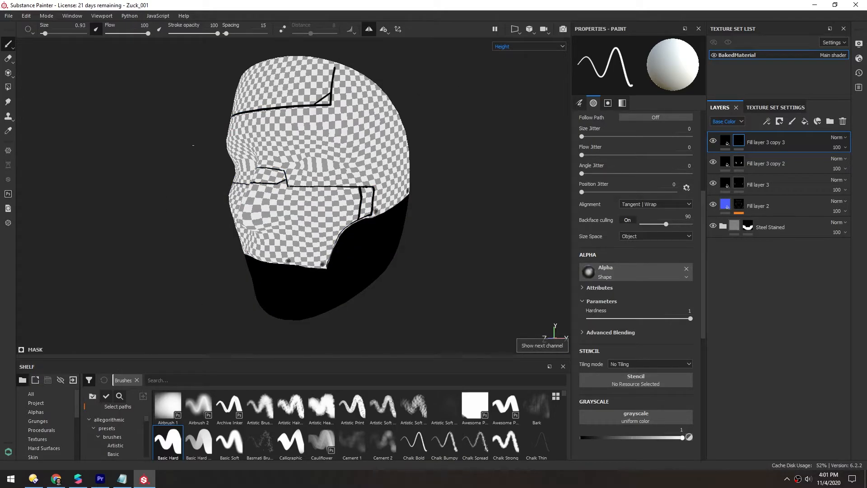
key("c")
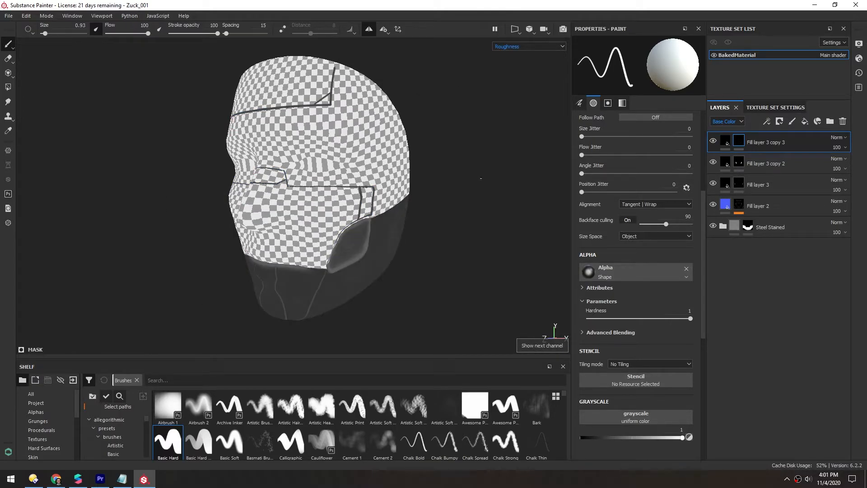
key("c")
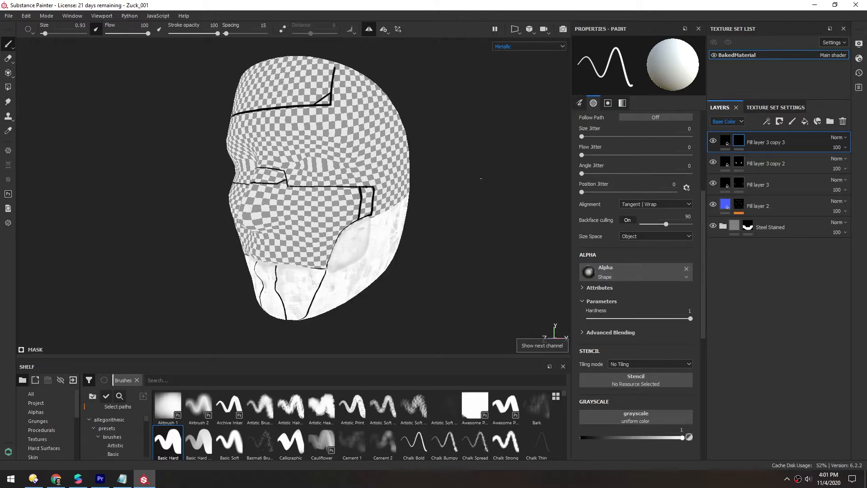
key("c")
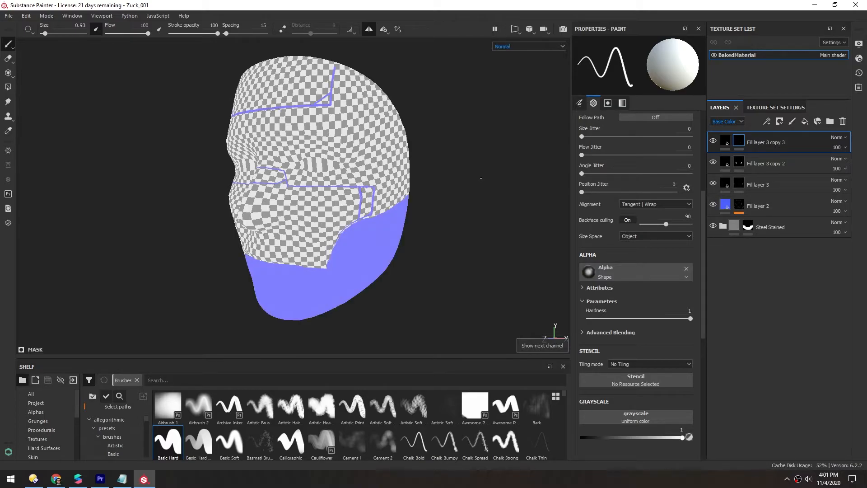
key("c")
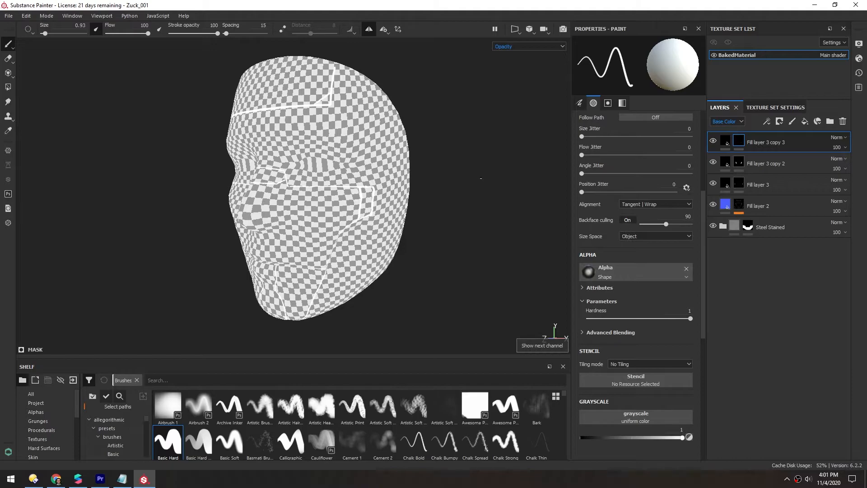
mouse_move(362, 185)
left_mouse_down("alt")
mouse_move(314, 229)
mouse_move(358, 223)
mouse_move(301, 229)
left_mouse_up("alt")
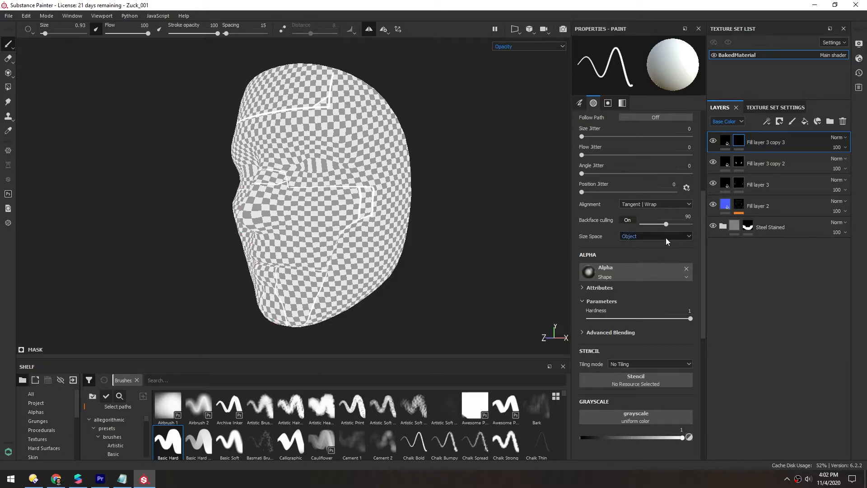
- Expand the Steel Stained folder and enable the opacity channel on the Steel Base layer
left_click(723, 227)
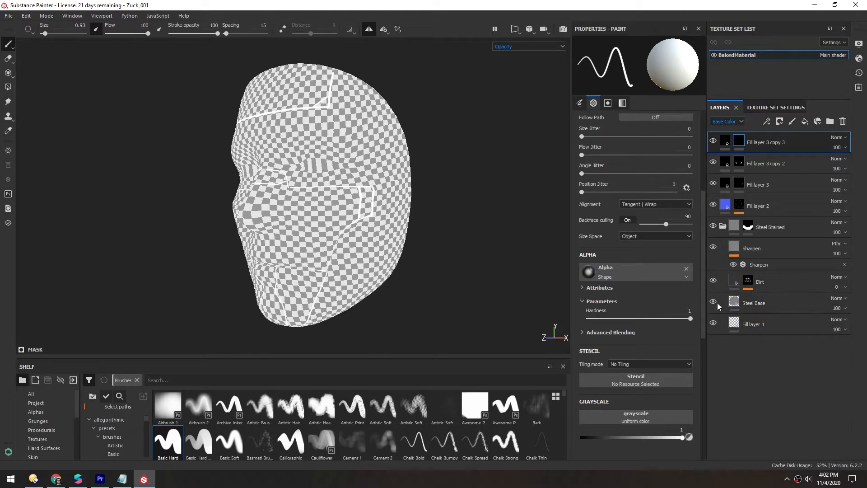
left_click(737, 305)
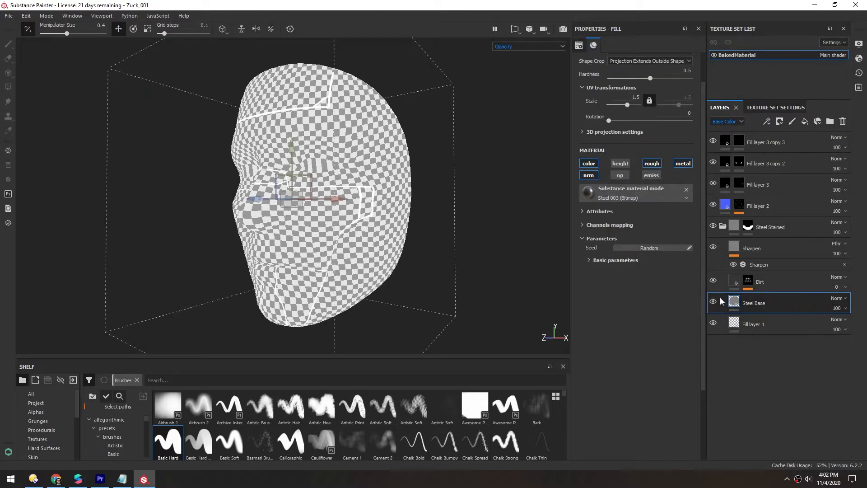
left_click(620, 176)
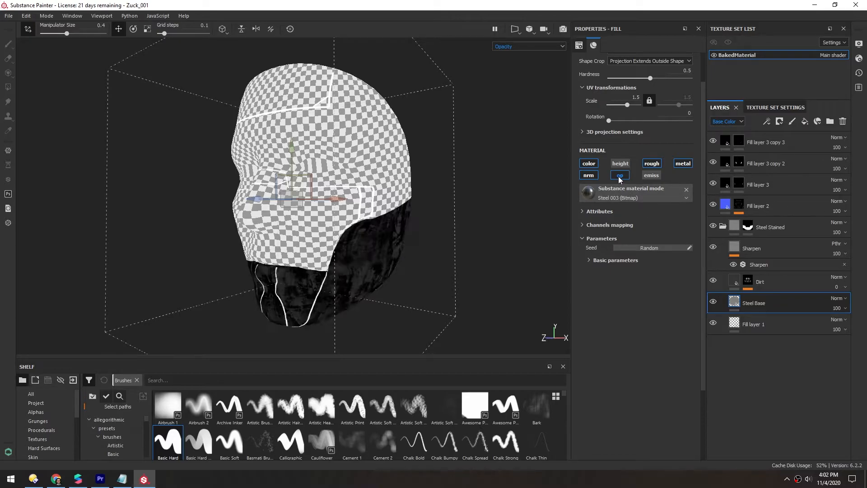
- Enable the opacity channel on the Dirt and Sharpen layers inside the folder
scroll(355, 268, "up", 4)
left_click_drag(355, 268, 357, 240, "alt")
scroll(358, 268, "up", 5)
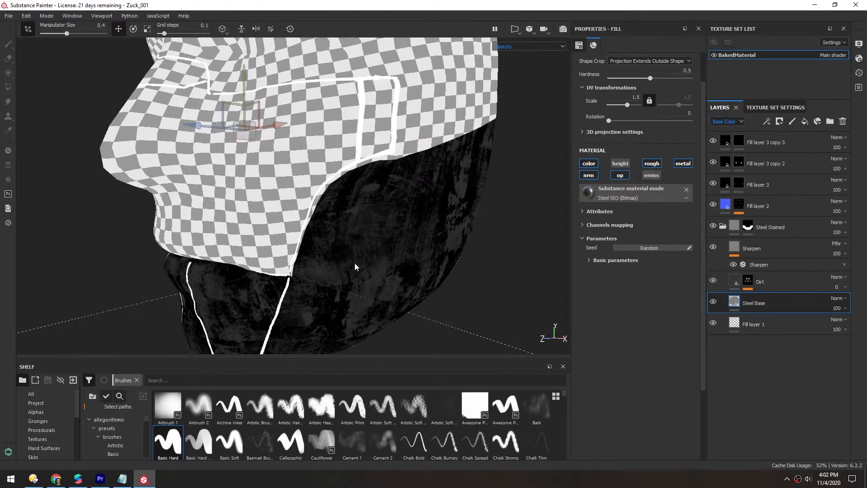
scroll(352, 246, "down", 4)
left_click_drag(346, 215, 296, 207, "alt")
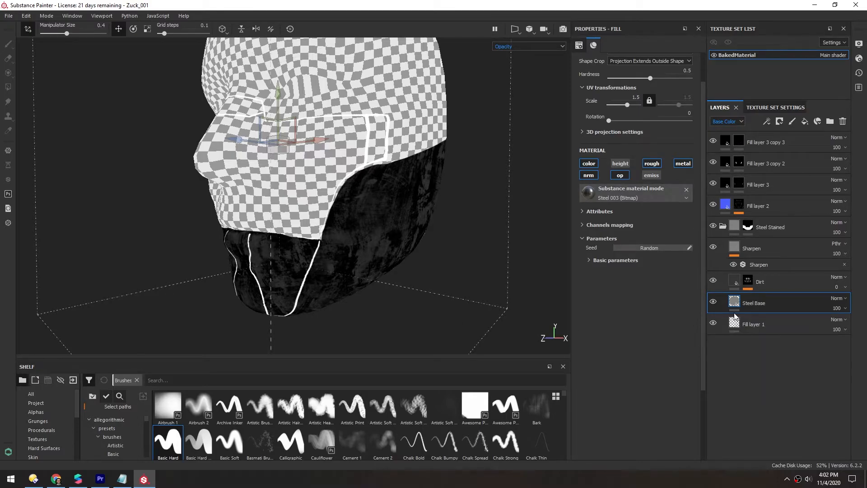
left_click(735, 284)
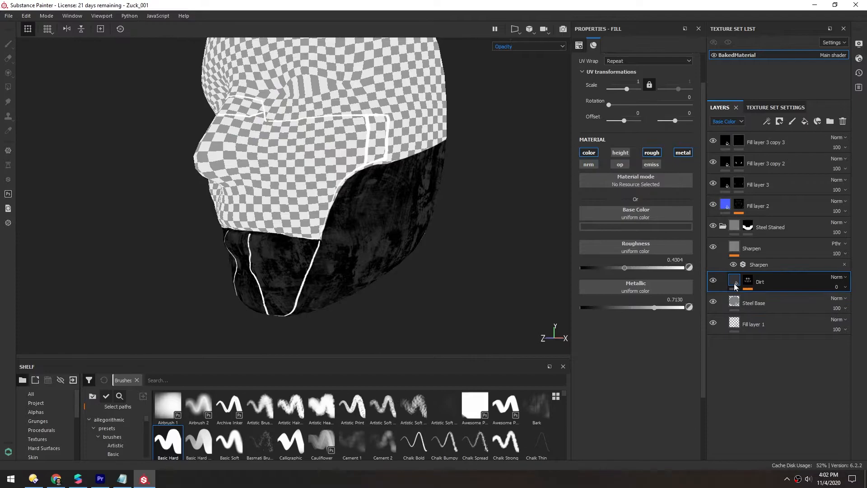
left_click(619, 165)
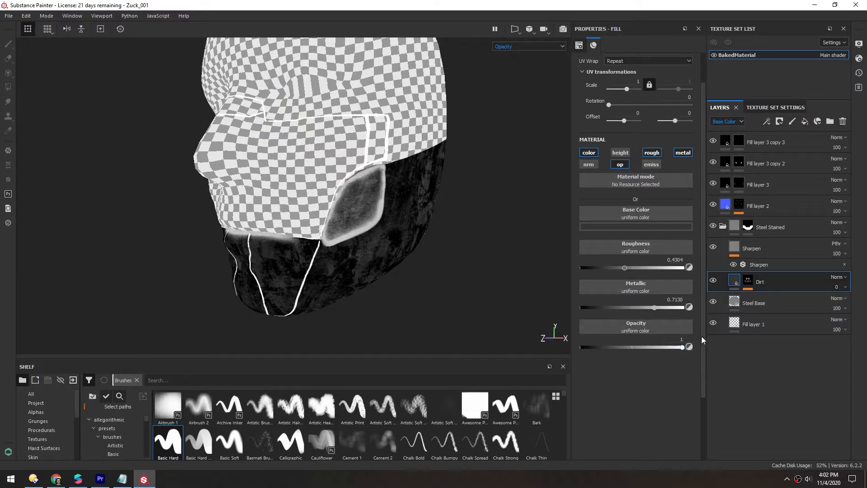
left_click(764, 249)
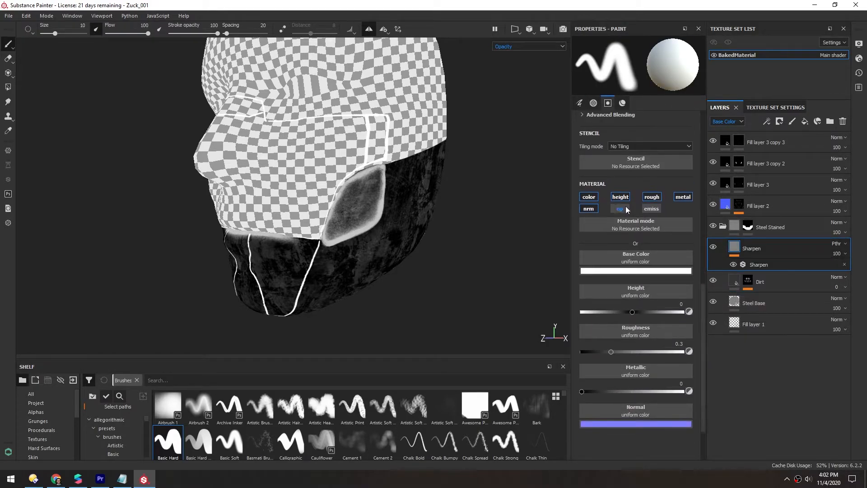
left_click(621, 209)
- Switch the layer stack's thumbnail display to the Opacity channel
scroll(699, 322, "down", 3)
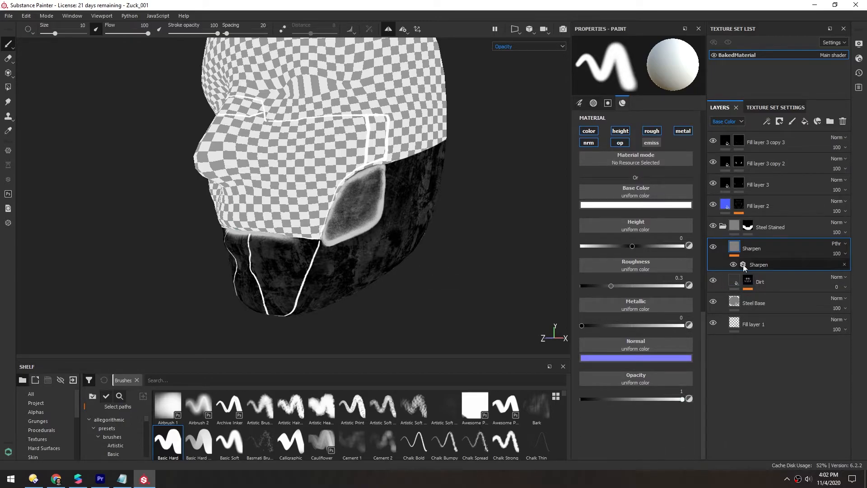
left_click_drag(326, 251, 478, 87, "alt")
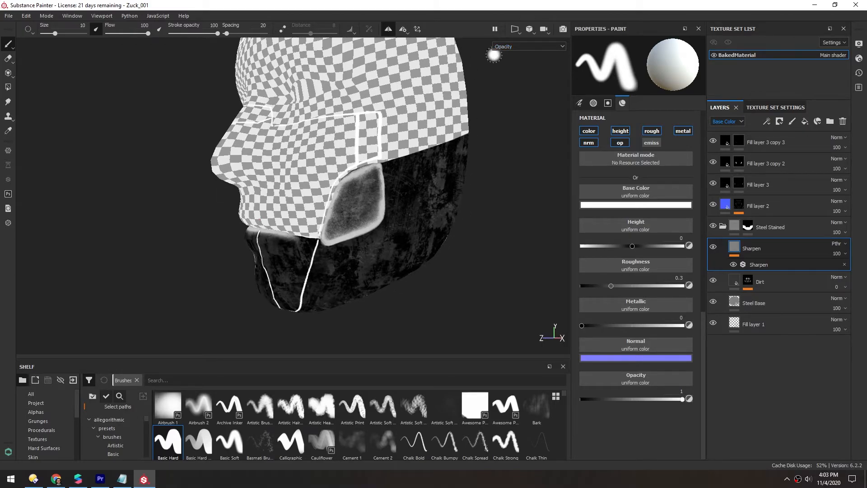
scroll(362, 225, "up", 2)
scroll(362, 225, "up", 1)
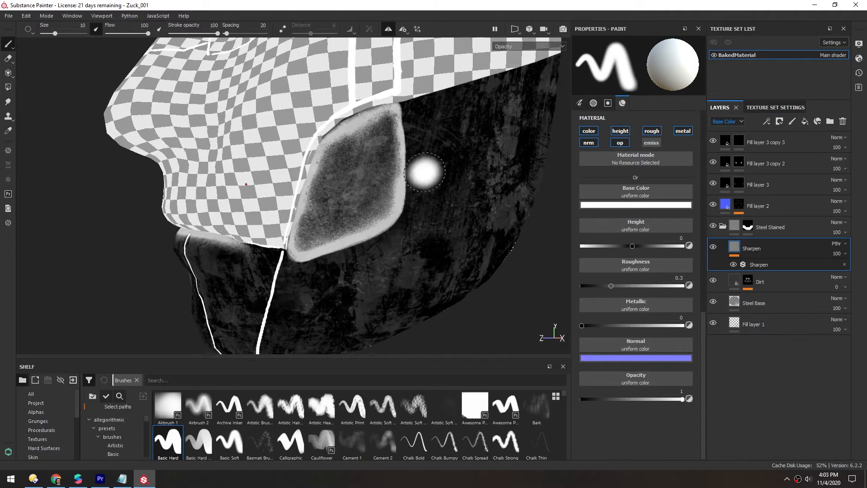
scroll(411, 209, "down", 1)
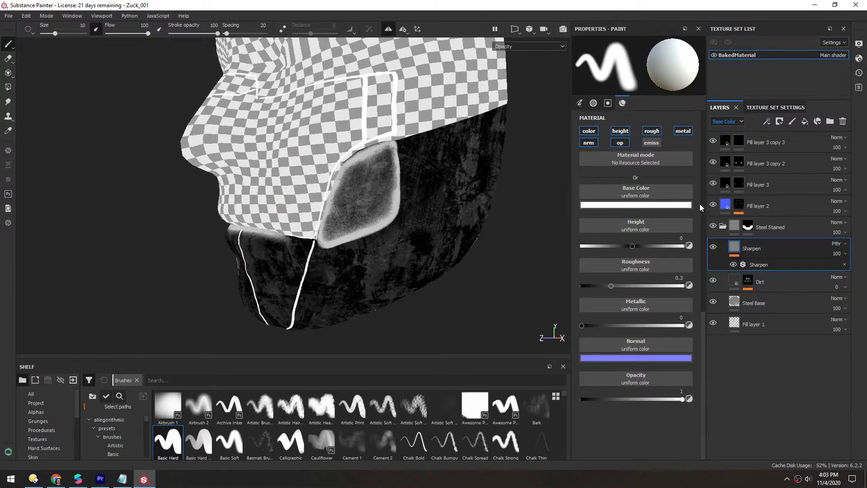
left_click(717, 122)
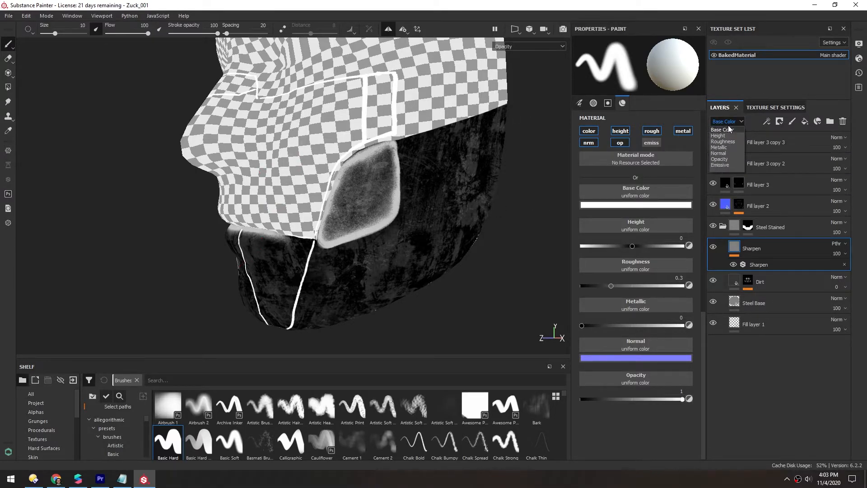
left_click(720, 160)
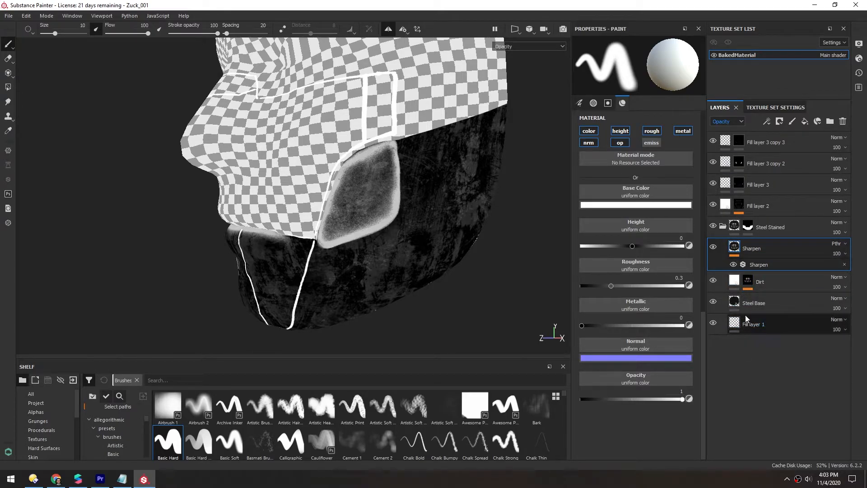
- Add a fill layer inside the Steel Stained folder with every channel disabled except opacity, set to 1
left_click(804, 122)
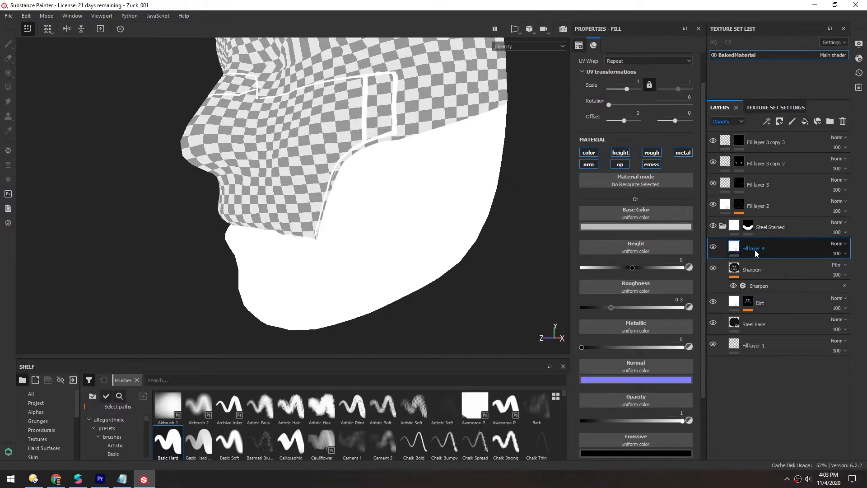
left_click(586, 165)
left_click(590, 154)
left_click(621, 155)
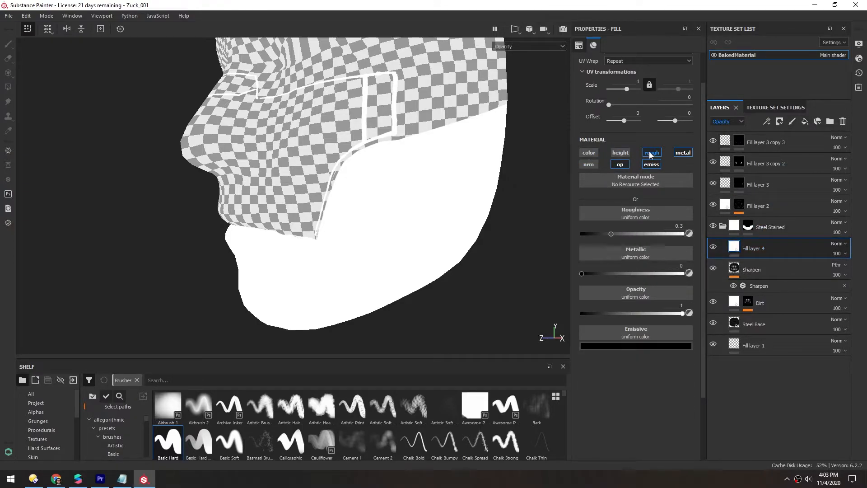
left_click(651, 154)
left_click(652, 164)
left_click(681, 154)
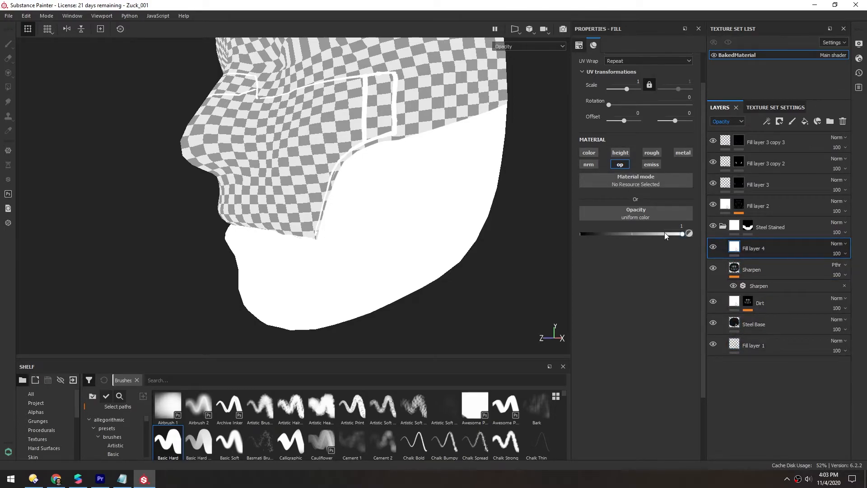
left_click_drag(682, 235, 699, 234)
- Collapse the Steel Stained folder in the layer stack
left_click_drag(276, 188, 335, 198, "alt")
left_click_drag(306, 118, 333, 185, "alt")
right_click_drag(334, 185, 384, 231, "alt")
middle_click_drag(383, 231, 353, 211, "alt")
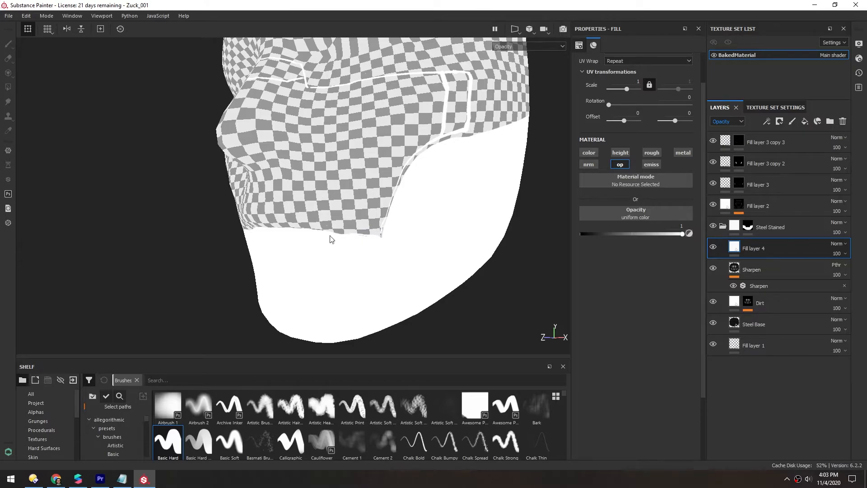
left_click(723, 225)
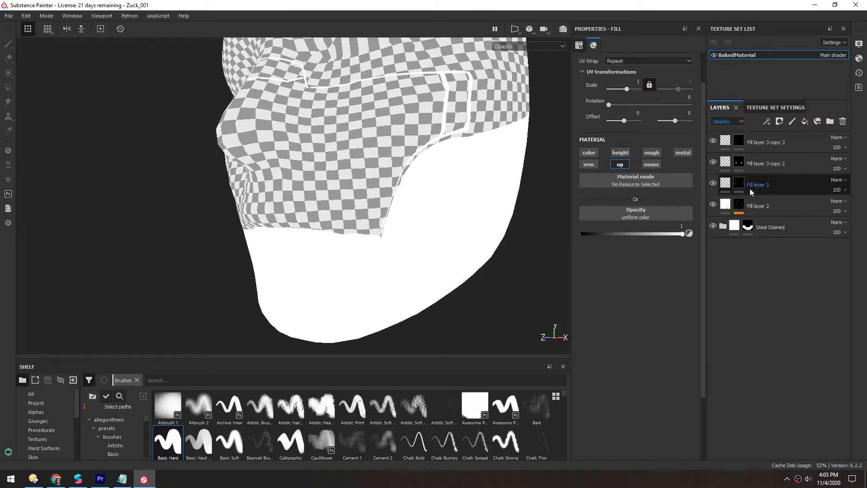
middle_click_drag(365, 171, 360, 173, "alt")
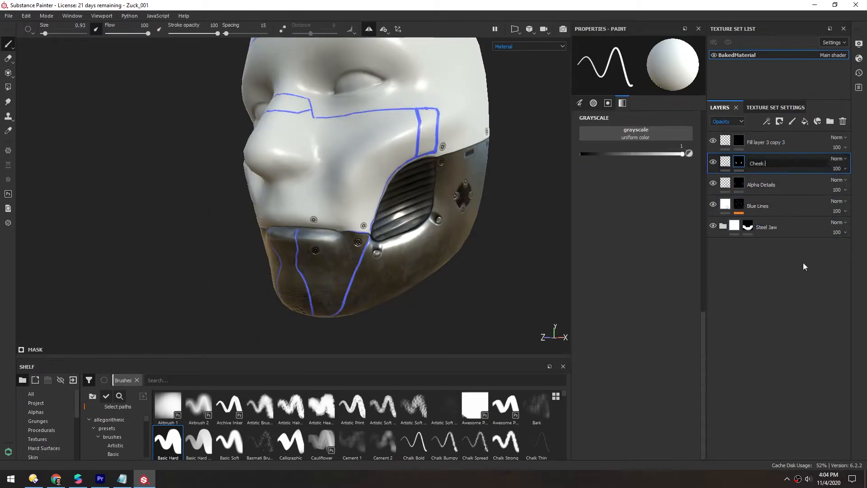
- Enable the opacity channel on the Alpha Details fill layer while displaying the Opacity channel in the viewport
left_click(528, 46)
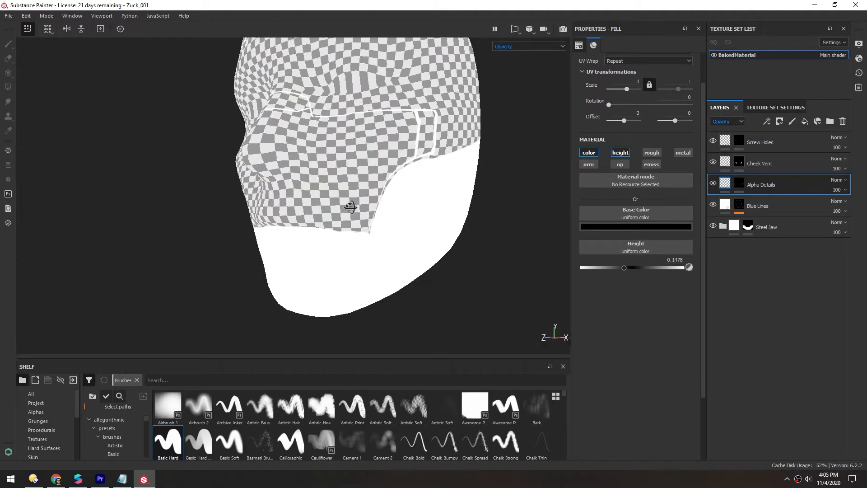
mouse_move(351, 207)
left_mouse_down("alt")
mouse_move(398, 204)
mouse_move(354, 209)
mouse_move(352, 196)
mouse_move(348, 213)
mouse_move(332, 201)
mouse_move(337, 212)
mouse_move(424, 154)
mouse_move(345, 200)
left_mouse_up("alt")
scroll(344, 204, "up", 1)
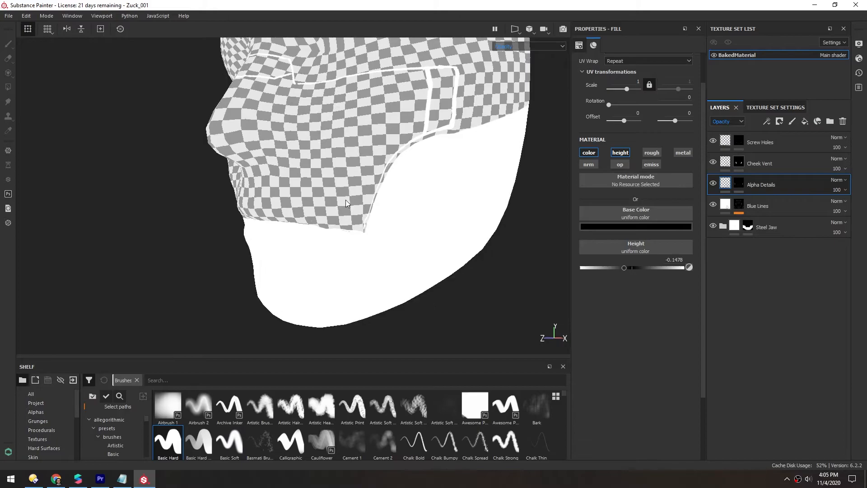
left_click(615, 165)
- Switch the viewport back to Material display and inspect the jaw edge and screw holes up close
scroll(351, 233, "up", 6)
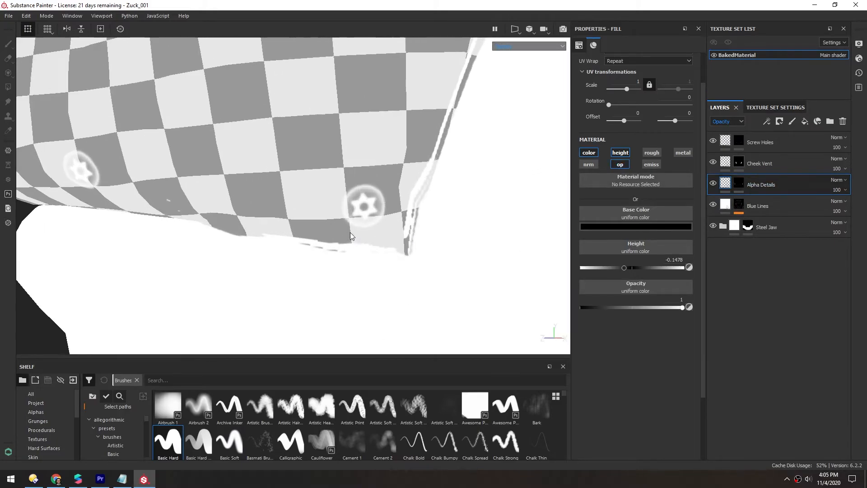
left_click_drag(341, 202, 342, 182, "alt")
scroll(392, 212, "down", 3)
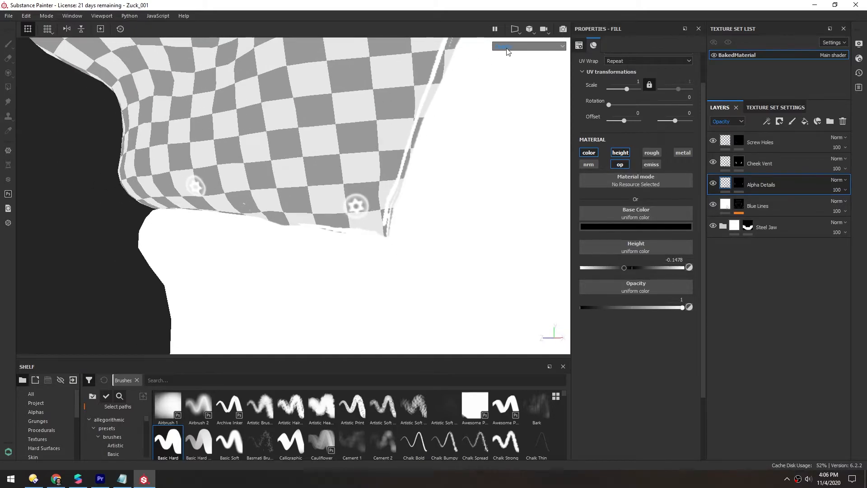
left_click(507, 48)
left_click(508, 60)
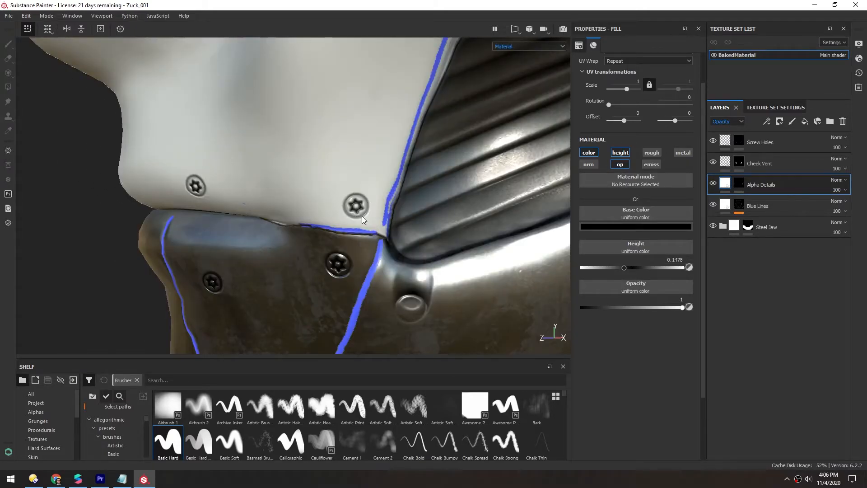
scroll(355, 215, "down", 6)
middle_click_drag(349, 191, 375, 171, "alt")
left_click_drag(375, 170, 329, 186, "alt")
left_click_drag(316, 221, 309, 202, "alt")
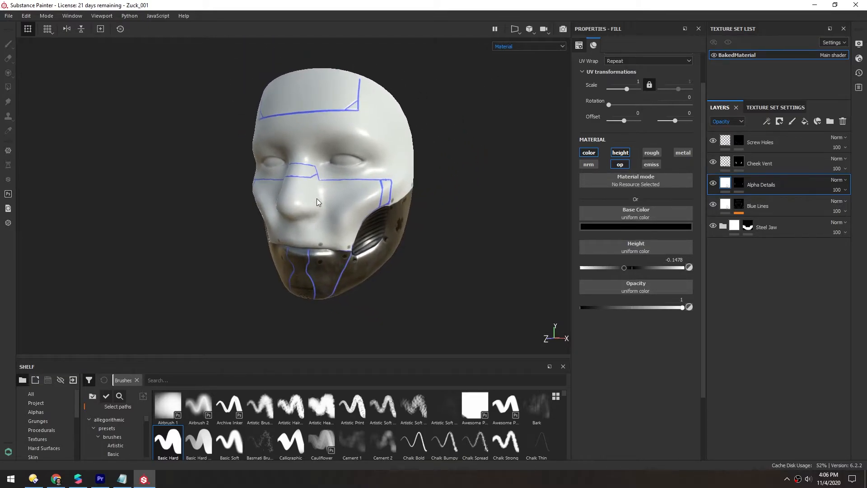
- Open the Export Textures dialog and set the export size to 1024
left_click(8, 15)
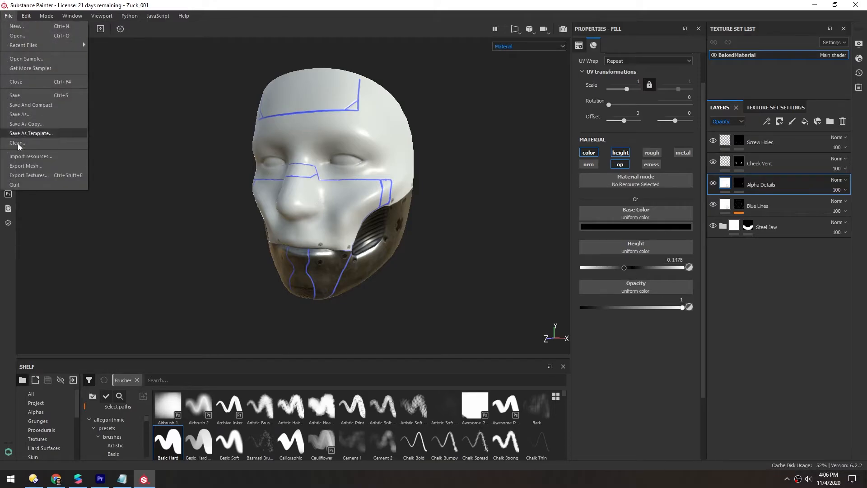
left_click(31, 176)
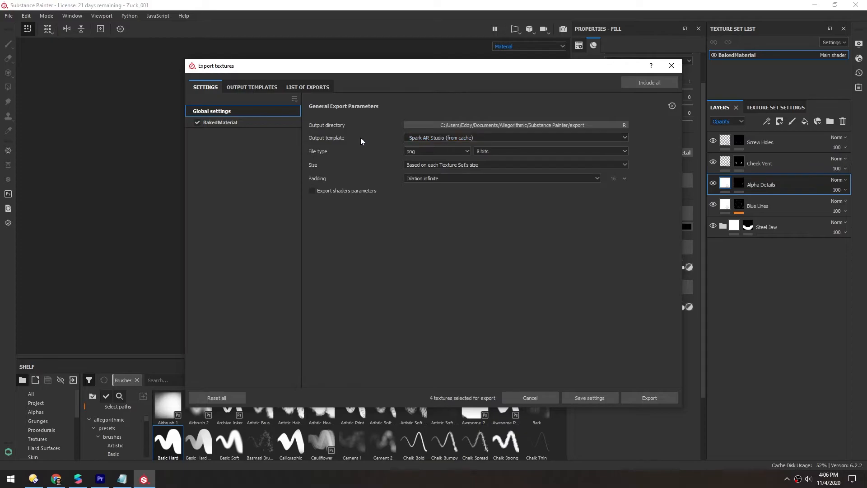
left_click(432, 163)
left_click(407, 202)
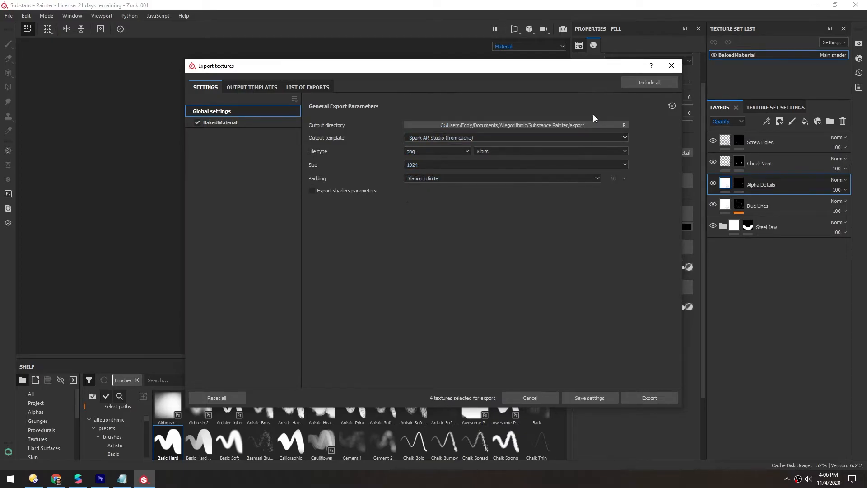
- Set the output directory to the Zuck_002 textures folder and export the textures
left_click(542, 125)
left_click(28, 481)
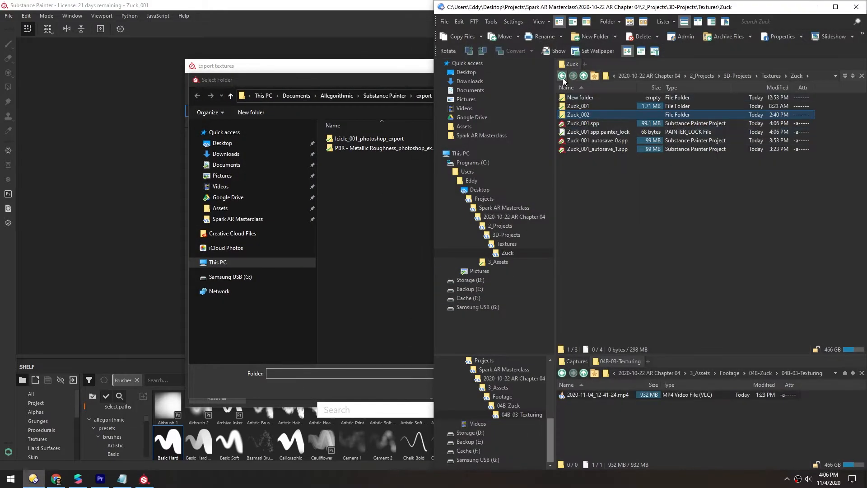
left_click(324, 75)
left_click(533, 386)
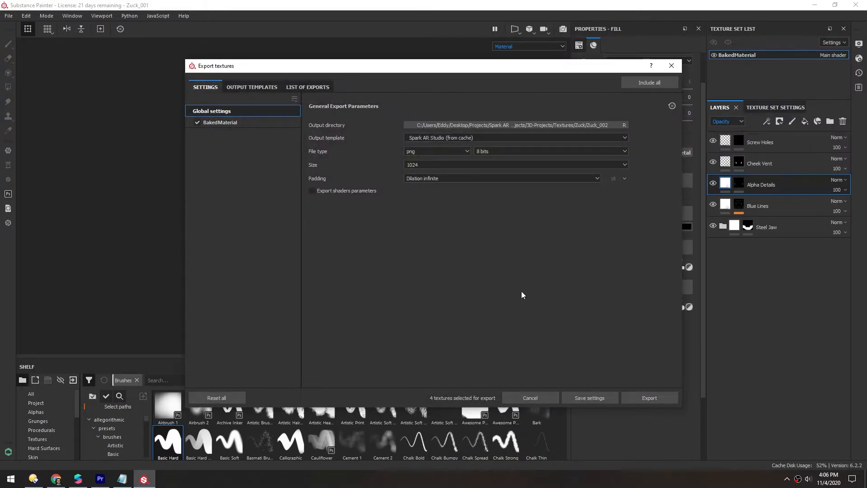
left_click(638, 397)
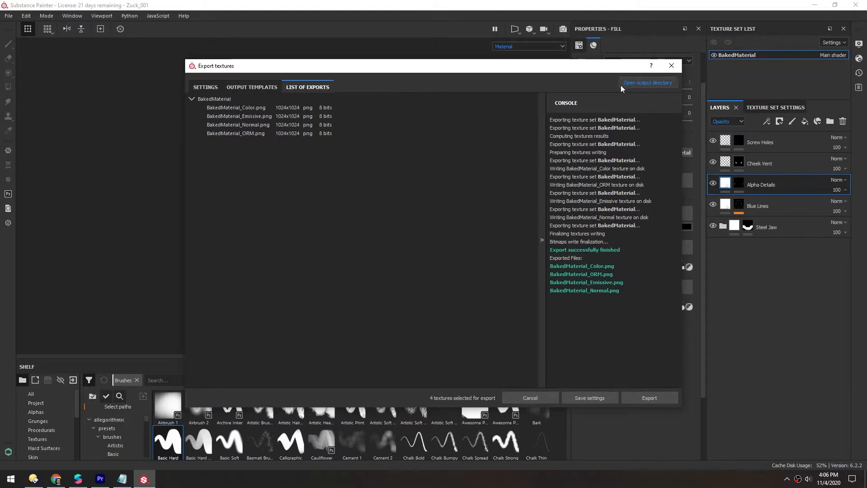
- Open the output directory and view the exported BakedMaterial_Color.png texture
left_click(663, 84)
scroll(232, 260, "up", 3, "ctrl")
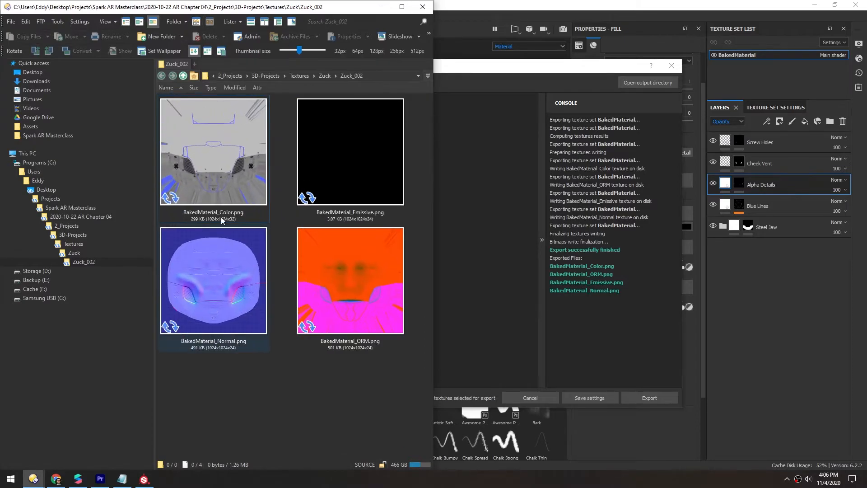
double_click(242, 177)
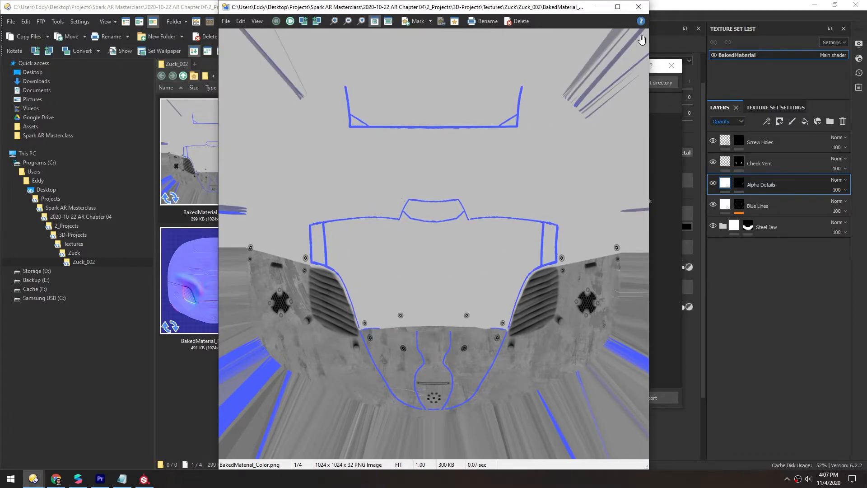
- Close the image viewer and export dialog, and switch the viewport display to the Opacity channel
left_click(639, 8)
left_click(383, 6)
left_click(672, 66)
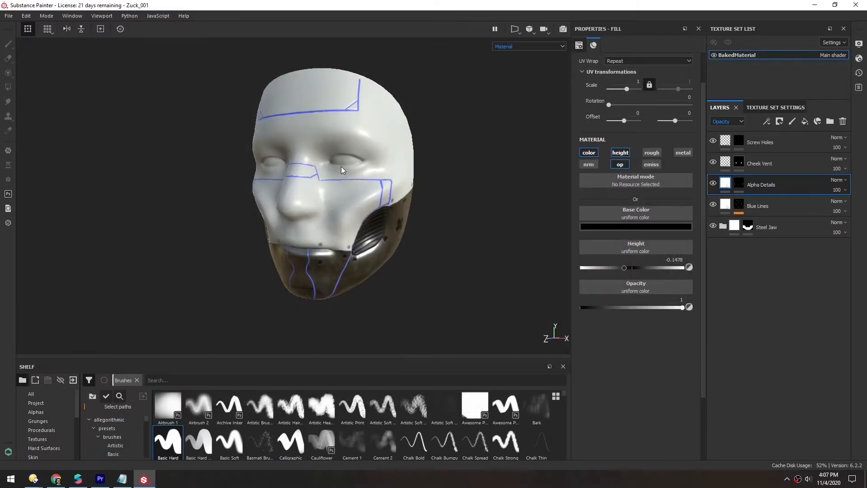
left_click(508, 47)
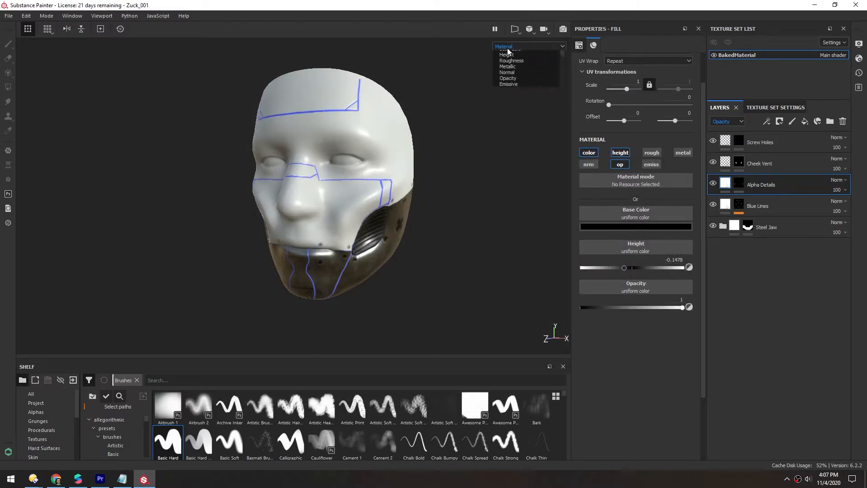
left_click(508, 104)
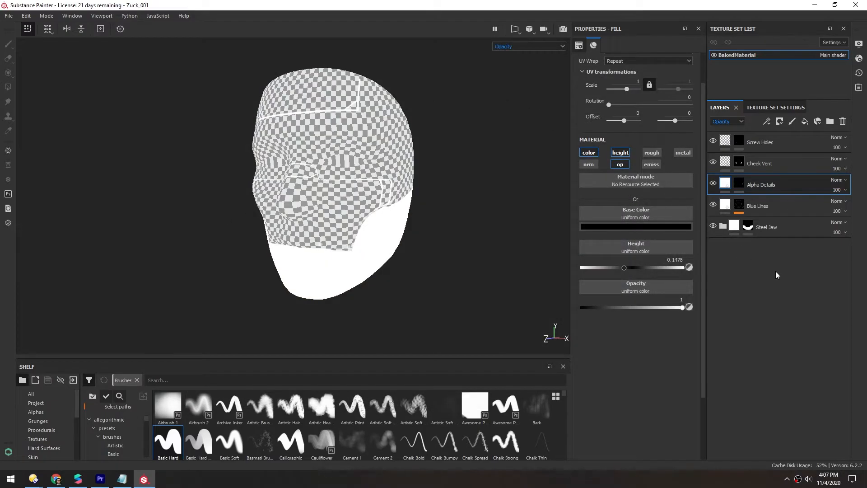
- Add a fill layer at the bottom of the layer stack with only its opacity channel enabled
left_click(804, 122)
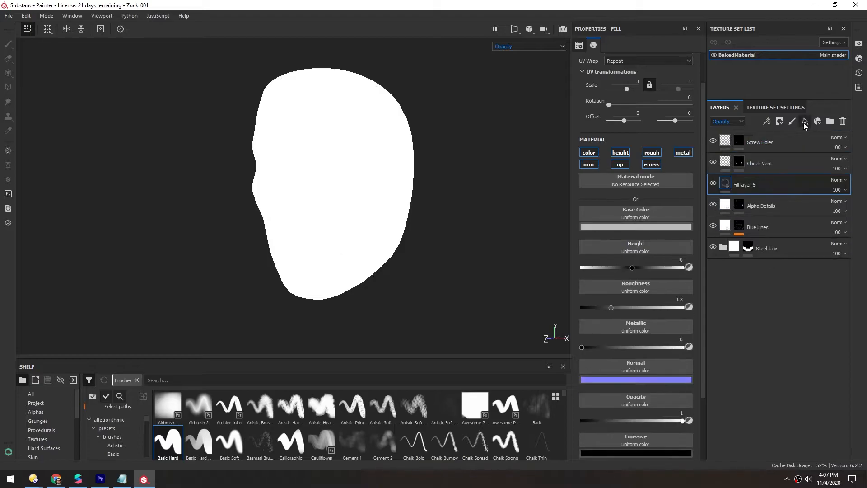
left_click_drag(745, 185, 734, 271)
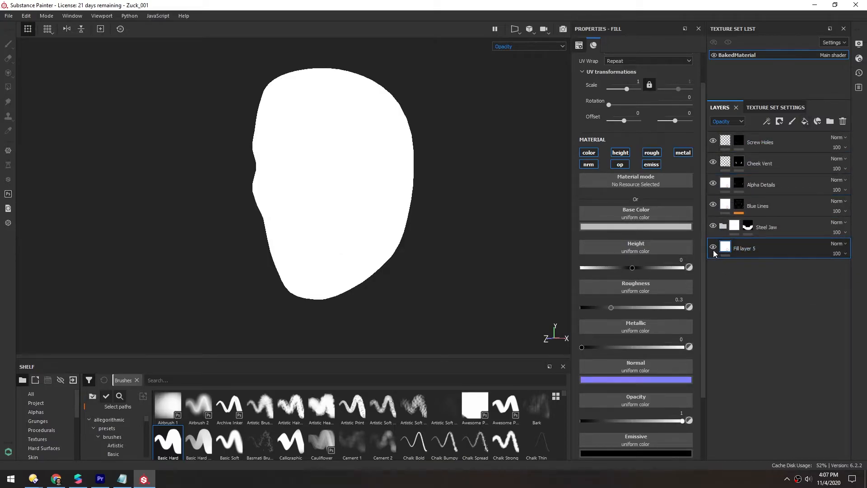
left_click(589, 165)
left_click(589, 152)
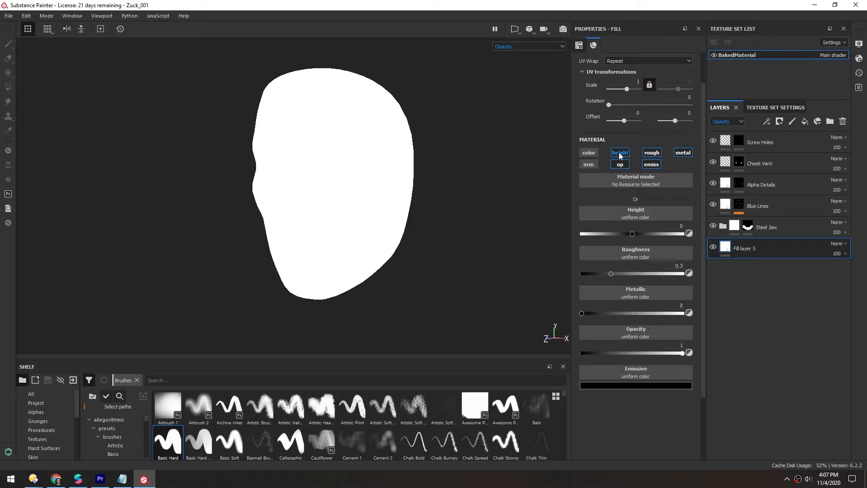
left_click(620, 152)
left_click(652, 153)
left_click(651, 165)
left_click(683, 153)
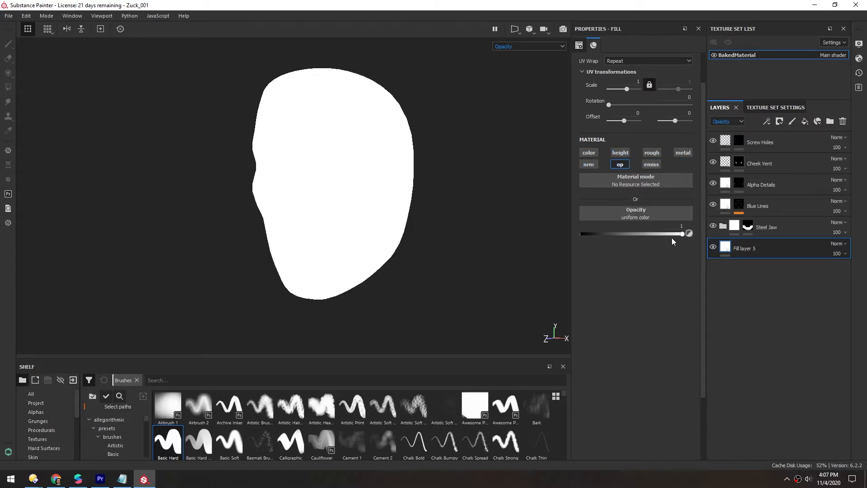
- Set the bottom fill layer's opacity to 0
left_click_drag(682, 236, 540, 243)
left_click_drag(346, 222, 313, 199, "alt")
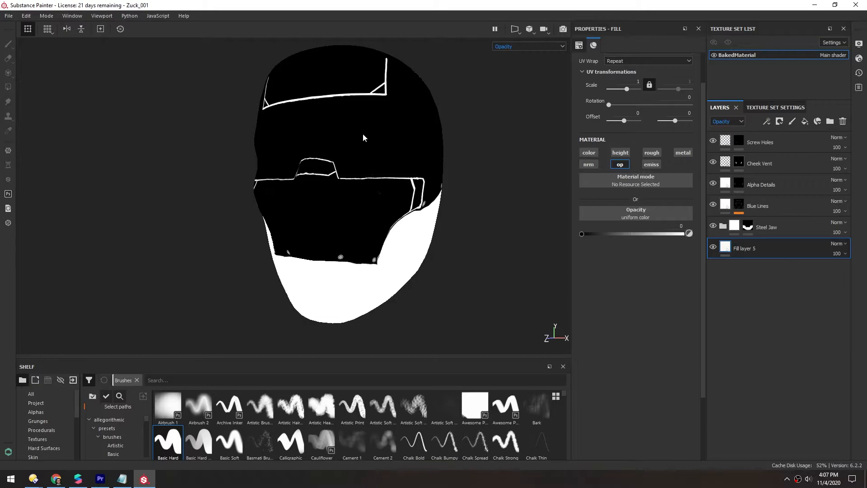
scroll(343, 148, "down", 2)
middle_click_drag(344, 149, 358, 165, "alt")
scroll(405, 169, "down", 1)
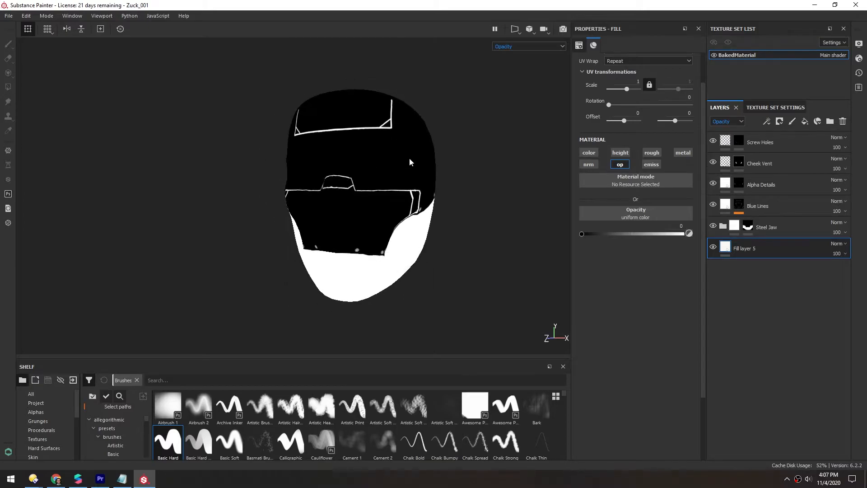
- Export the textures again with the existing export settings
left_click(8, 16)
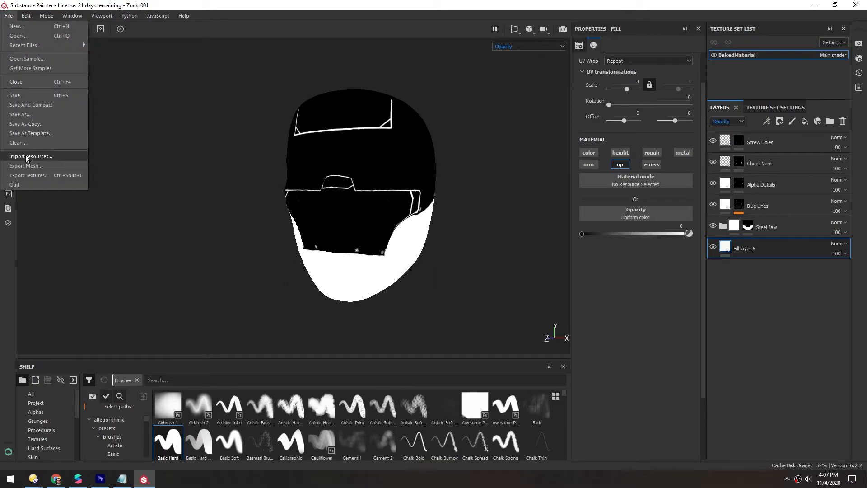
left_click(28, 176)
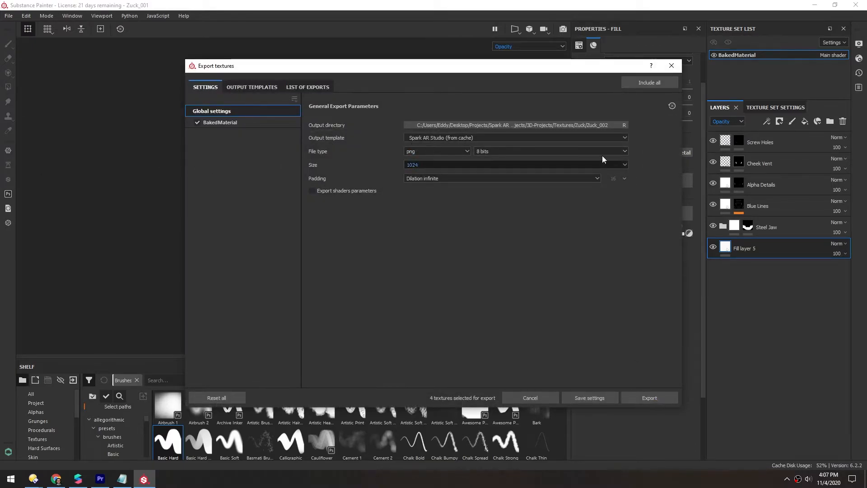
left_click(631, 397)
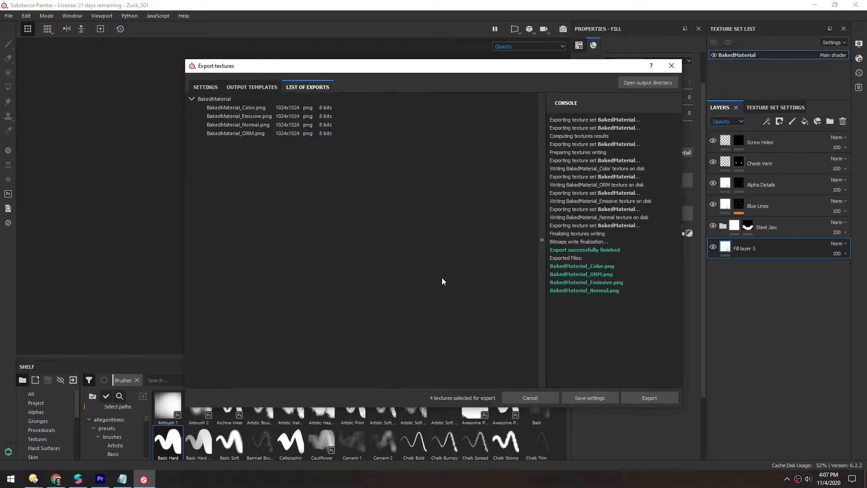
- Open the output directory and view the exported BakedMaterial_Color.png texture
left_click(624, 84)
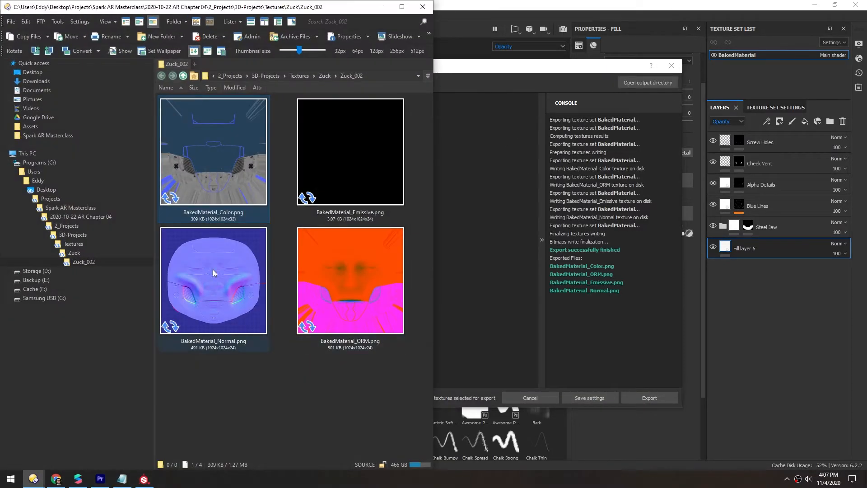
double_click(190, 170)
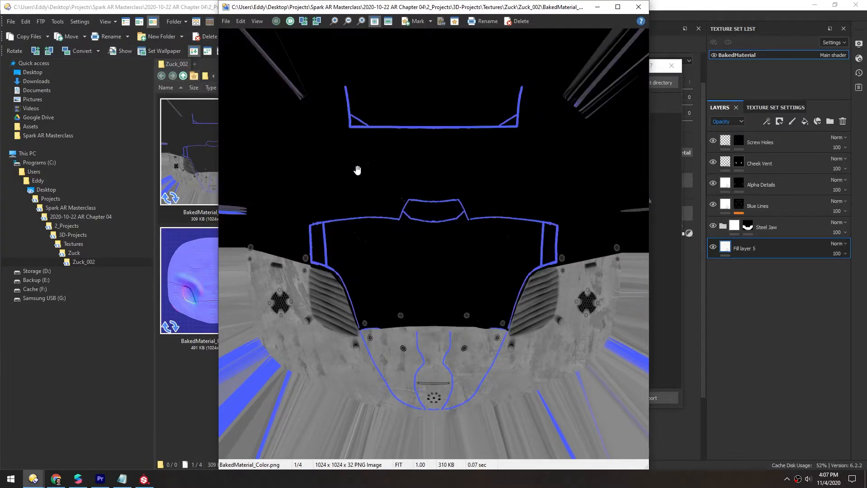
left_click(640, 9)
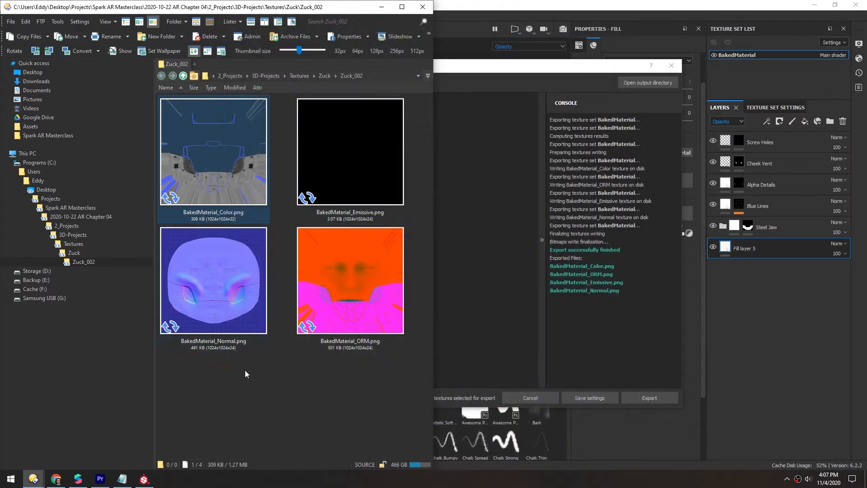
- Delete the BakedMaterial_Emissive.png texture from the output folder
left_click(245, 372)
scroll(270, 293, "down", 1, "ctrl")
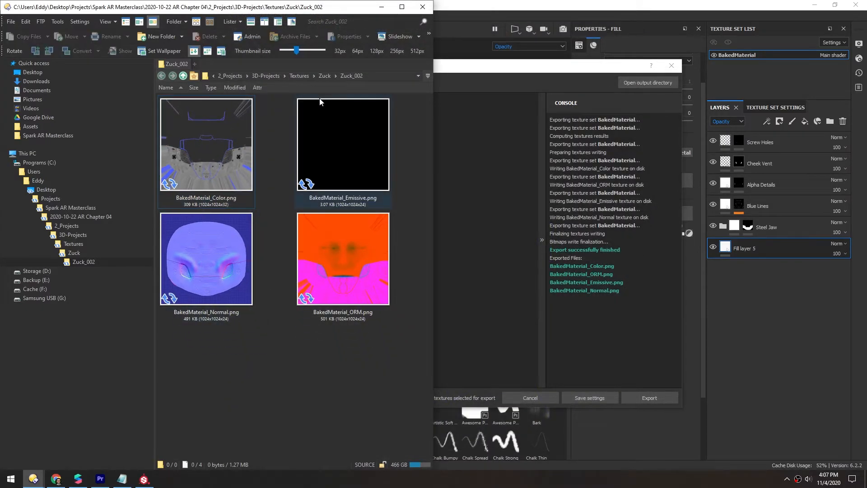
left_click(331, 154)
key("Delete")
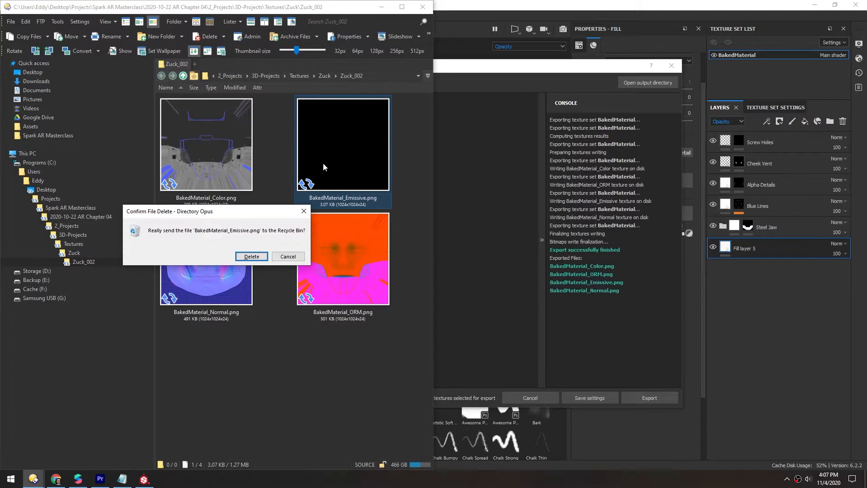
left_click(251, 256)
- View the BakedMaterial_Normal.png and BakedMaterial_ORM.png textures
double_click(330, 134)
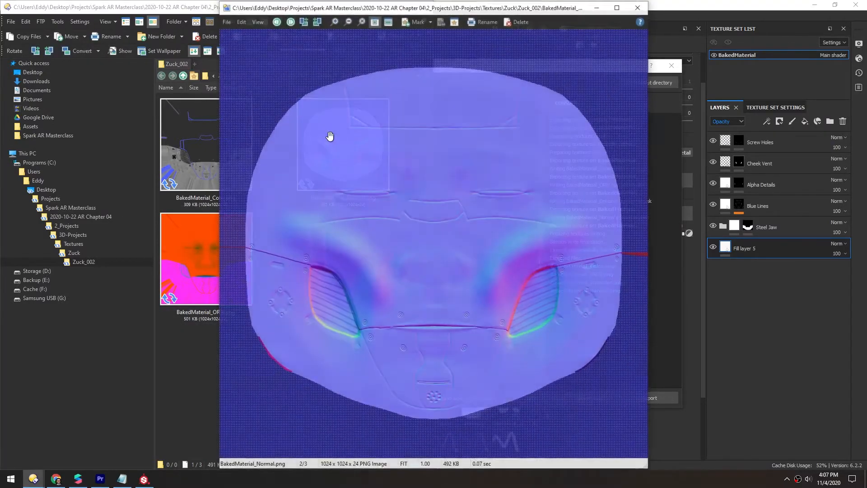
left_click(644, 10)
double_click(204, 242)
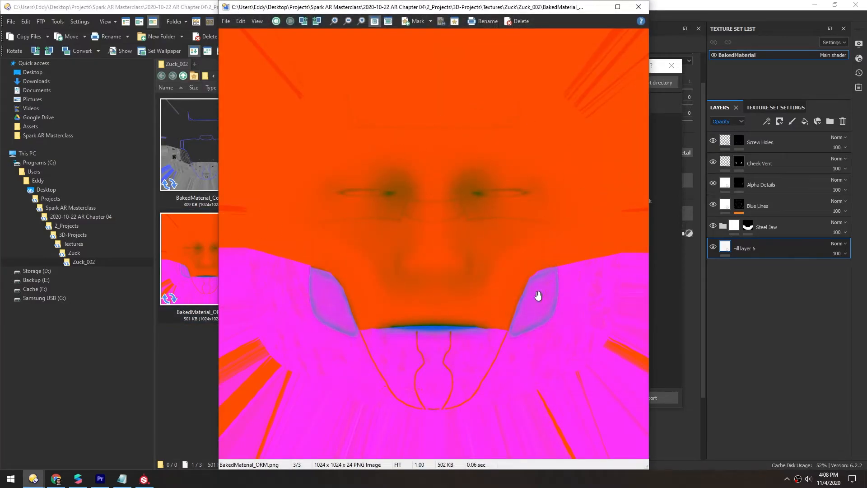
left_click(639, 7)
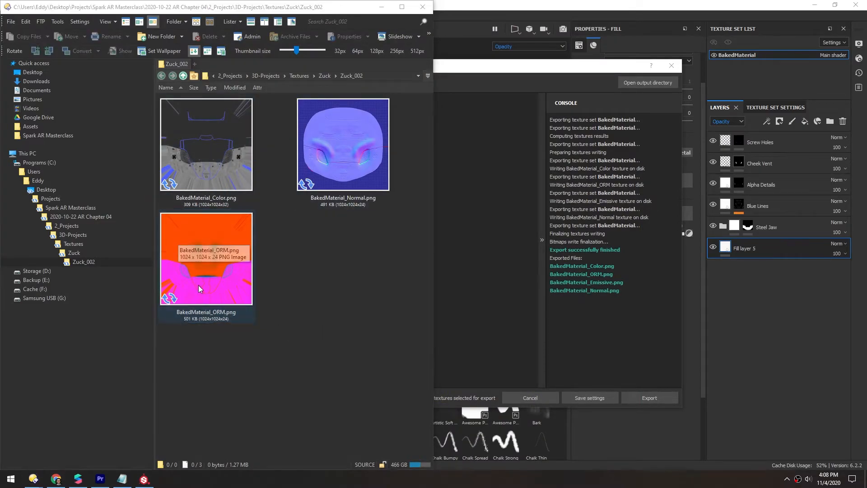
- Launch Crush, snap it beside the folder, and add the three exported textures to it
key("super")
type("crus")
key("Escape")
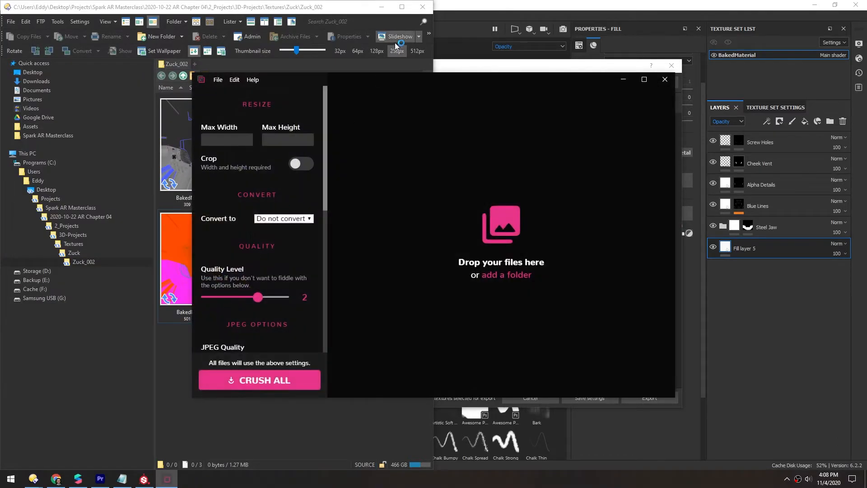
key("super+Right")
left_click_drag(218, 345, 634, 85)
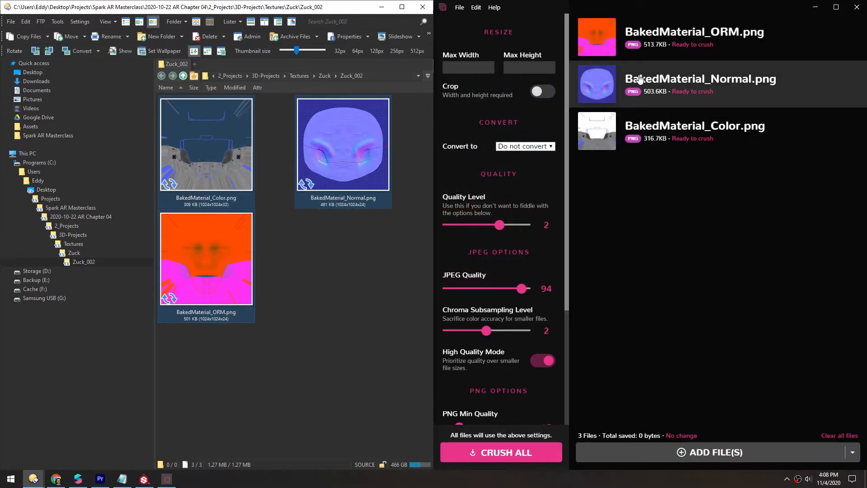
- Compress all three textures with Crush
left_click(517, 147)
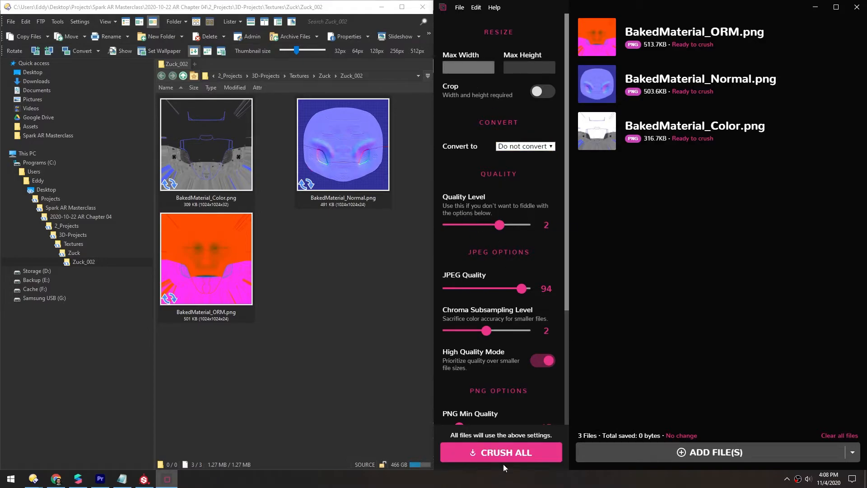
left_click(494, 453)
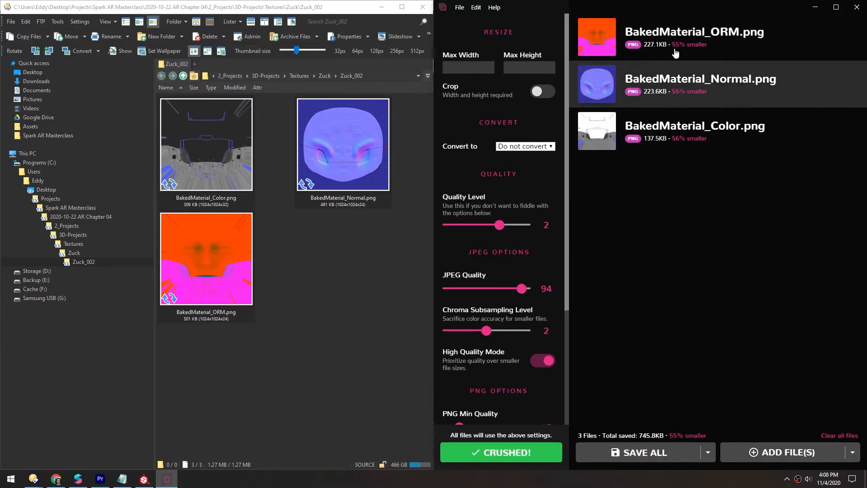
- Compare the before and after versions of the ORM, Normal and Color textures
left_click(599, 38)
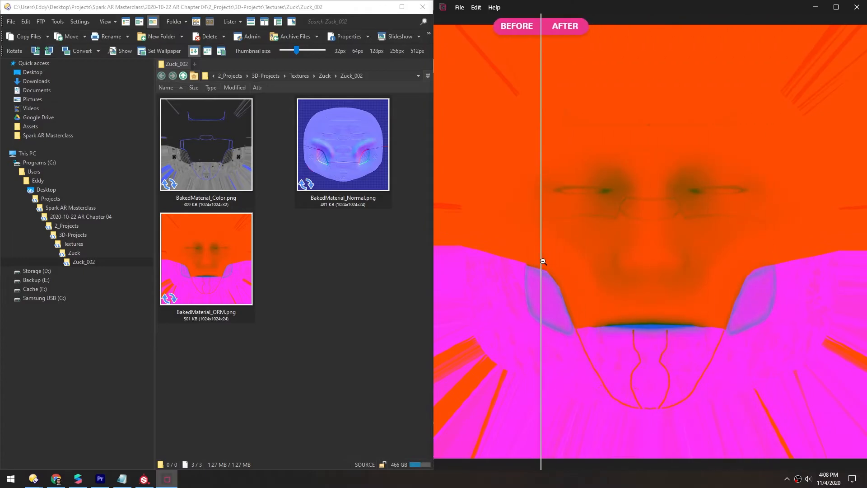
left_click(625, 227)
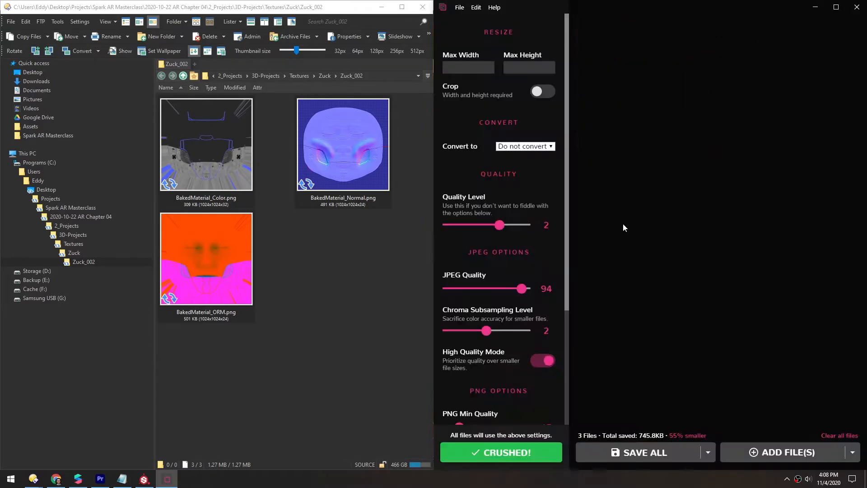
left_click(599, 86)
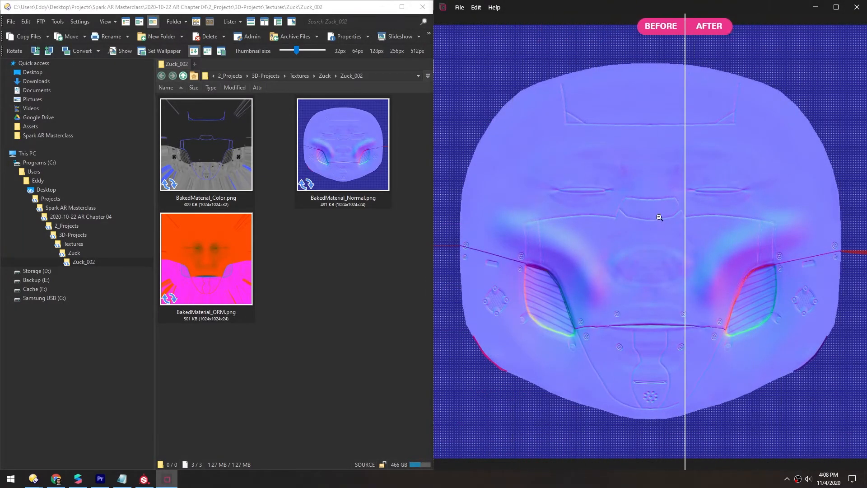
left_click(626, 209)
left_click(601, 132)
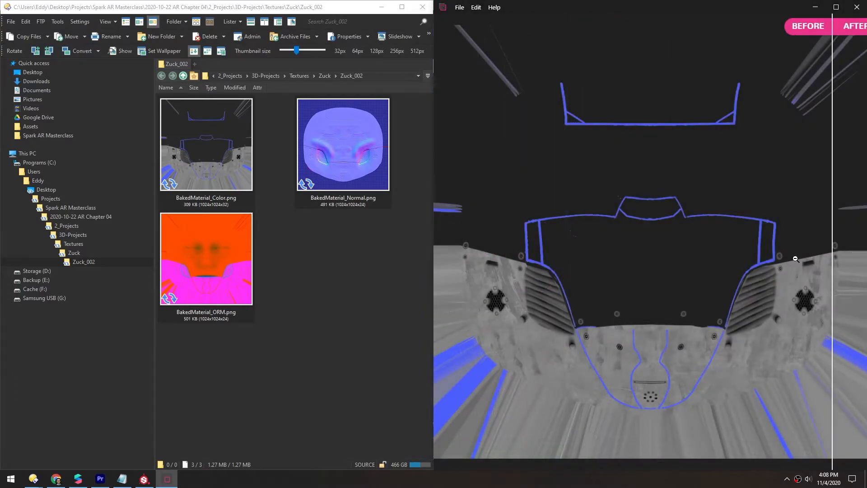
left_click(572, 235)
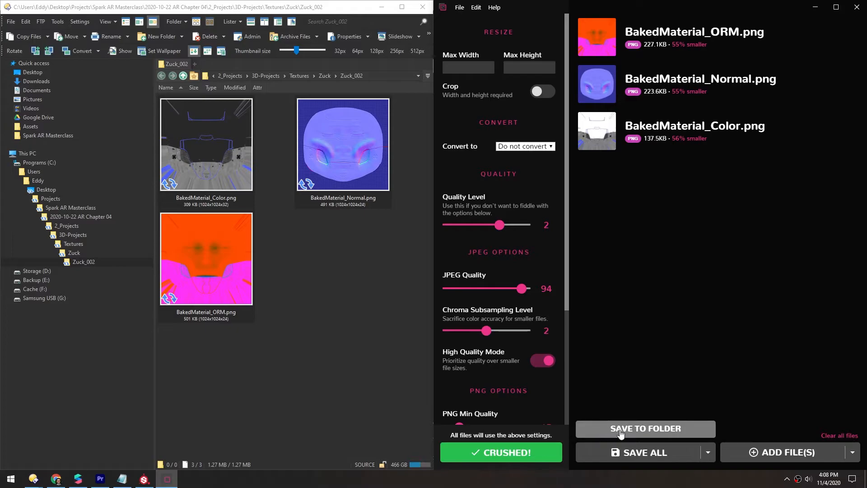
- Save the compressed textures to a new folder named Crushed inside Zuck_002
left_click(620, 429)
left_click_drag(331, 62, 449, 60)
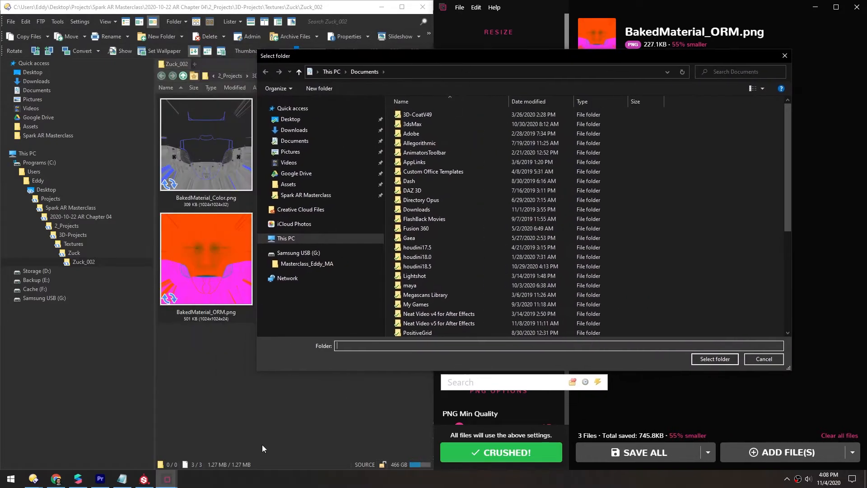
left_click(217, 174)
left_click(652, 163)
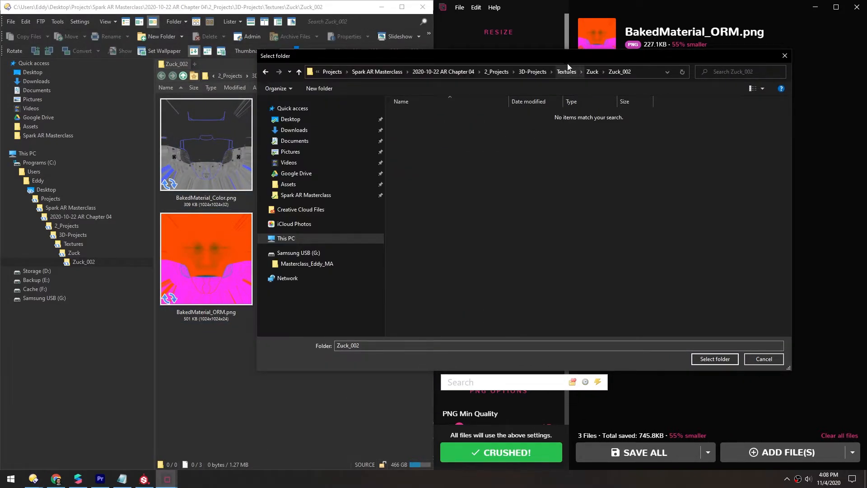
right_click(478, 172)
mouse_move(562, 267)
left_click(589, 268)
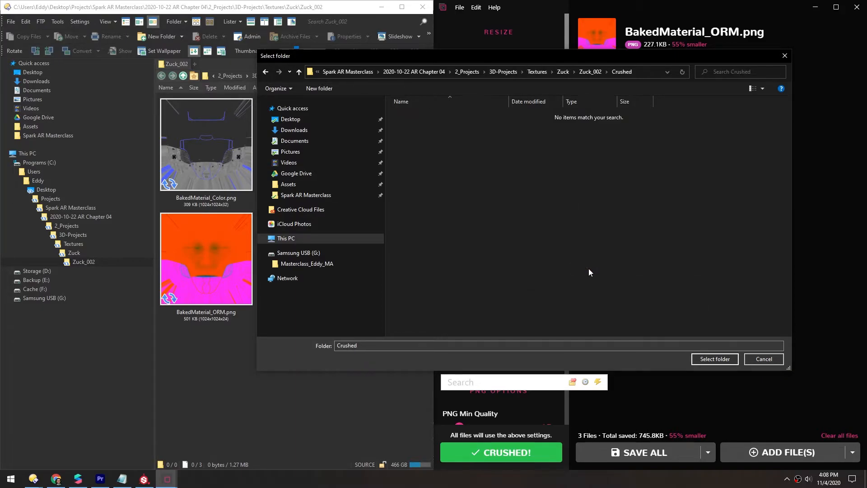
left_click(713, 359)
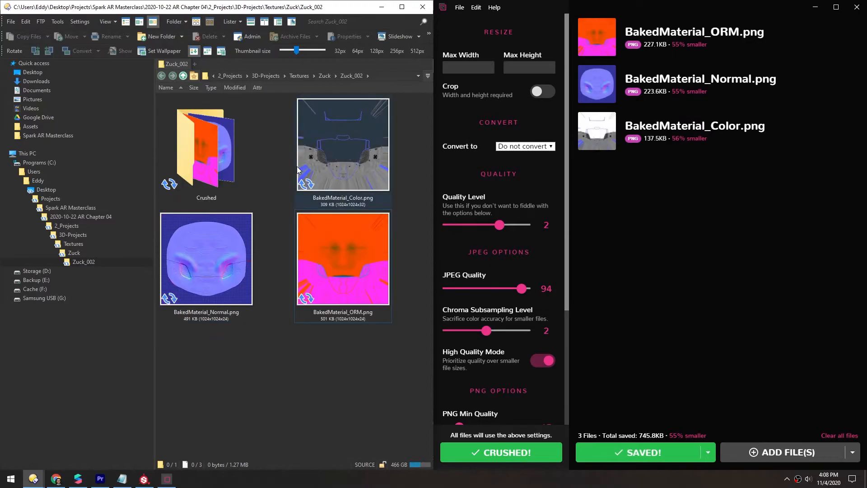
- Open the Crushed folder and move the file browser window over to the other side
double_click(215, 140)
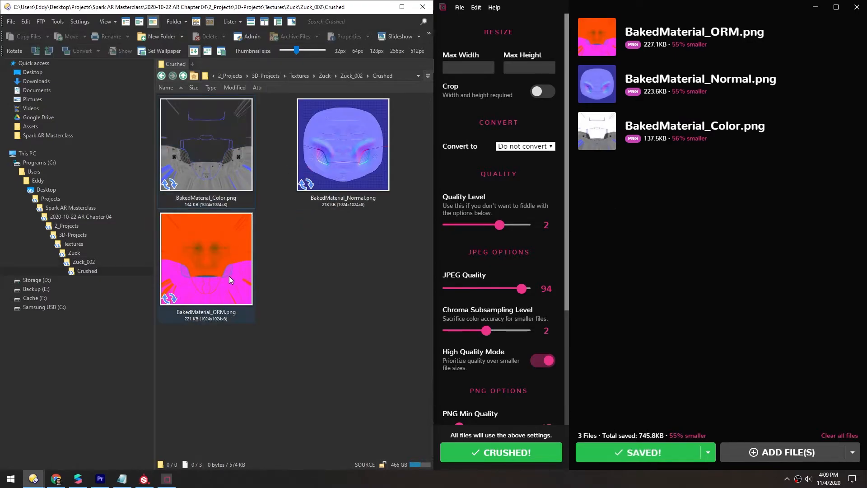
mouse_move(294, 8)
left_mouse_down()
mouse_move(727, 57)
mouse_move(866, 109)
left_mouse_up()
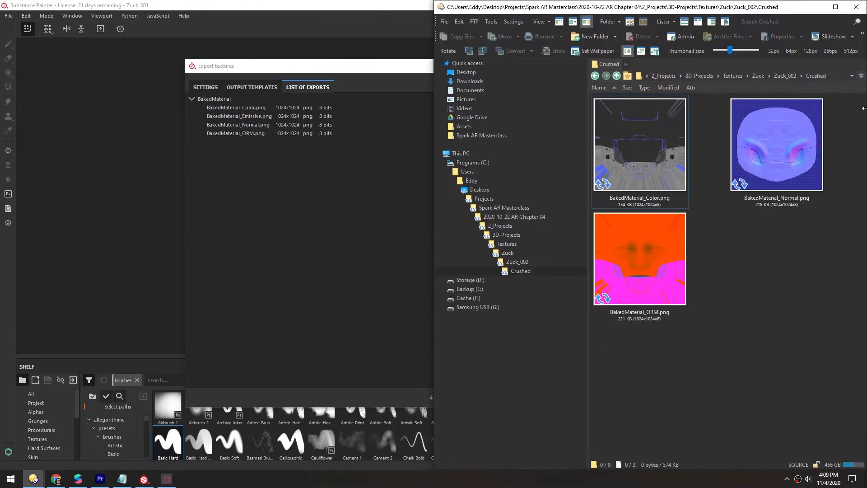
- Close Crush and the export dialog, and minimize Substance Painter
left_click(167, 478)
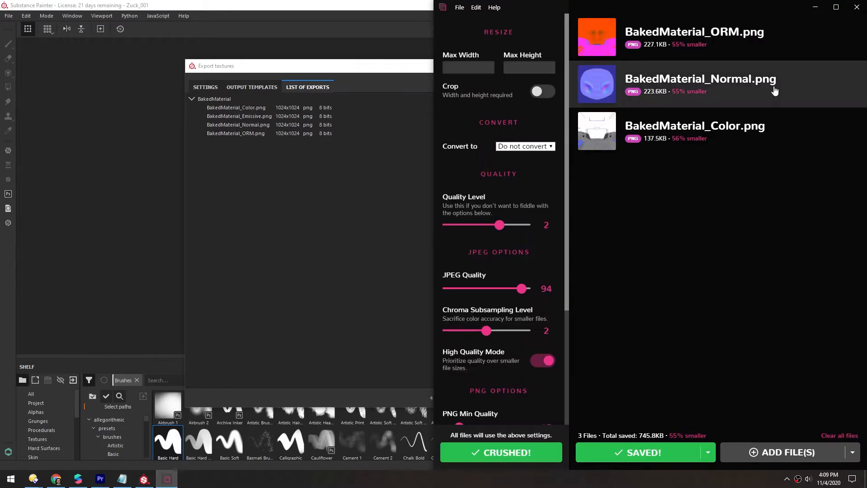
left_click(857, 6)
left_click(373, 206)
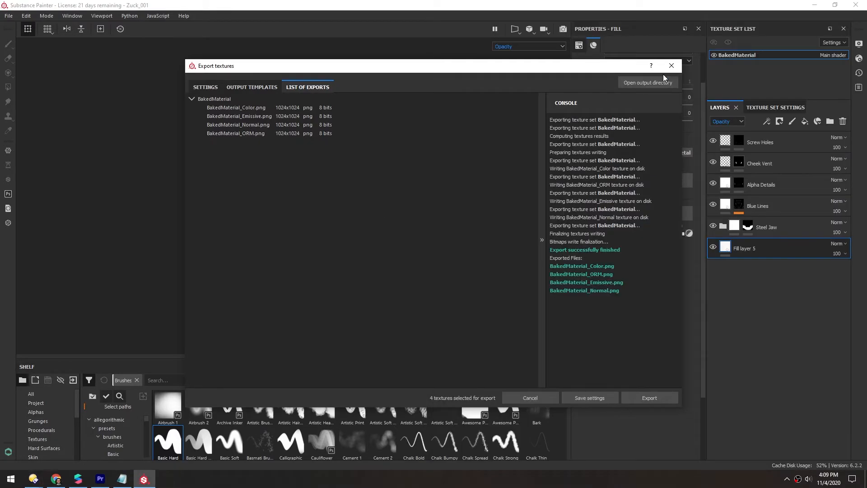
left_click(671, 66)
left_click(813, 6)
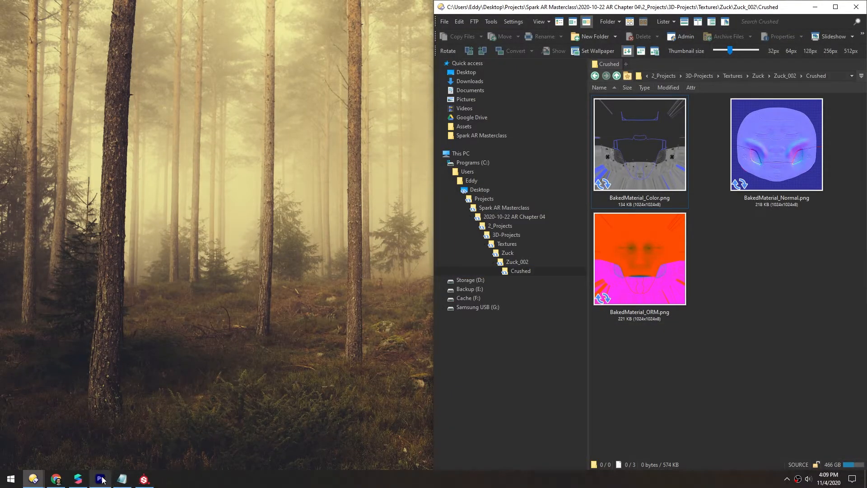
- Switch to Spark AR and enlarge the simulator preview
left_click(79, 480)
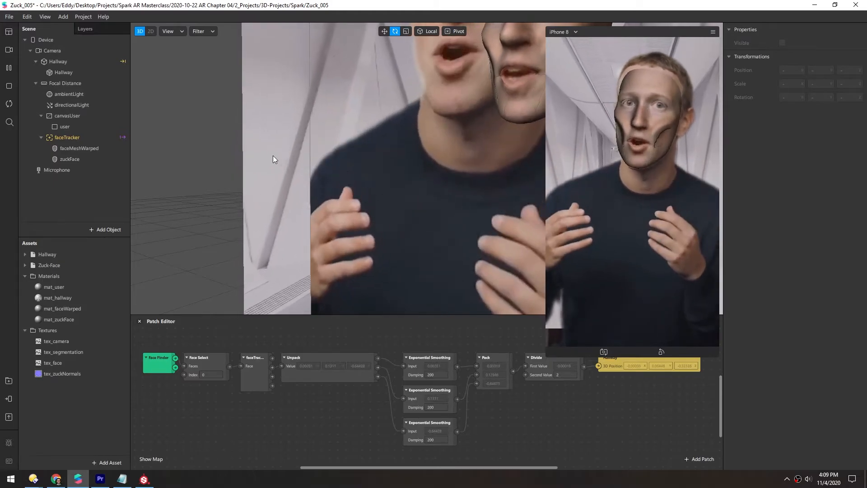
left_click_drag(577, 357, 582, 309)
scroll(418, 167, "down", 5)
left_click_drag(399, 182, 446, 130, "alt")
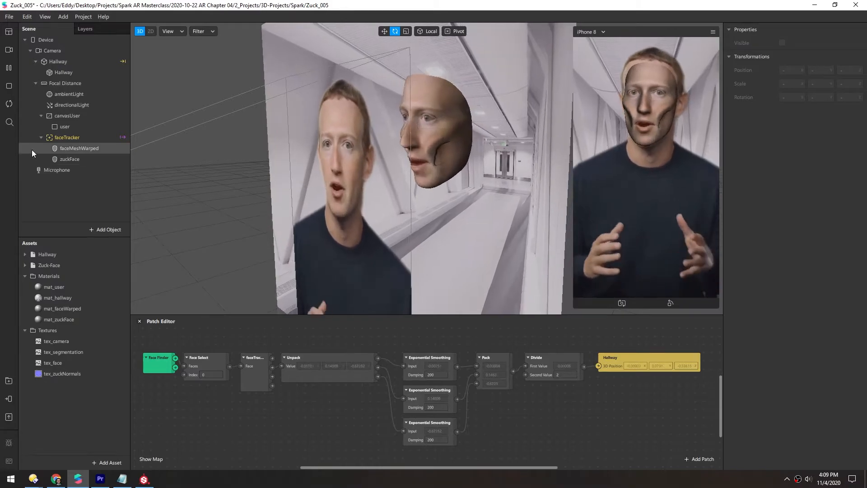
- Hide both face meshes, then show faceMeshWarped and zuckFace again one at a time to compare them
left_click(63, 148)
left_click(67, 160, "shift")
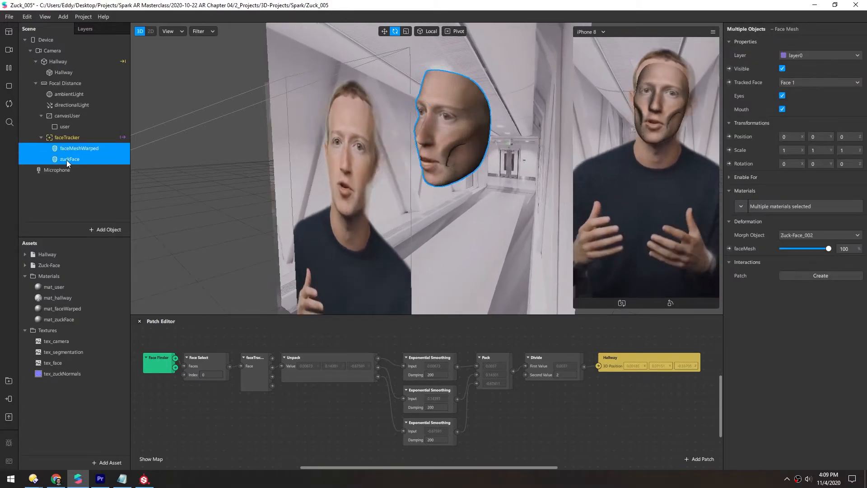
left_click(783, 70)
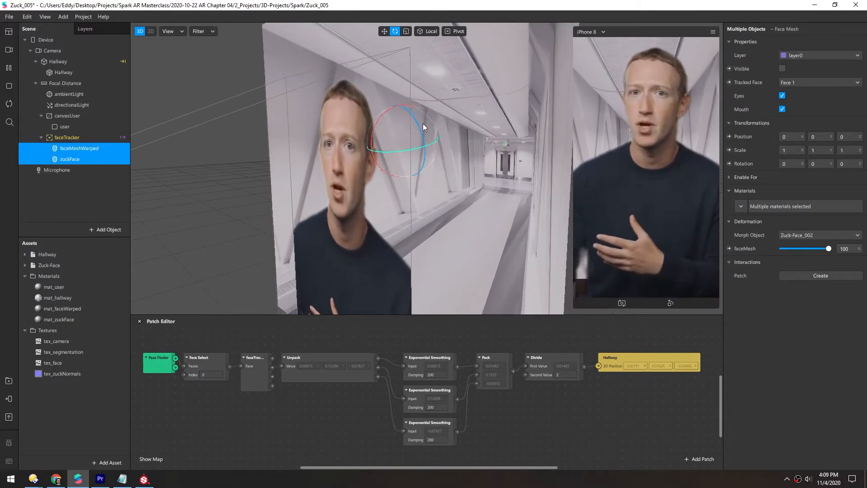
left_click(62, 194)
left_click(75, 147)
left_click(782, 69)
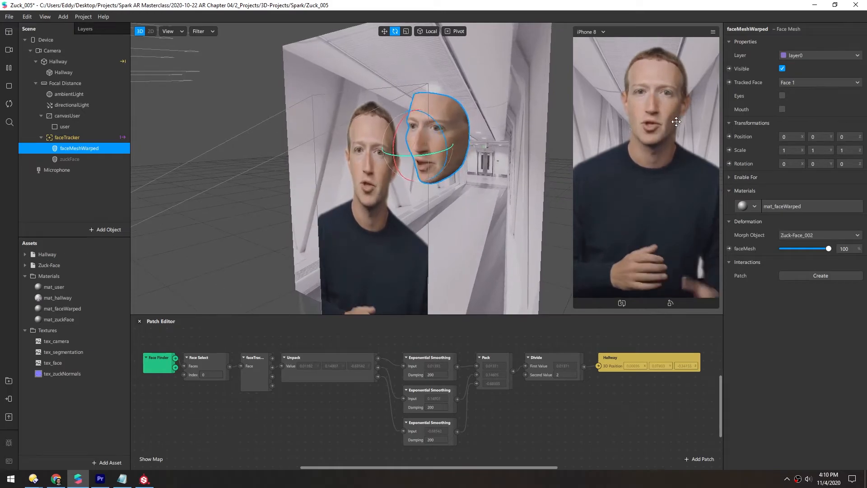
left_click(70, 158)
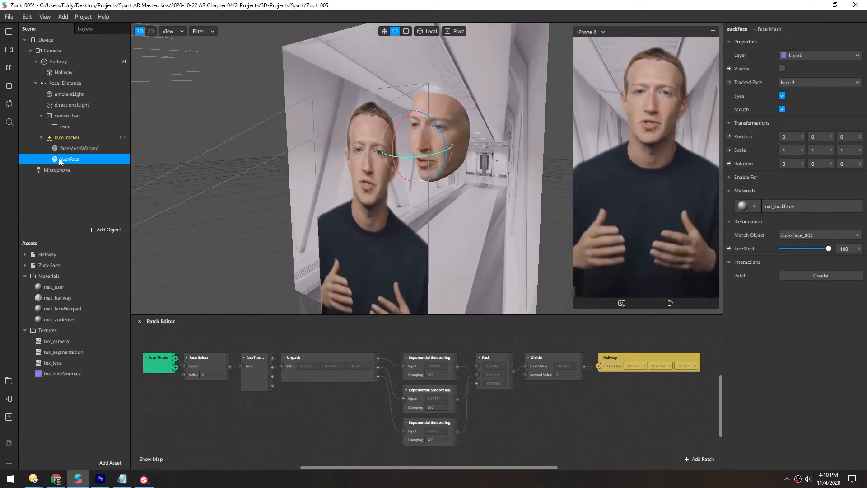
left_click(781, 69)
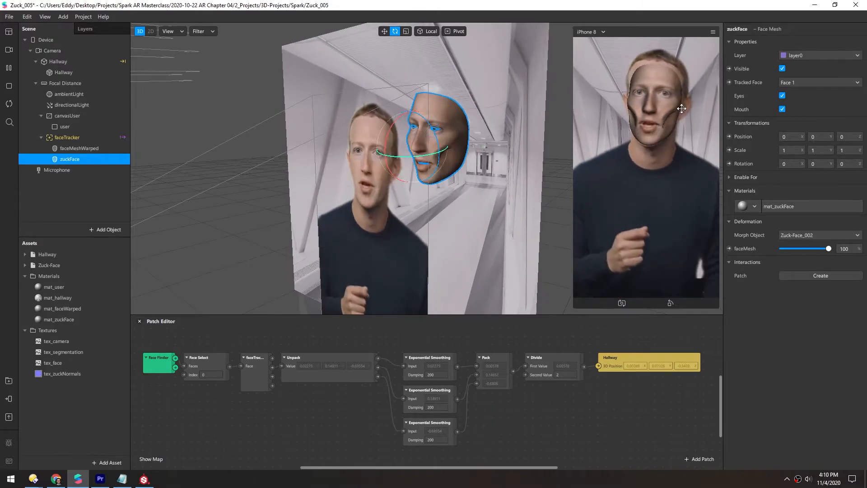
- Open the zuckFace material and set its shader type to Physically-Based
left_click(792, 206)
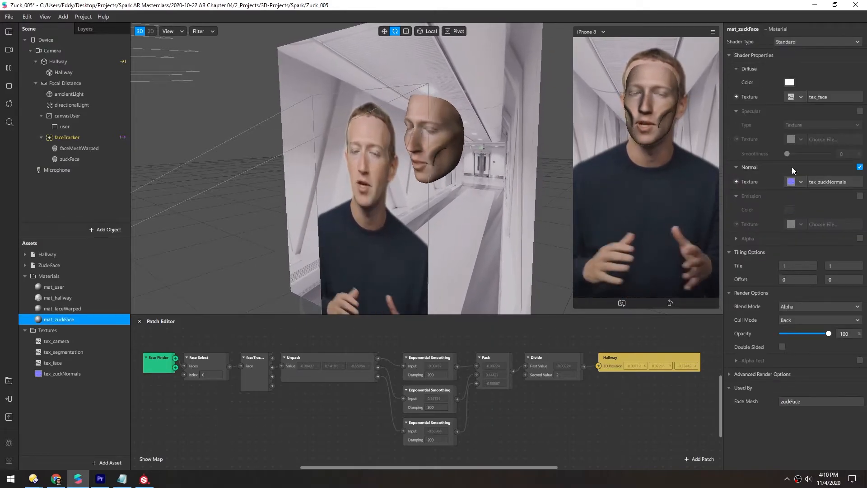
left_click(798, 40)
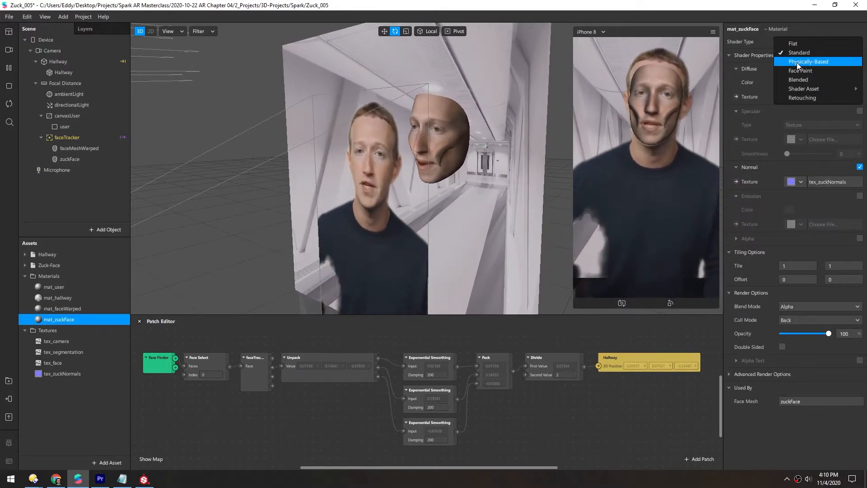
left_click(797, 63)
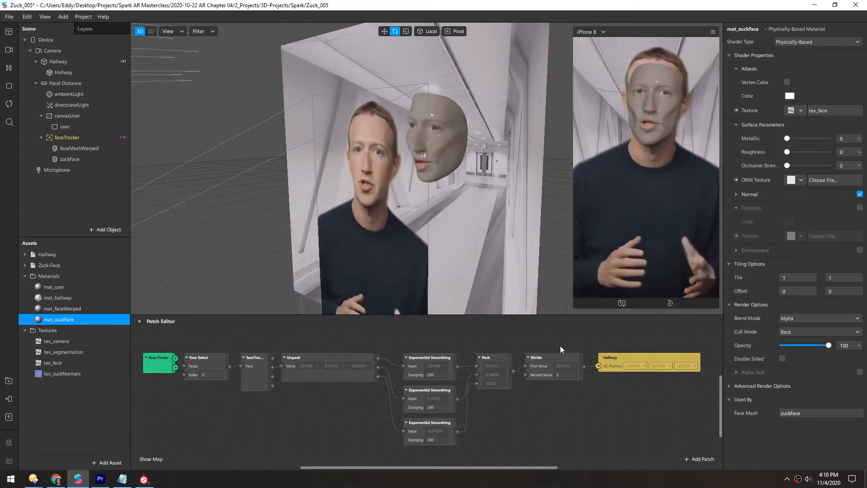
- Import the three textures from the Crushed folder into the project's assets
left_click_drag(574, 310, 541, 363)
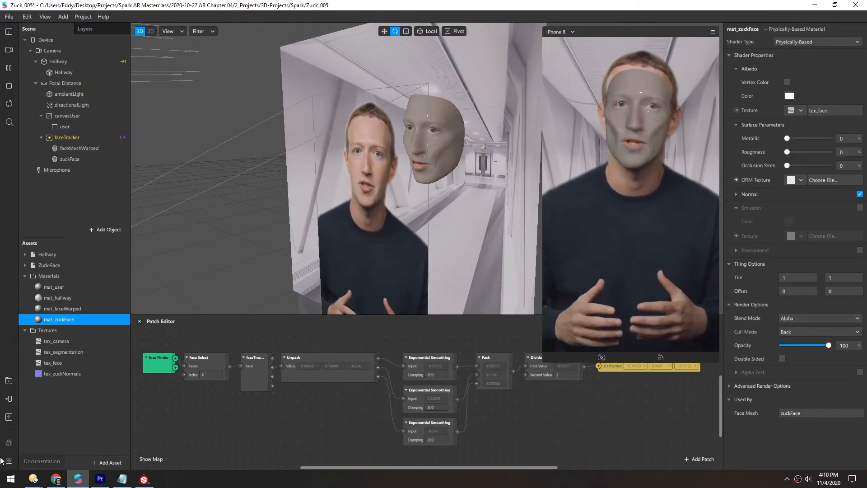
left_click(34, 479)
left_click(85, 440)
left_click_drag(618, 355, 795, 132)
left_click_drag(666, 150, 57, 415)
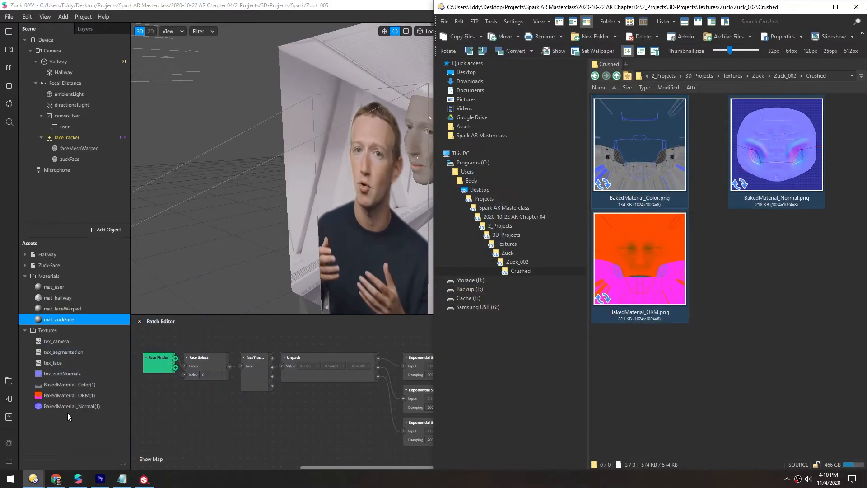
left_click(67, 425)
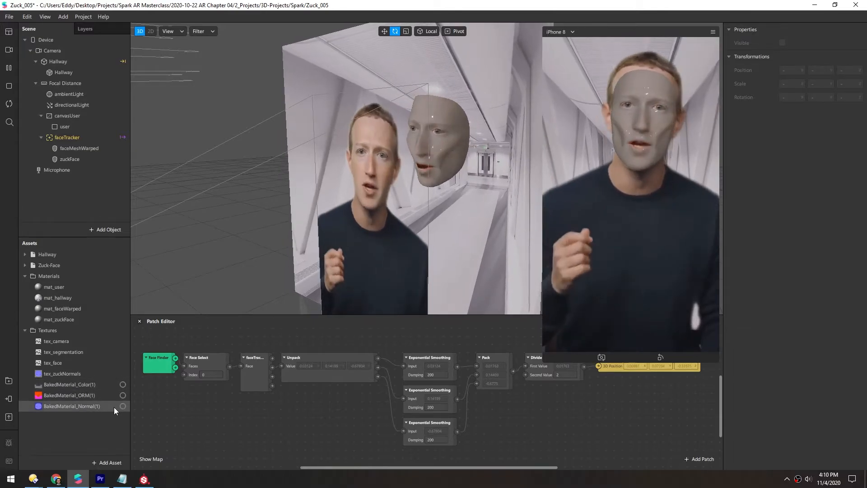
- Turn on No compression for the three imported BakedMaterial textures
left_click(61, 385)
left_click(65, 407, "shift")
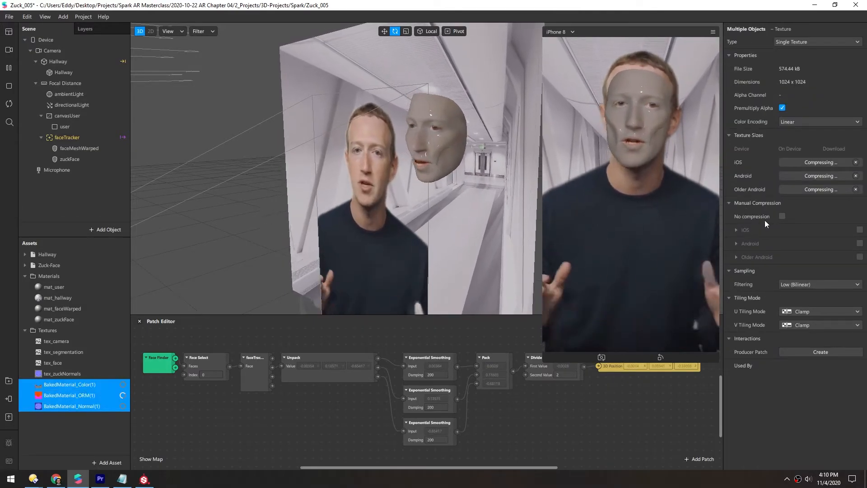
left_click(782, 216)
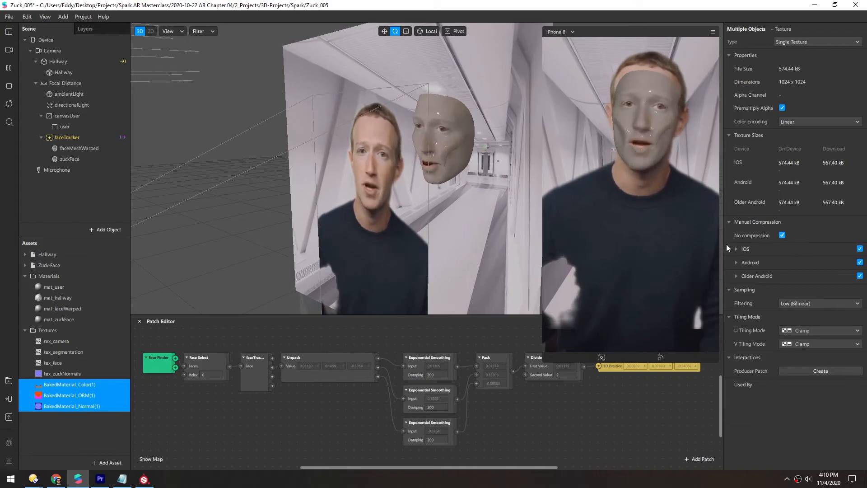
- Assign BakedMaterial_Color(1) as the albedo texture of mat_zuckFace
left_click(64, 418)
double_click(36, 321)
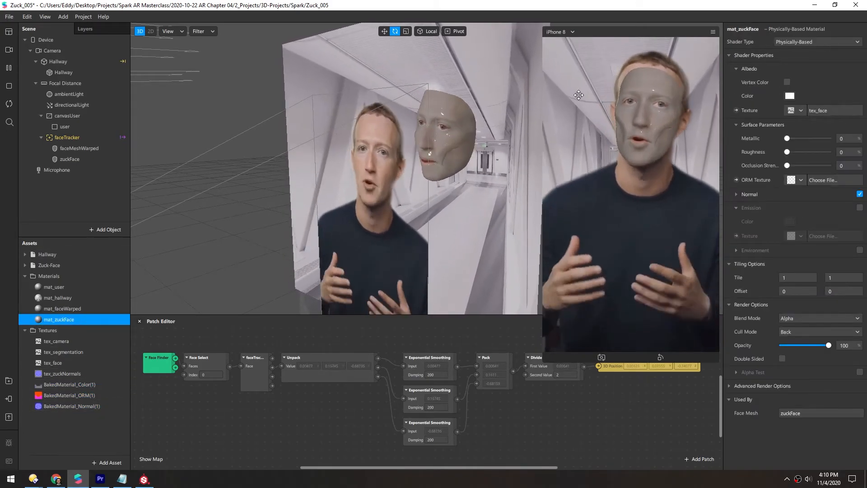
left_click(801, 111)
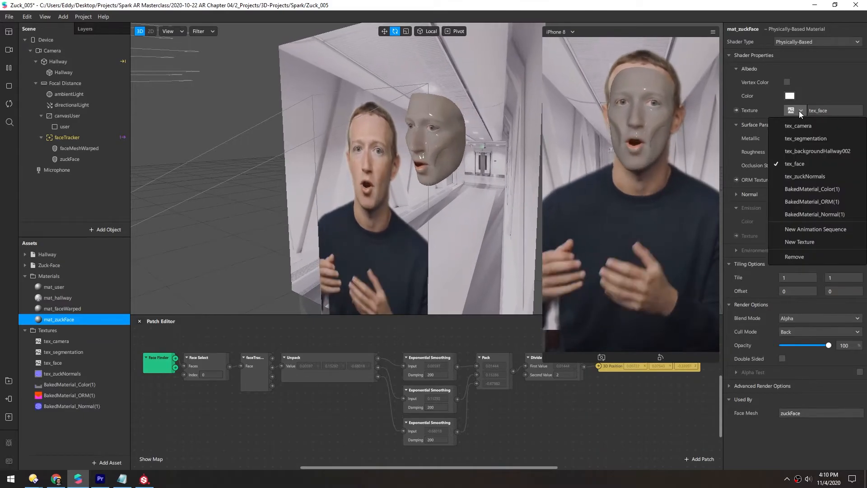
left_click(813, 189)
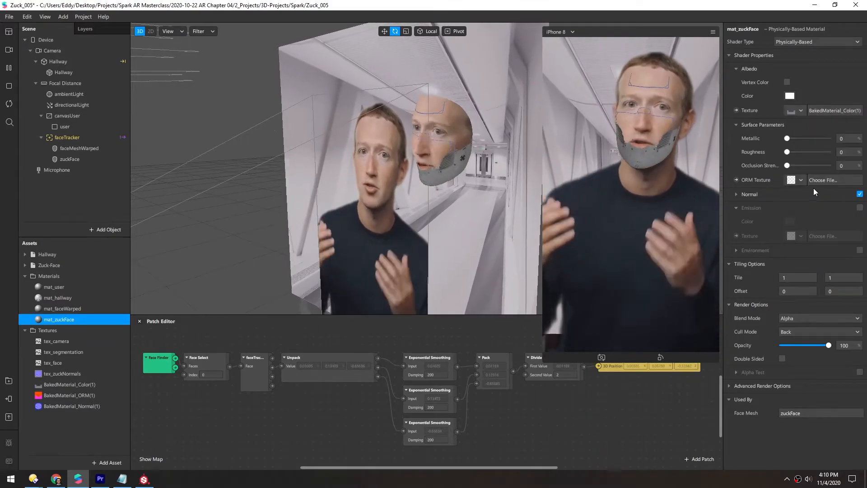
- Set the ORM texture to BakedMaterial_ORM(1) and the normal texture to BakedMaterial_Normal(1)
left_click(799, 180)
left_click(820, 271)
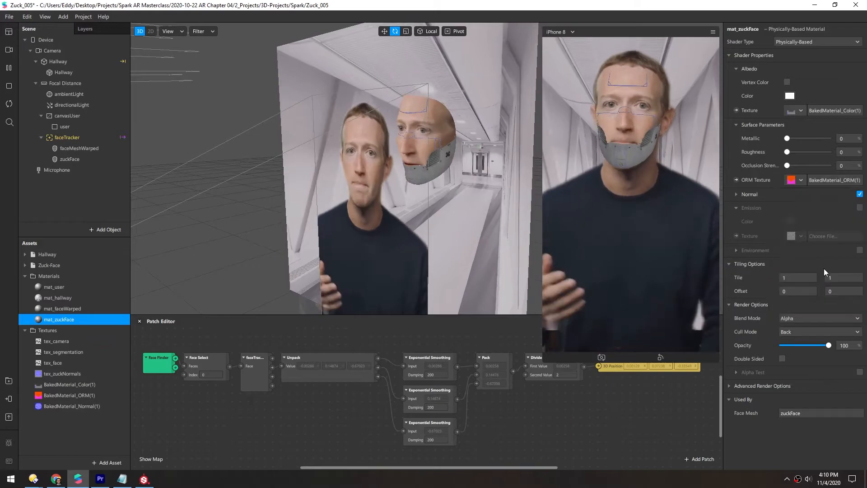
left_click(737, 194)
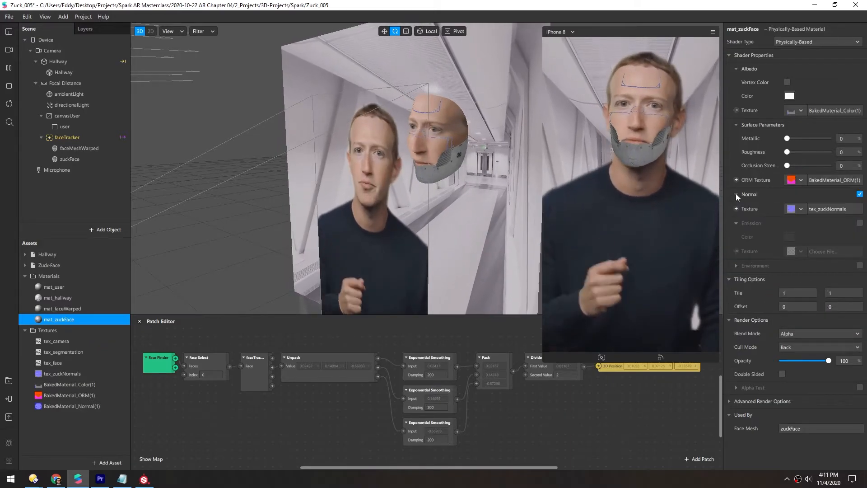
left_click(802, 209)
left_click(813, 308)
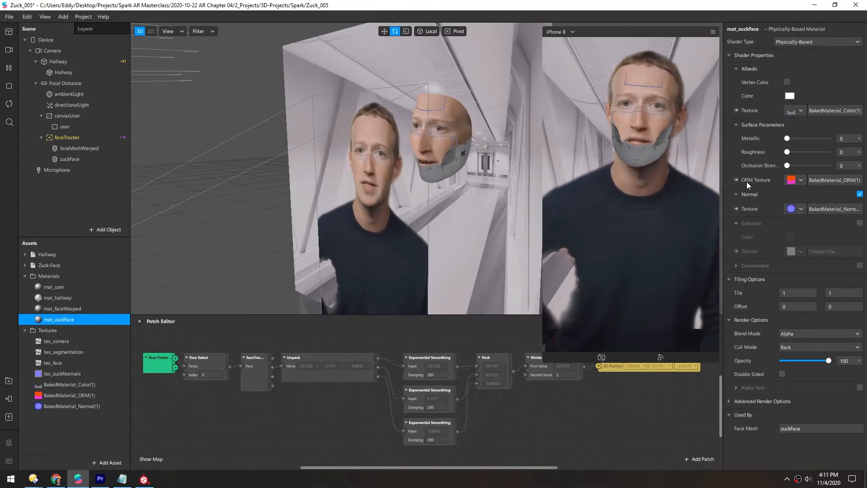
- Raise Metallic, Roughness and Occlusion Strength to 100
left_click_drag(787, 138, 841, 138)
left_click_drag(787, 151, 833, 150)
left_click_drag(786, 166, 830, 166)
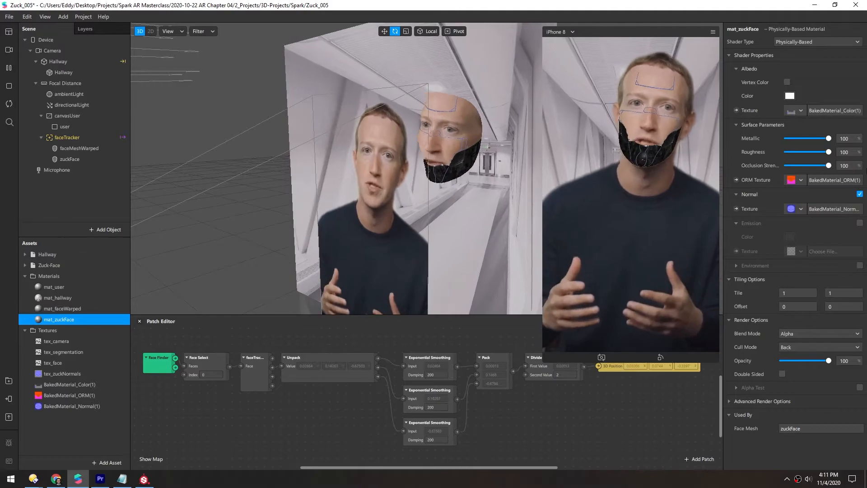
- Enable the material's Environment and assign the Sunset texture from the AR Library
scroll(466, 170, "up", 5)
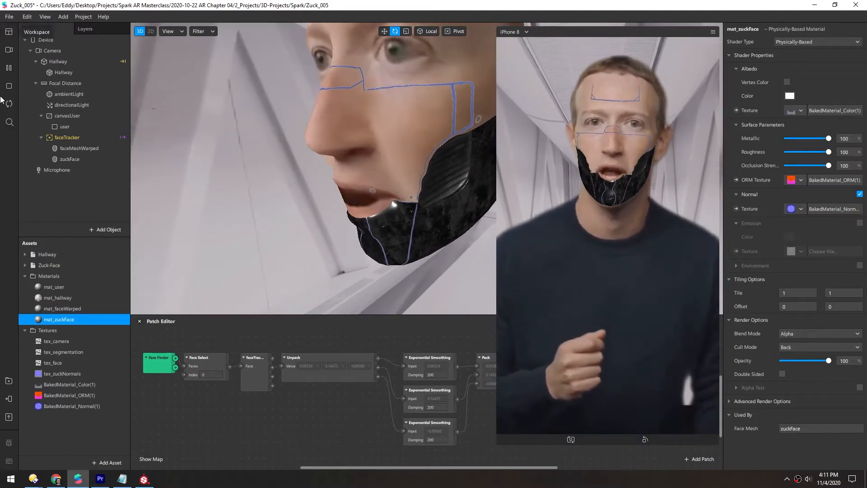
left_click_drag(335, 162, 413, 185, "alt")
left_click_drag(282, 180, 356, 189, "alt")
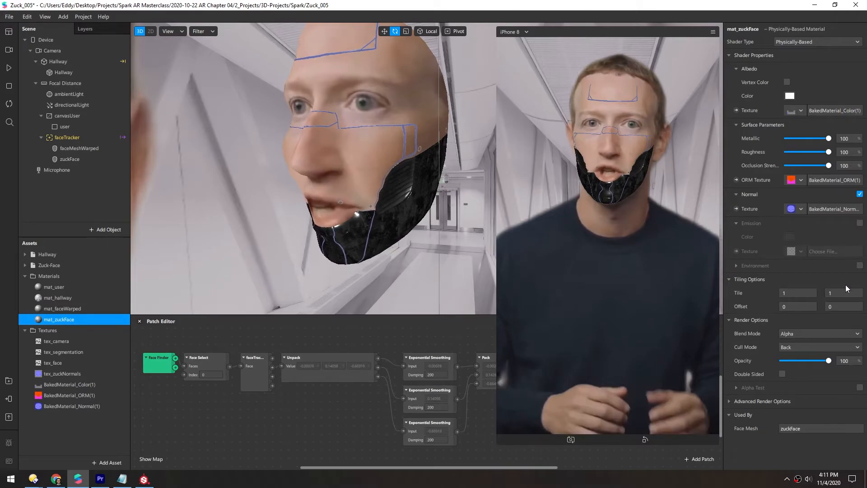
left_click(860, 267)
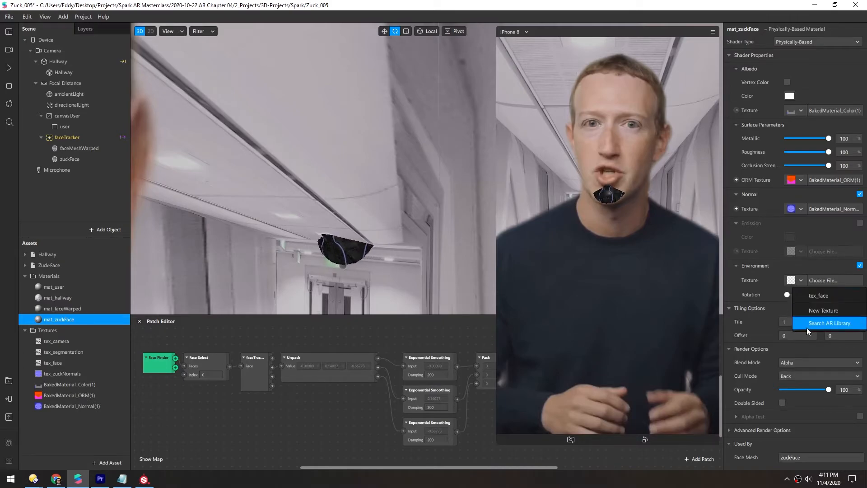
left_click(830, 324)
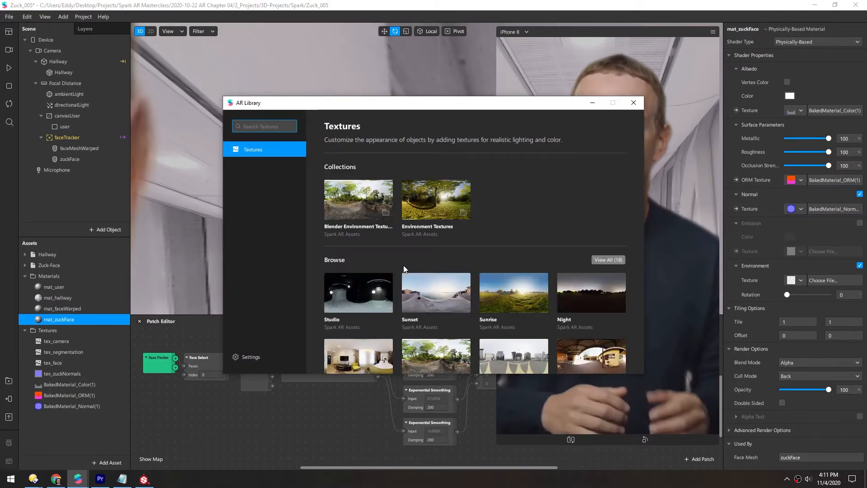
scroll(559, 202, "down", 1)
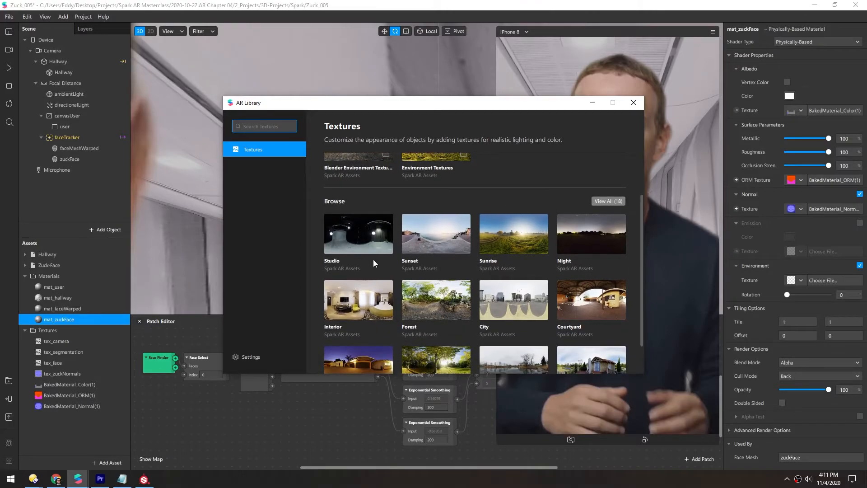
left_click(429, 234)
left_click(595, 145)
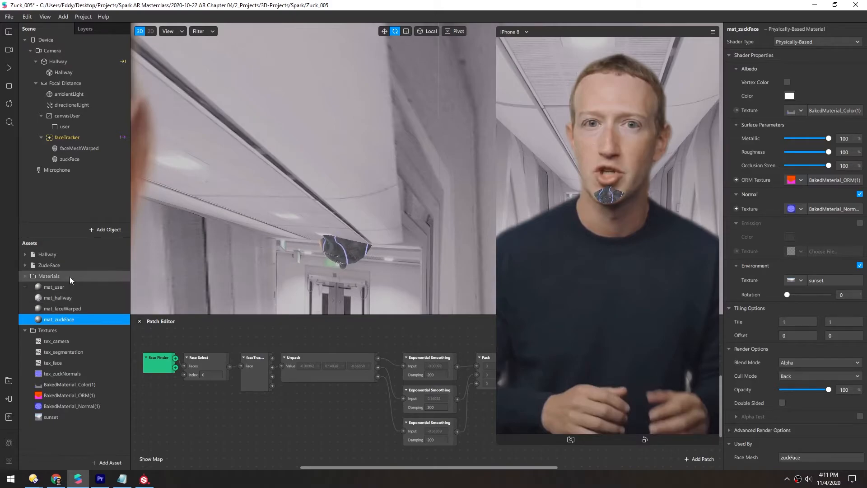
- Scale up the Hallway mesh to about 1.06 in X and Y and about 1.77 in Z
mouse_move(347, 206)
left_mouse_down()
mouse_move(294, 209)
mouse_move(347, 207)
mouse_move(354, 230)
mouse_move(256, 204)
mouse_move(299, 214)
mouse_move(351, 191)
left_mouse_up()
scroll(309, 207, "down", 3)
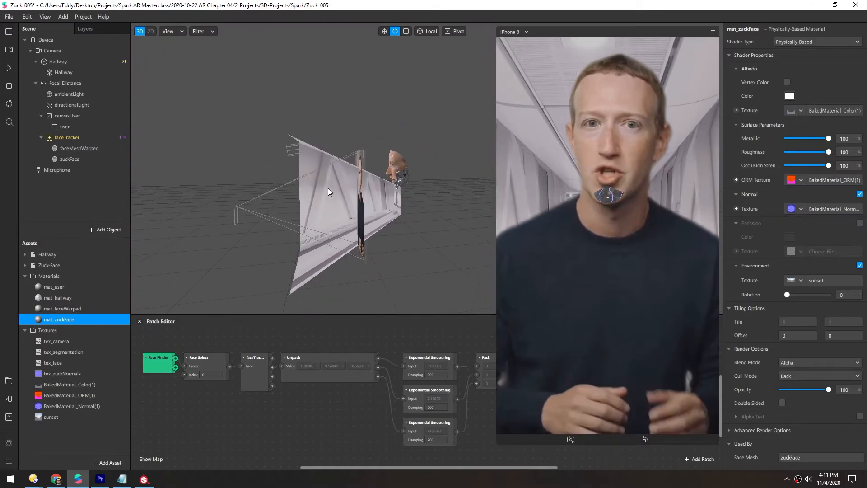
left_click(319, 175)
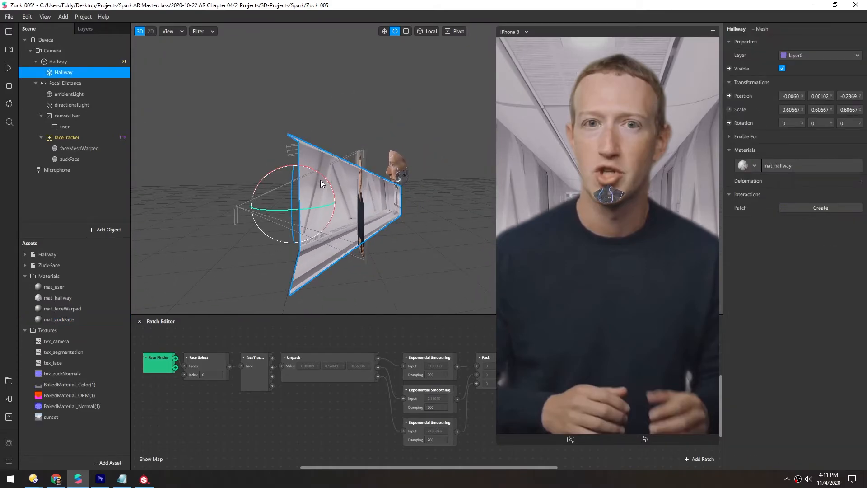
key("r")
left_click_drag(325, 208, 456, 188)
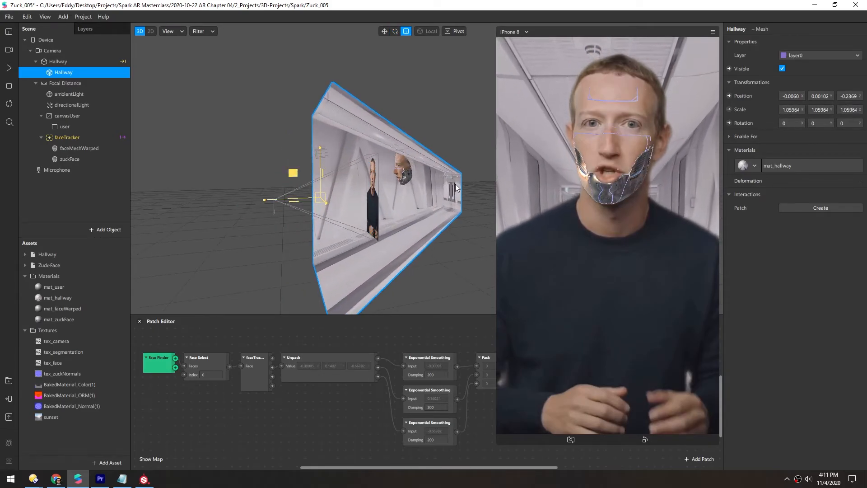
left_click_drag(264, 199, 220, 206)
middle_click_drag(402, 200, 419, 204)
- Move the Hallway mesh up to about 0.19 in Y
key("w")
left_click_drag(343, 155, 345, 112)
middle_click_drag(378, 210, 319, 186)
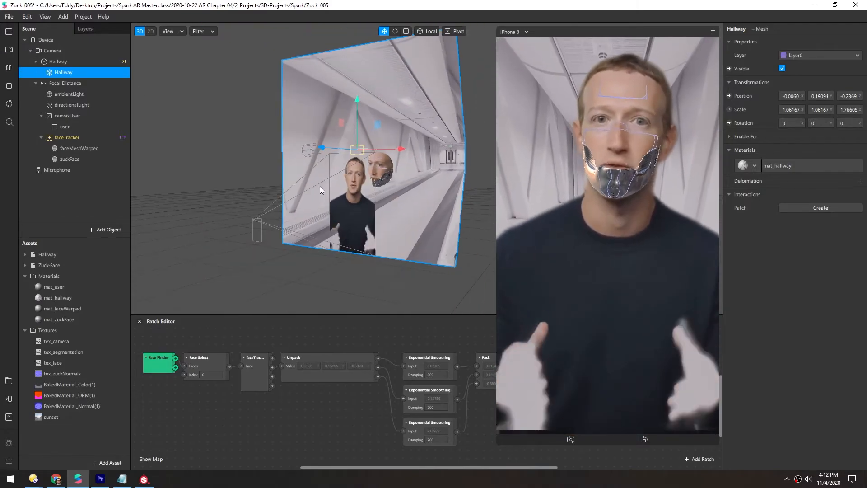
- Open the face material's Color texture and set its color encoding to sRGB
scroll(337, 184, "up", 3)
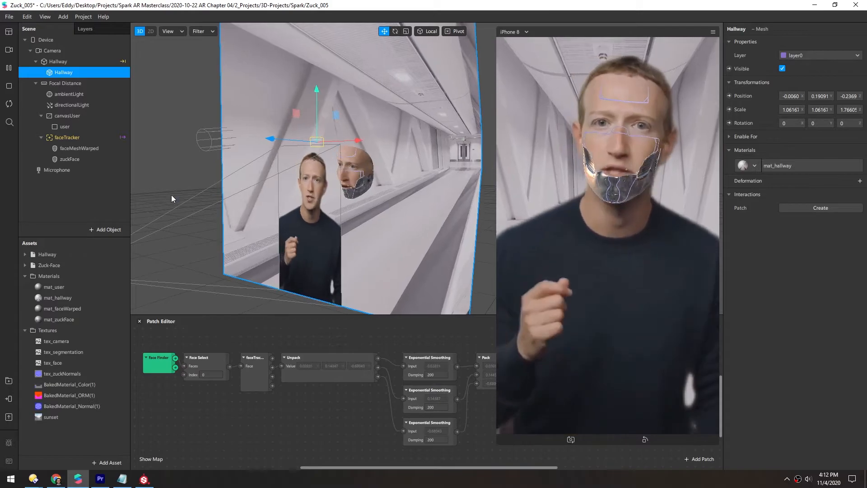
double_click(38, 320)
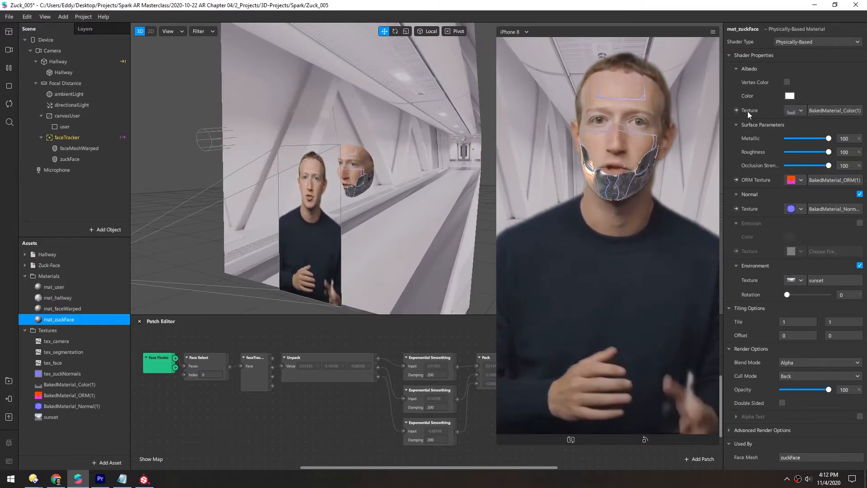
left_click(825, 110)
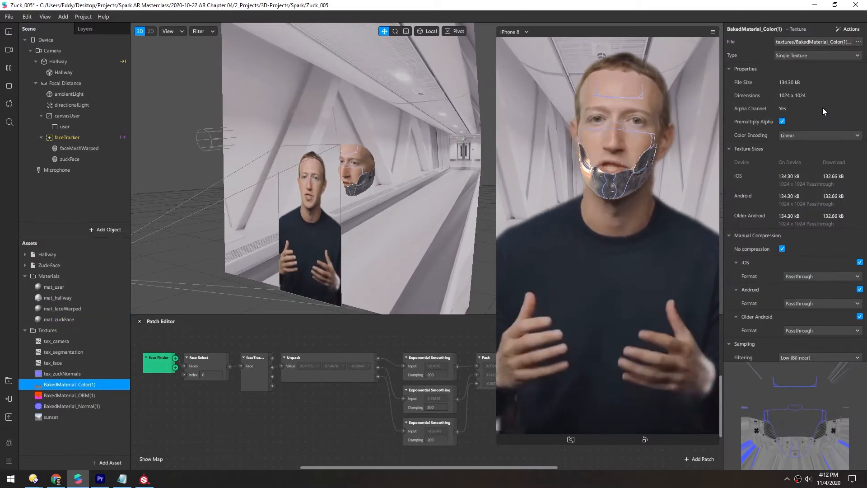
left_click(796, 136)
left_click(799, 145)
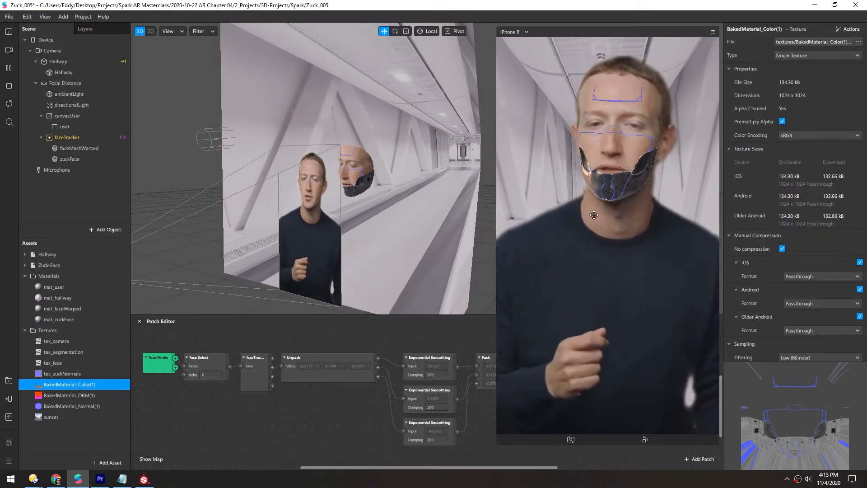
- Add a new face mesh under the faceTracker
scroll(263, 207, "up", 8)
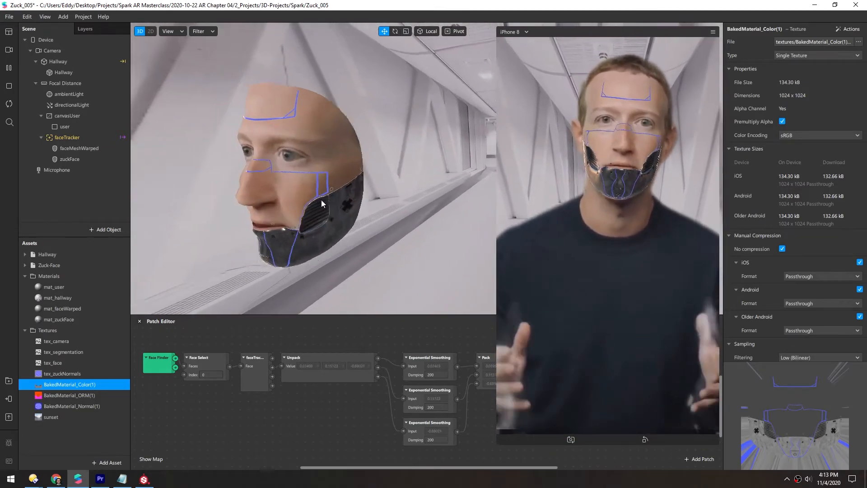
middle_click_drag(321, 200, 397, 185)
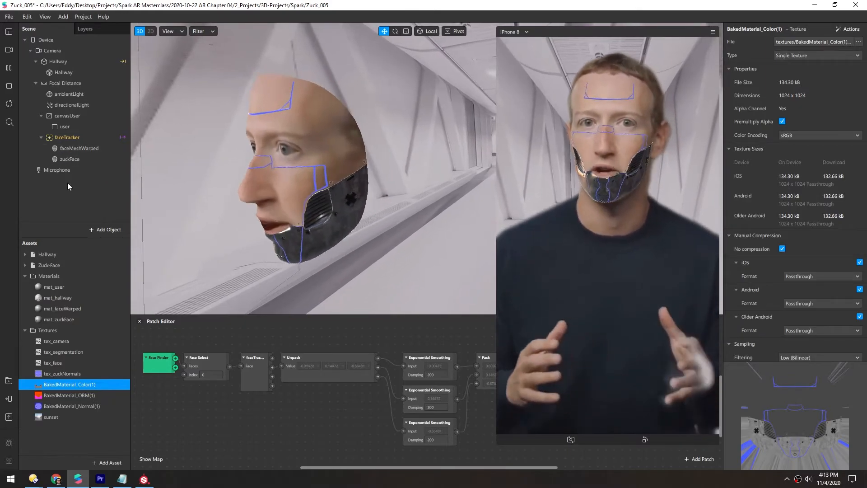
right_click(64, 138)
mouse_move(113, 148)
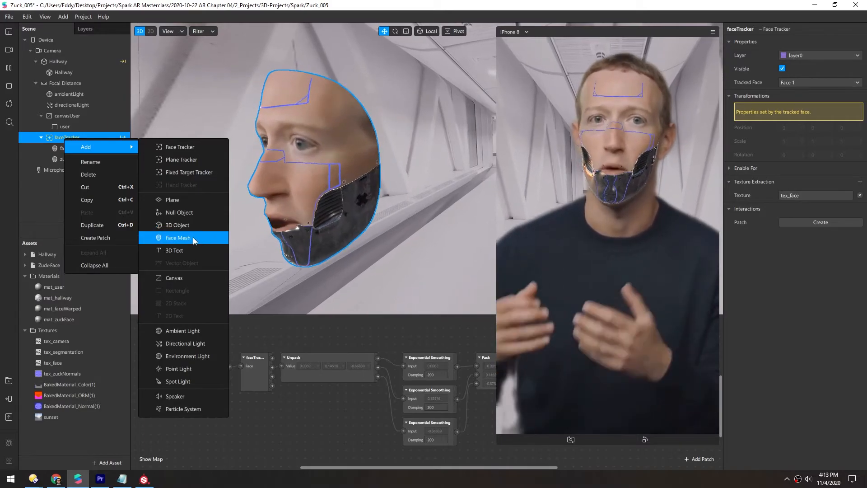
left_click(194, 237)
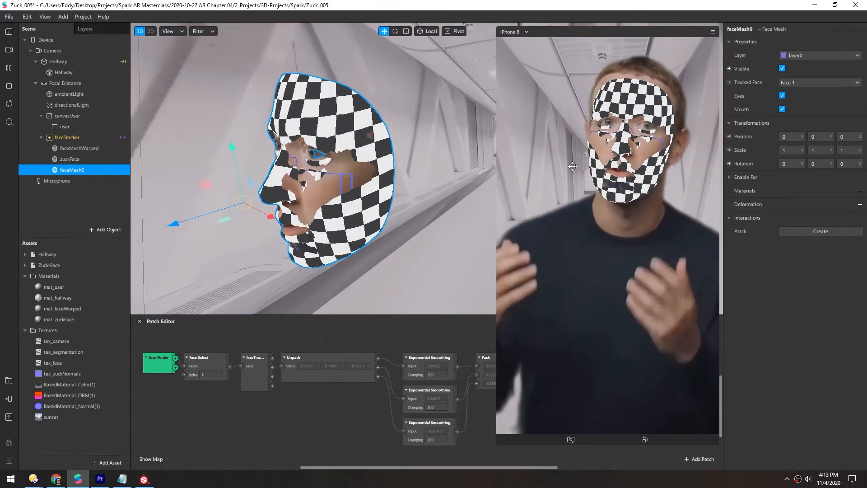
- Create a new material for the new face mesh and set its shader type to Physically-Based
left_click(860, 191)
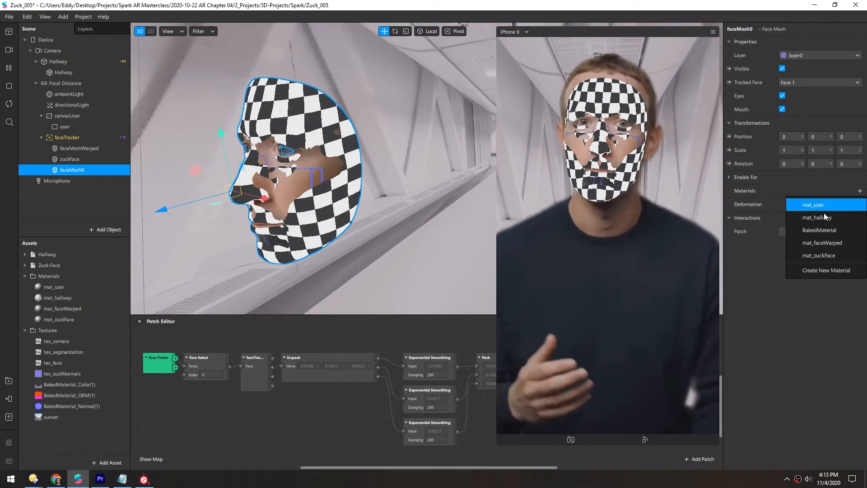
left_click(809, 270)
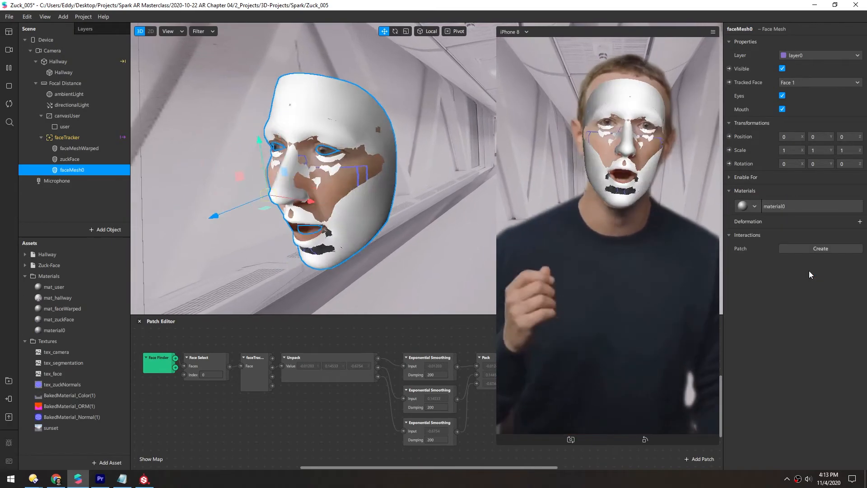
left_click(779, 207)
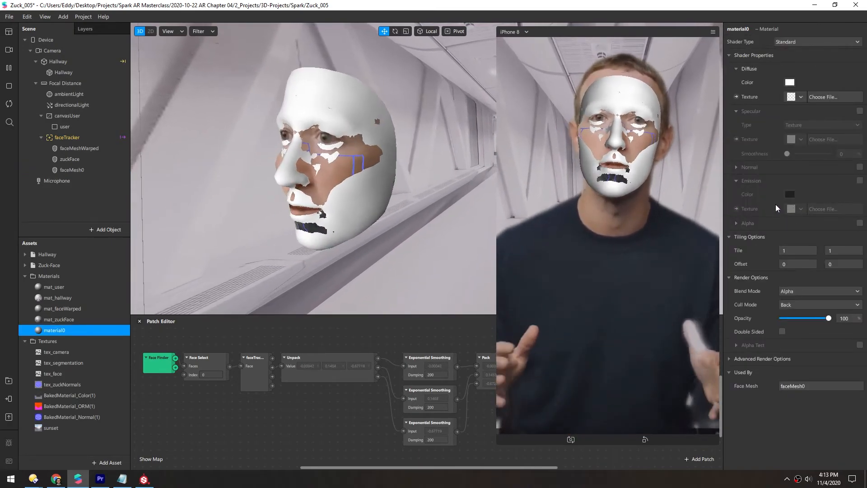
left_click(781, 42)
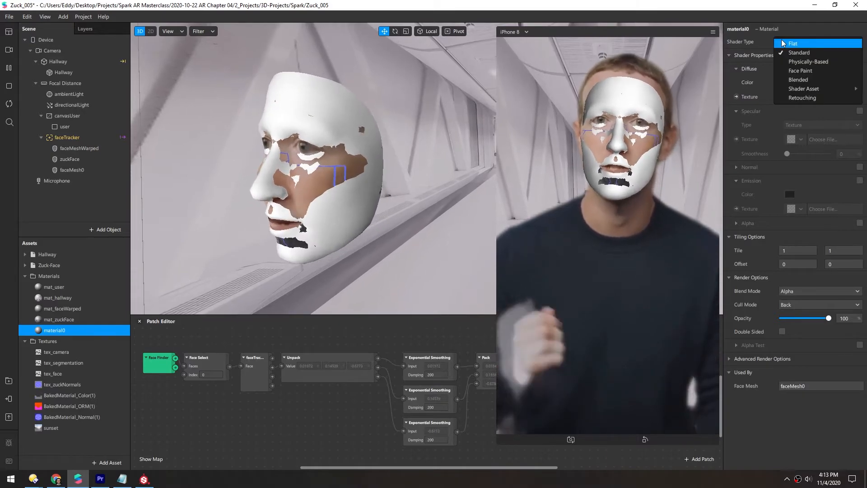
left_click(798, 62)
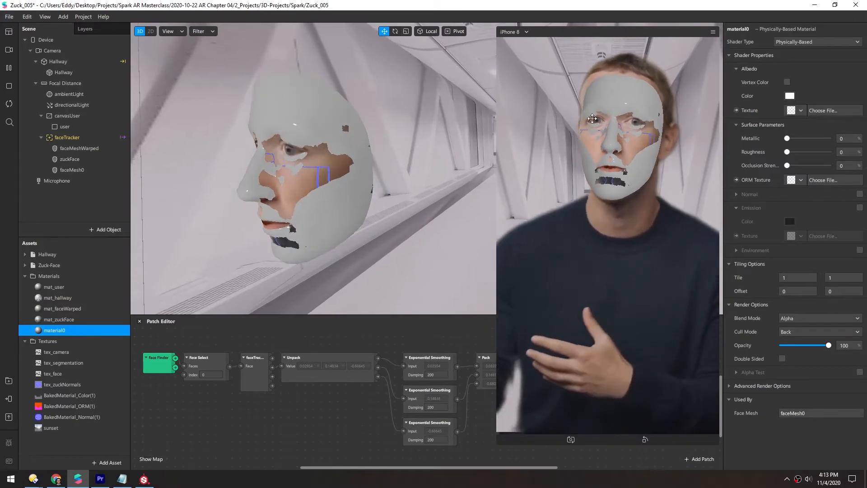
- Add a deformation to the new face mesh using the Zuck-Face_002 morph object
left_click(66, 170)
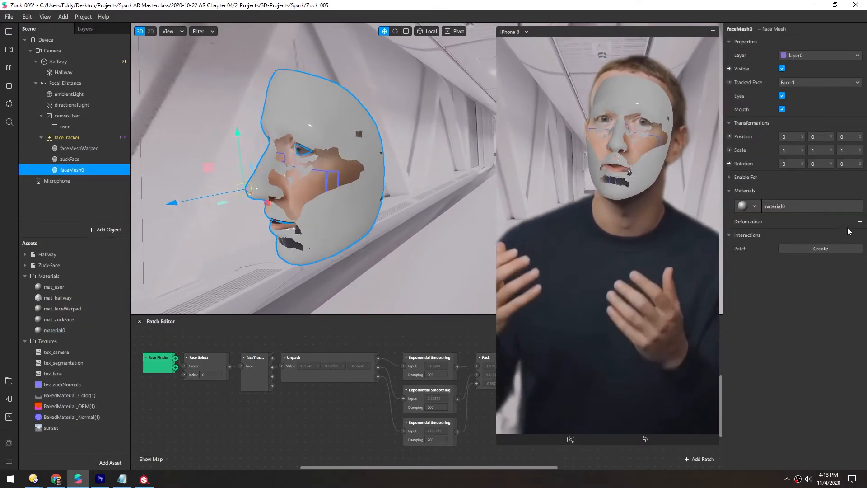
left_click(859, 222)
left_click(820, 248)
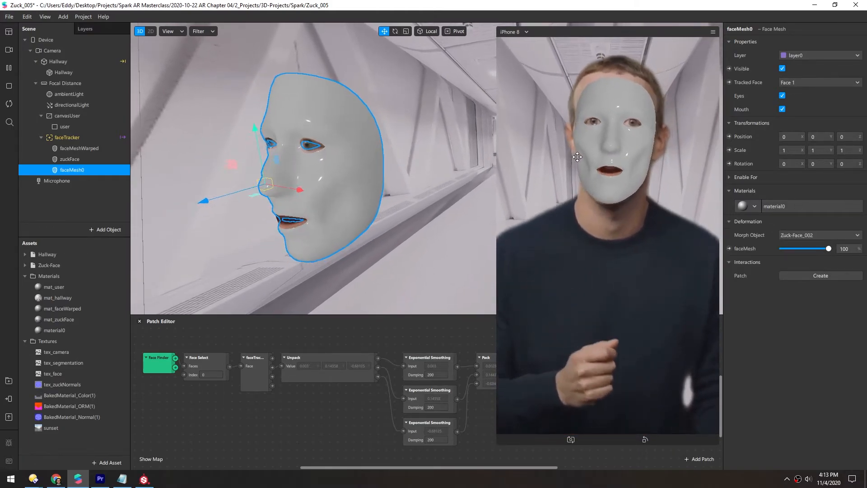
- Rename the new material mat_shiny and set its blend mode to Screen
double_click(40, 330)
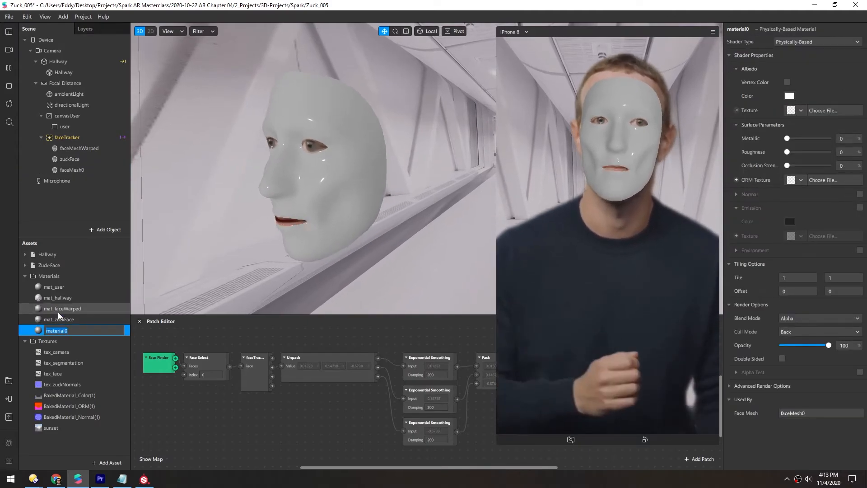
type("mat_shiny")
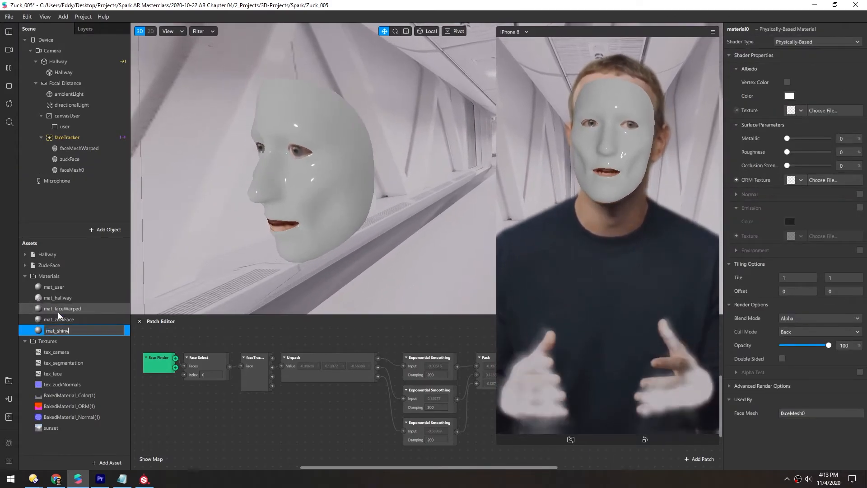
key("Return")
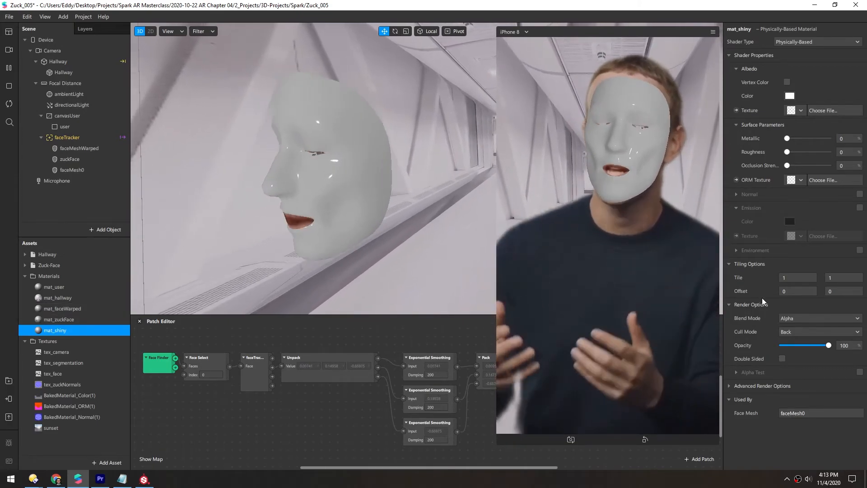
left_click(787, 318)
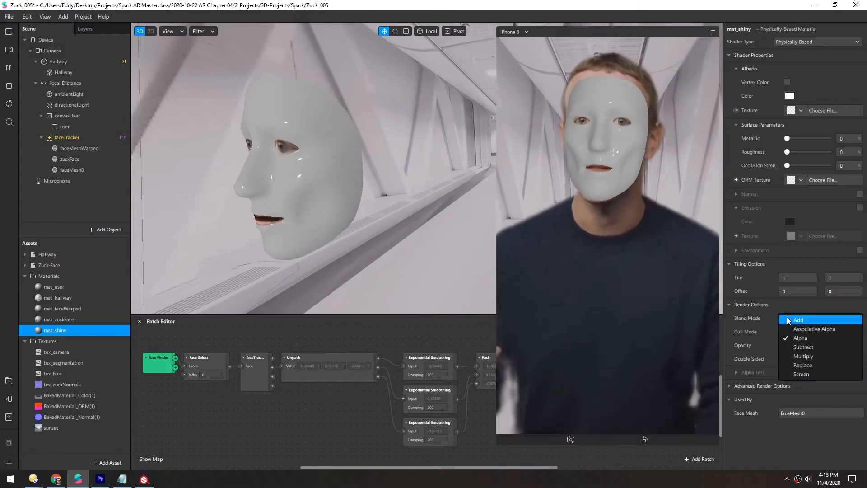
left_click(796, 375)
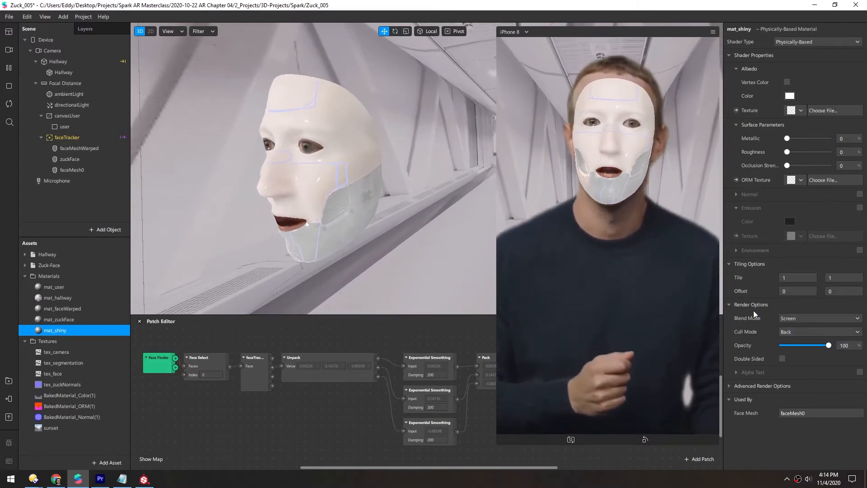
- Set mat_shiny's Metallic to 100, Roughness to about 57 and Opacity to about 68
left_click_drag(787, 138, 844, 139)
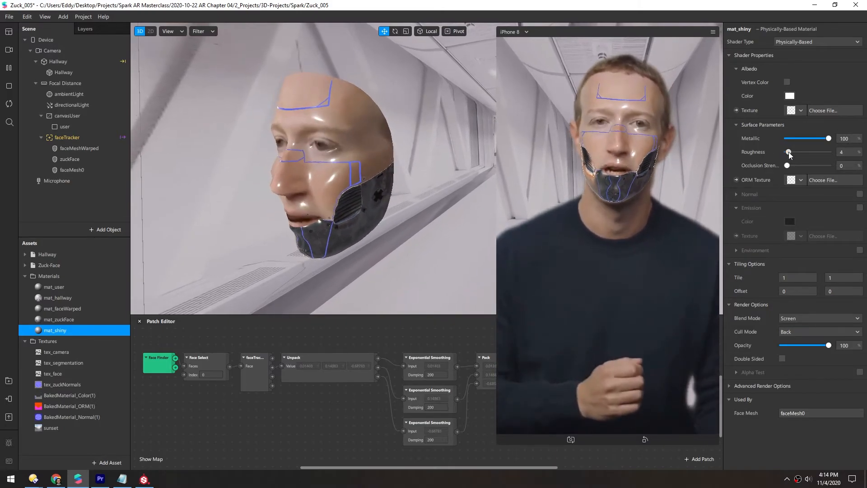
left_click_drag(795, 152, 803, 150)
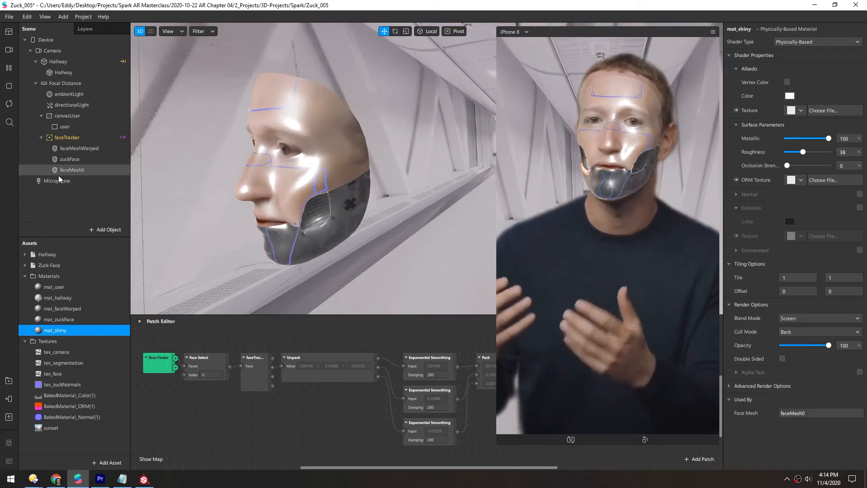
left_click(55, 170)
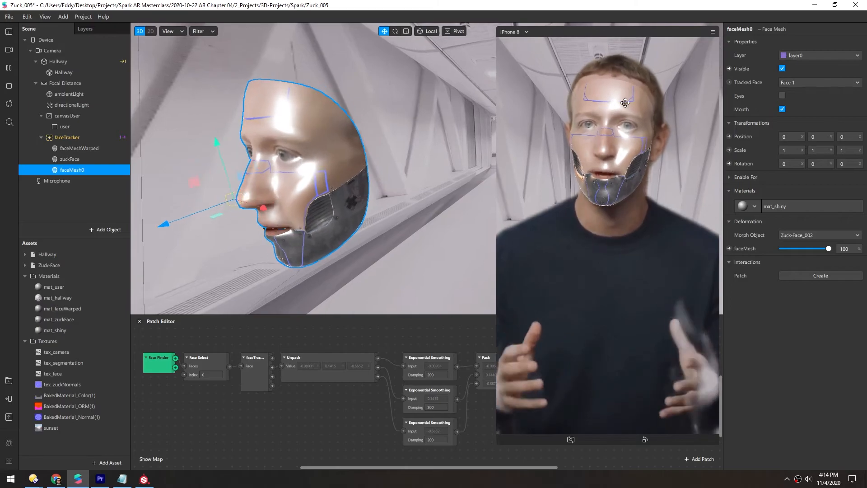
left_click(45, 332)
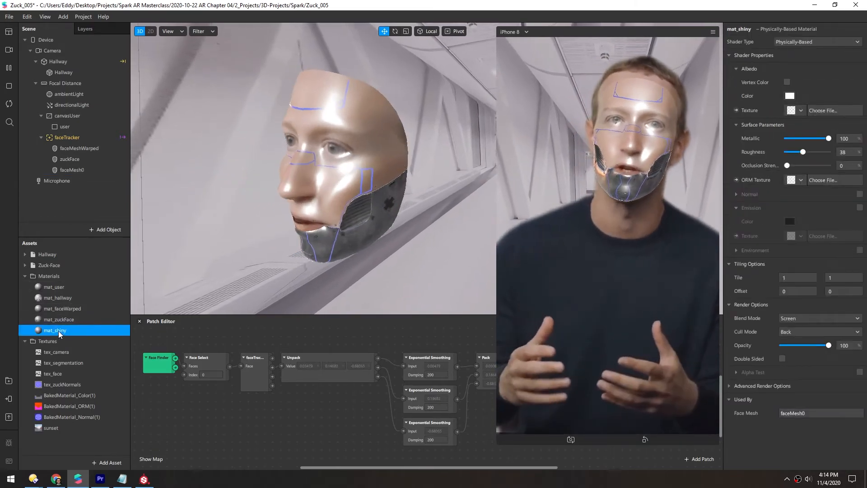
left_click_drag(804, 153, 812, 152)
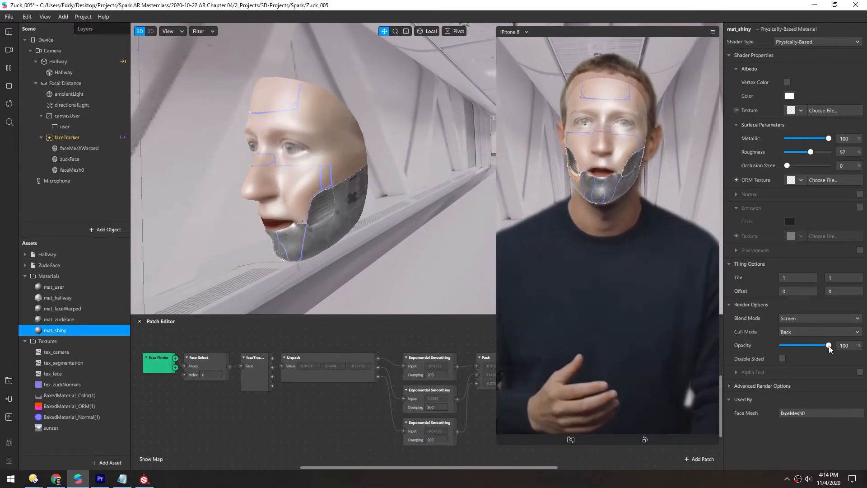
mouse_move(829, 345)
left_mouse_down()
mouse_move(804, 343)
mouse_move(814, 343)
left_mouse_up()
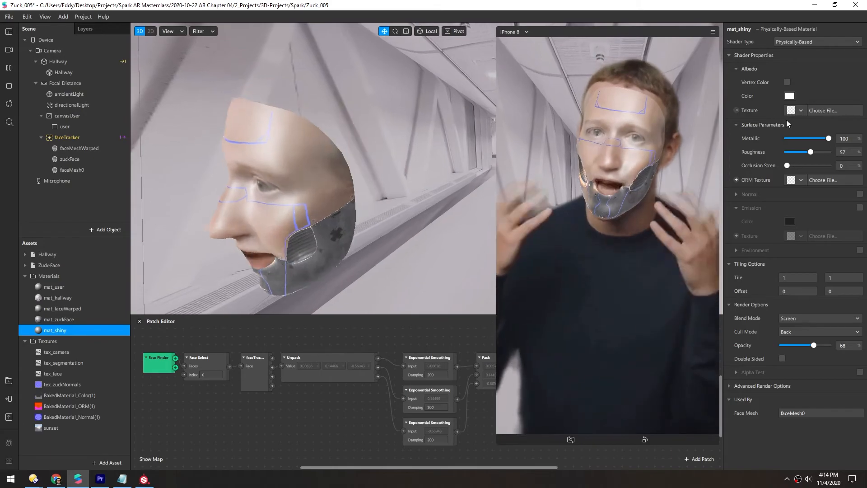
- Assign the faceMeshMaskSoft texture from the Spark AR Textures folder as mat_shiny's albedo texture
left_click(815, 110)
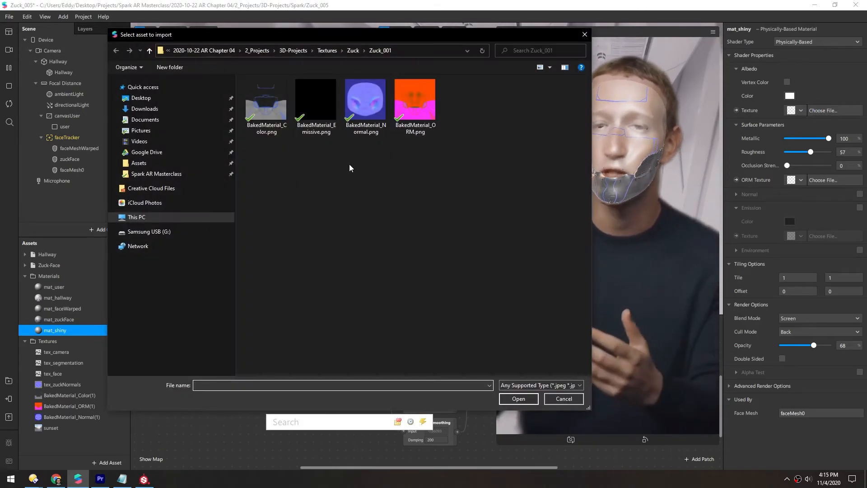
left_click(146, 164)
double_click(252, 141)
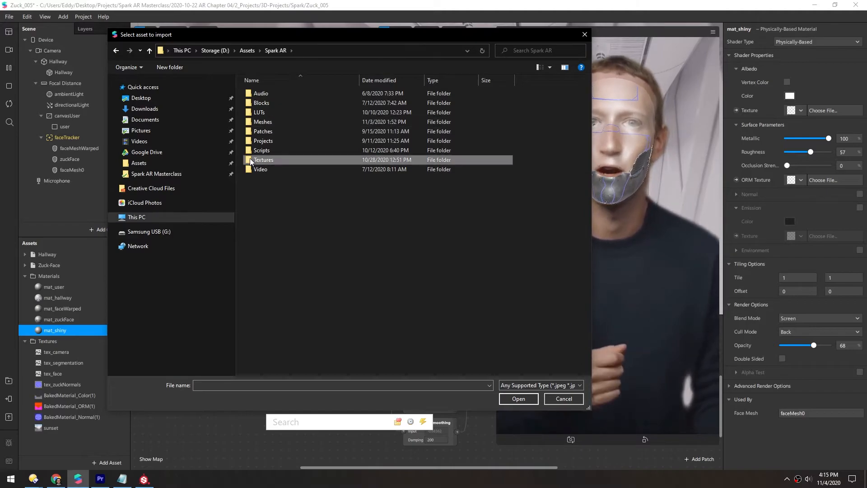
double_click(251, 160)
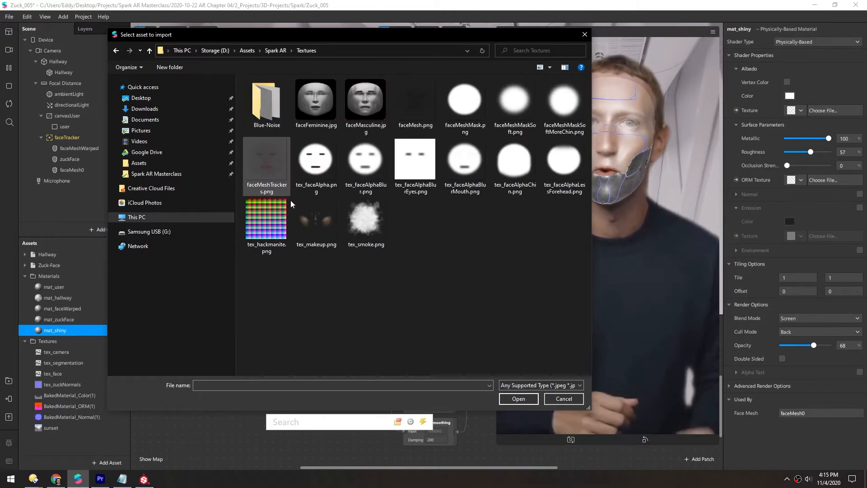
double_click(506, 101)
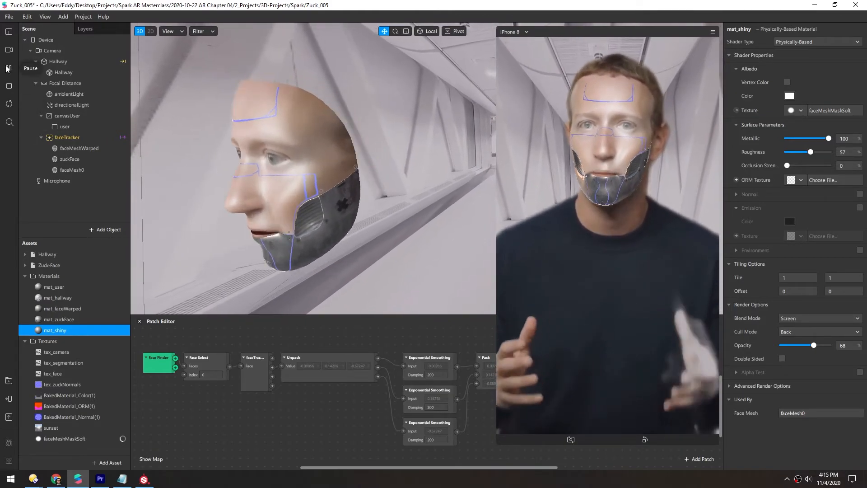
- Set the new face mesh's Z position to 0.01
scroll(212, 152, "up", 3)
left_click_drag(210, 148, 88, 191)
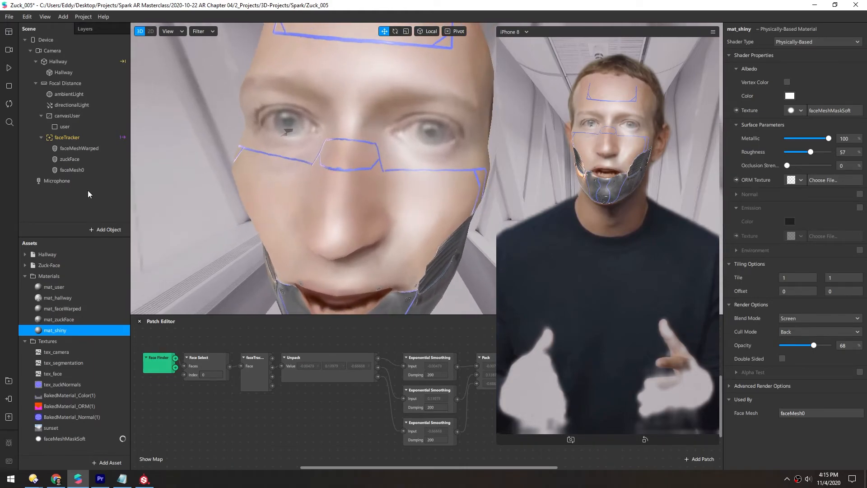
left_click(73, 171)
left_click_drag(310, 197, 148, 232)
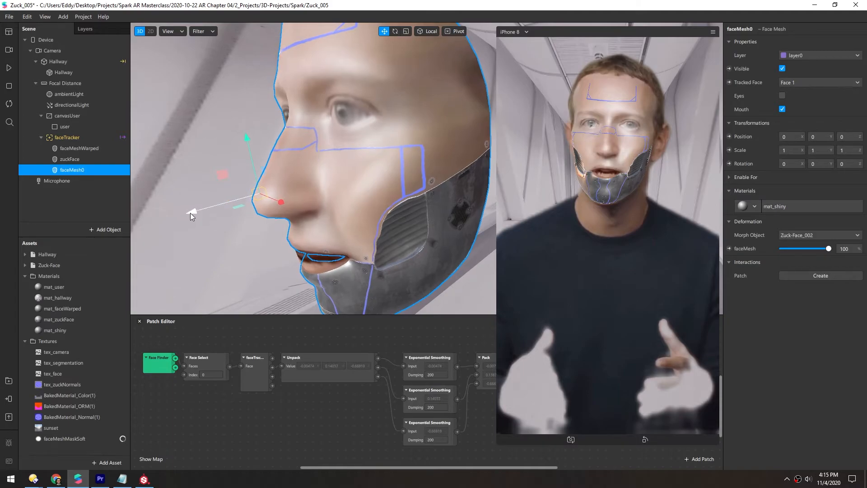
mouse_move(191, 213)
left_mouse_down()
mouse_move(69, 257)
mouse_move(195, 208)
left_mouse_up()
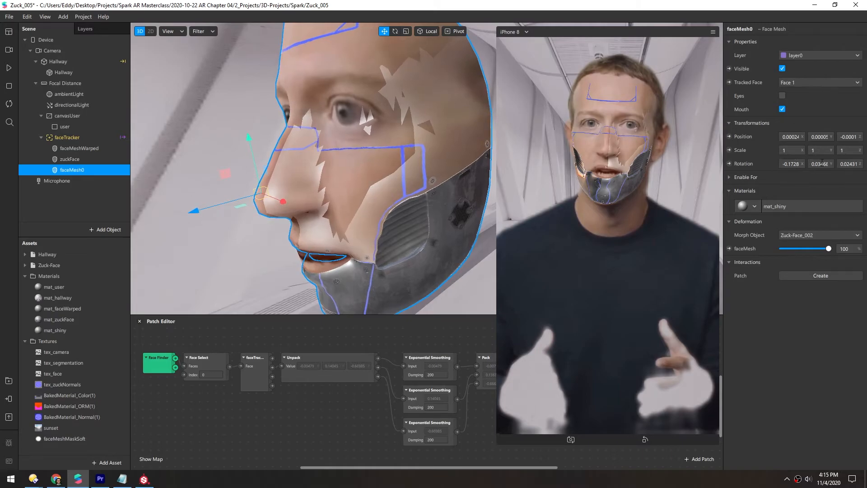
key("ctrl+z")
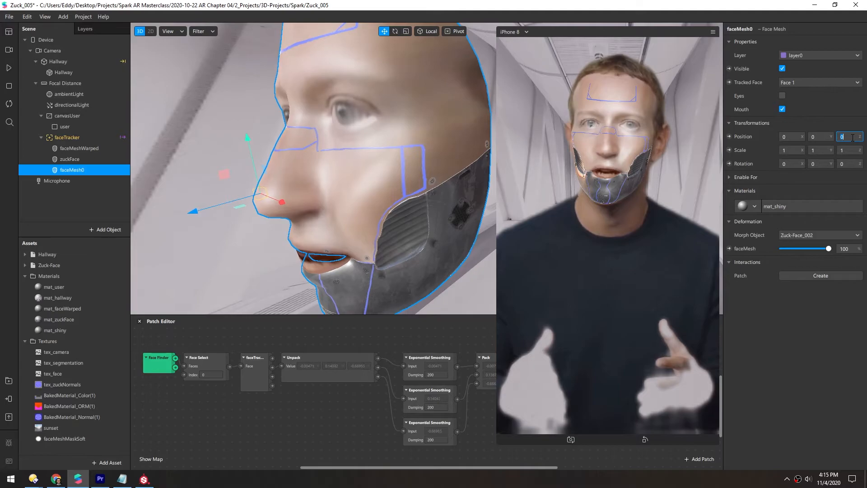
type(".01")
key("Return")
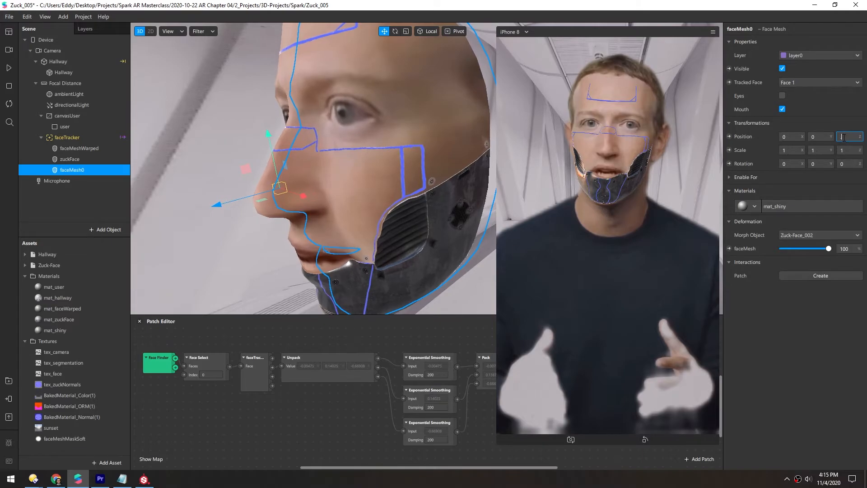
- Set the face mesh's X scale to 1.01 while checking its fit around the nose and mouth
key("Return")
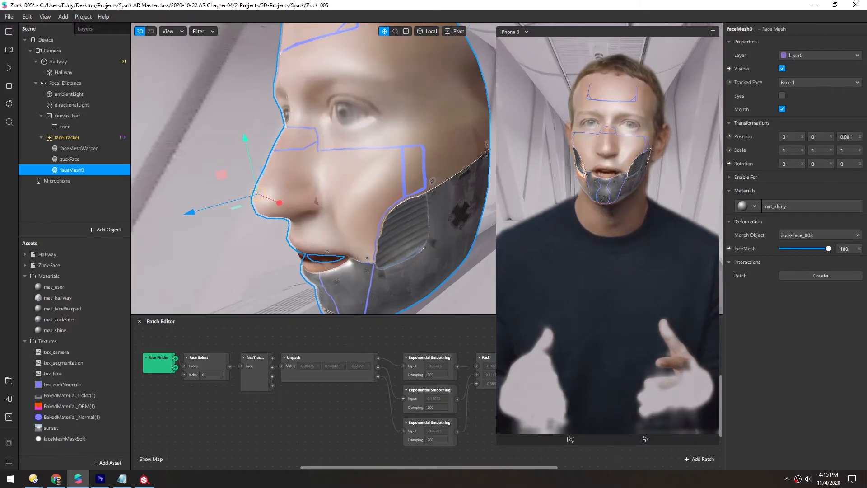
scroll(265, 173, "up", 5)
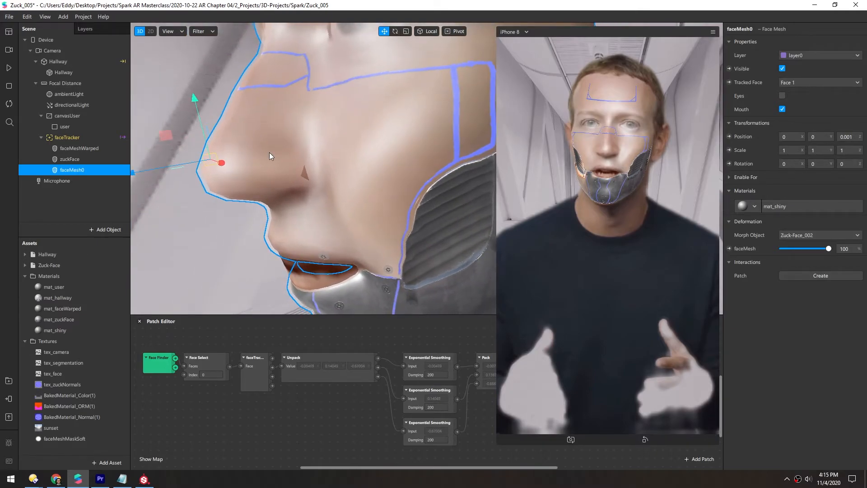
scroll(322, 151, "up", 3)
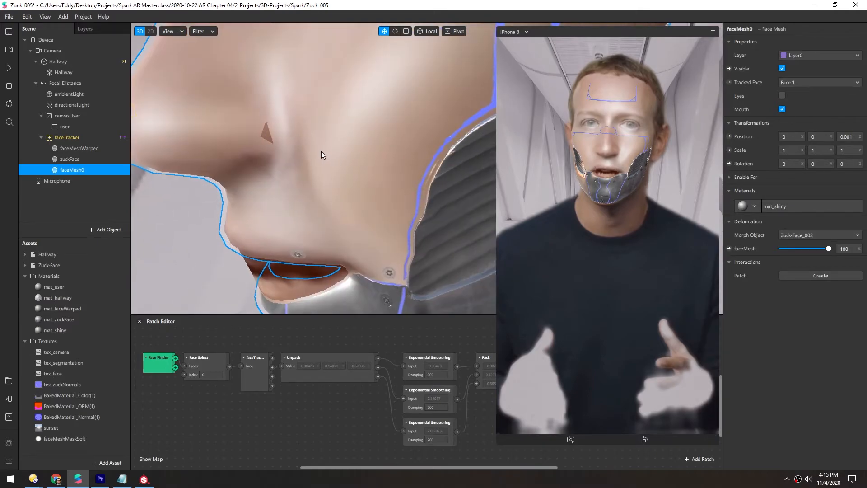
scroll(281, 160, "down", 2)
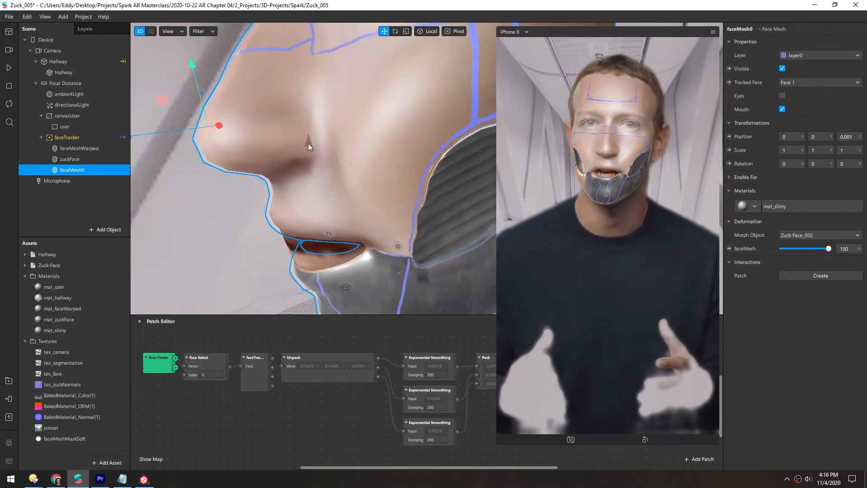
scroll(325, 145, "down", 3)
scroll(407, 149, "up", 4)
scroll(384, 163, "down", 4)
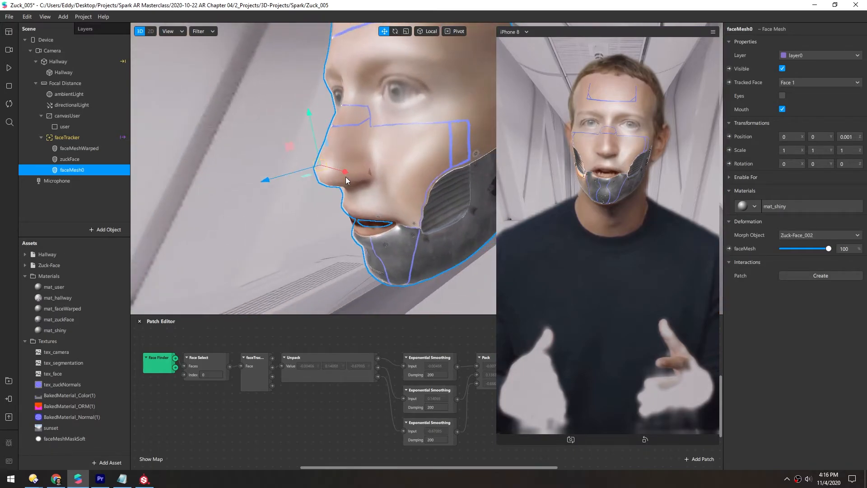
left_click_drag(357, 158, 436, 173)
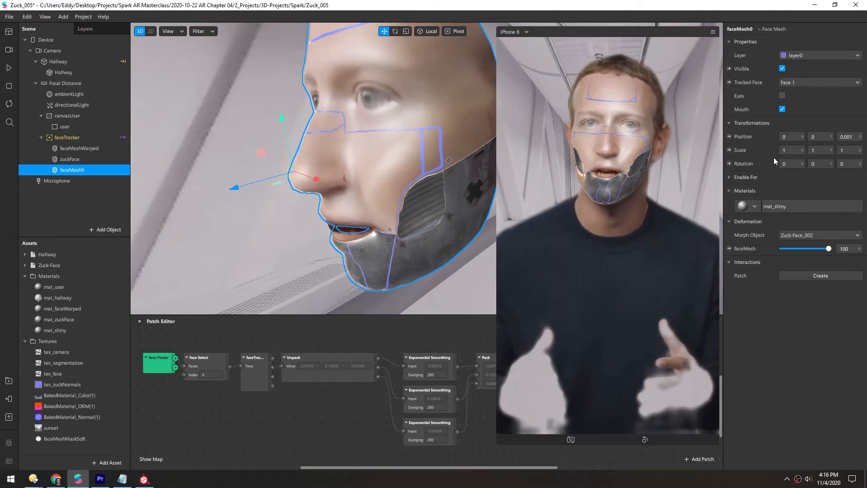
left_click(793, 150)
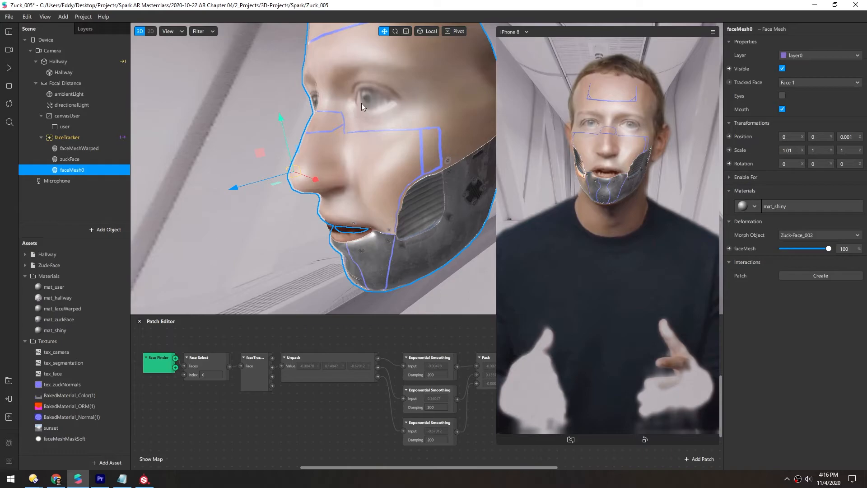
- Import tex_faceAlphaBlur.png from the Spark AR Textures folder as mat_shiny's new albedo texture
scroll(356, 97, "down", 5)
left_click_drag(374, 146, 337, 38, "alt")
scroll(337, 38, "up", 3)
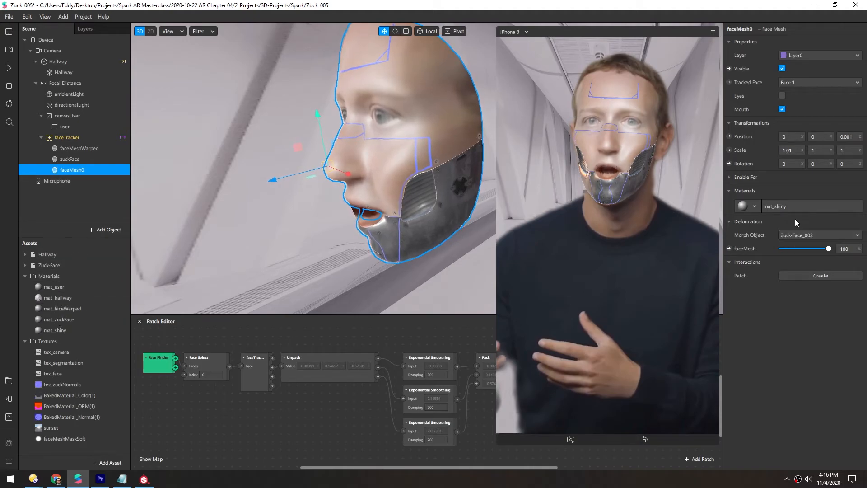
left_click(790, 208)
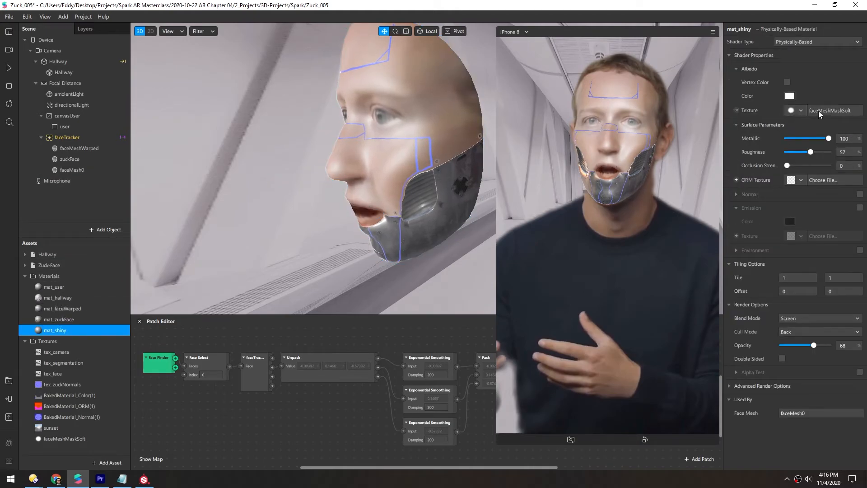
left_click(792, 111)
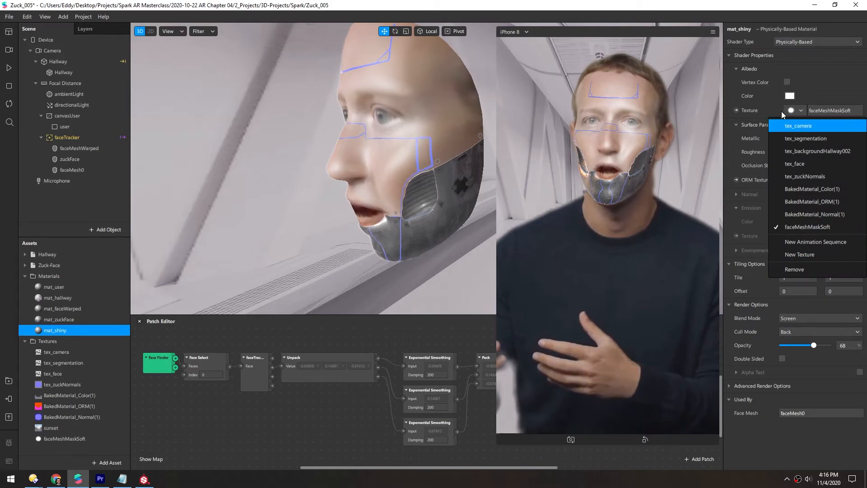
left_click(788, 253)
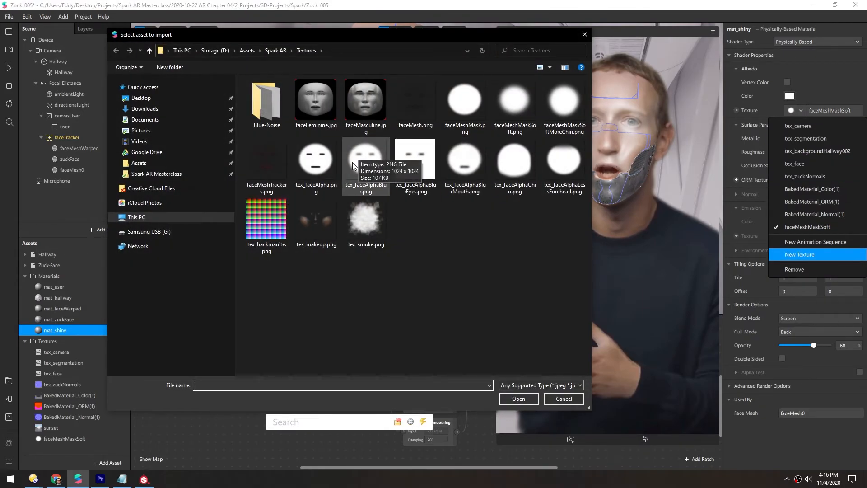
double_click(366, 158)
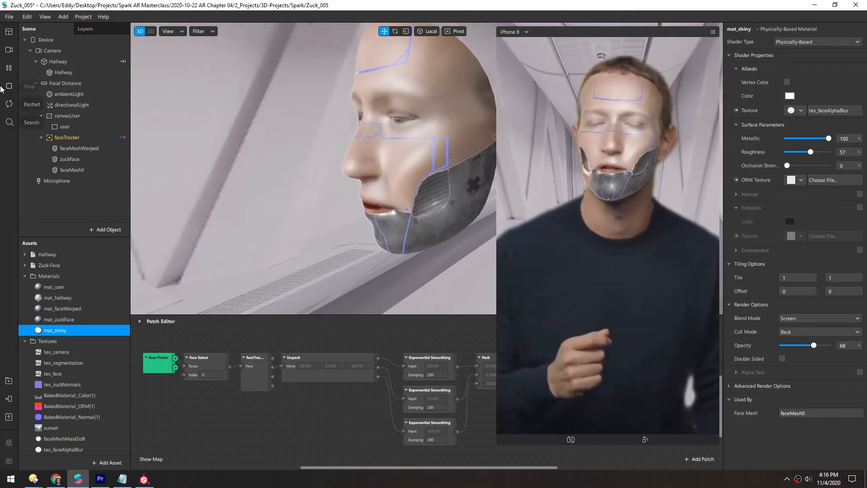
- Search the AR Library for eye and import the free Eyeball shape from 3D Shapes into the project
left_click(9, 69)
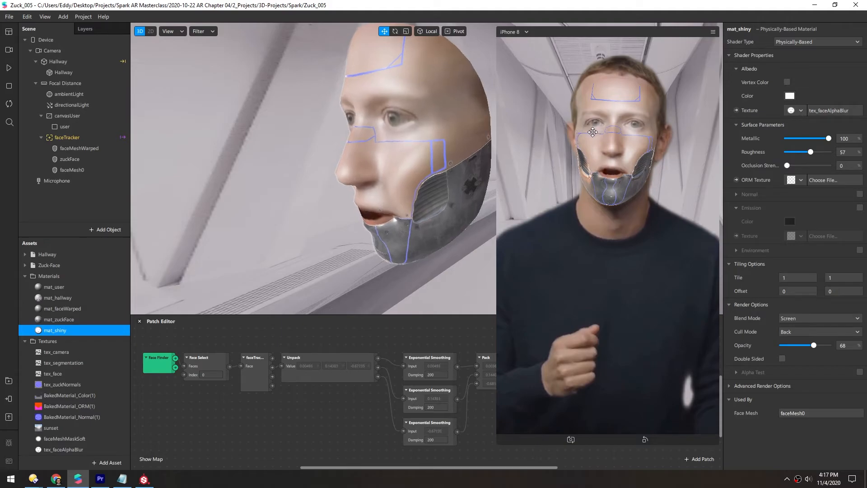
left_click(9, 381)
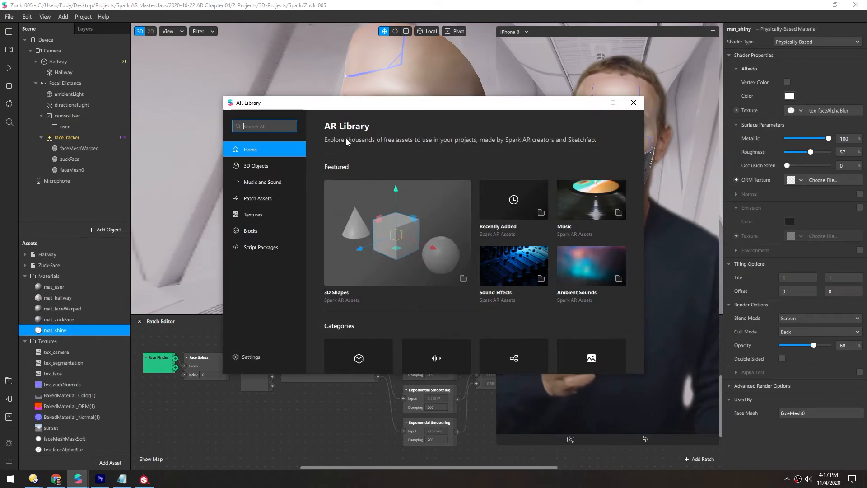
type("eye")
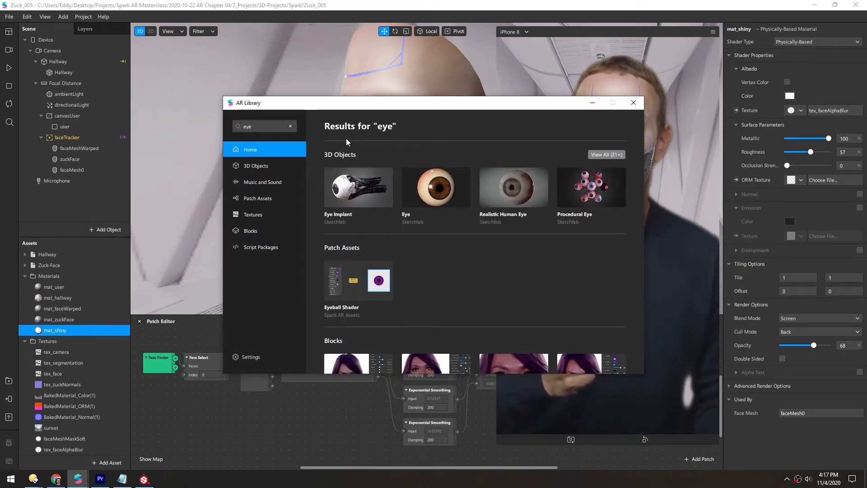
scroll(461, 260, "down", 1)
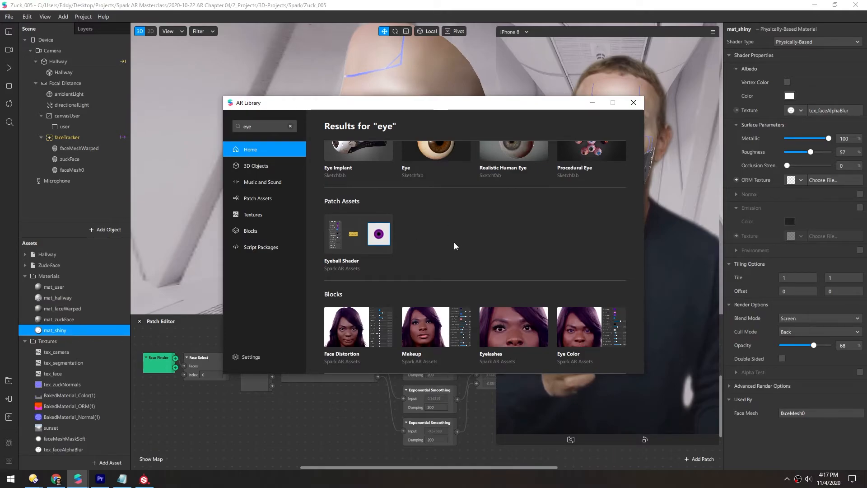
left_click(251, 167)
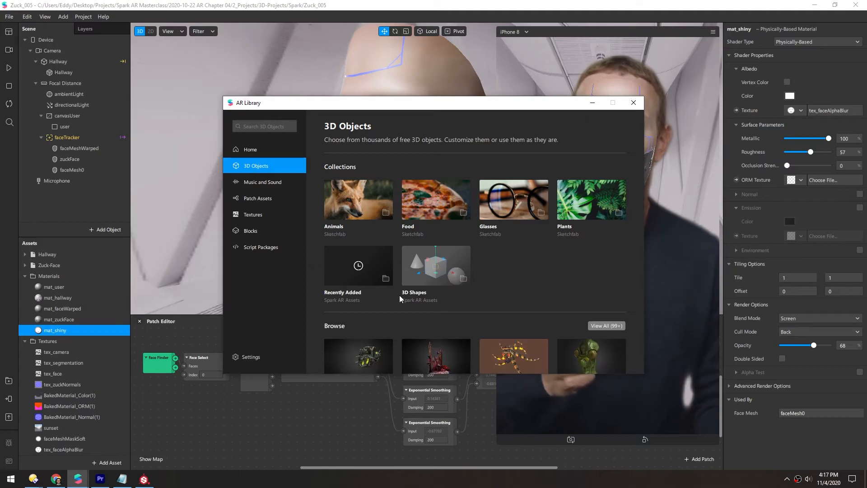
left_click(430, 267)
scroll(407, 257, "down", 1)
scroll(406, 258, "down", 3)
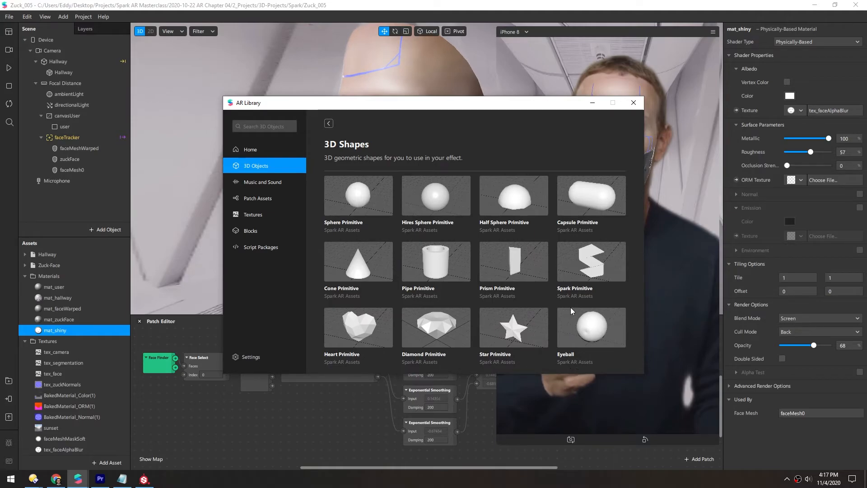
left_click(587, 329)
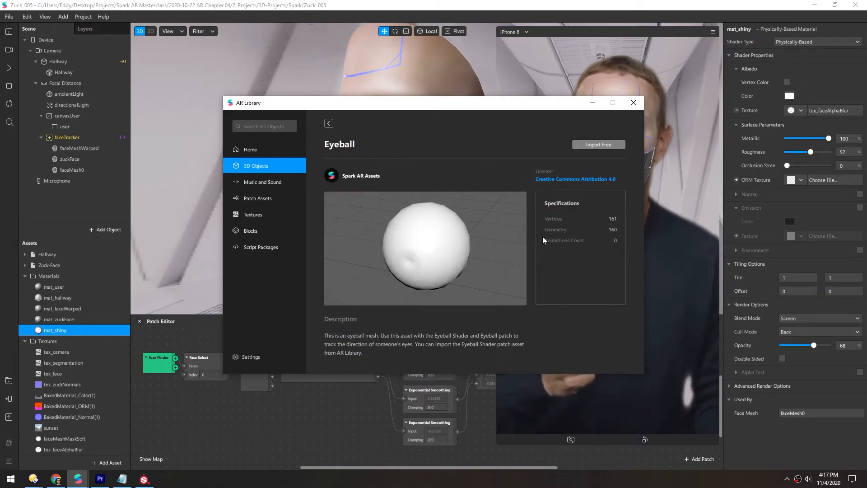
left_click(605, 143)
left_click(25, 277)
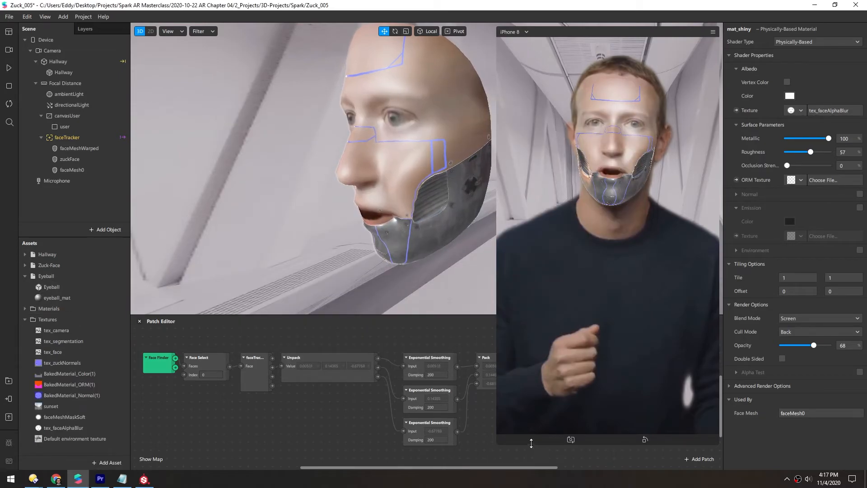
- Add the Eyeball asset under faceTracker and position it on the face's left eyeball
left_click_drag(531, 445, 450, 233)
left_click_drag(38, 288, 72, 137)
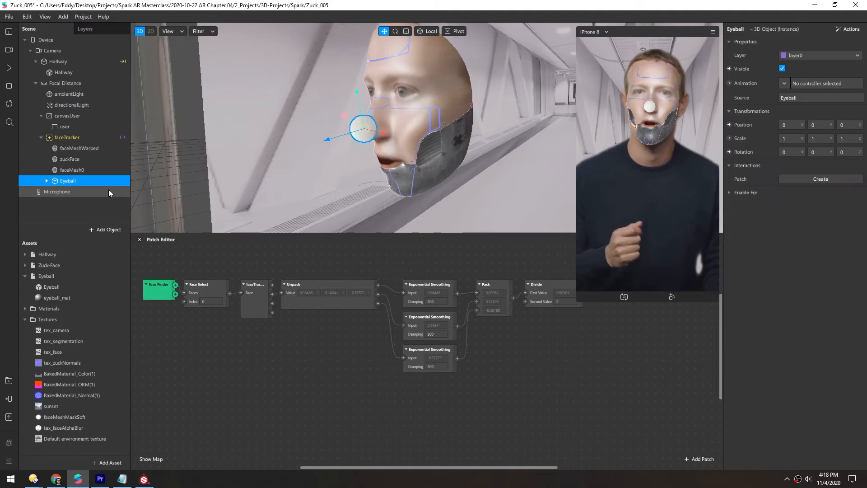
left_click(841, 31)
mouse_move(824, 39)
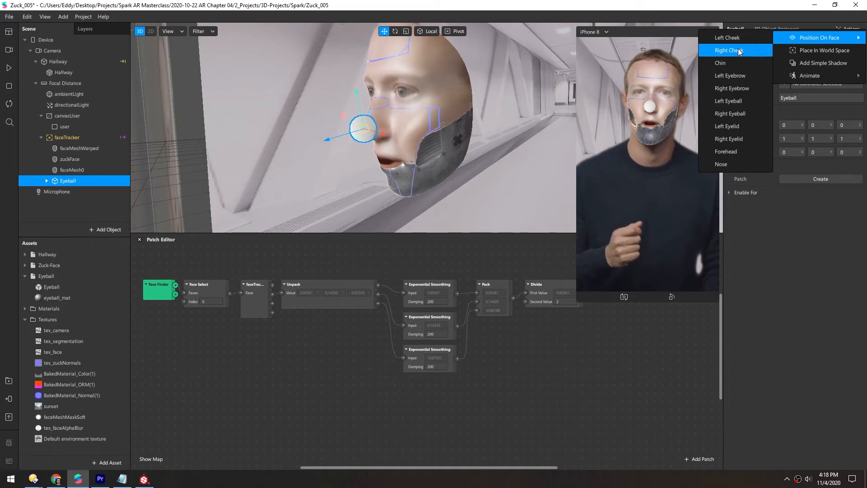
left_click(725, 101)
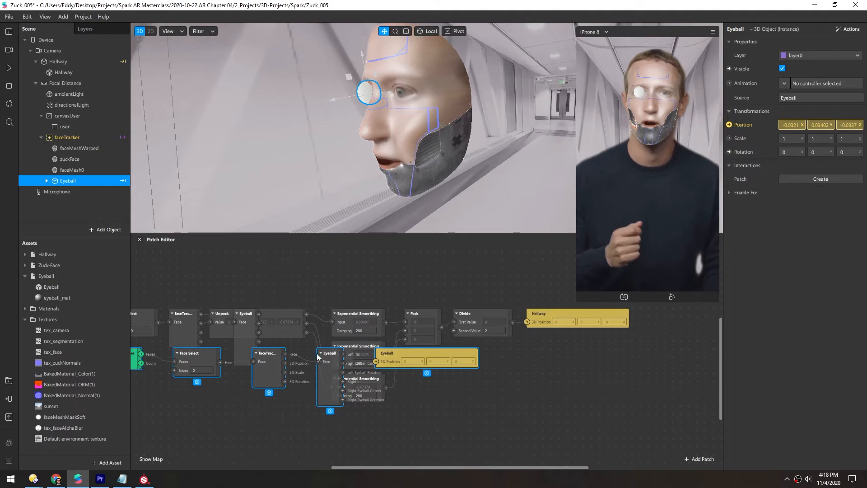
- Rearrange the generated eyeball patches in the Patch Editor beneath the existing graph
middle_click_drag(213, 421, 315, 357)
left_click_drag(284, 293, 236, 396)
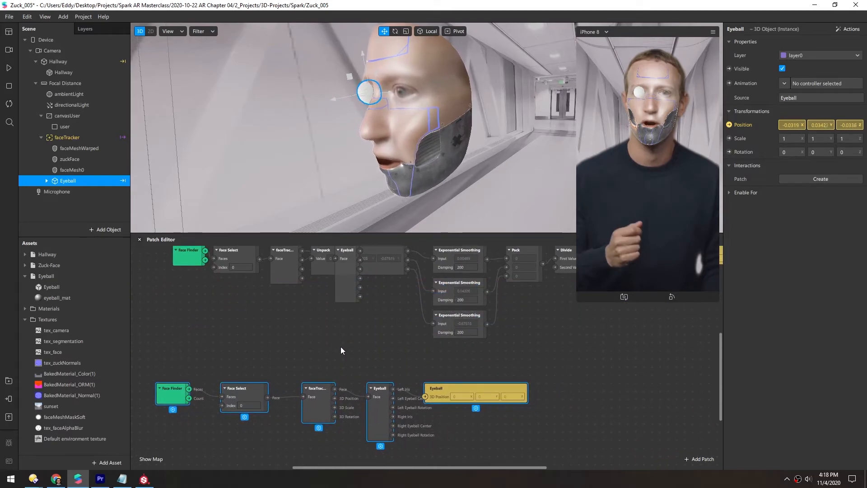
scroll(286, 320, "down", 2)
- Inspect the eyeball's placement on the face from different angles in the viewport
left_click(10, 69)
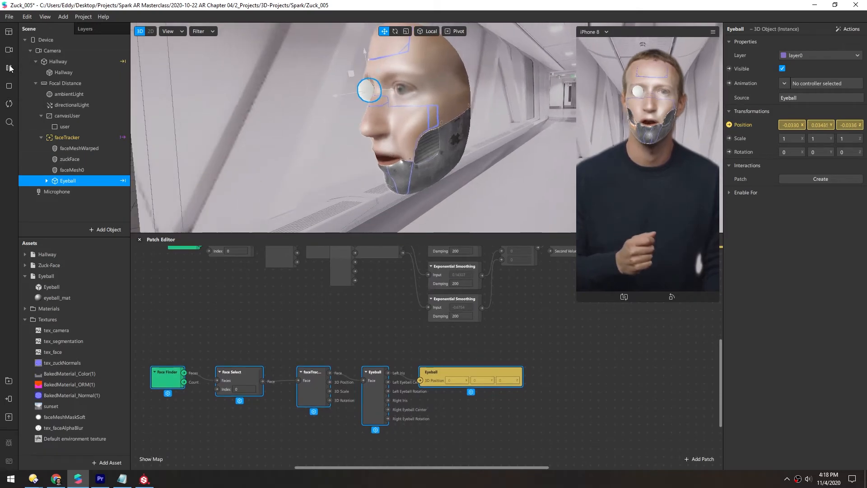
left_click_drag(438, 103, 589, 117, "alt")
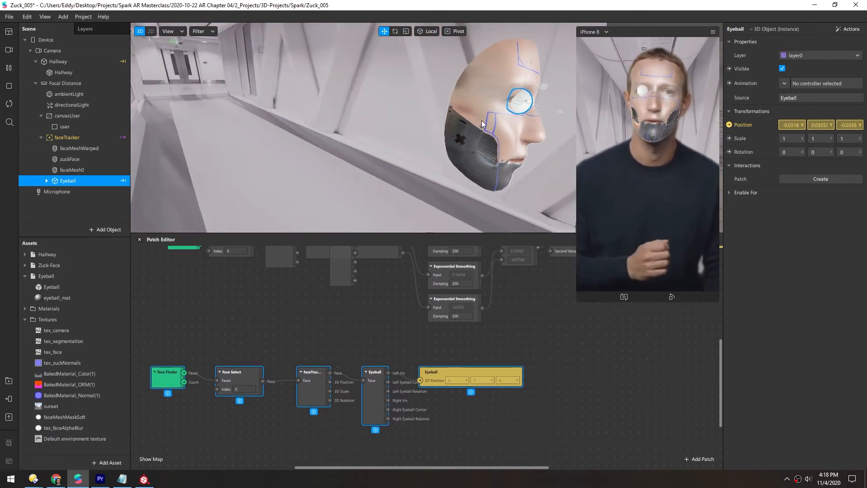
scroll(482, 120, "up", 5)
middle_click_drag(497, 117, 302, 141)
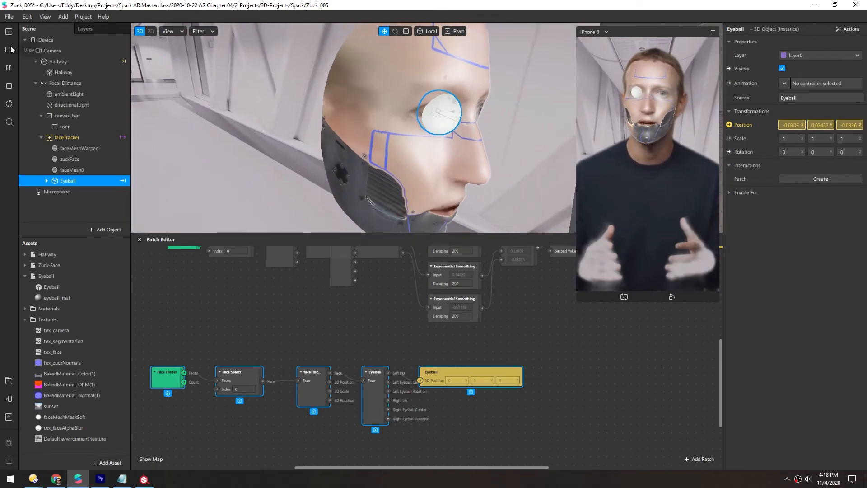
left_click(9, 68)
left_click_drag(406, 112, 492, 105, "alt")
middle_click_drag(492, 104, 463, 106)
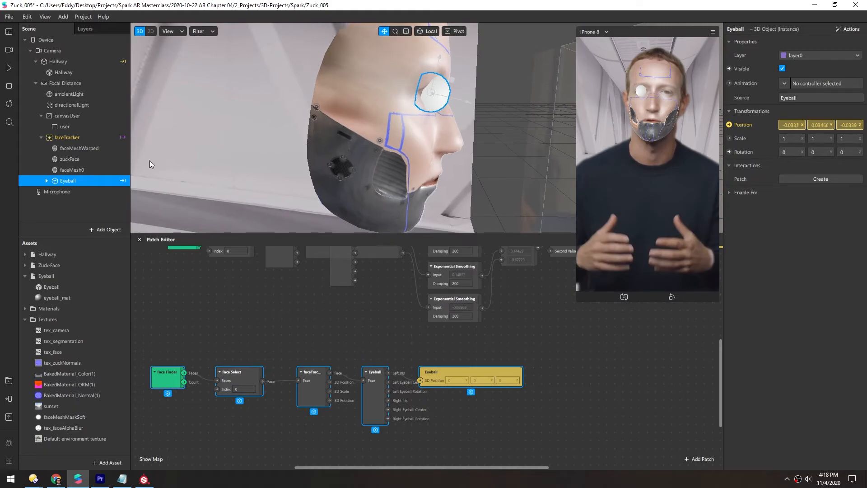
- Select the inner eyeball mesh of the Eyeball object and undo an accidental rotation of it
left_click(47, 181)
left_click(63, 191)
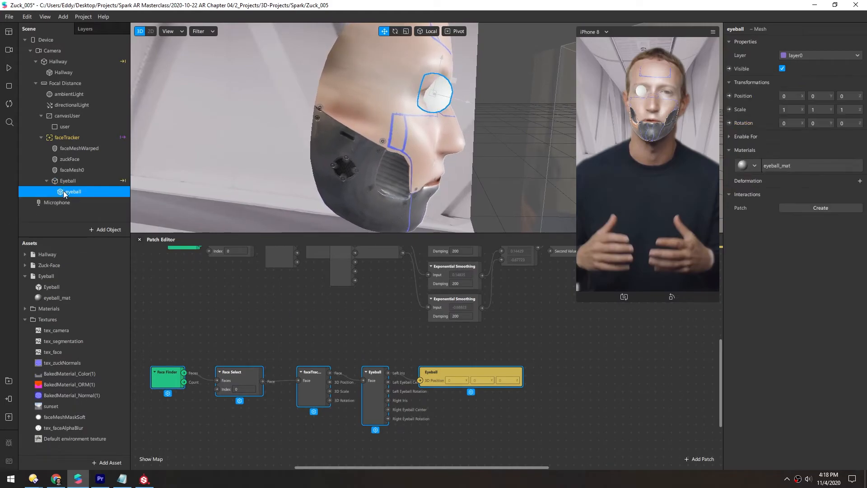
left_click_drag(445, 114, 313, 148, "alt")
scroll(334, 131, "up", 3)
middle_click_drag(370, 100, 386, 119)
left_click_drag(386, 119, 445, 32, "alt")
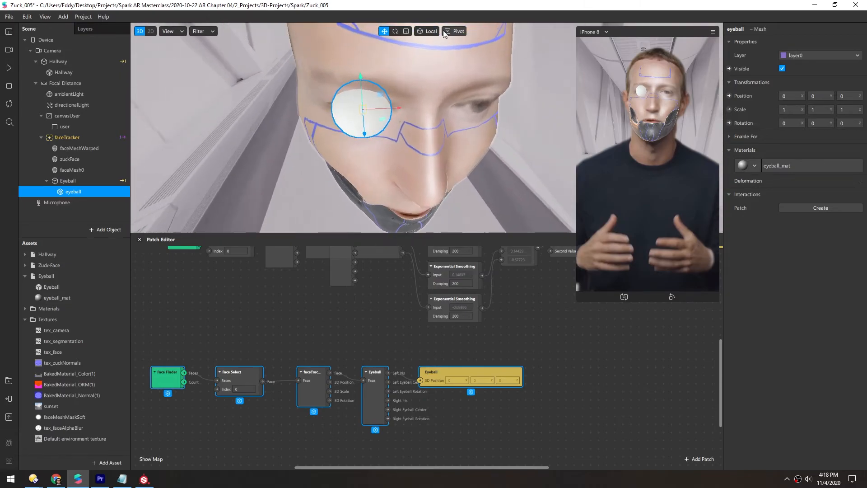
left_click_drag(364, 134, 362, 122)
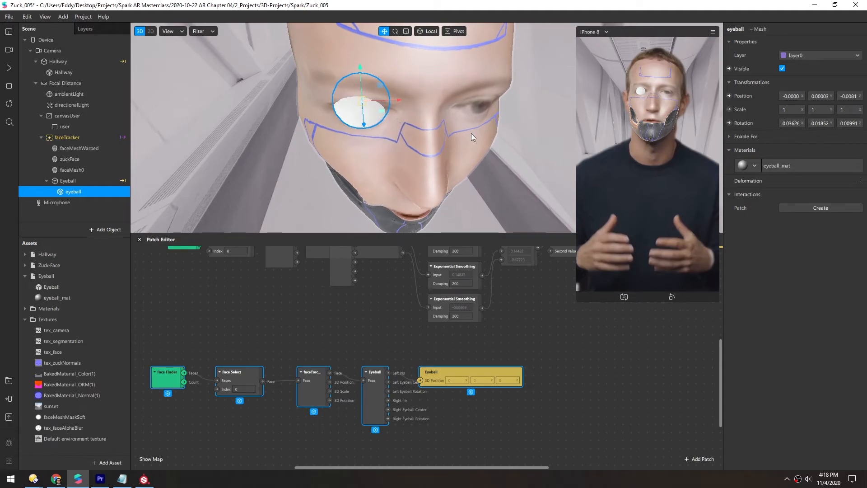
key("ctrl+z")
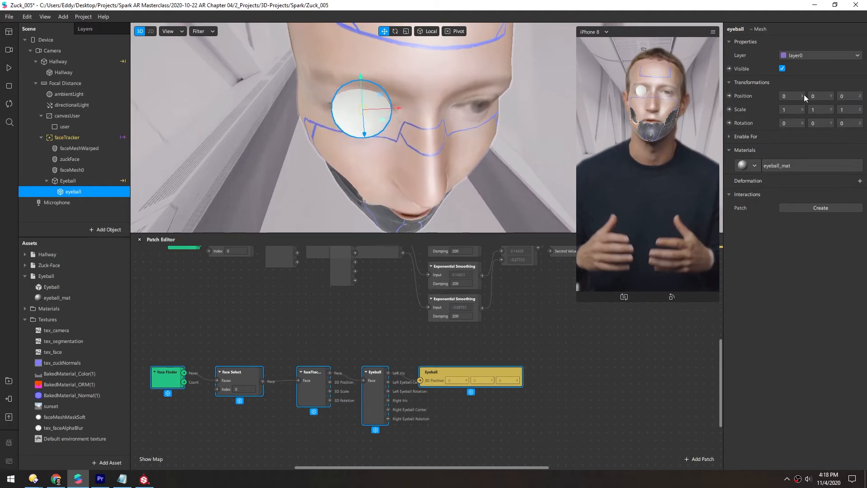
- Set the eyeball mesh's Z position to -0.01
left_click(851, 96)
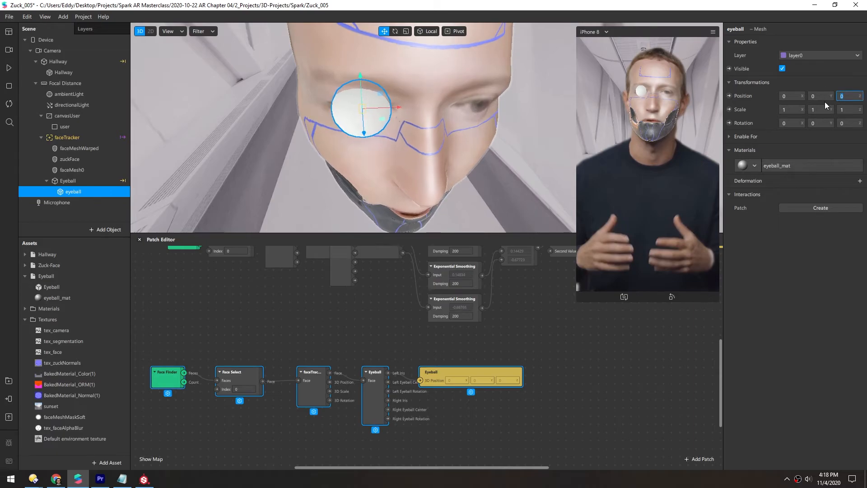
type(".001")
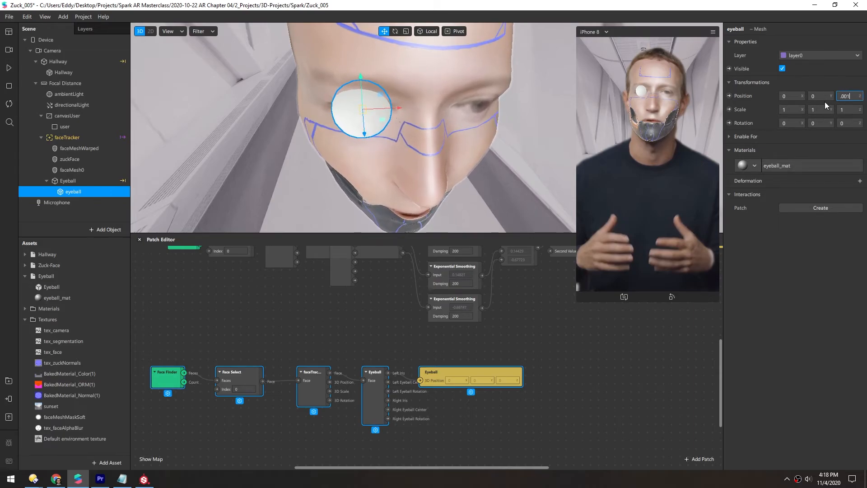
key("Return")
type("-0.01")
key("Return")
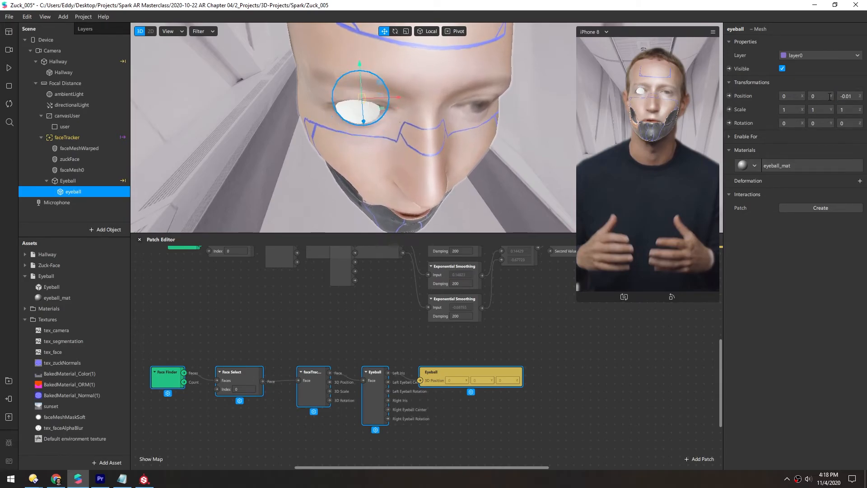
- Enable the Eyes option on the faceMeshWarped, zuckFace and faceMesh0 face meshes together
left_click_drag(356, 115, 377, 128, "alt")
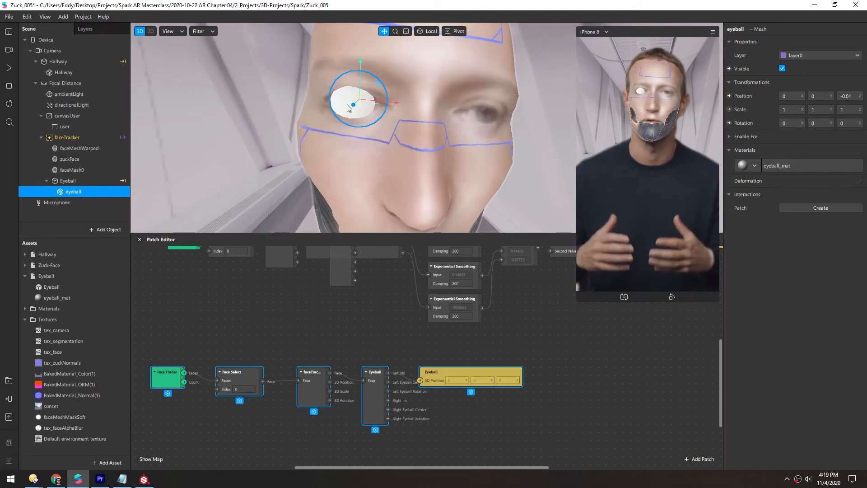
left_click_drag(56, 169, 63, 148)
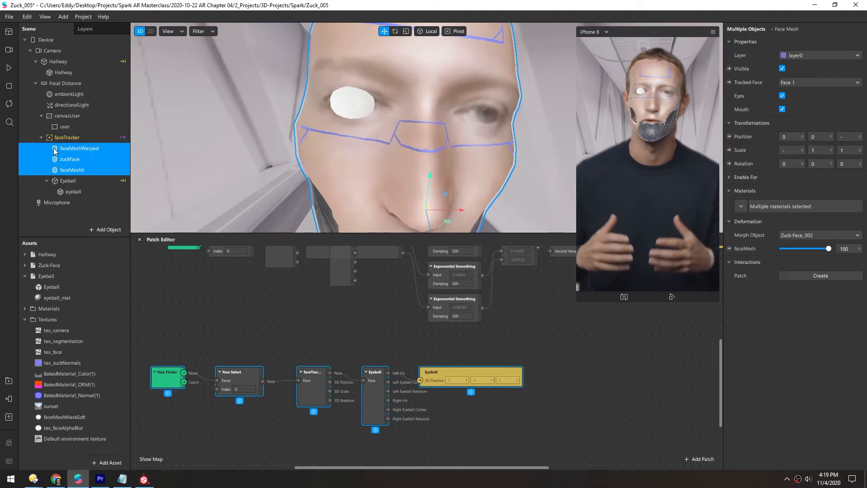
left_click(782, 96)
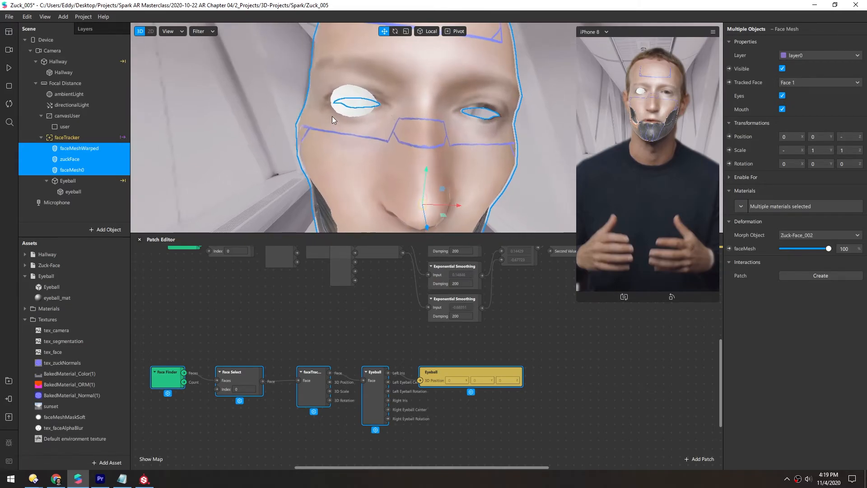
- Select the eyeball mesh in the viewport and set its Z position to -0.015
left_click(353, 111)
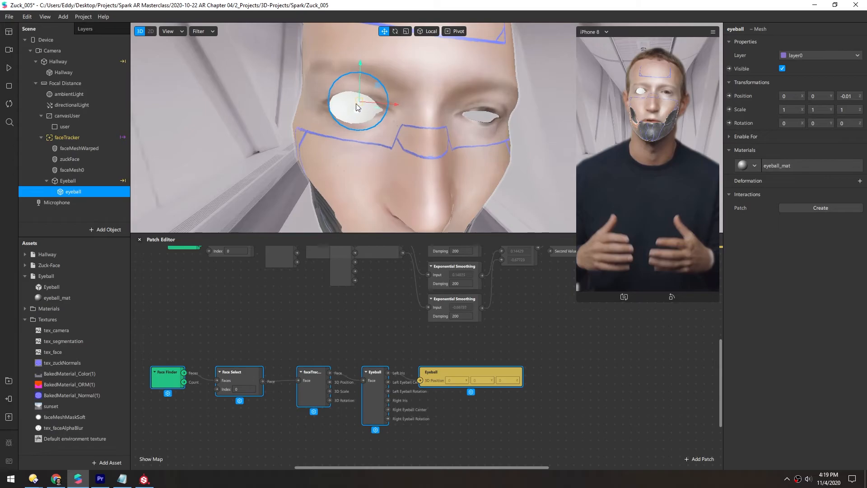
left_click(854, 97)
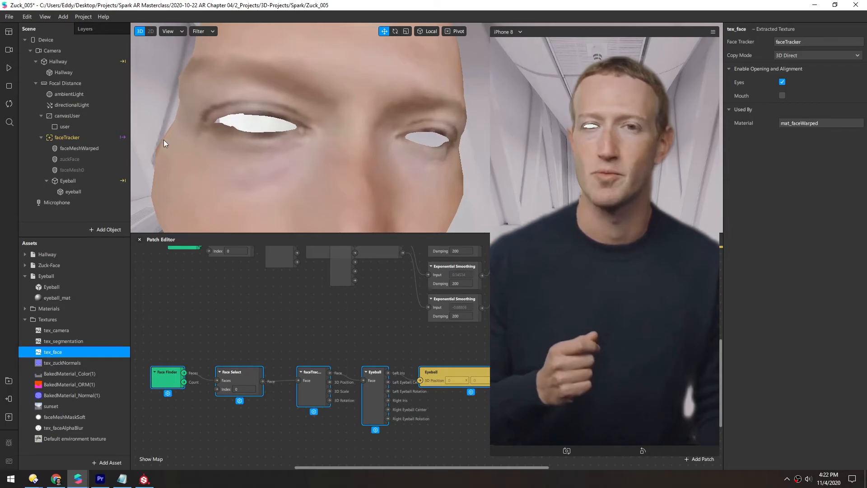
- Switch the real-time simulation to a different person's face video and restart playback
left_click(72, 170)
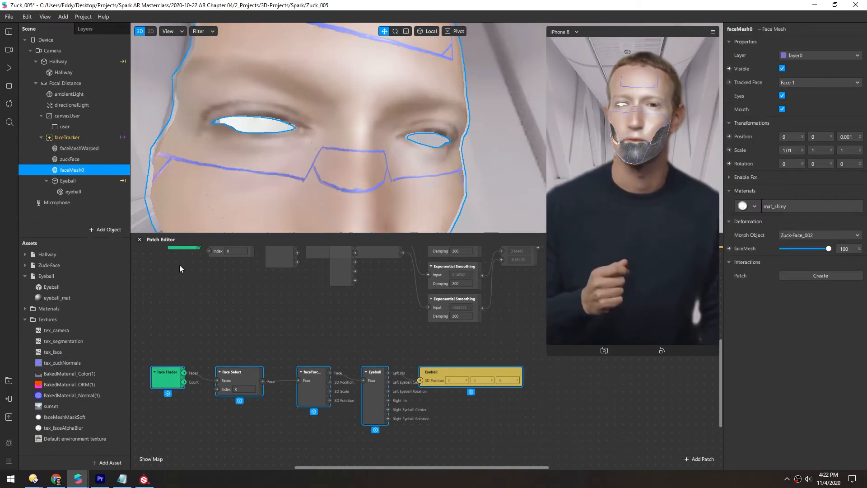
left_click(9, 50)
left_click_drag(118, 137, 115, 108)
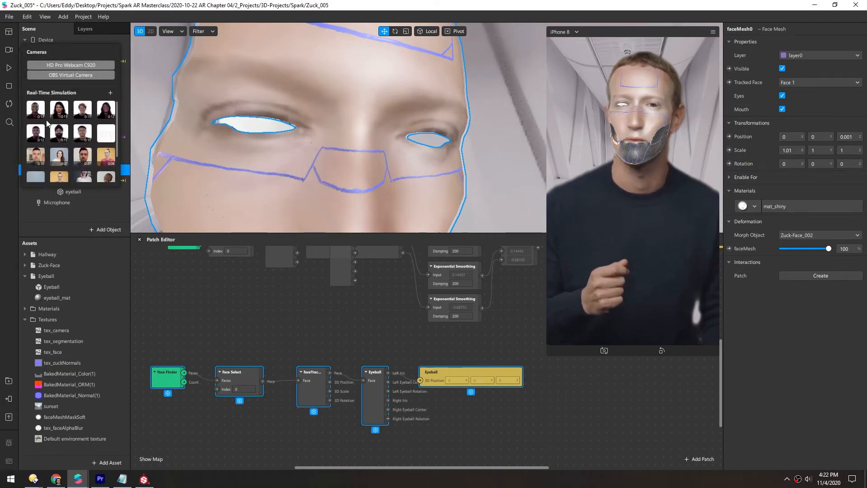
left_click(9, 68)
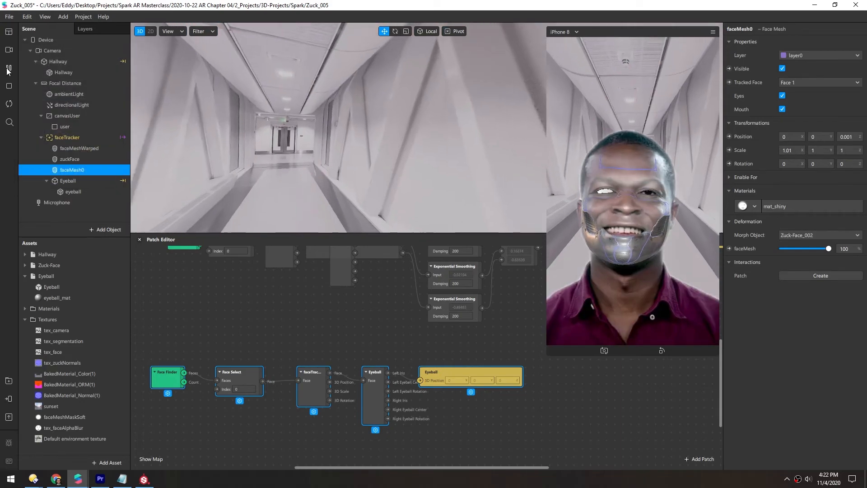
left_click(9, 69)
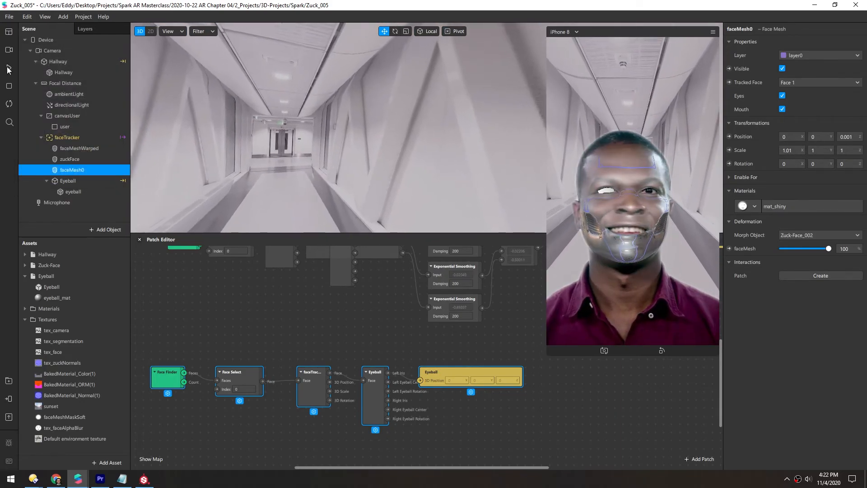
- Search the AR Library for eye, import the Eyeball Shader patch asset and add it to the Patch Editor
double_click(73, 192)
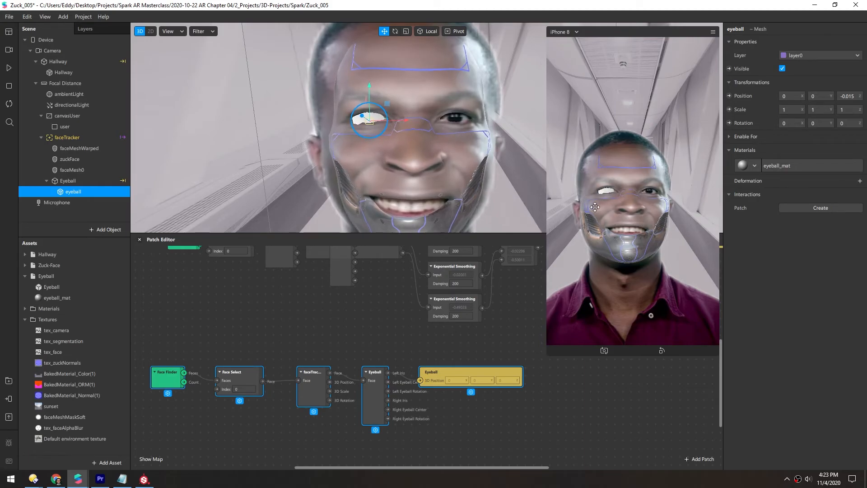
left_click(9, 384)
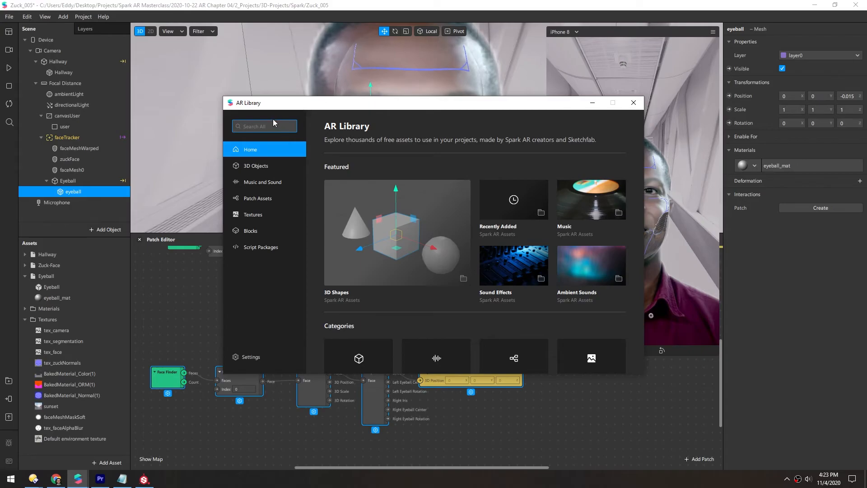
type("eye")
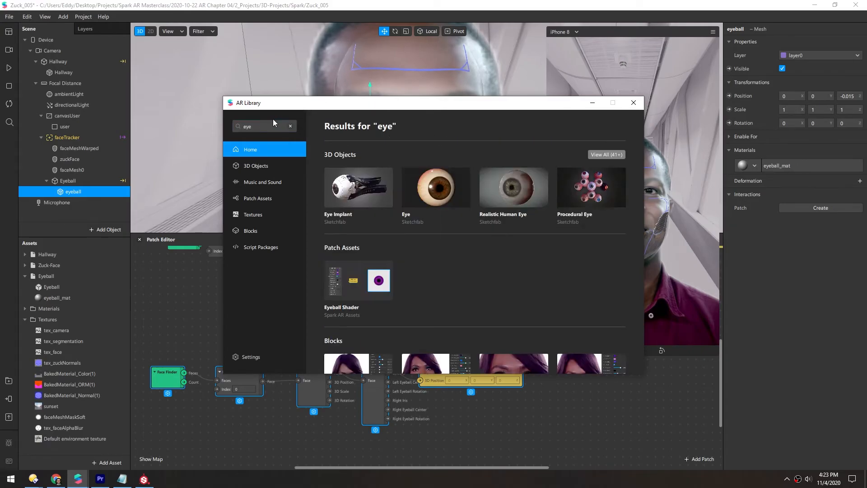
left_click(346, 286)
left_click(599, 143)
left_click_drag(56, 449, 329, 412)
scroll(303, 366, "down", 3)
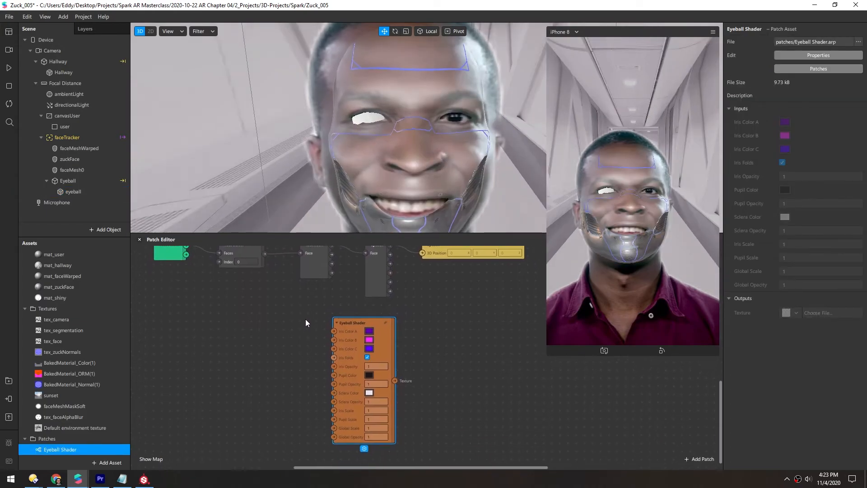
middle_click_drag(306, 321, 254, 333)
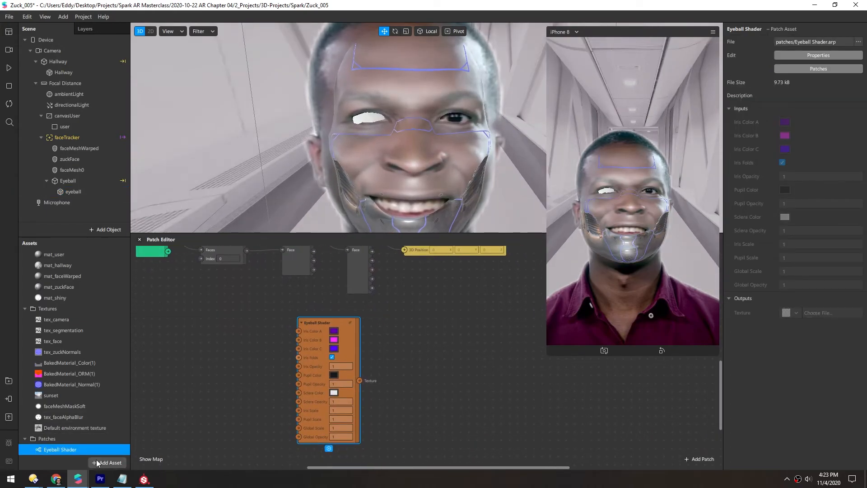
- Create a new material named mat_eye and connect the Eyeball Shader's texture output to its diffuse texture
left_click(108, 463)
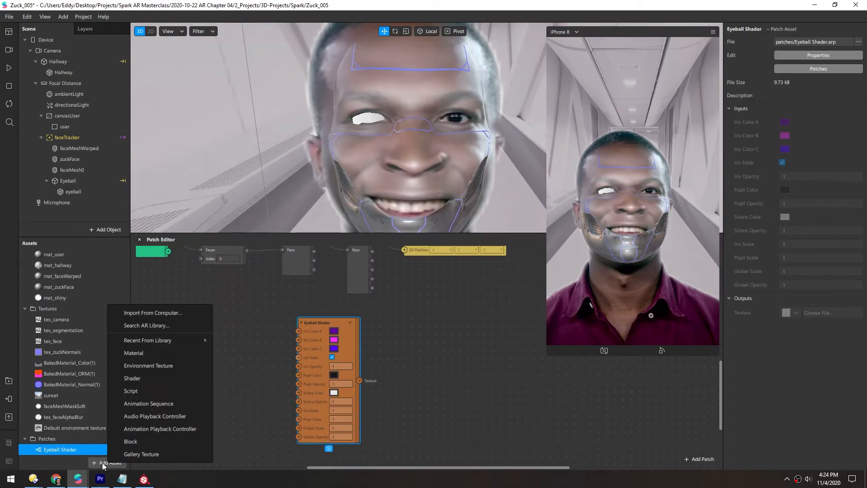
left_click(130, 353)
type("mat_eye")
key("Return")
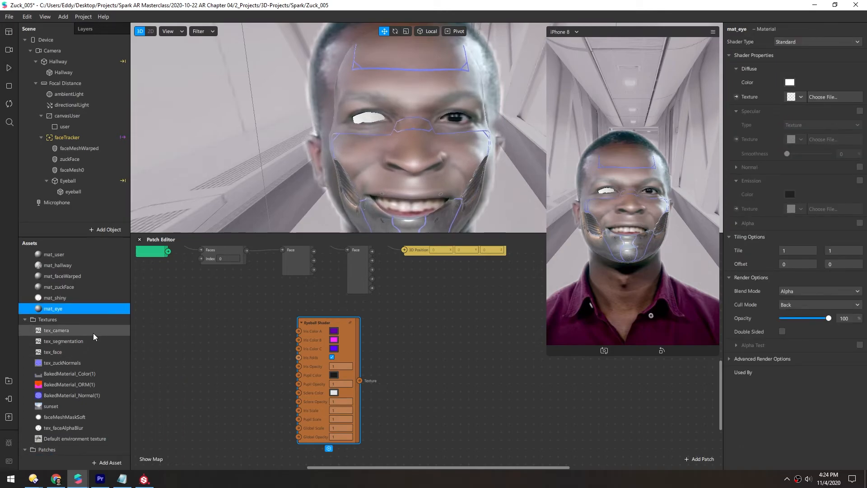
left_click(737, 97)
left_click_drag(360, 380, 429, 372)
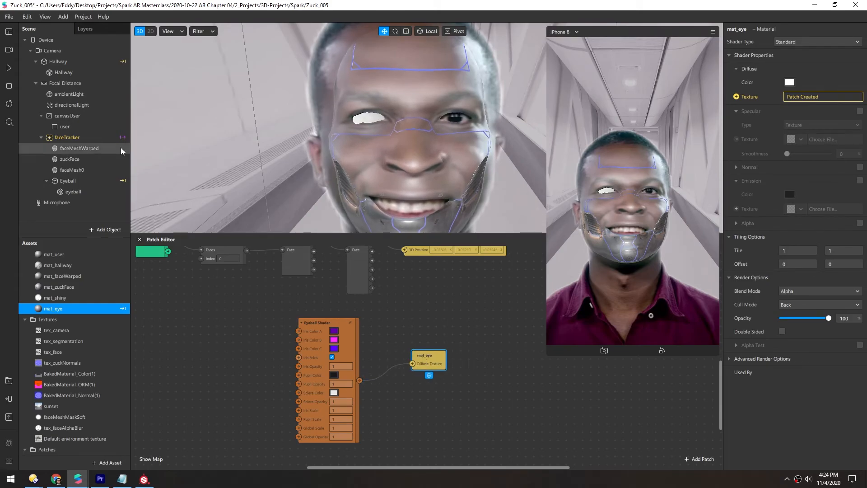
- Assign the mat_eye material to the eyeball mesh
left_click(60, 194)
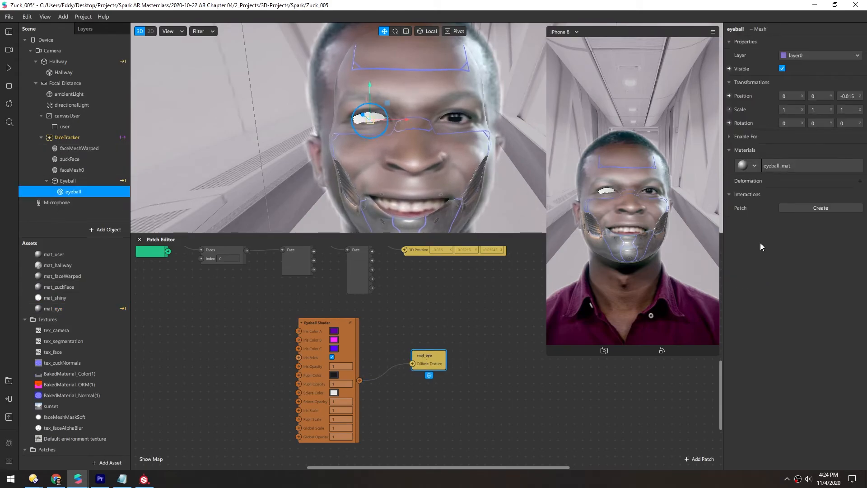
left_click(754, 166)
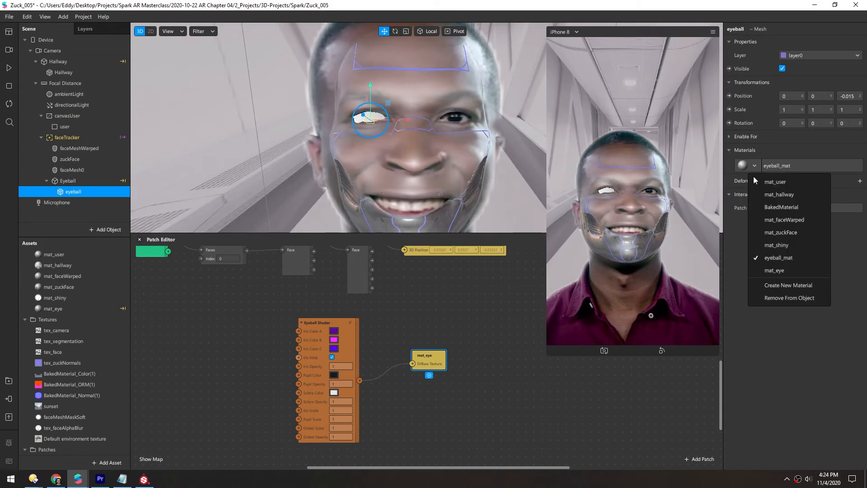
left_click(774, 270)
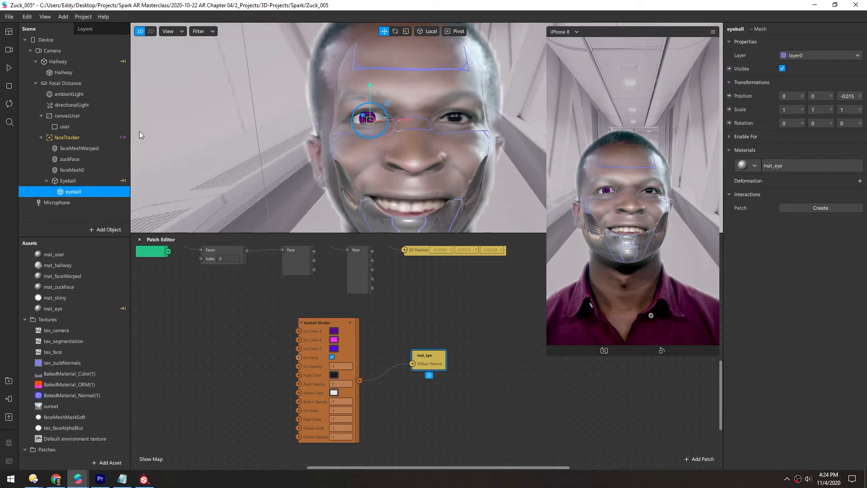
- Inspect the shaded eyeball in the restarted simulation and from different viewport angles
left_click(9, 68)
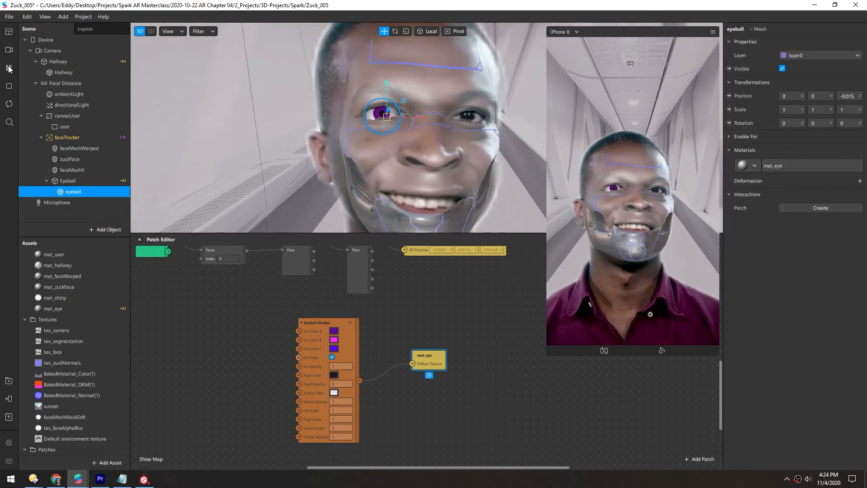
left_click(9, 68)
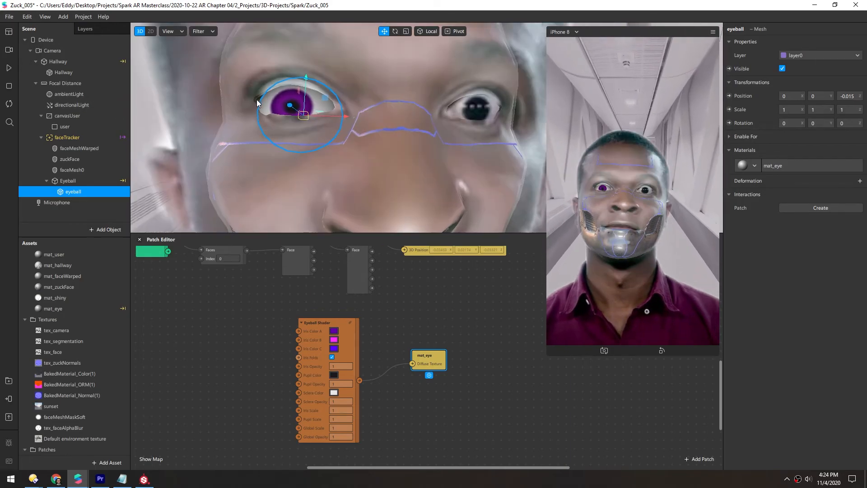
left_click_drag(226, 97, 249, 114, "alt")
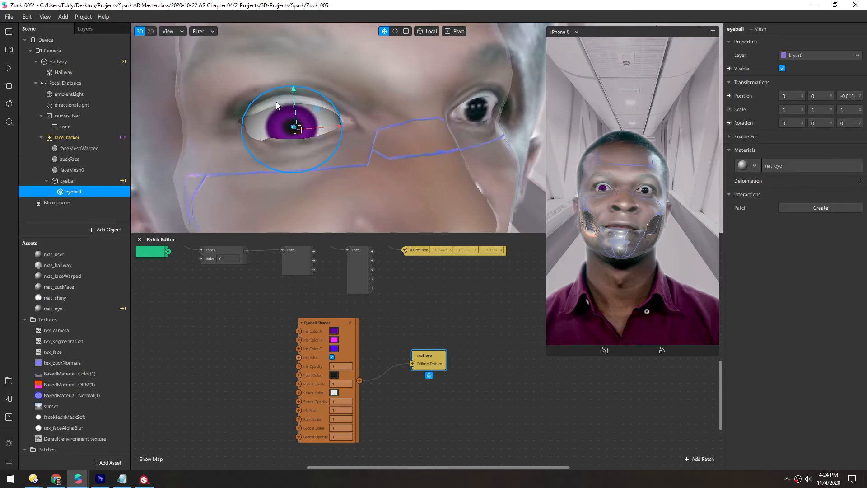
left_click_drag(318, 102, 262, 104, "alt")
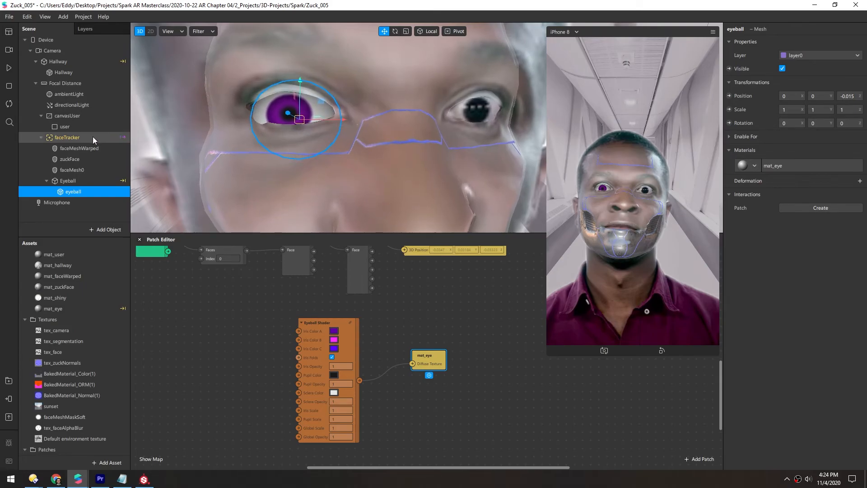
- Hide the faceMesh0 and zuckFace face meshes, keeping faceMeshWarped visible
left_click(73, 170)
left_click(783, 69)
left_click(72, 159)
left_click(783, 69)
left_click(70, 149)
left_click(783, 69)
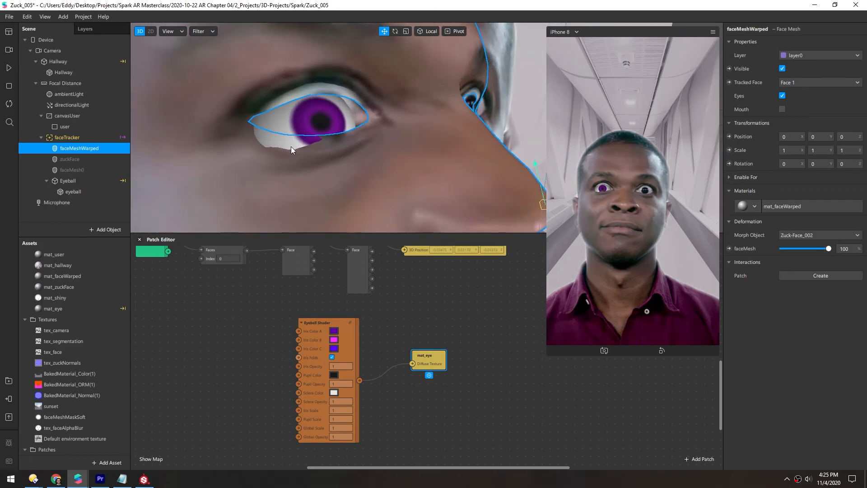
- Select the eyeball in the viewport and examine how it sits in the eye opening
left_click(277, 132)
left_click_drag(277, 133, 407, 111, "alt")
left_click_drag(407, 111, 269, 120)
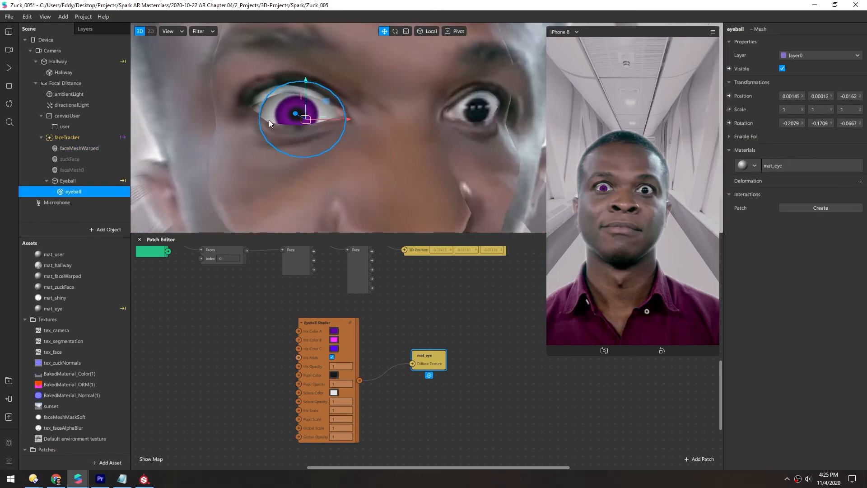
- Open faceMeshWarped's mat_faceWarped material and enable its Alpha Test option
left_click(90, 149)
left_click(788, 206)
left_click(860, 125)
left_click(802, 153)
left_click(809, 281)
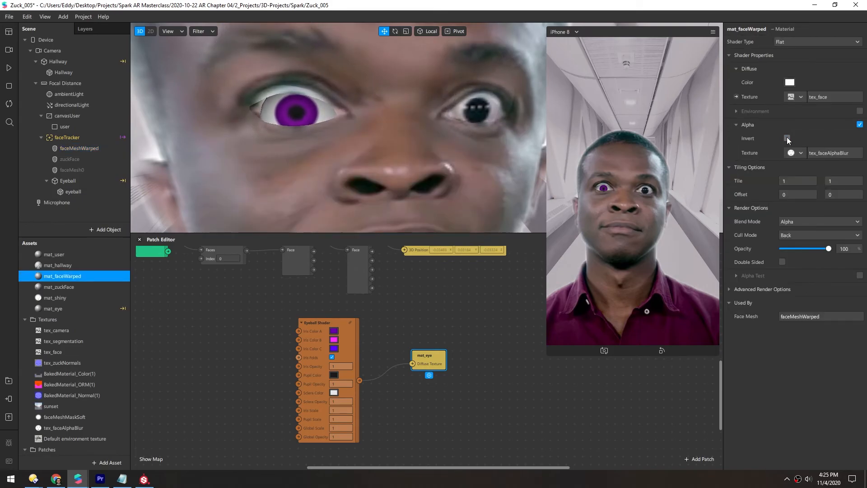
- Set the mat_faceWarped Alpha Test cutoff to 55
left_click_drag(290, 107, 388, 96, "alt")
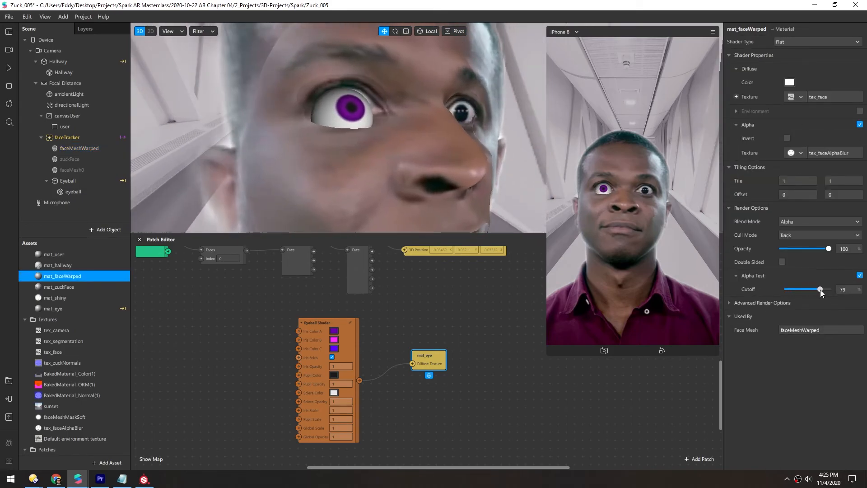
left_click_drag(392, 131, 333, 132)
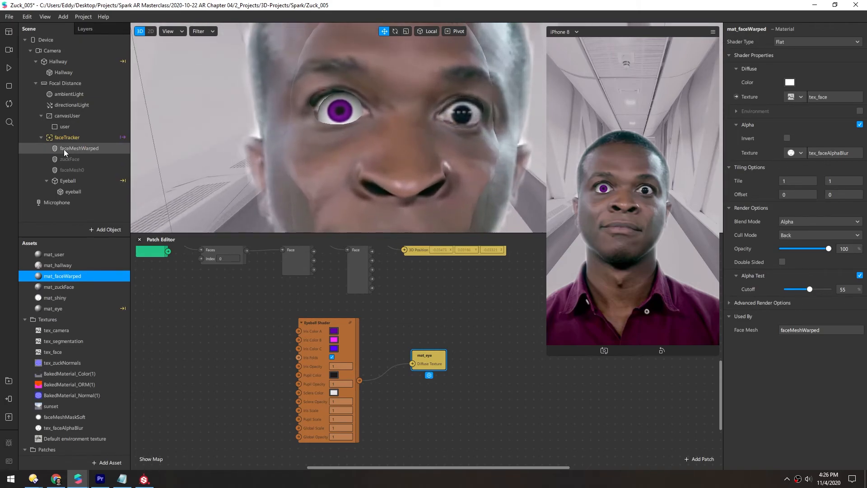
left_click_drag(356, 131, 446, 154)
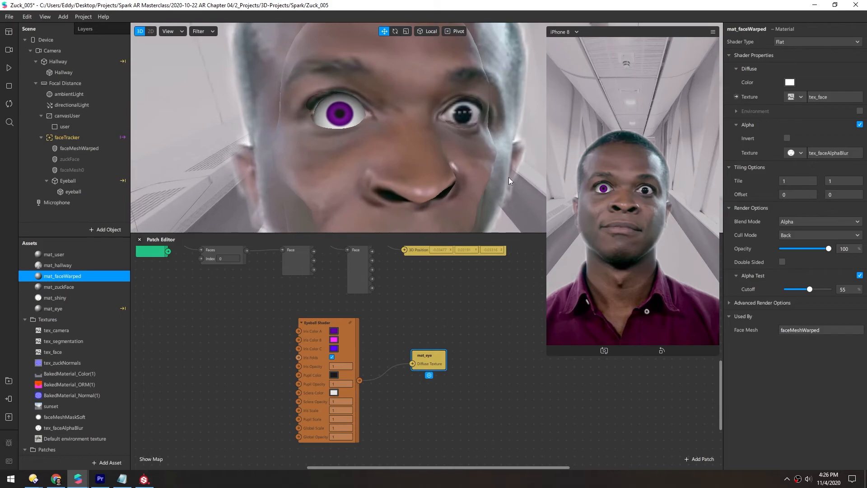
left_click_drag(355, 99, 339, 86)
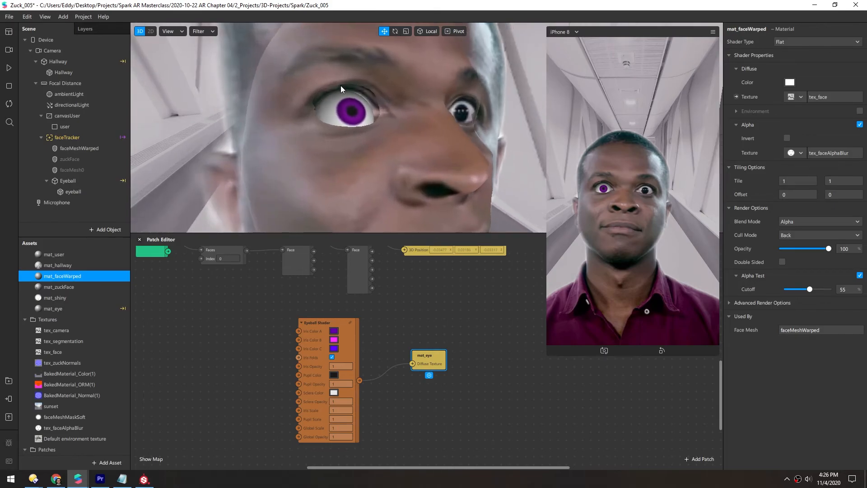
left_click_drag(381, 119, 354, 122)
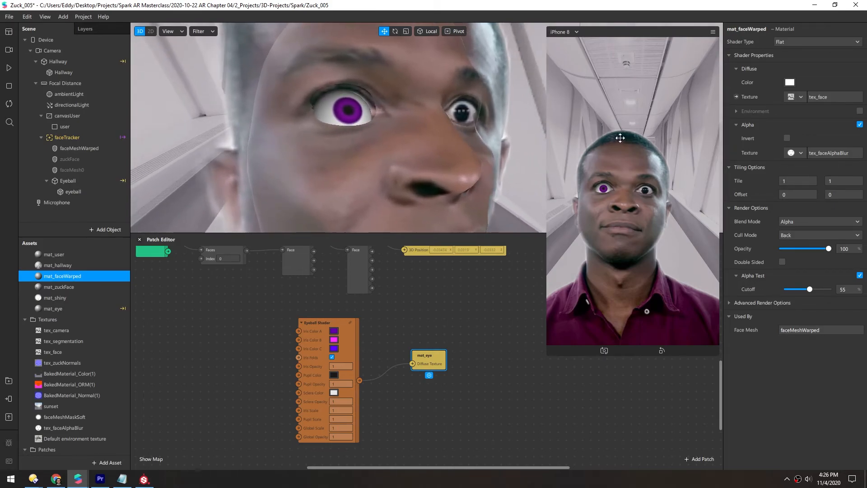
- Inspect the tex_faceAlphaBlur alpha texture and select the zuckFace mesh
left_click(818, 154)
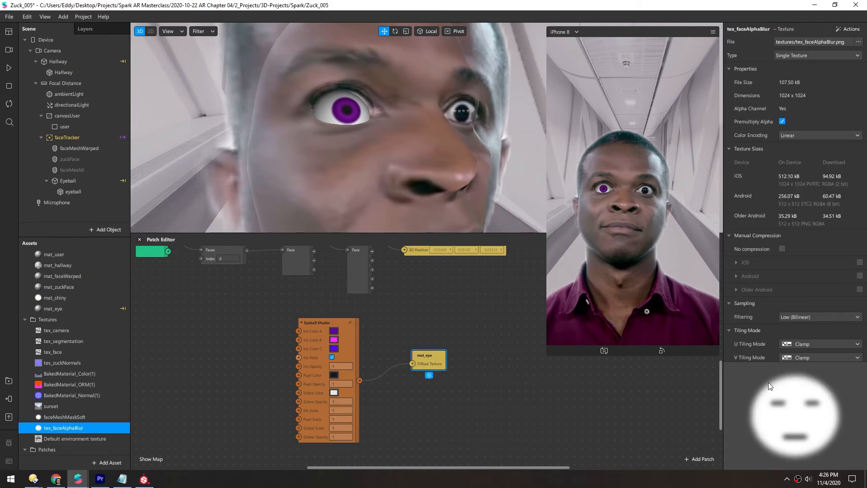
scroll(392, 179, "down", 4)
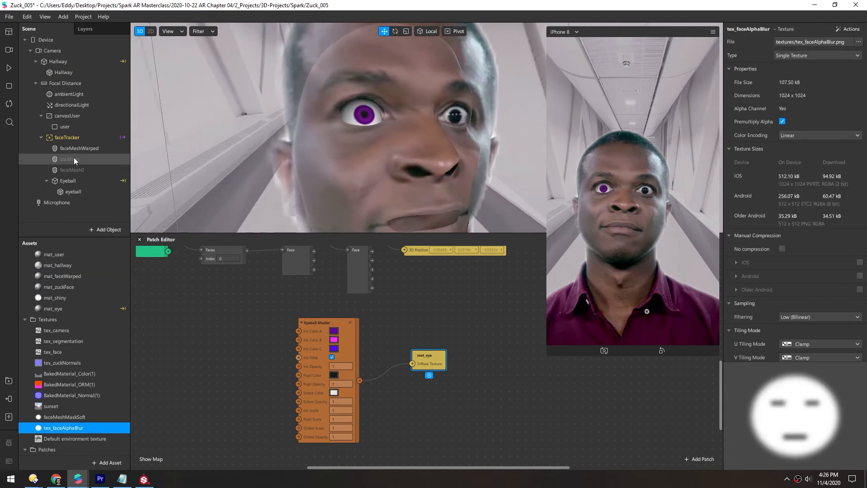
left_click(75, 160)
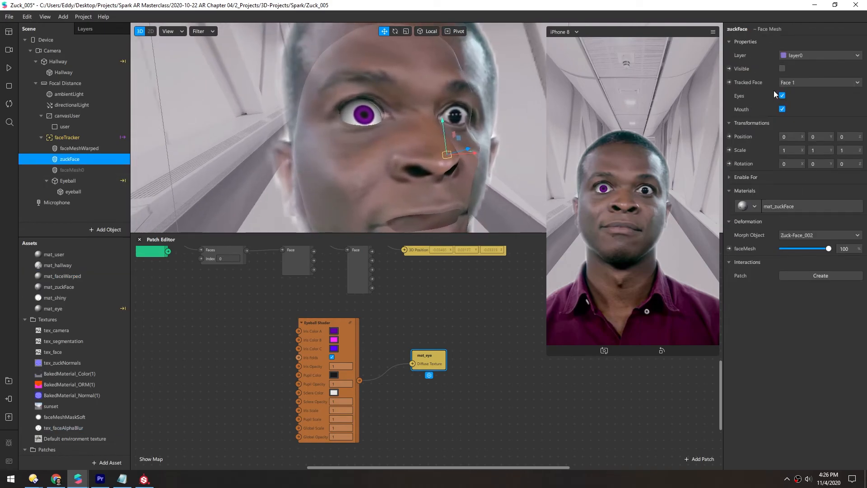
- Make the zuckFace mesh visible again
left_click(784, 70)
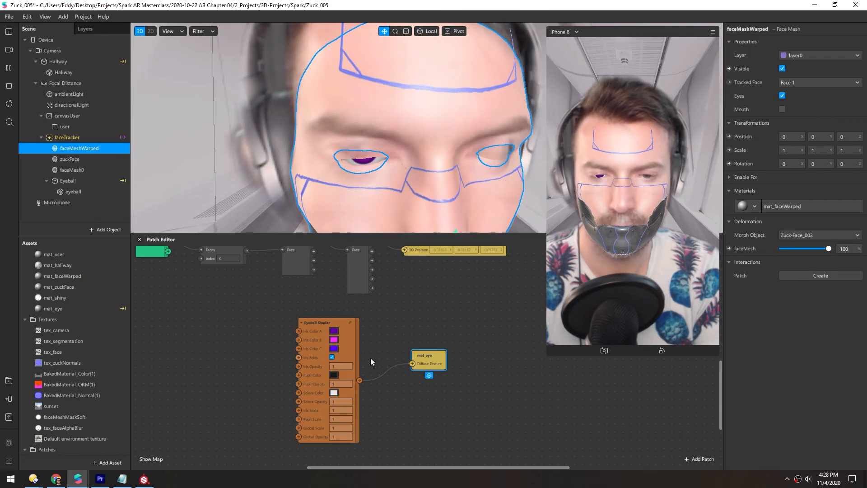
scroll(388, 358, "up", 3)
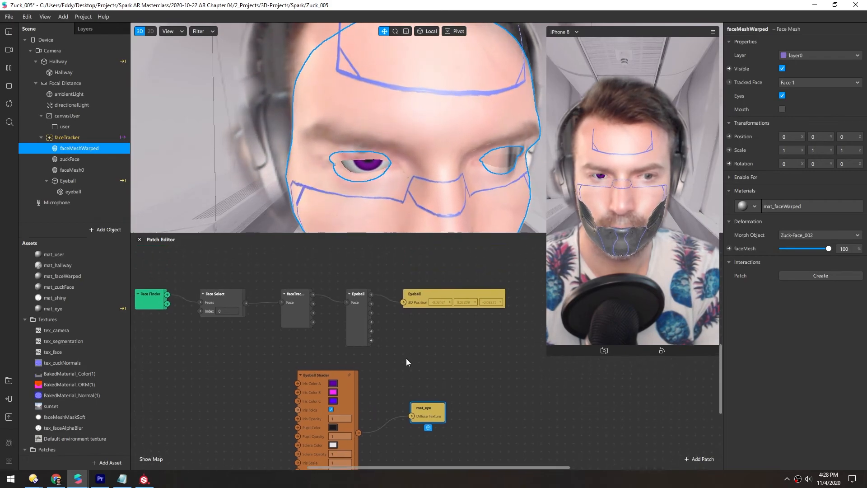
scroll(407, 360, "up", 1)
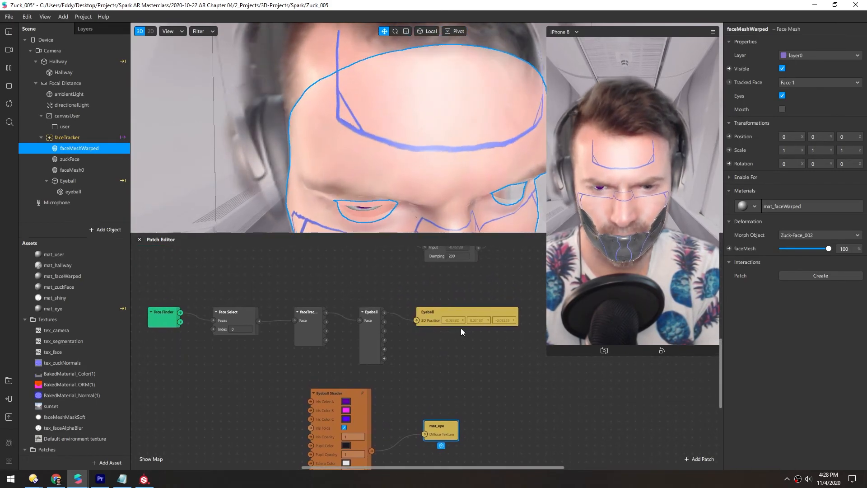
- Delete the Eyeball group's position and rotation patches from the Patch Editor
left_click(70, 191)
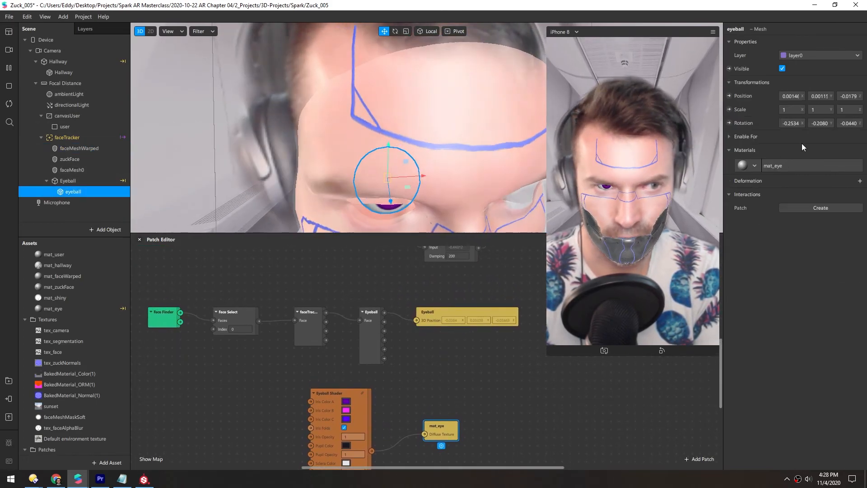
left_click(67, 180)
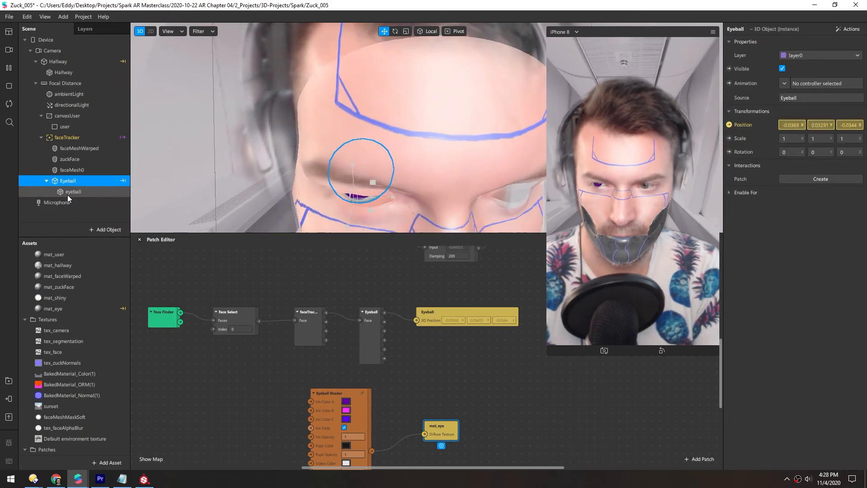
left_click(729, 152)
left_click_drag(437, 362, 425, 334)
middle_click_drag(321, 357, 284, 358)
key("Delete")
- Create position and rotation patches for the eyeball mesh and connect them to the eye tracking outputs
left_click(73, 191)
left_click(729, 96)
left_click_drag(446, 365, 396, 313)
left_click_drag(347, 322, 378, 319)
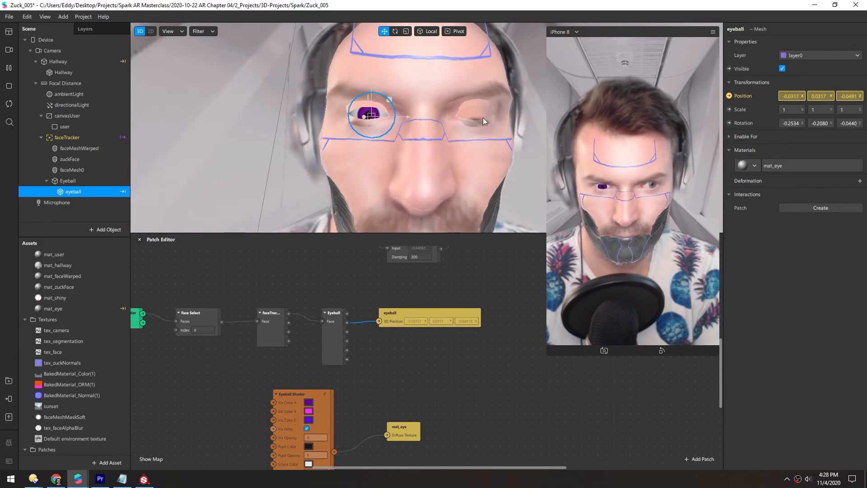
left_click(729, 123)
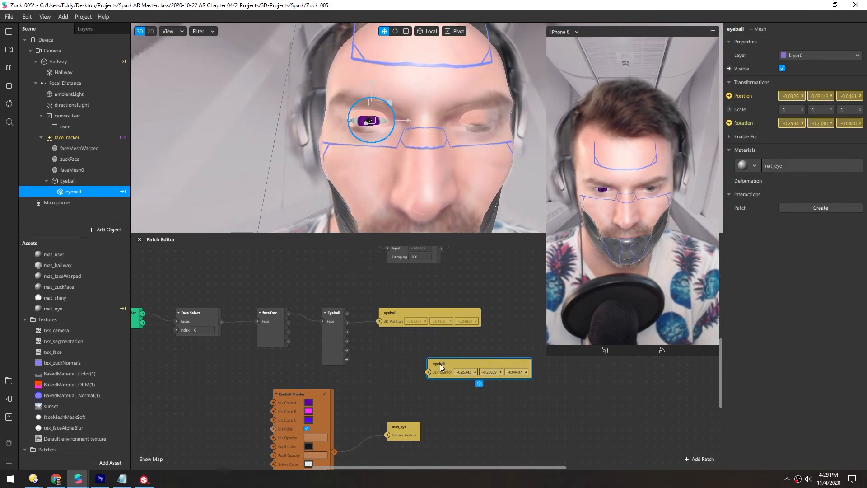
left_click_drag(441, 364, 391, 338)
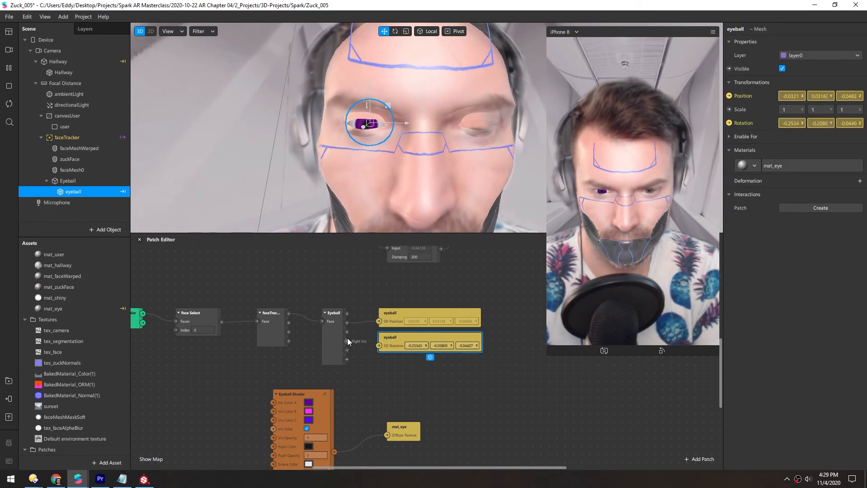
left_click_drag(347, 332, 378, 345)
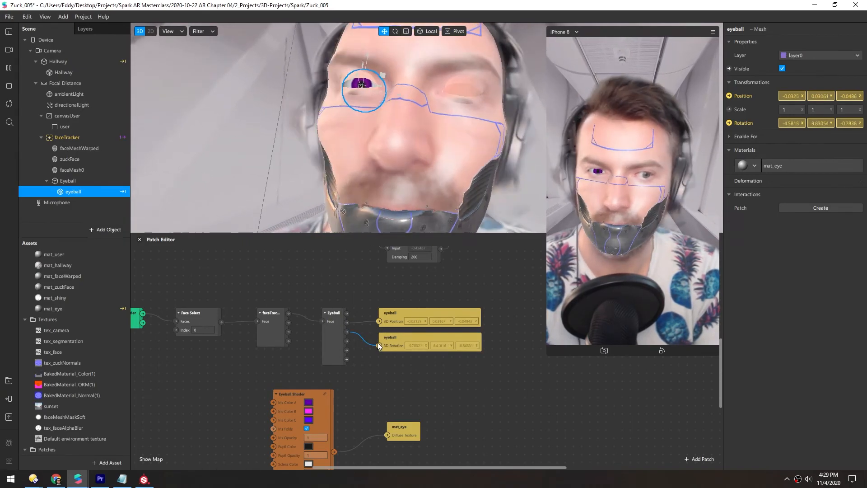
- Duplicate the Eyeball group
middle_click_drag(259, 357, 268, 323)
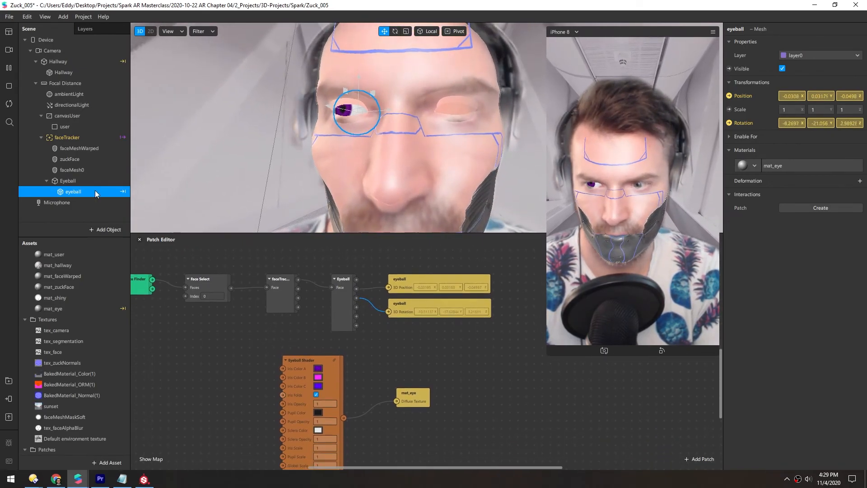
left_click(66, 181)
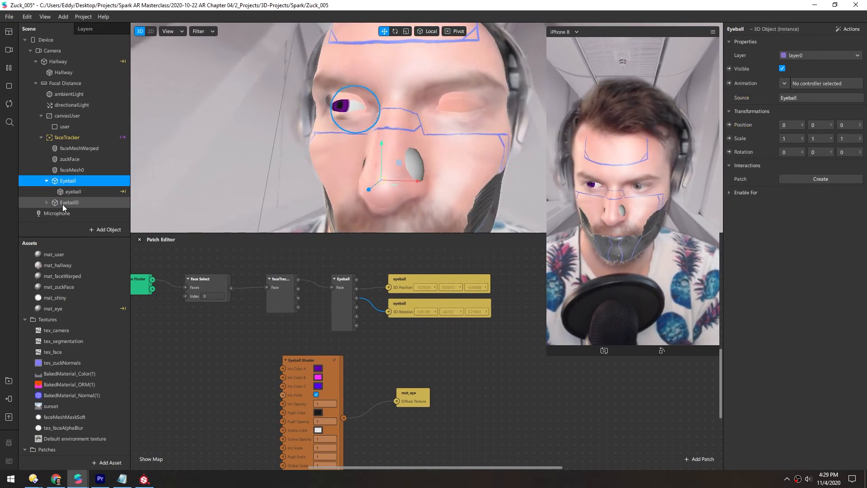
key("ctrl+d")
- Create position and rotation patches for the duplicated eyeball and connect them to the other eye's tracking outputs
left_click(67, 213)
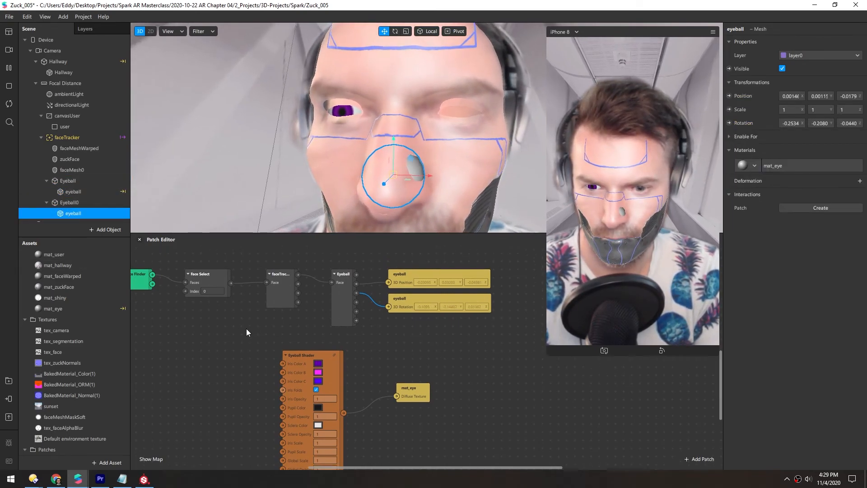
scroll(253, 333, "down", 2)
left_click_drag(311, 340, 309, 372)
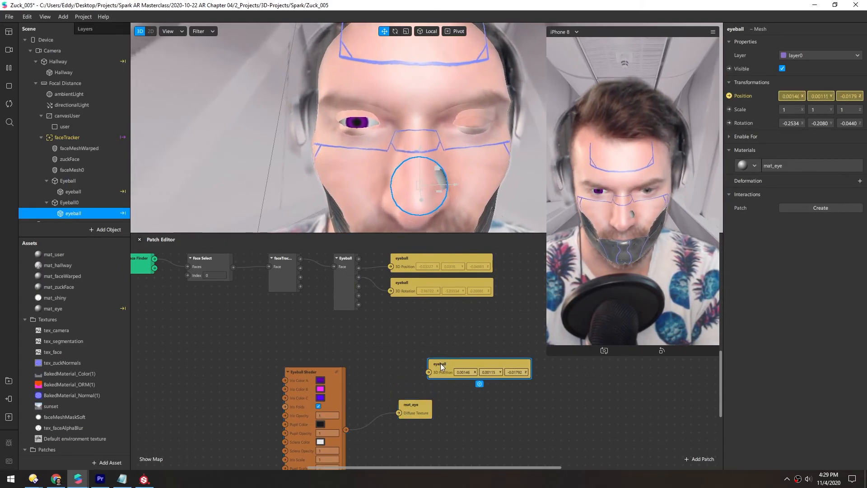
left_click_drag(405, 319, 398, 308)
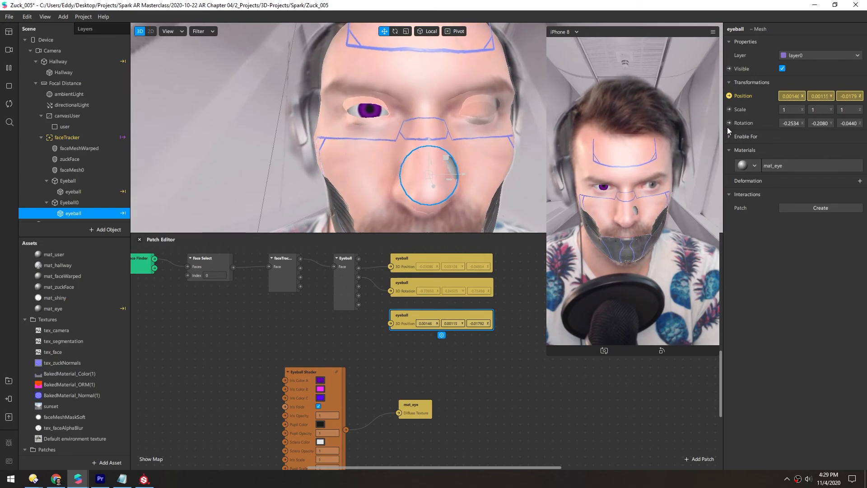
left_click_drag(395, 340, 393, 339)
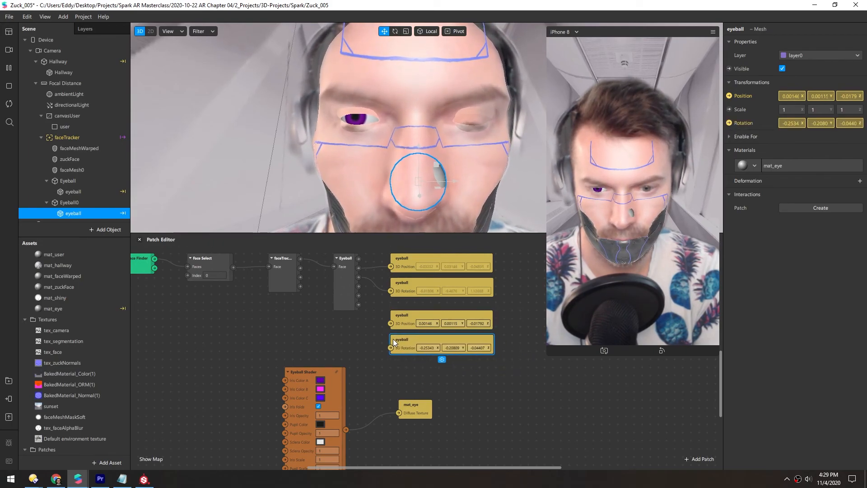
left_click_drag(358, 296, 391, 347)
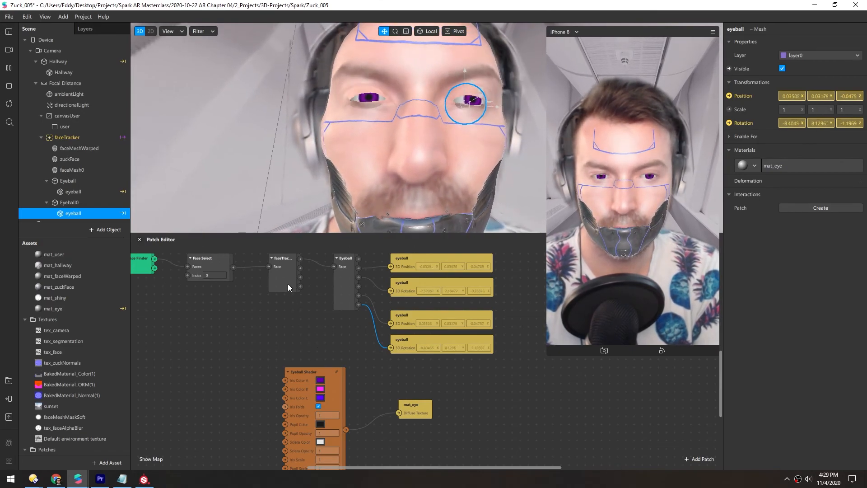
- Recolor Iris Color A and Iris Color C on the Eyeball Shader to cyan
scroll(237, 307, "down", 3)
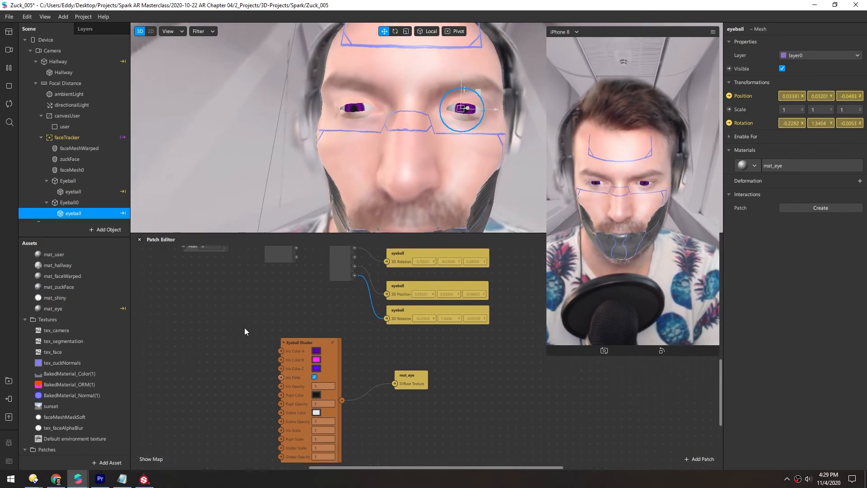
scroll(285, 316, "left", 2)
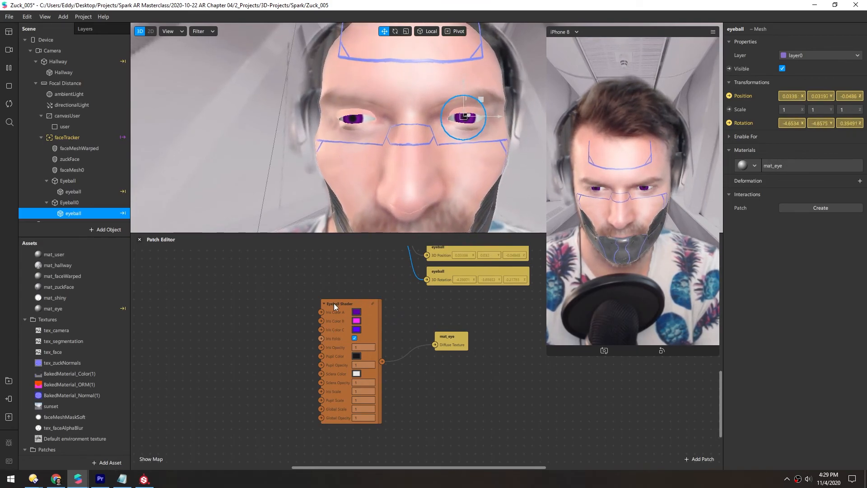
left_click(357, 312)
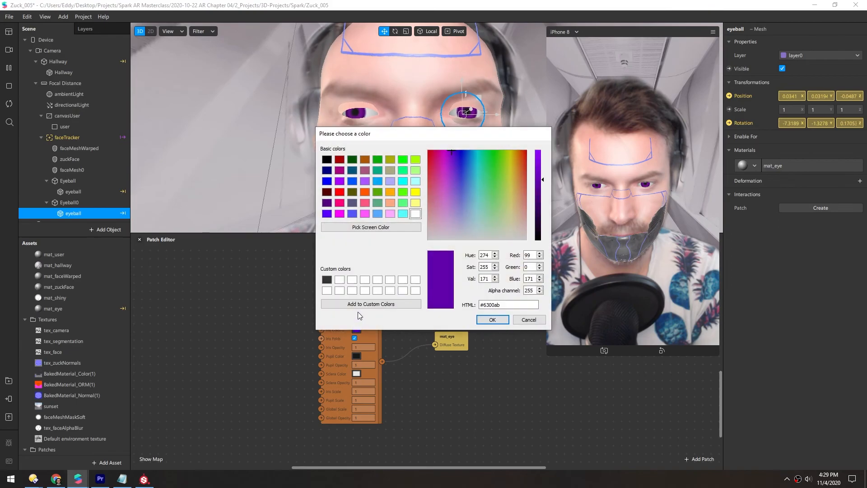
left_click(483, 319)
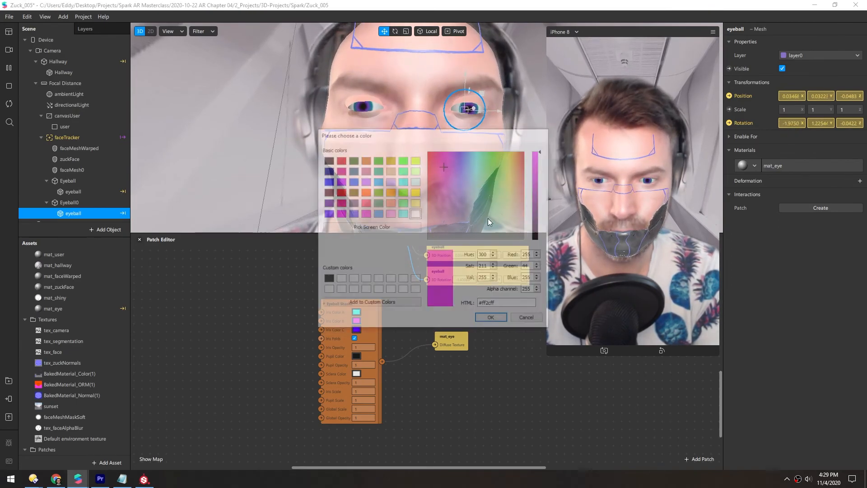
left_click(357, 330)
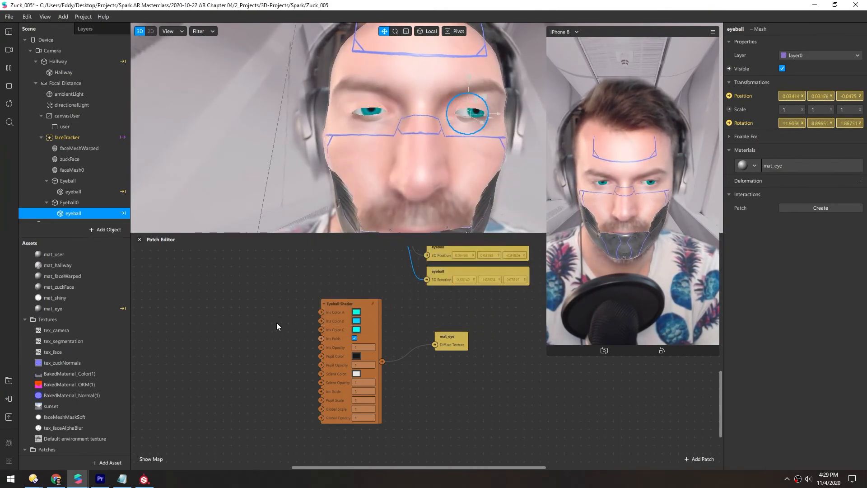
left_click(476, 153)
left_click(486, 319)
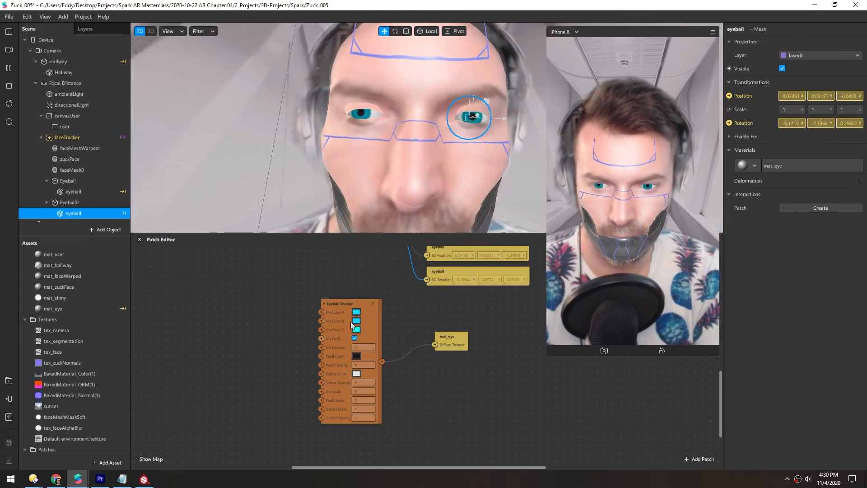
- Set the Eyeball Shader's Iris Color B to #00aeff and Iris Color C to #00fff7
left_click(355, 321)
left_click(473, 150)
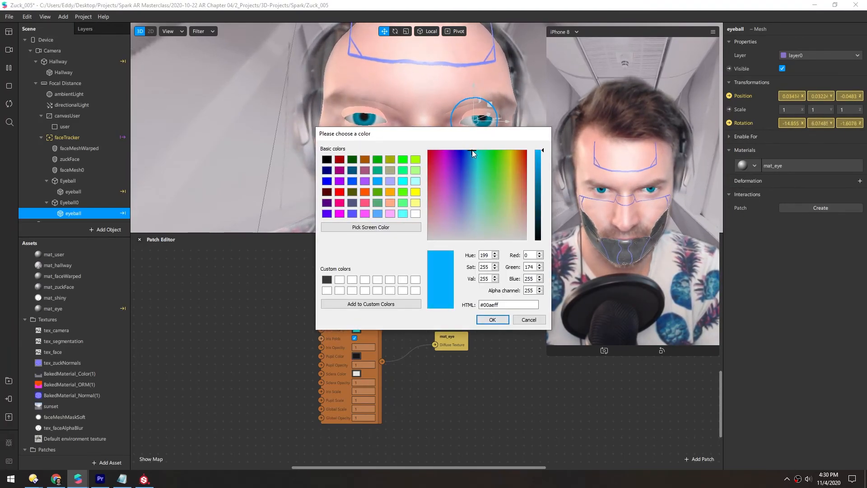
left_click(482, 319)
left_click(358, 330)
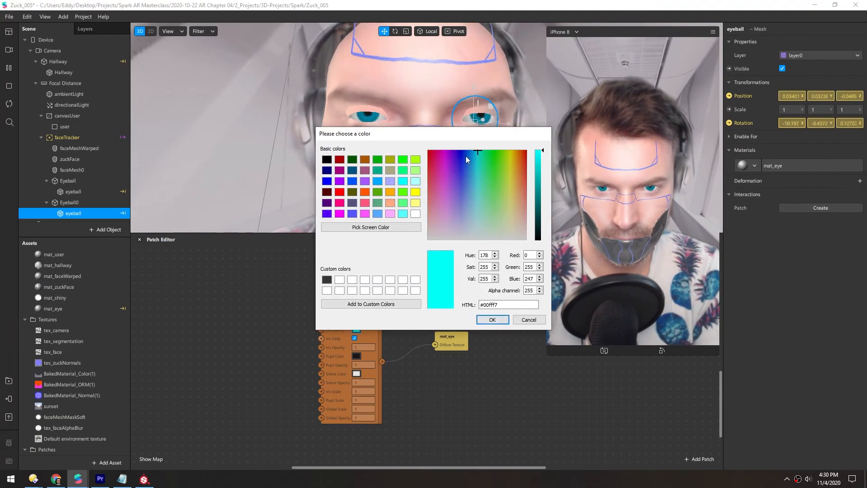
left_click(489, 321)
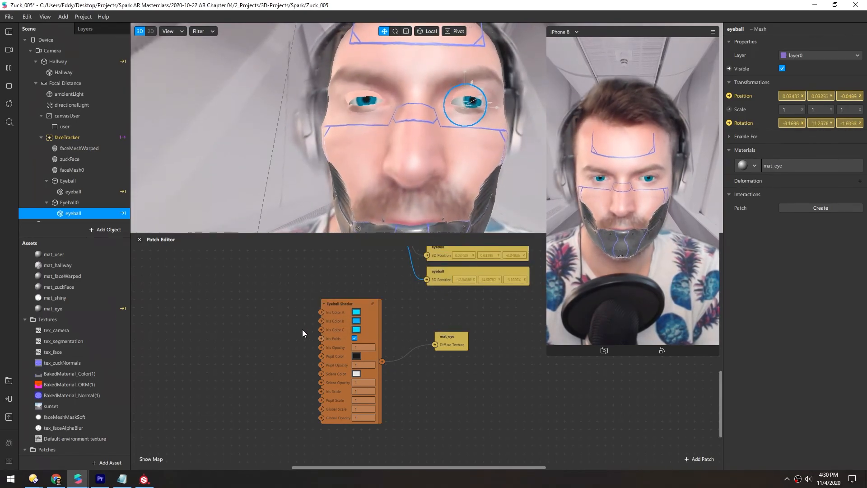
- Set the Eyeball Shader's Sclera Opacity to 0.2
left_click_drag(363, 383, 325, 386)
type("0")
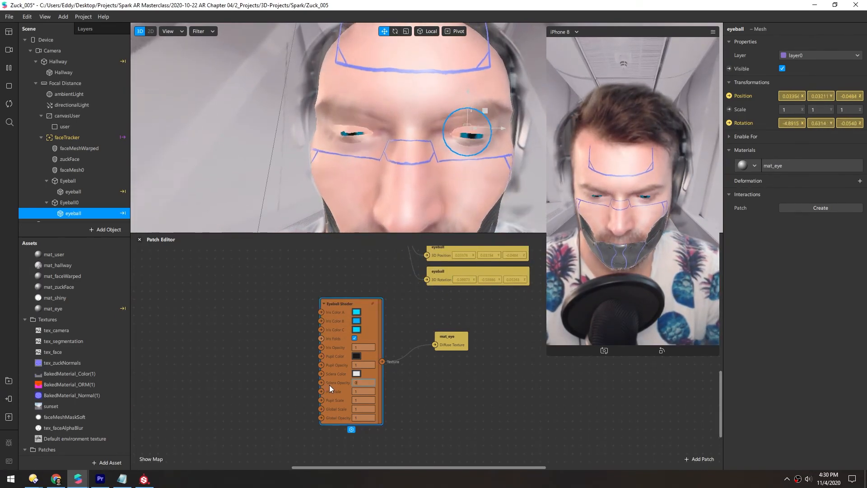
scroll(332, 387, "up", 2)
scroll(359, 392, "up", 1)
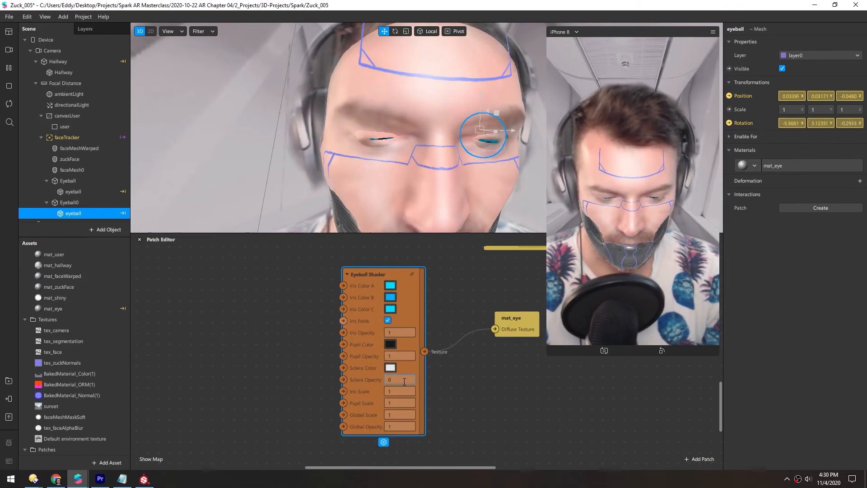
type(".2")
key("BackSpace")
key("BackSpace")
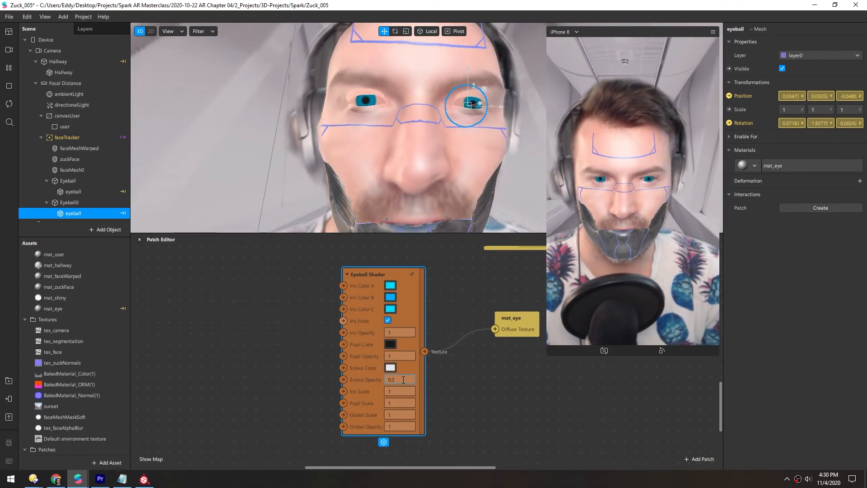
key("Return")
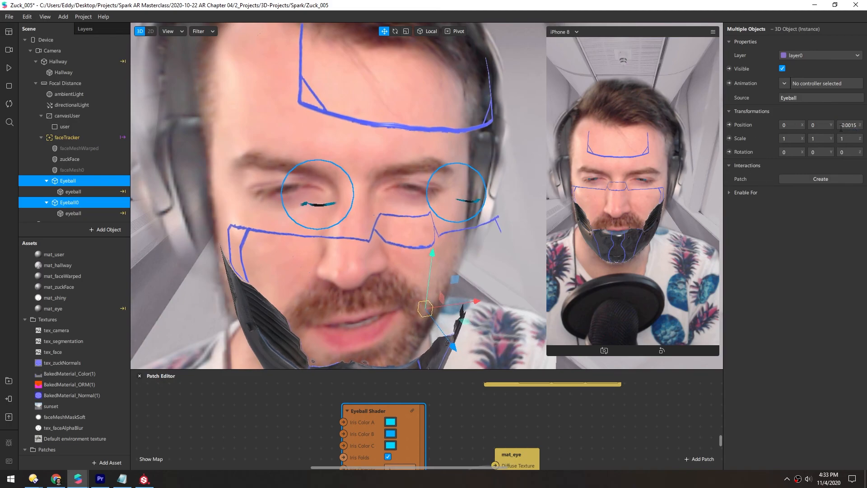
- Nudge both Eyeball groups back to a Z position of about -0.0015 and resume the preview playback
mouse_move(320, 203)
middle_mouse_down()
mouse_move(303, 182)
mouse_move(291, 183)
mouse_move(334, 199)
mouse_move(307, 210)
middle_mouse_up()
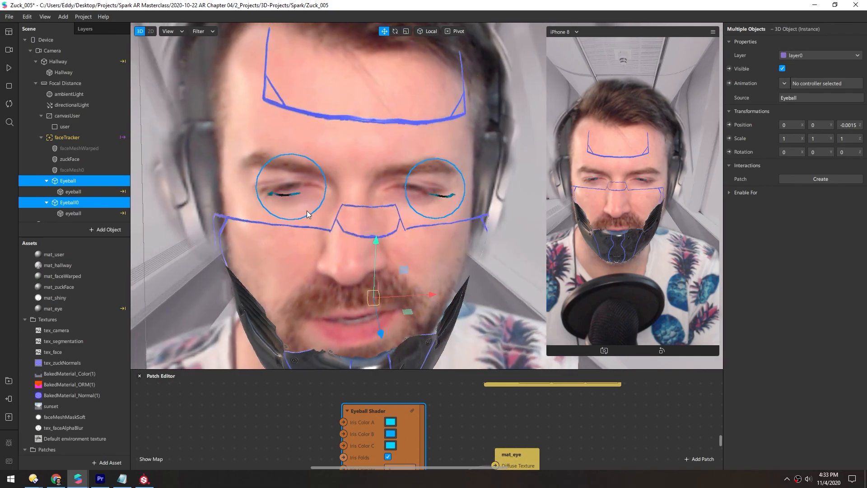
left_click(8, 70)
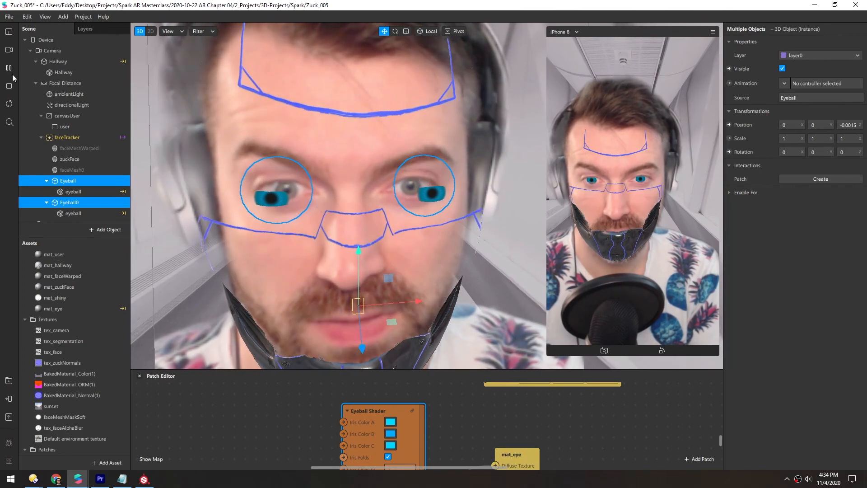
- Select the zuckFace mesh and orbit around the face to inspect how the eyeballs and mask blend
left_click(70, 159)
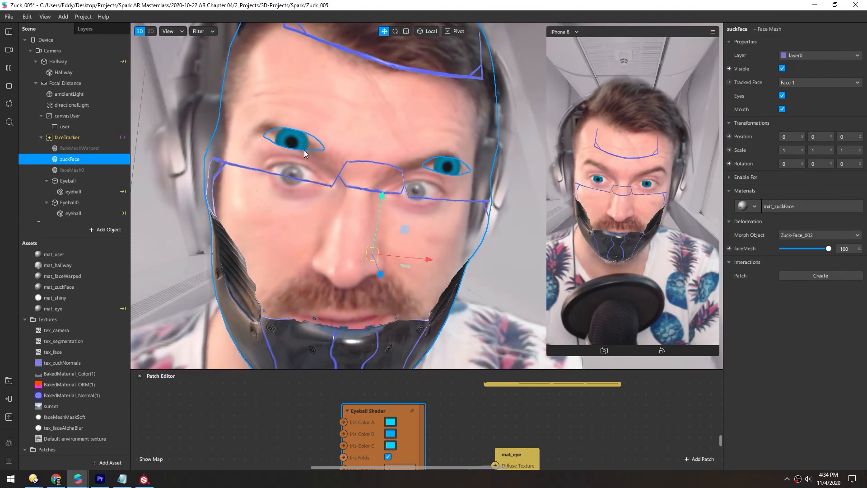
right_click_drag(300, 166, 361, 182)
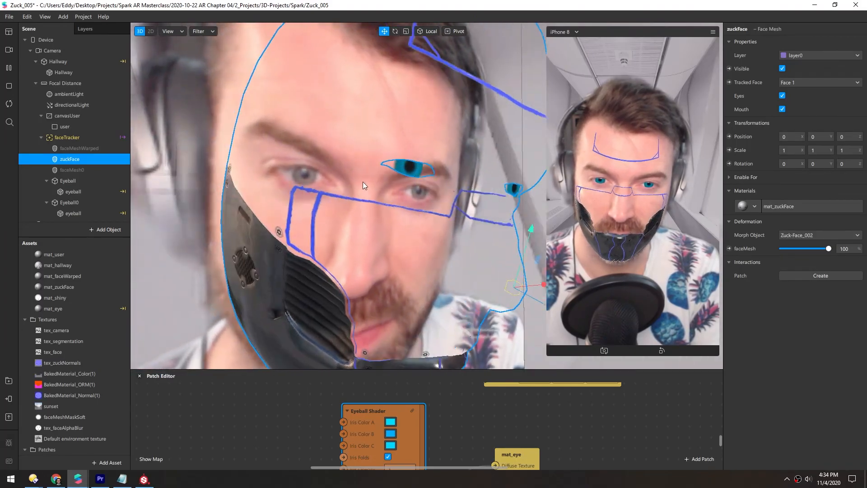
right_click_drag(477, 189, 363, 188)
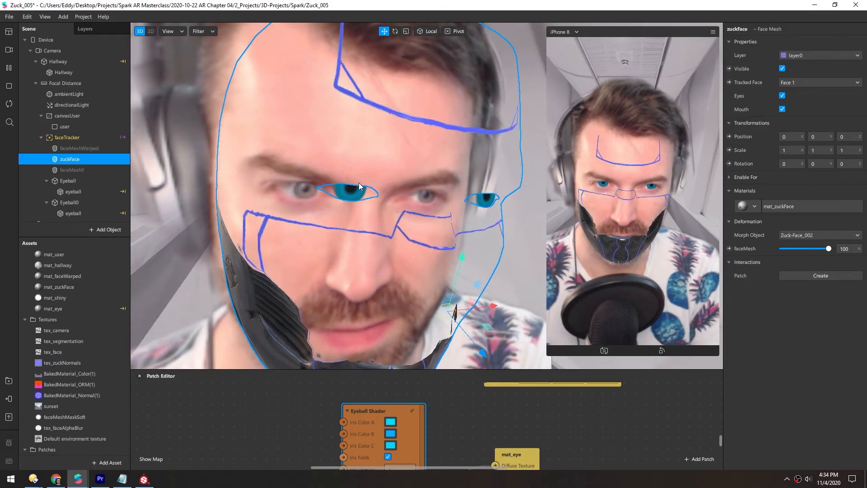
scroll(335, 212, "down", 5)
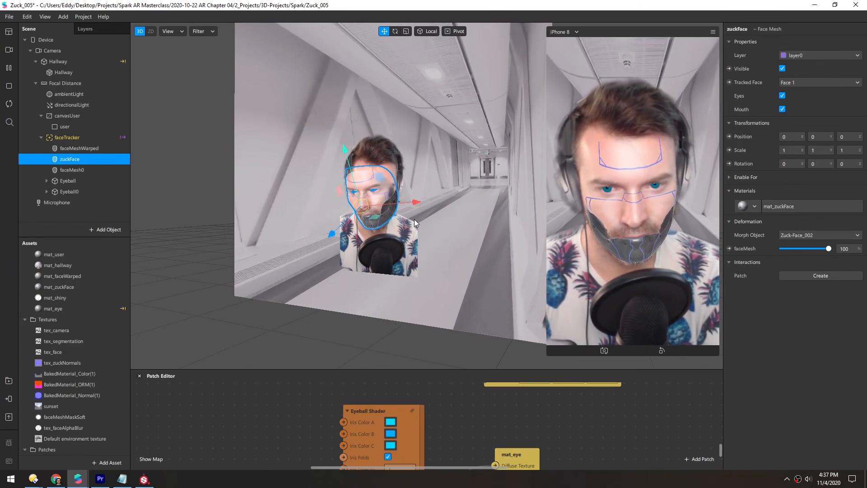
right_click_drag(414, 199, 450, 242)
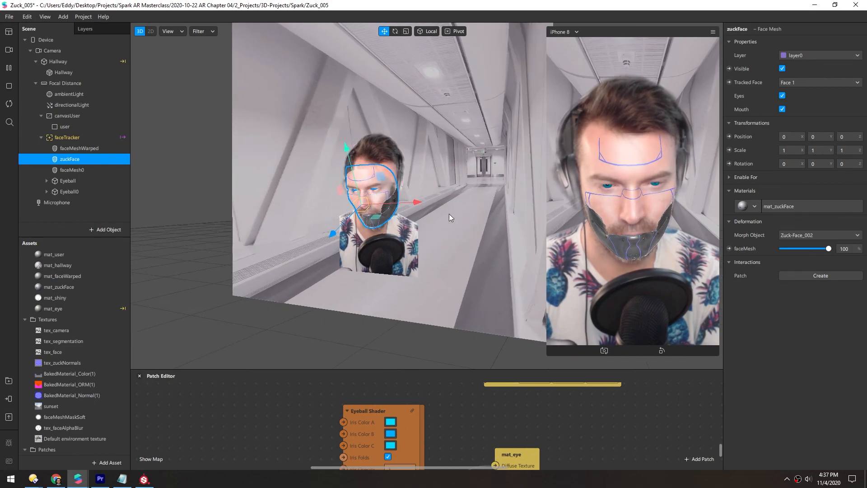
scroll(375, 232, "up", 6)
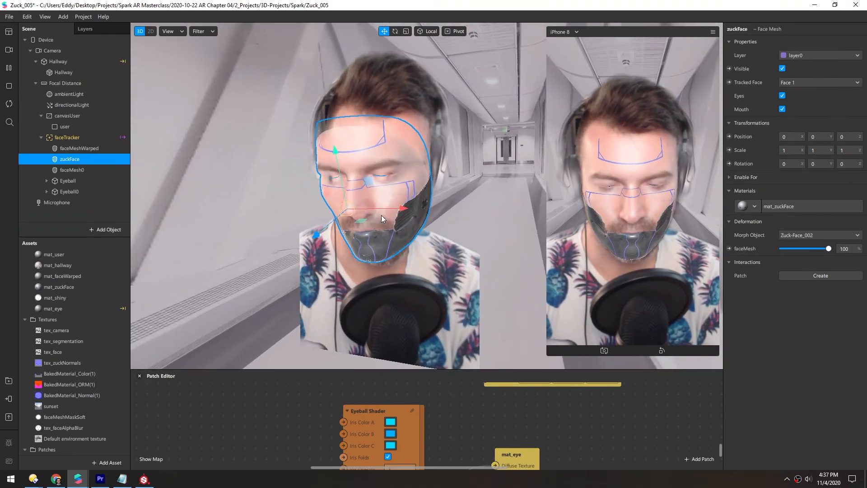
right_click_drag(370, 217, 431, 191)
scroll(365, 245, "up", 4)
right_click_drag(365, 245, 299, 228)
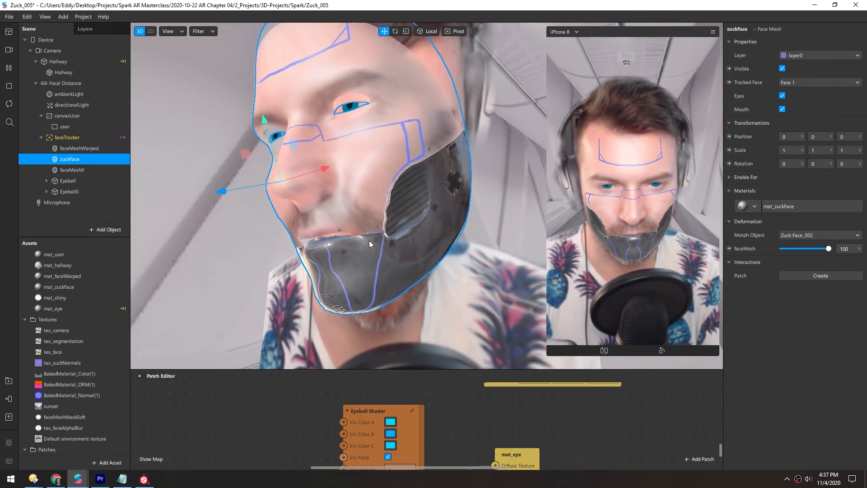
right_click_drag(352, 243, 543, 222)
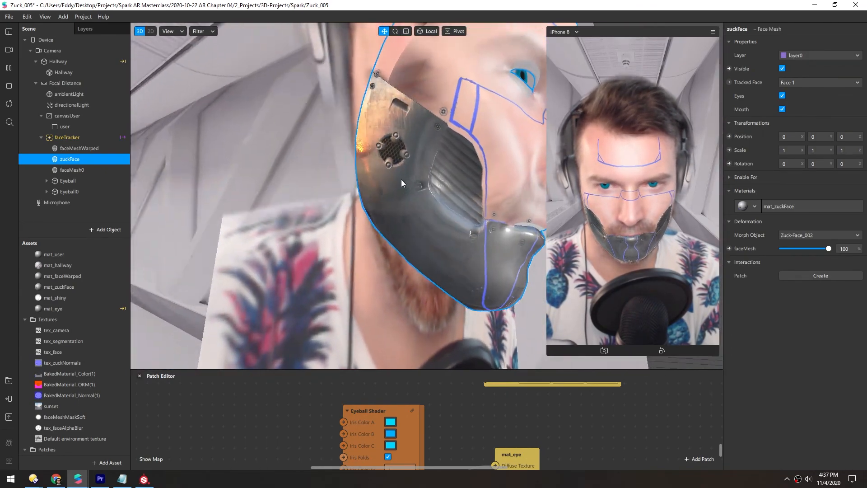